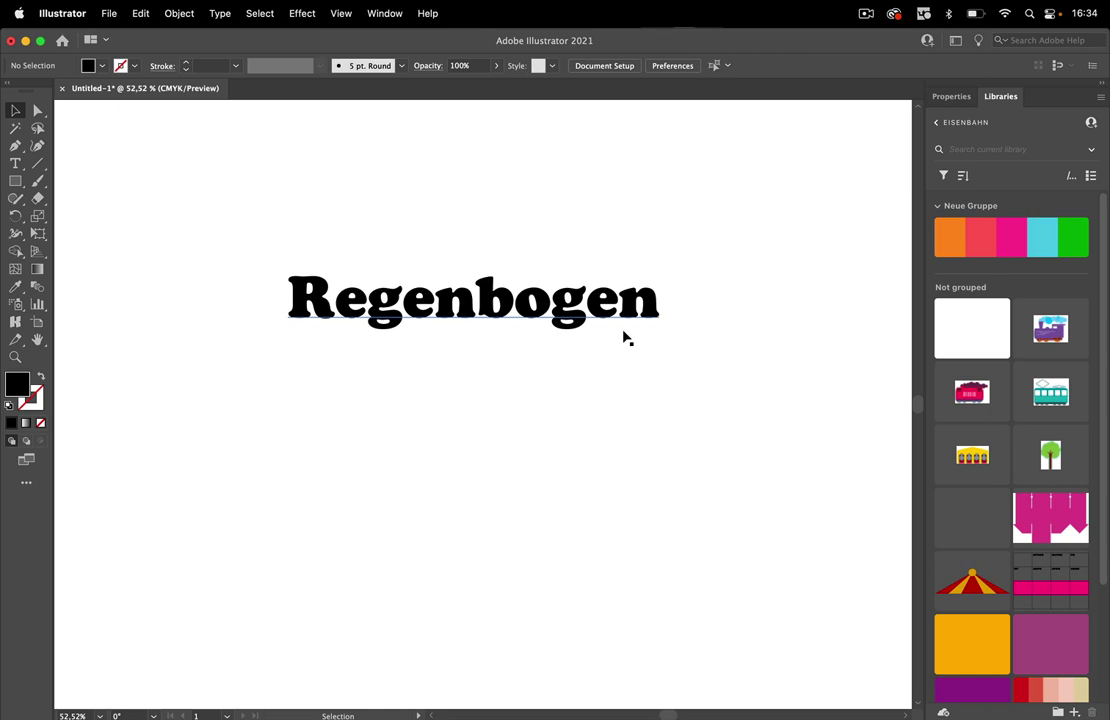
With no artwork selected, start a linear black-and-white gradient and set its first color stop to the red swatch
left_click(630, 312)
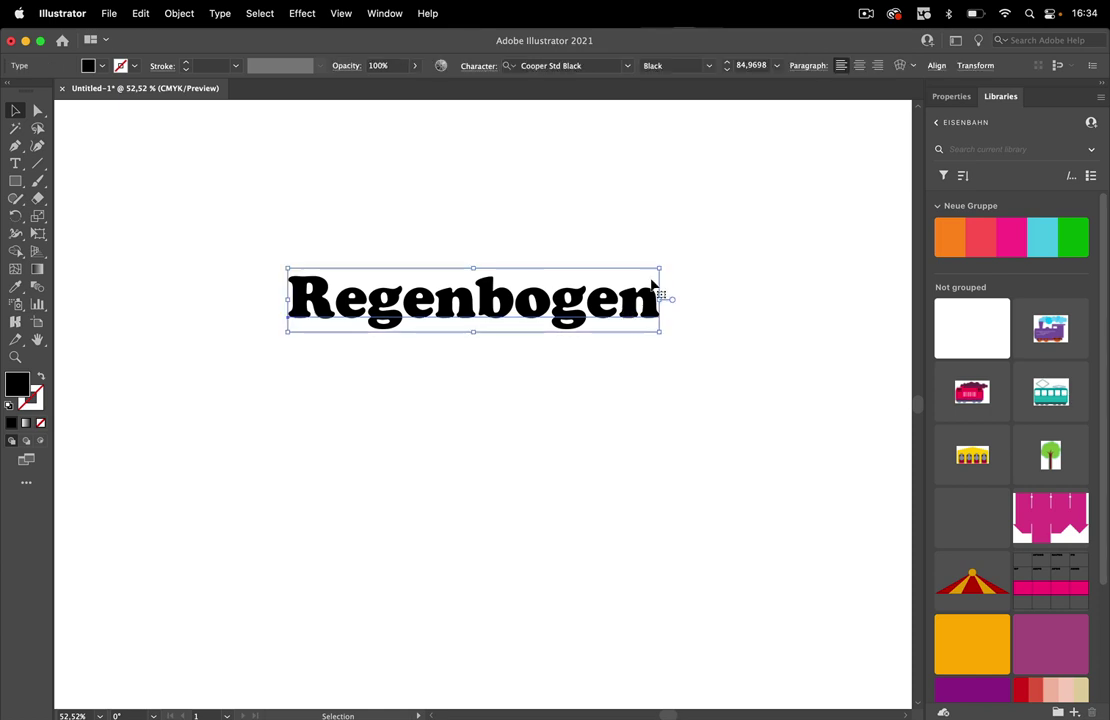
left_click(598, 198)
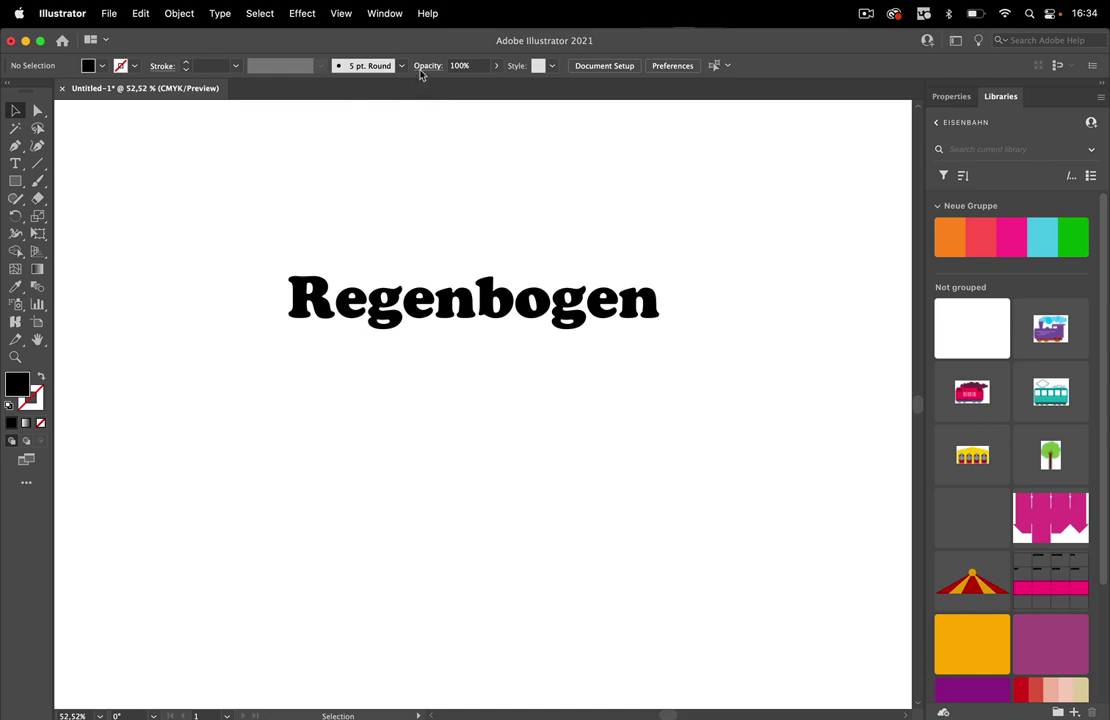
left_click(394, 18)
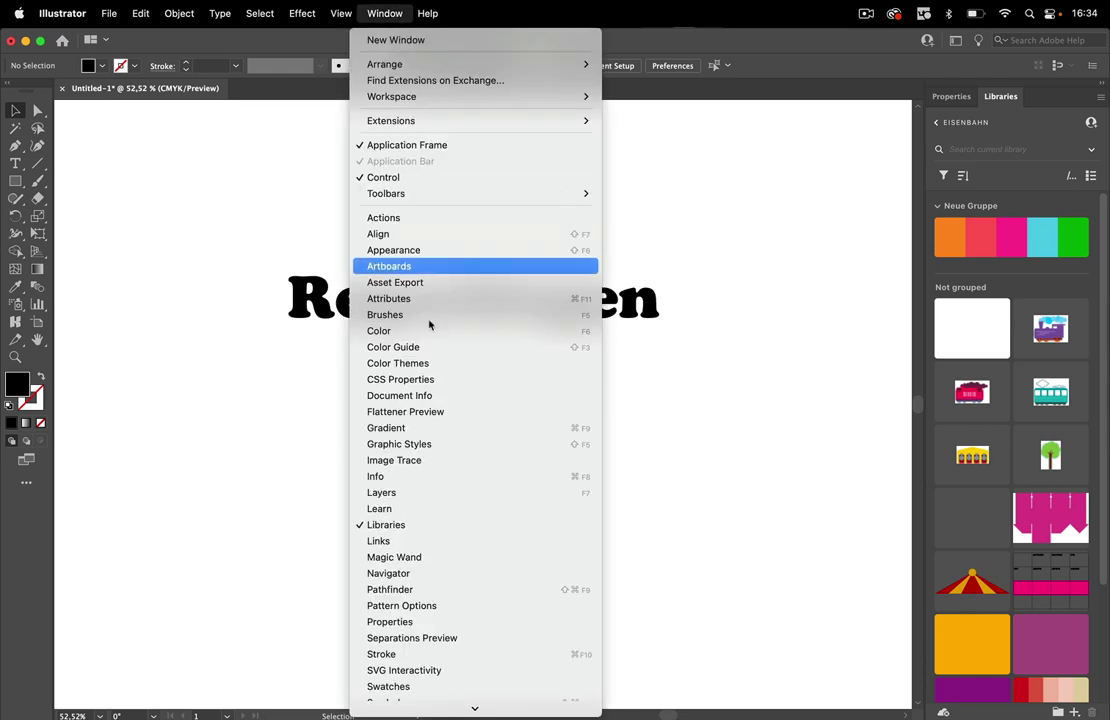
left_click(389, 429)
left_click_drag(833, 346, 456, 376)
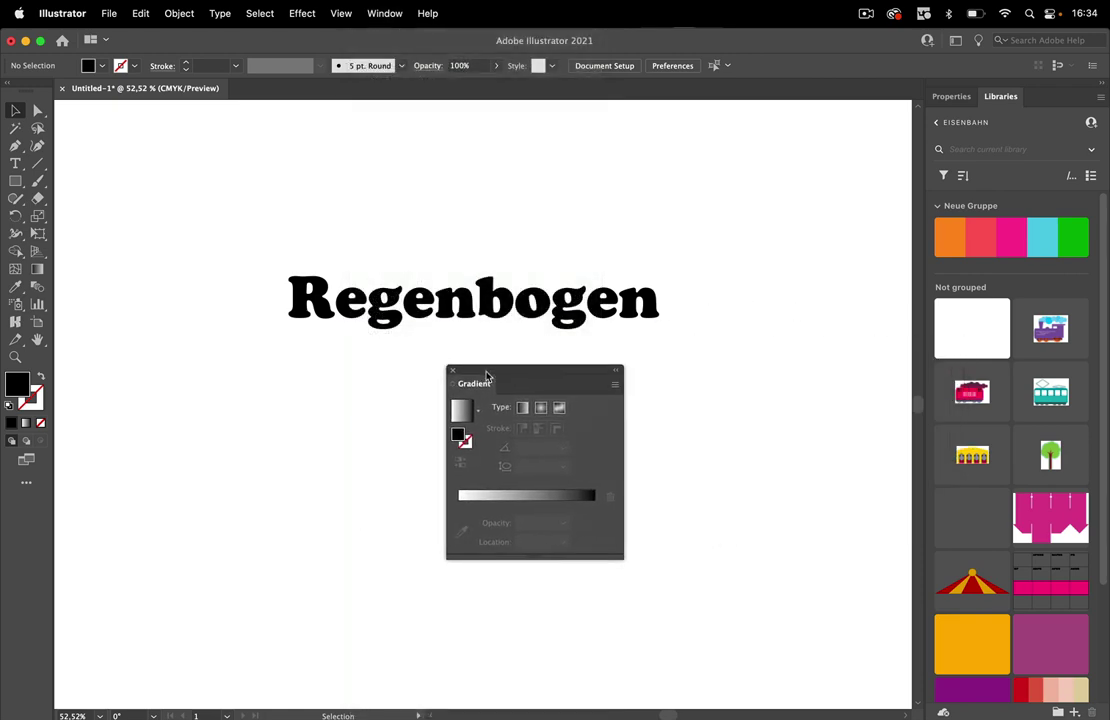
left_click(463, 505)
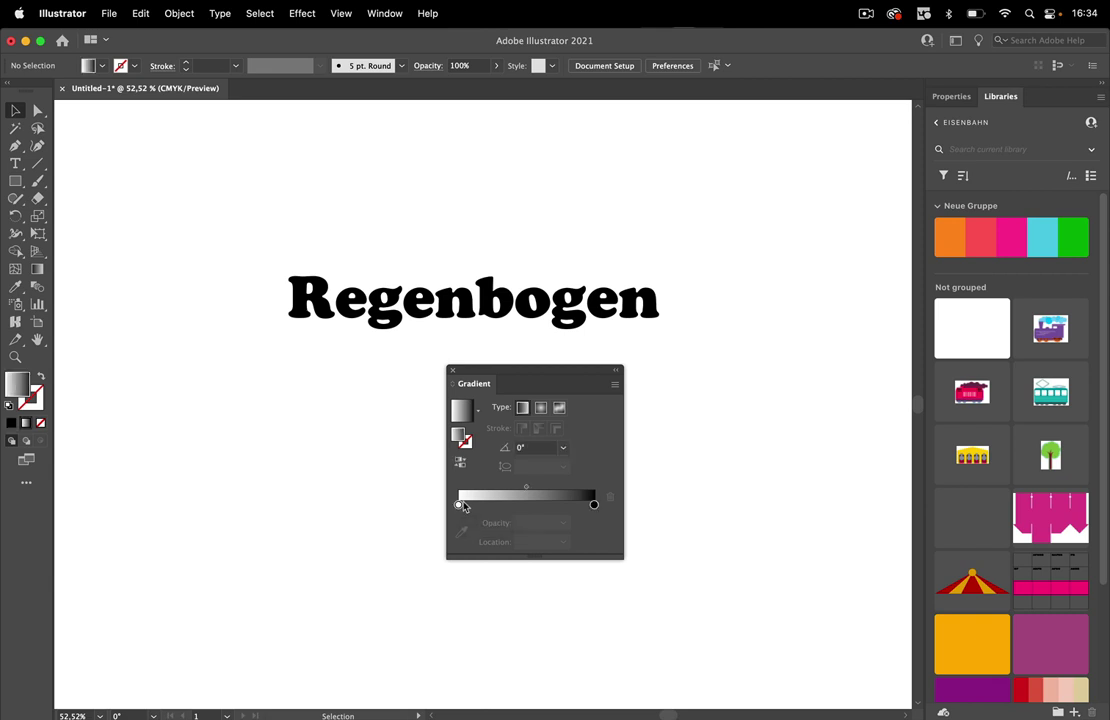
left_click(458, 506)
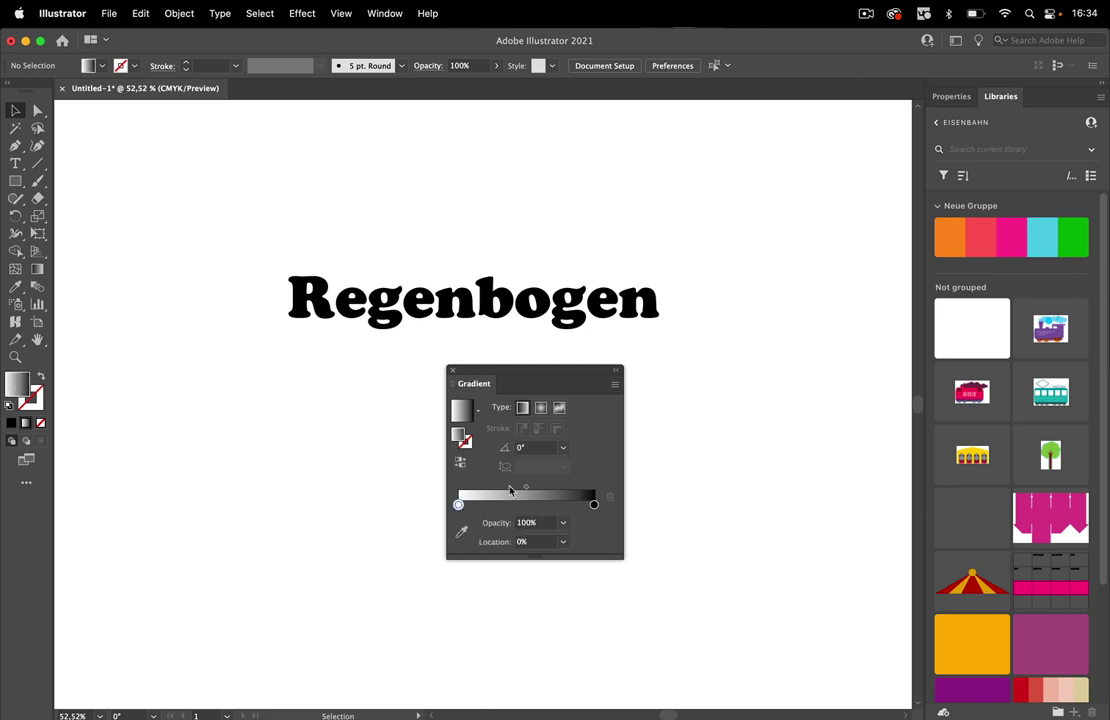
double_click(458, 504)
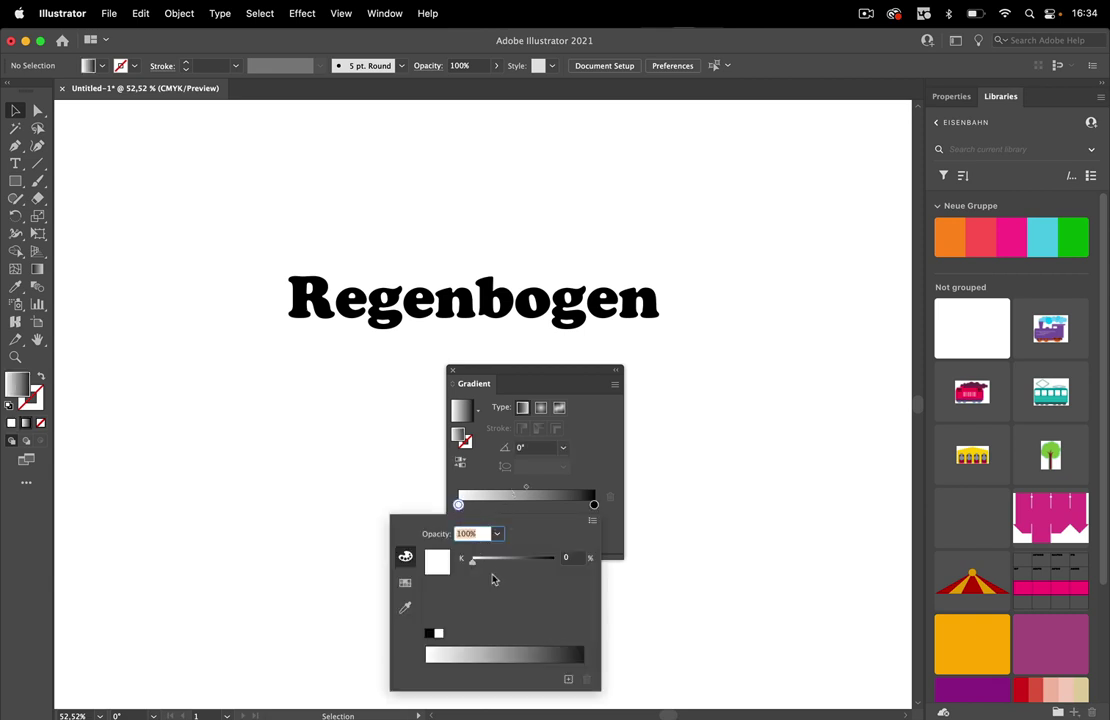
left_click(405, 582)
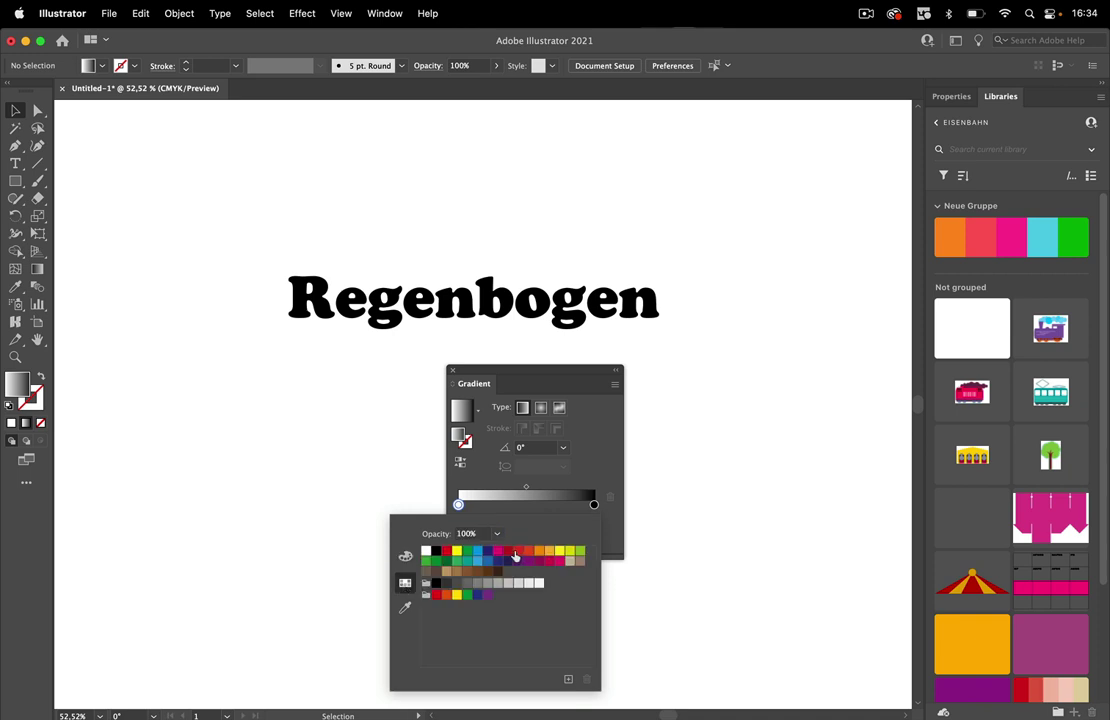
left_click(518, 552)
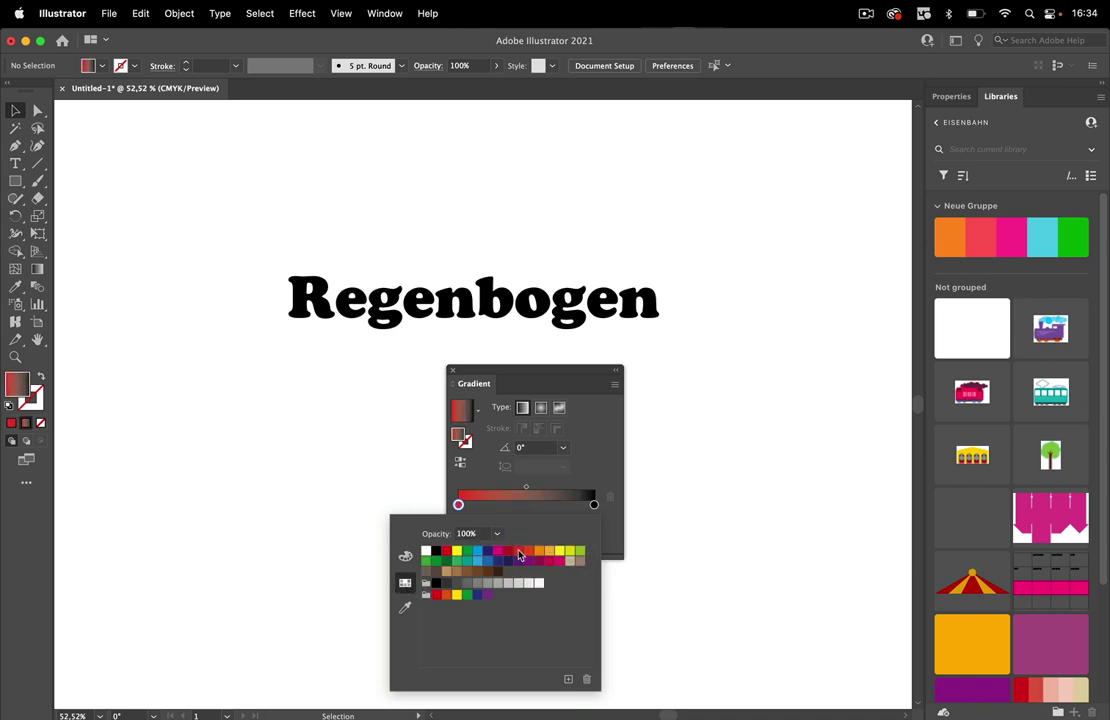
Add two evenly spaced stops after the red one in the gradient, coloring them orange and yellow
left_click(484, 505)
double_click(484, 505)
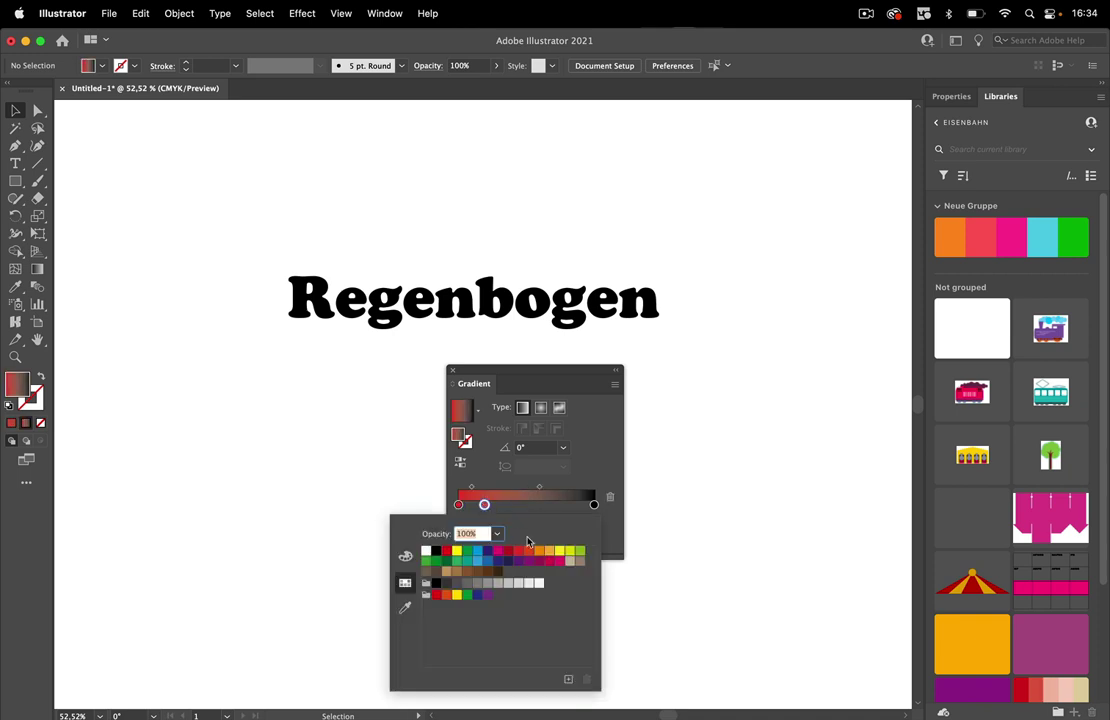
left_click(548, 552)
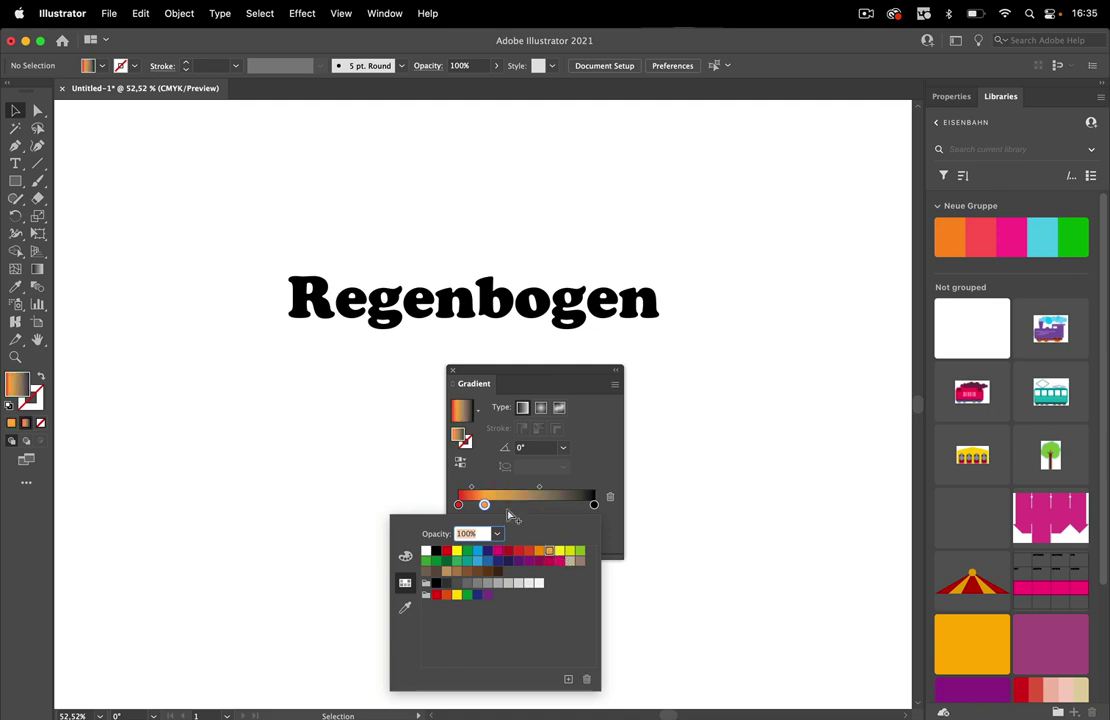
left_click(511, 505)
double_click(511, 505)
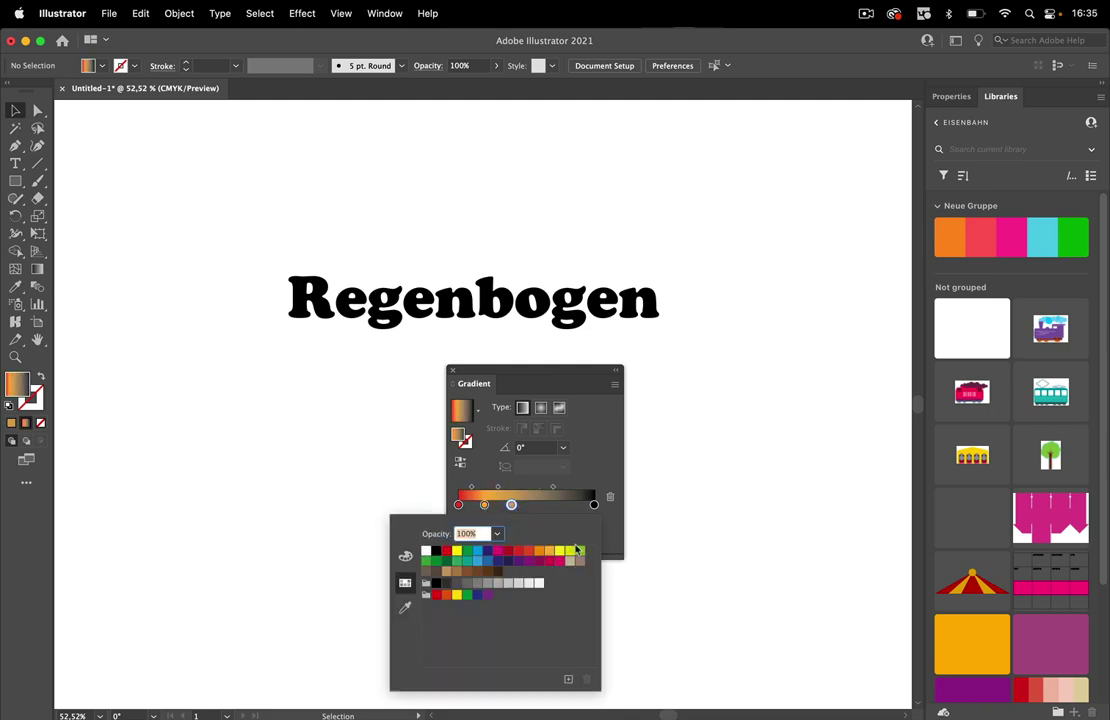
left_click(559, 551)
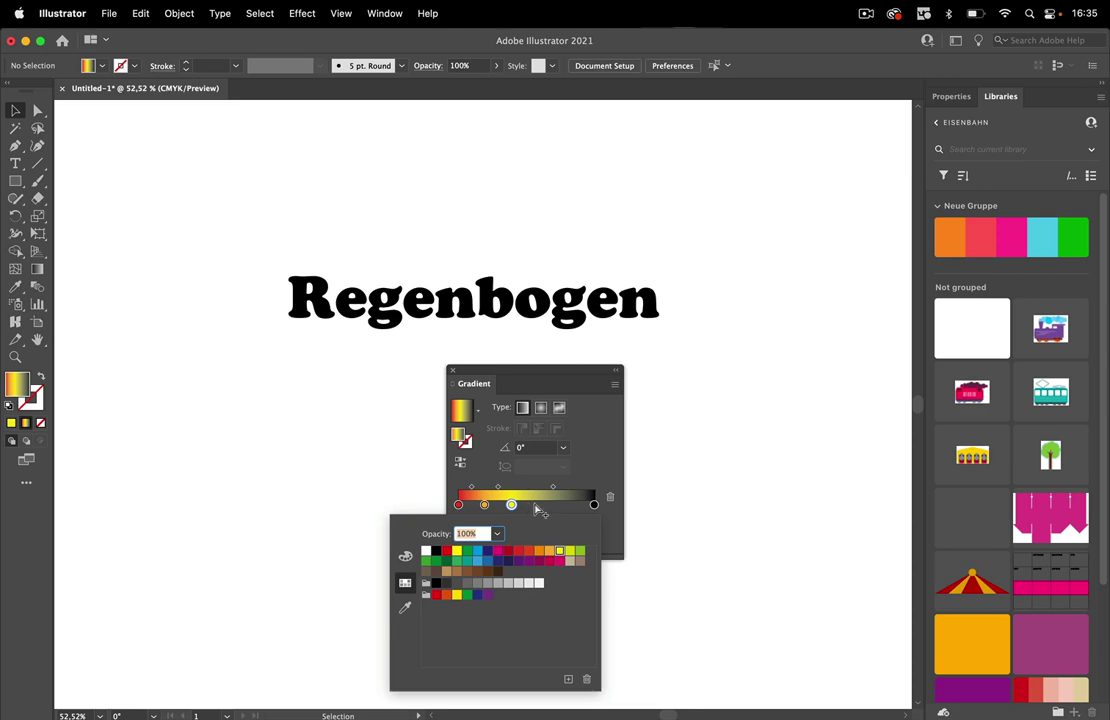
Continue the rainbow gradient after yellow with three more stops in light green, light blue and dark blue
double_click(534, 505)
left_click(581, 552)
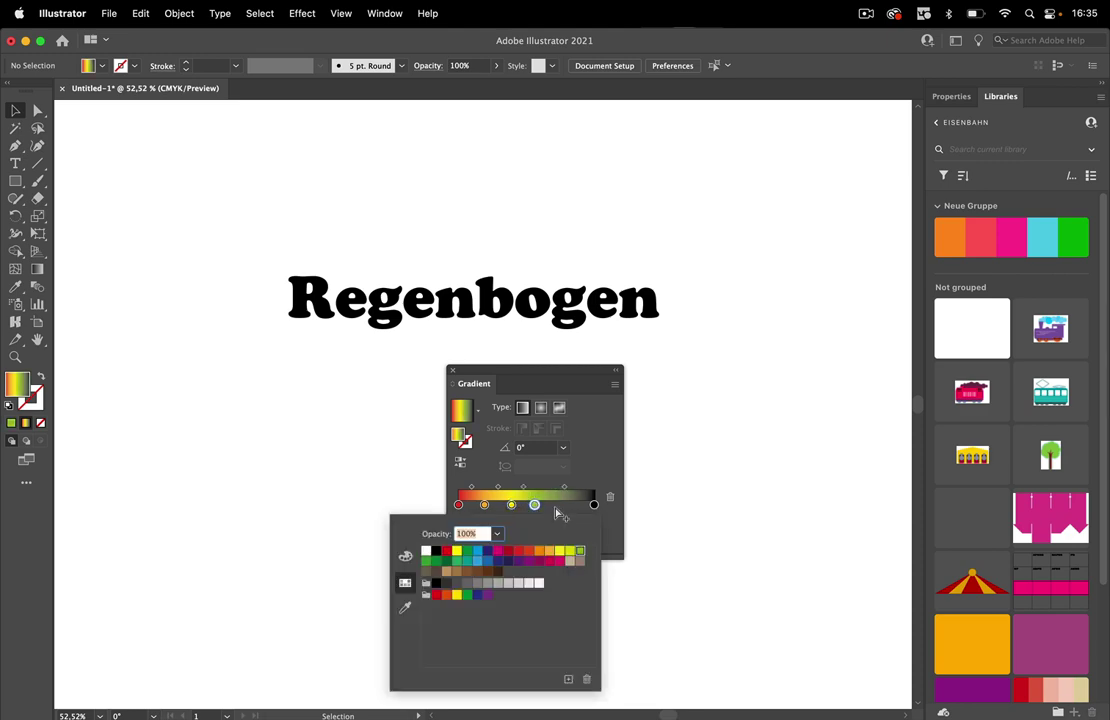
double_click(559, 505)
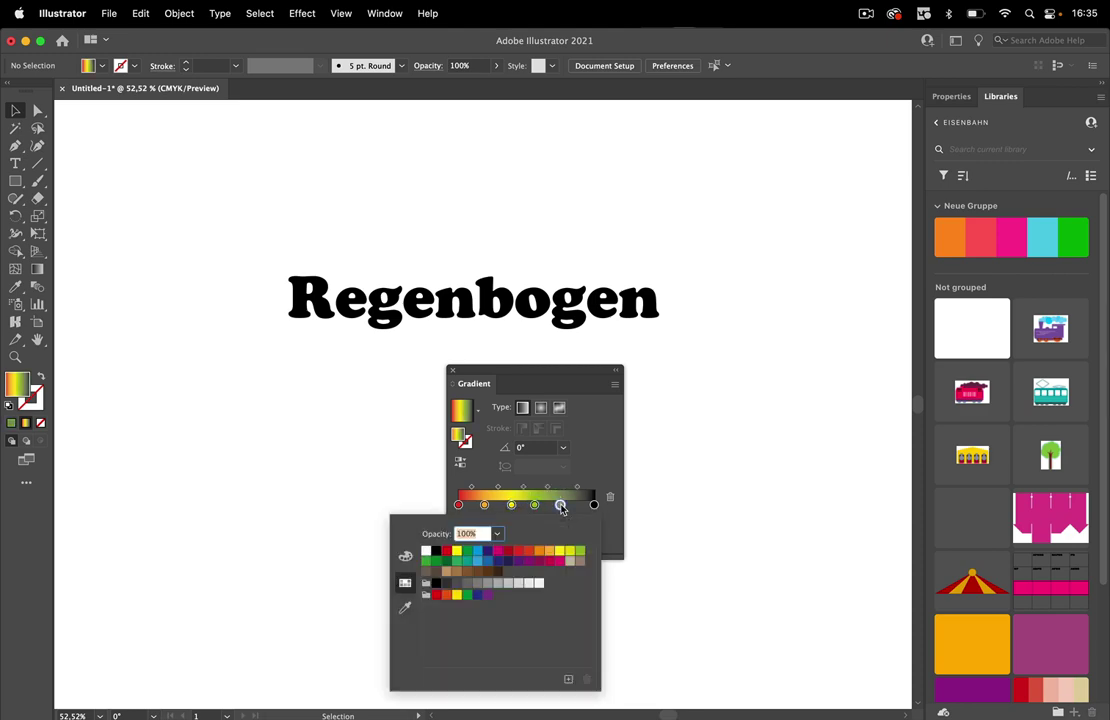
left_click(477, 560)
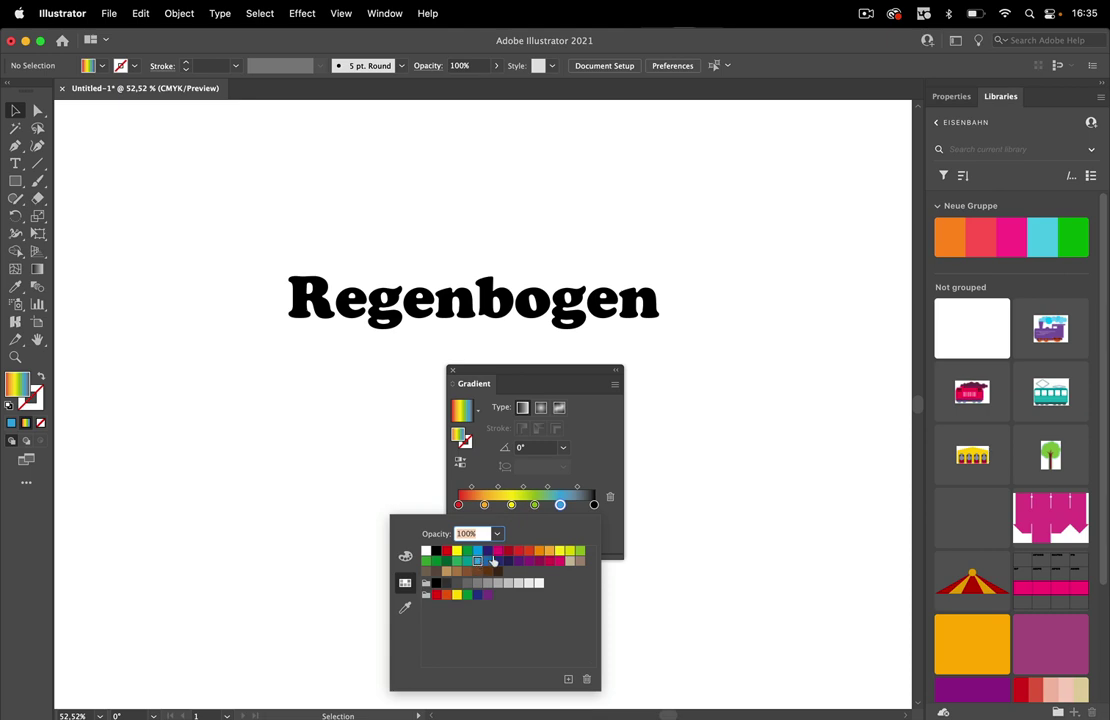
double_click(575, 505)
left_click(501, 561)
Recolor the gradient's black end stop dark magenta and adjust the intermediate stops so they are evenly spaced
double_click(594, 505)
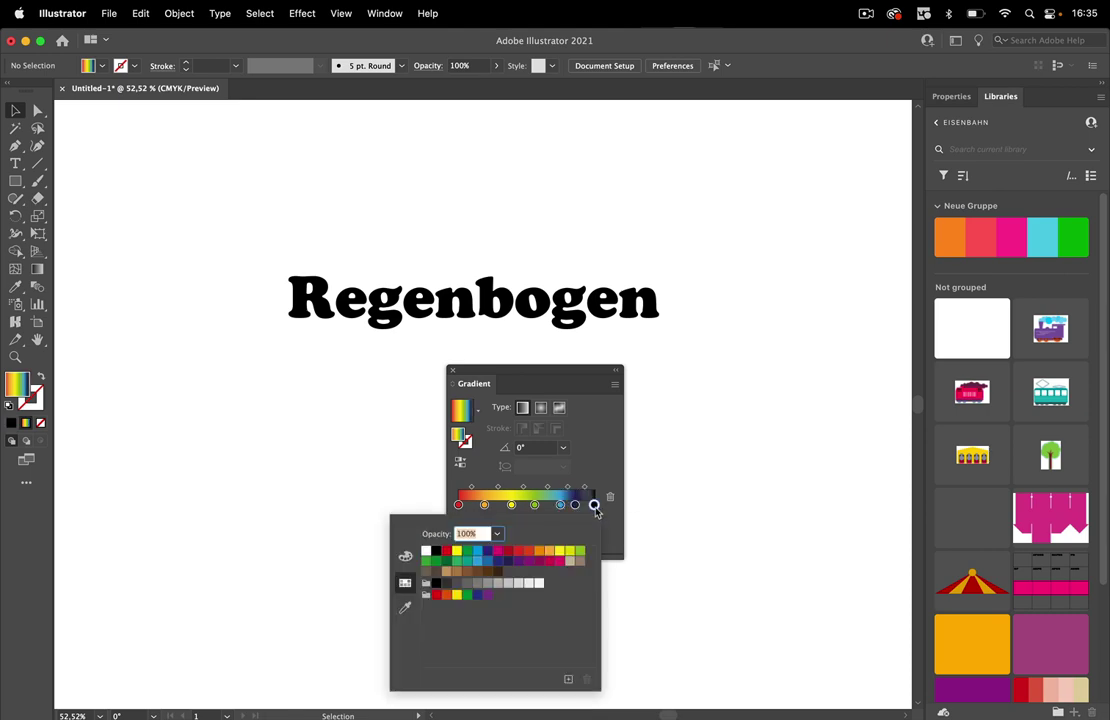
left_click(548, 561)
left_click_drag(562, 505, 553, 505)
left_click(485, 505)
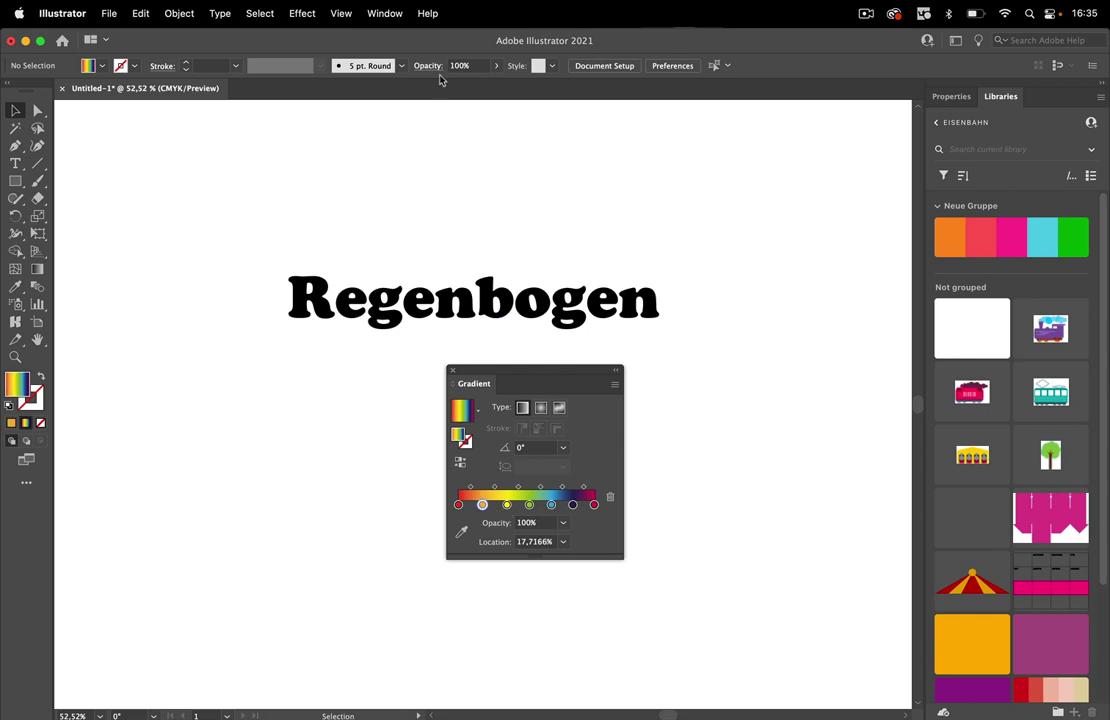
Save the smooth rainbow gradient as a new swatch named "Raib"
left_click(386, 13)
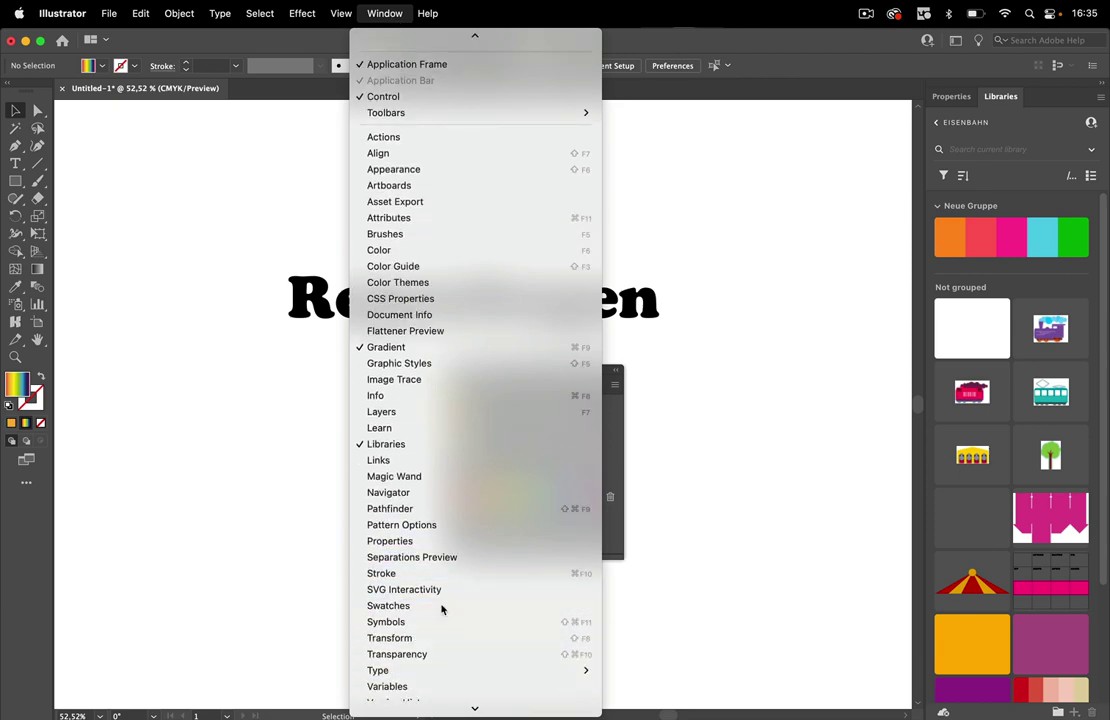
left_click(440, 606)
left_click_drag(570, 235, 738, 127)
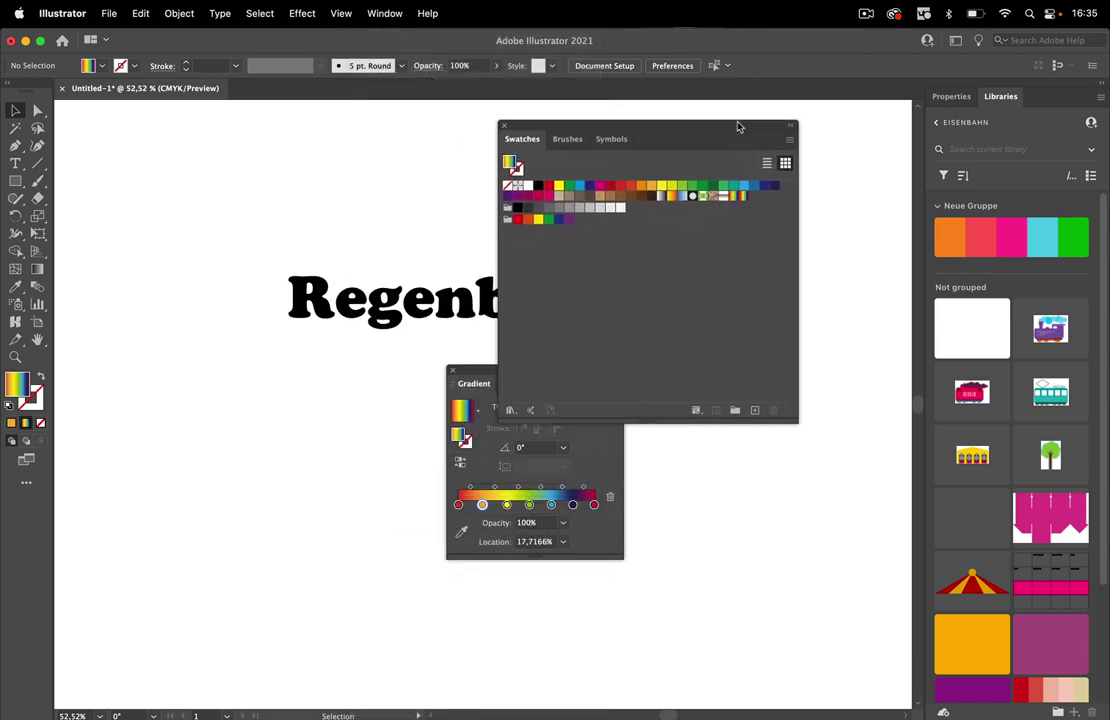
left_click(790, 138)
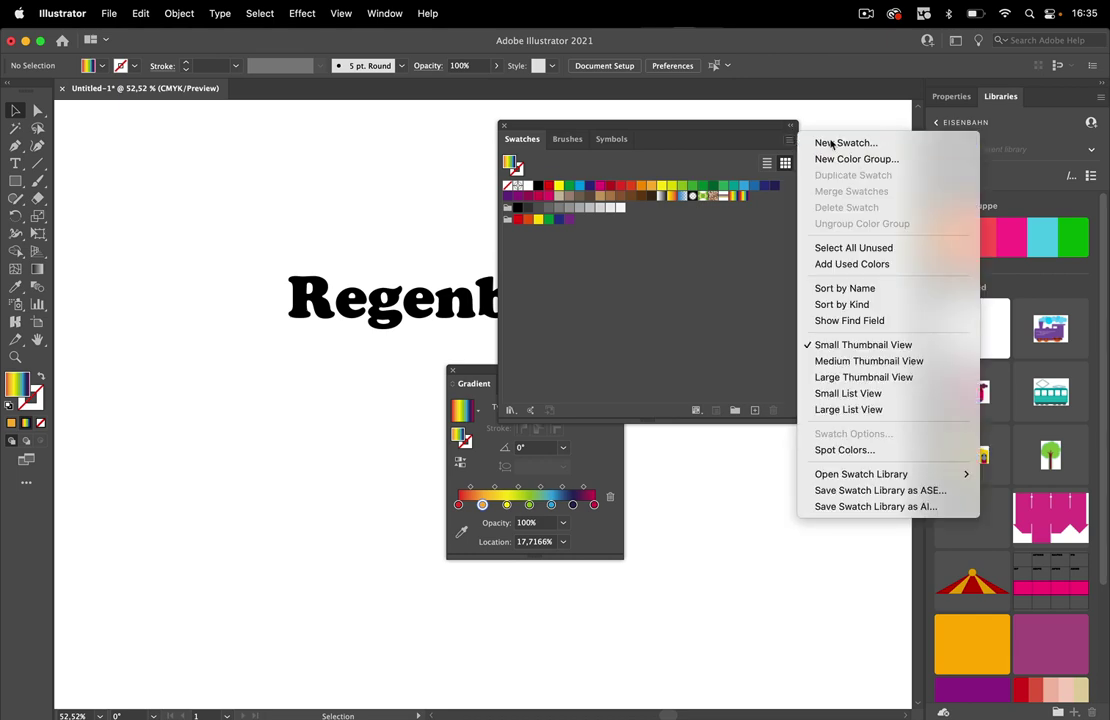
left_click(825, 141)
type("R")
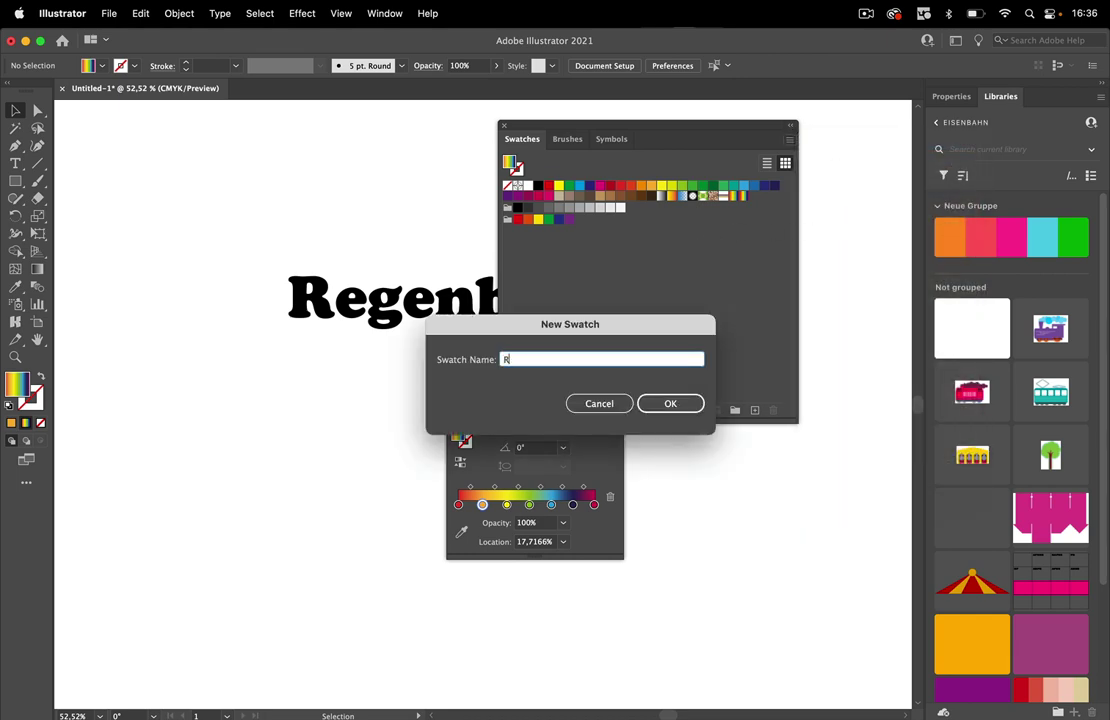
type("aib")
key("Return")
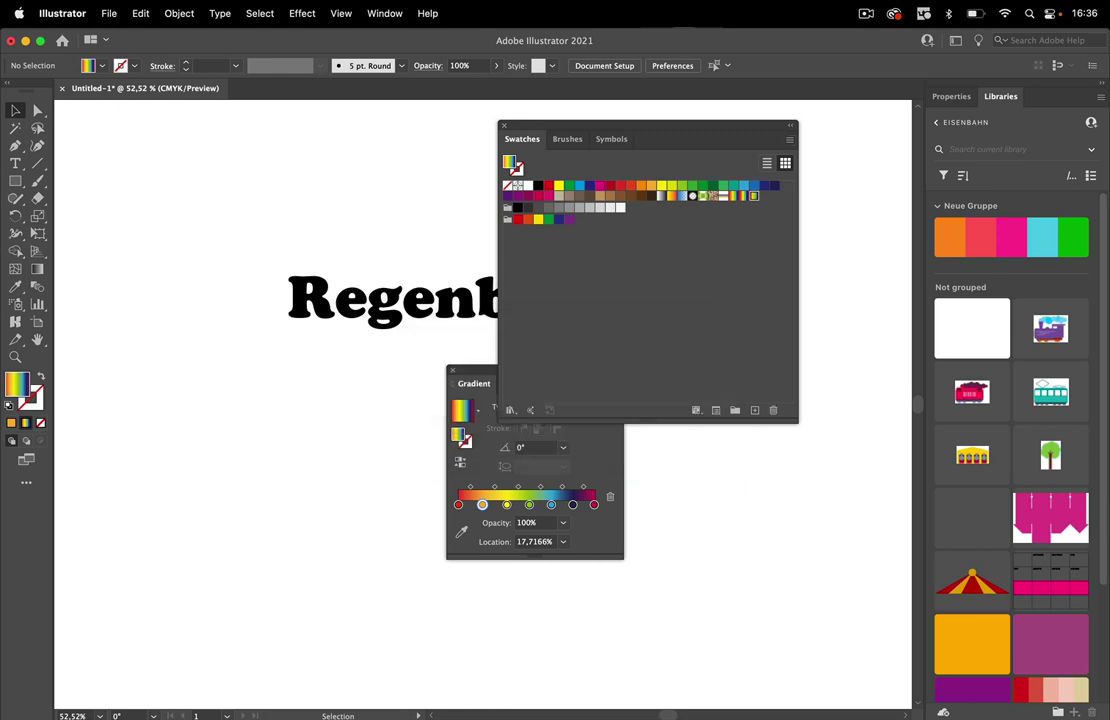
Shrink the Swatches panel to uncover the text, and widen the Gradient panel below it for precise stop placement
left_click_drag(477, 379, 337, 386)
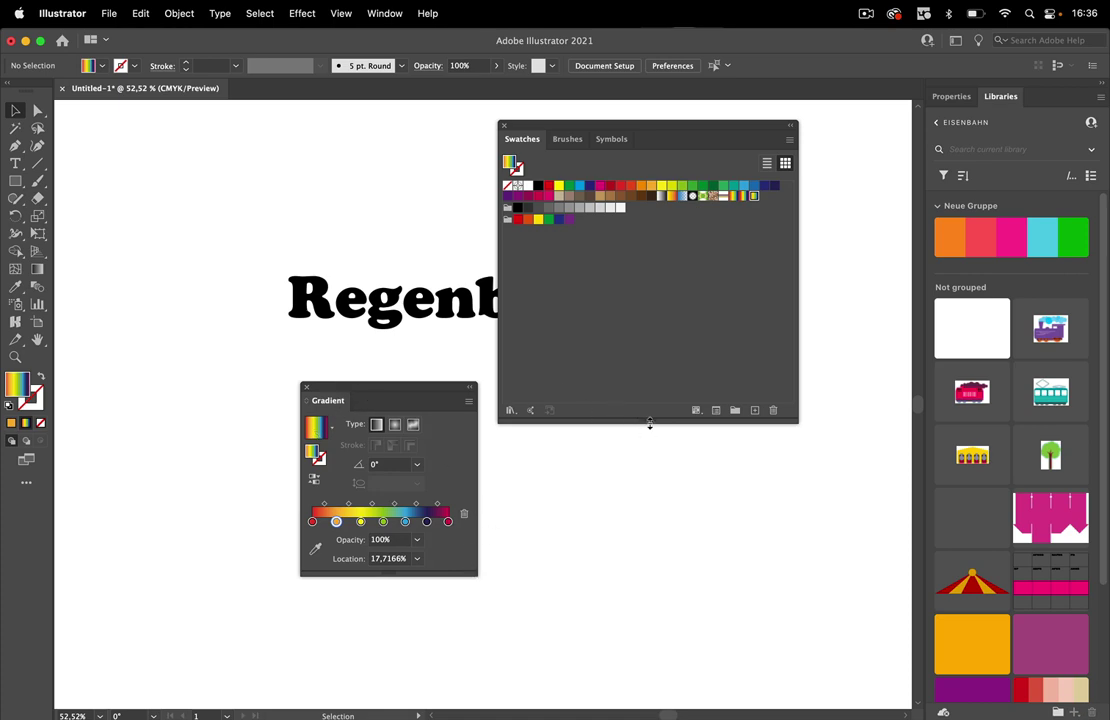
left_click_drag(649, 423, 649, 280)
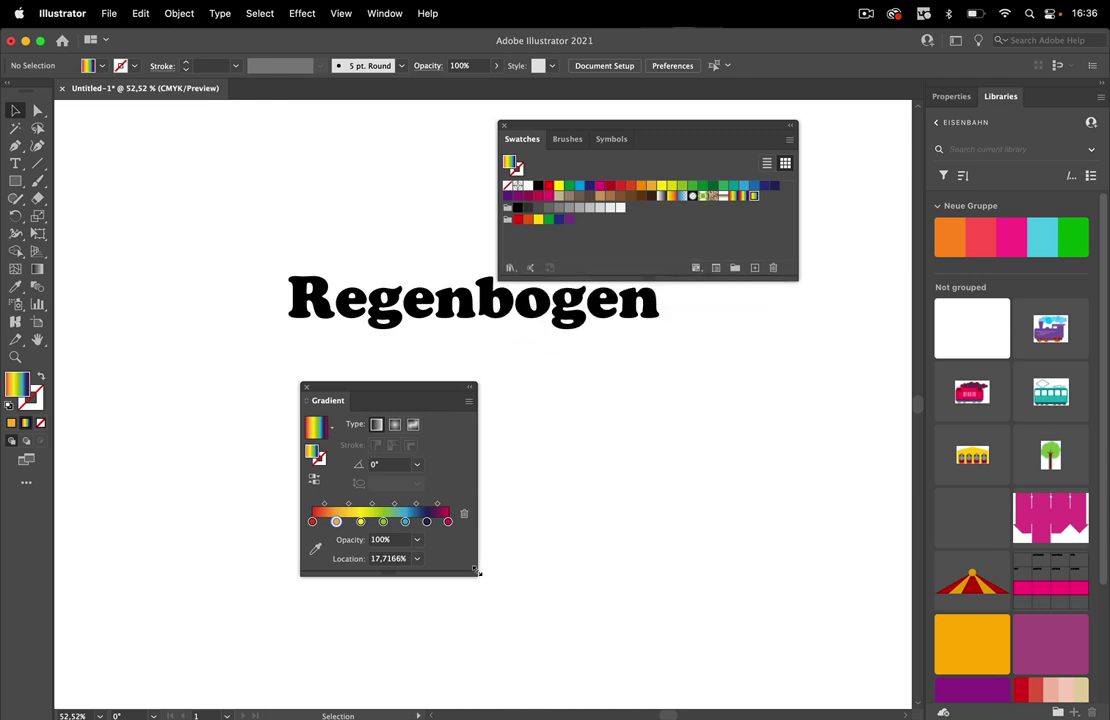
left_click_drag(476, 571, 883, 542)
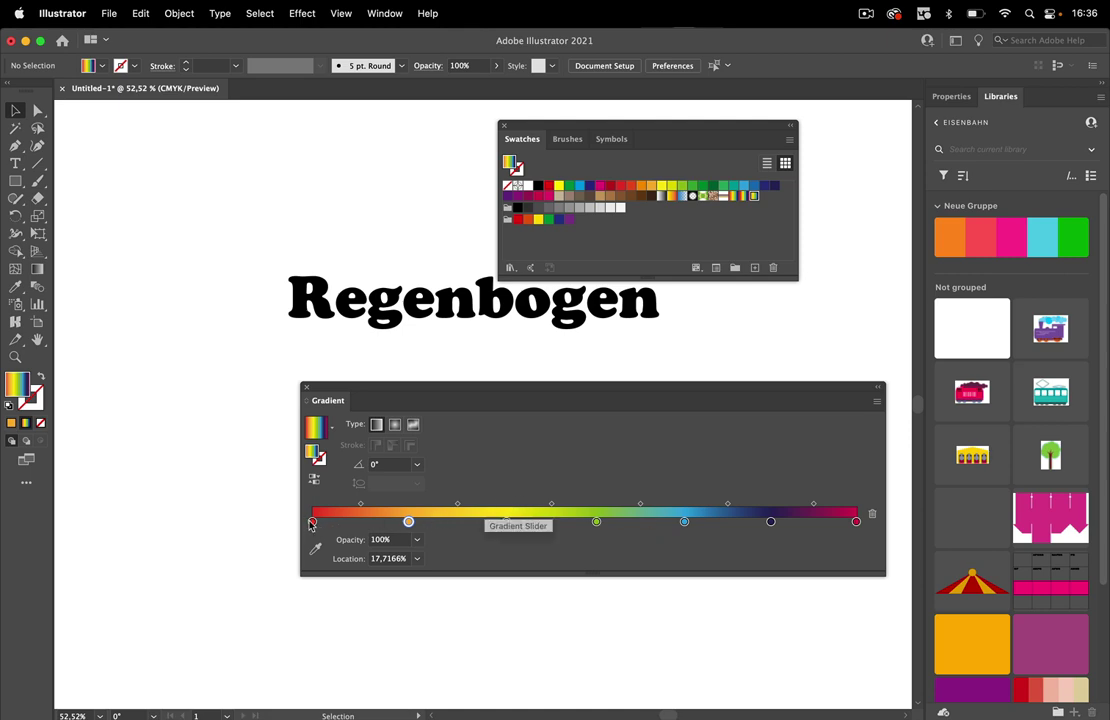
Duplicate the red and orange gradient stops and set the red copy's location to 14,25%
left_click_drag(312, 523, 488, 522)
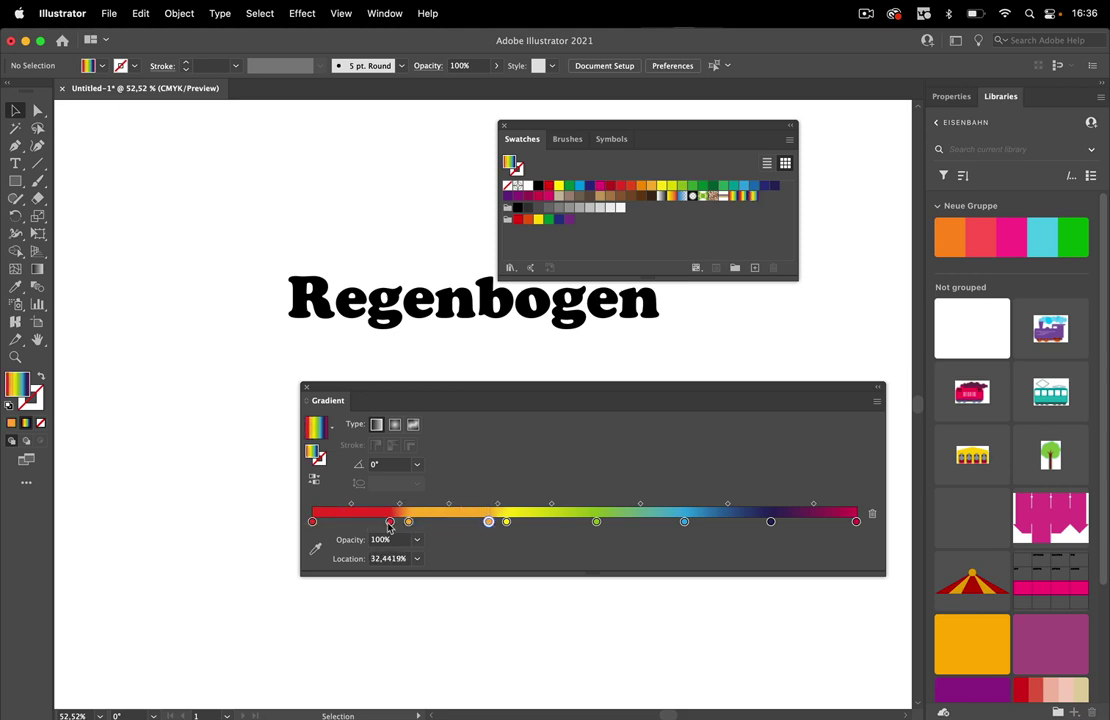
left_click_drag(390, 523, 395, 522)
left_click(383, 563)
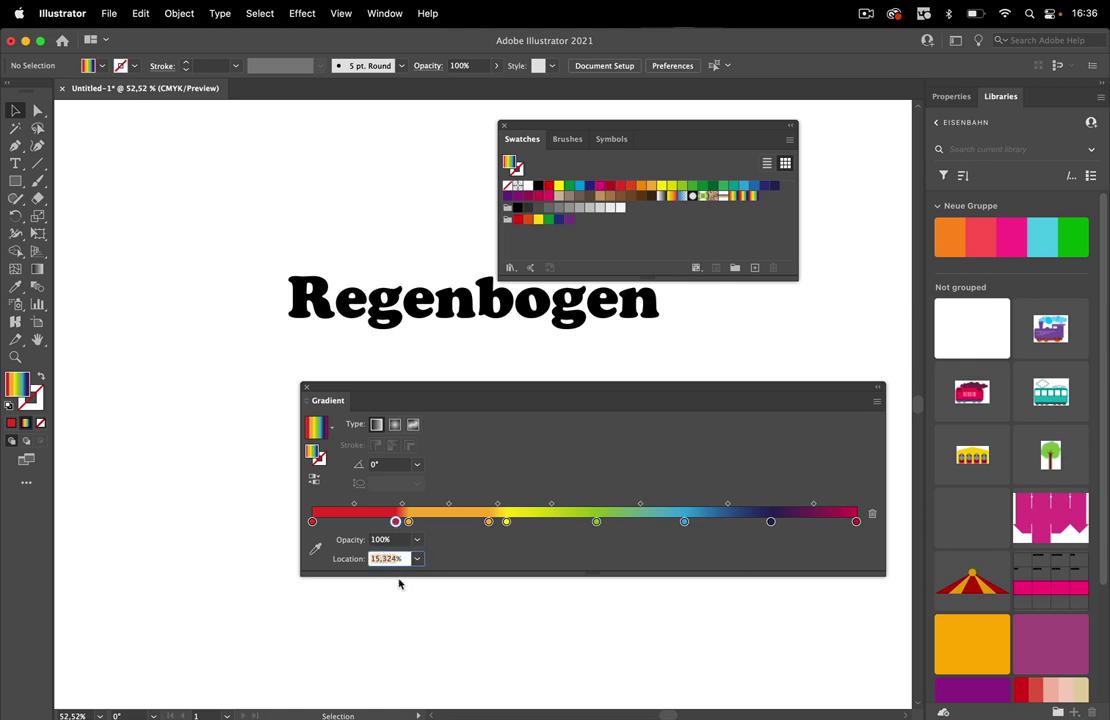
type("14,25")
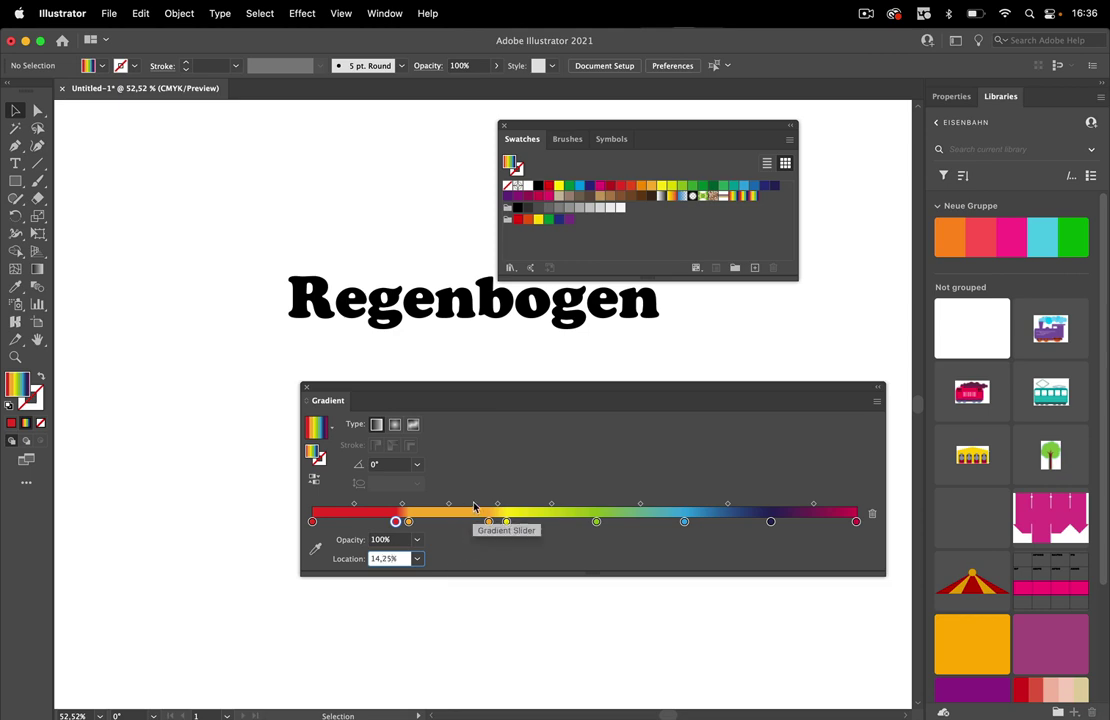
key("Return")
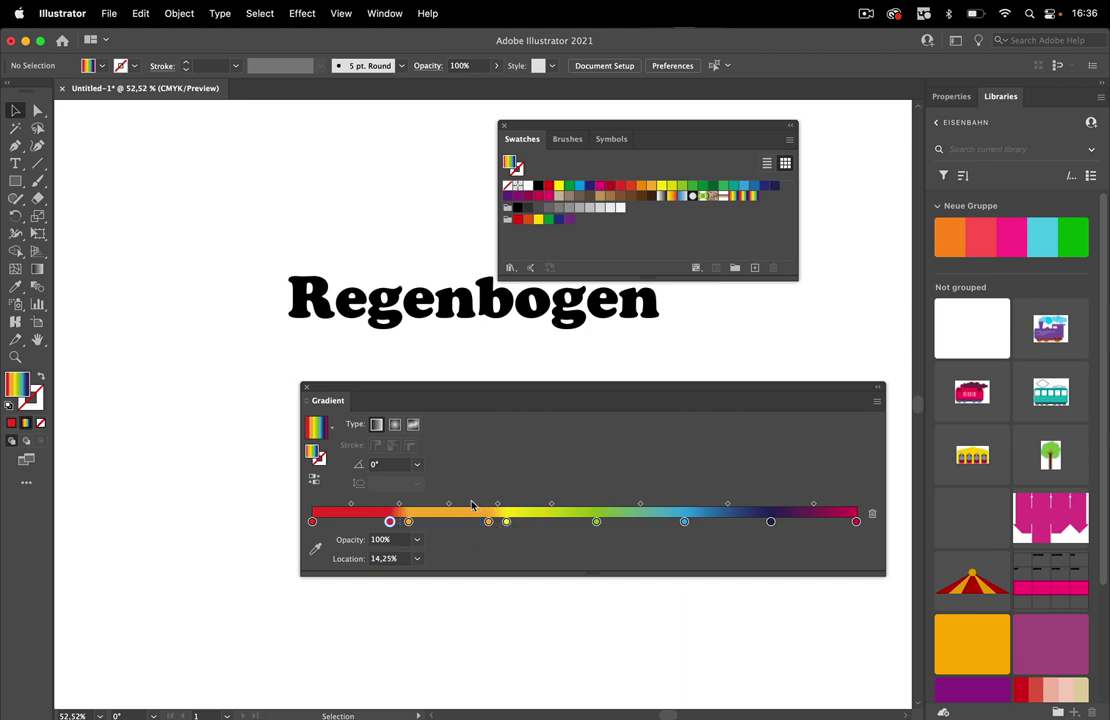
Set the first orange stop's location to 14,25% to make a hard edge between red and orange
left_click(408, 522)
left_click(393, 558)
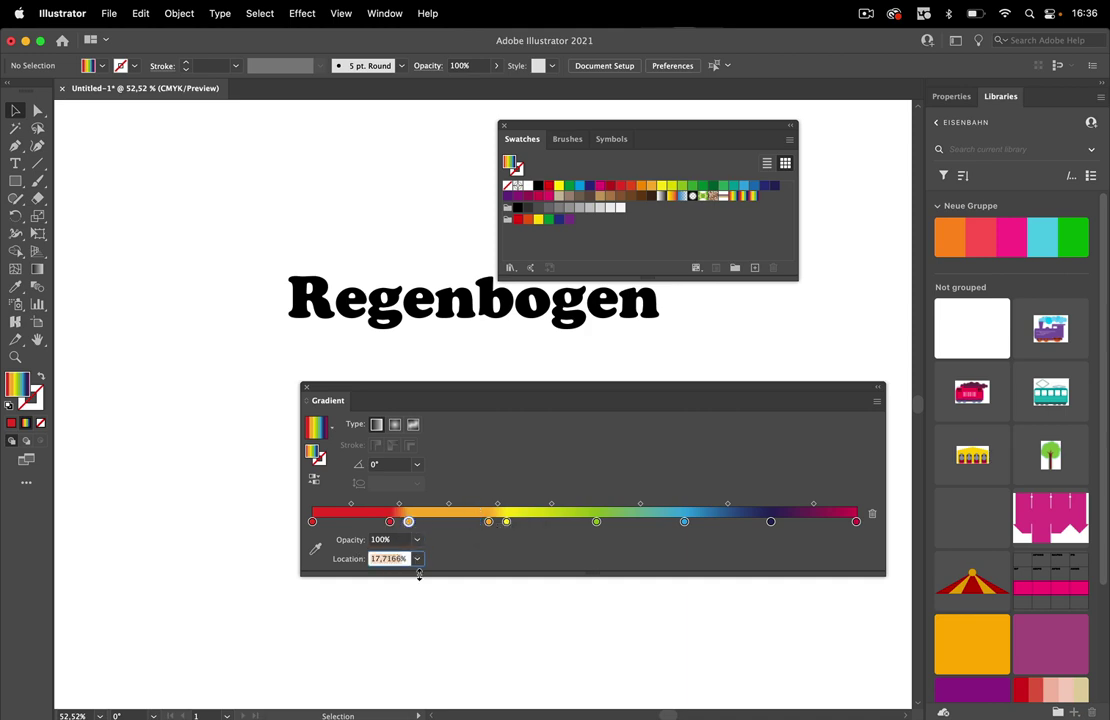
type("14,25")
key("Return")
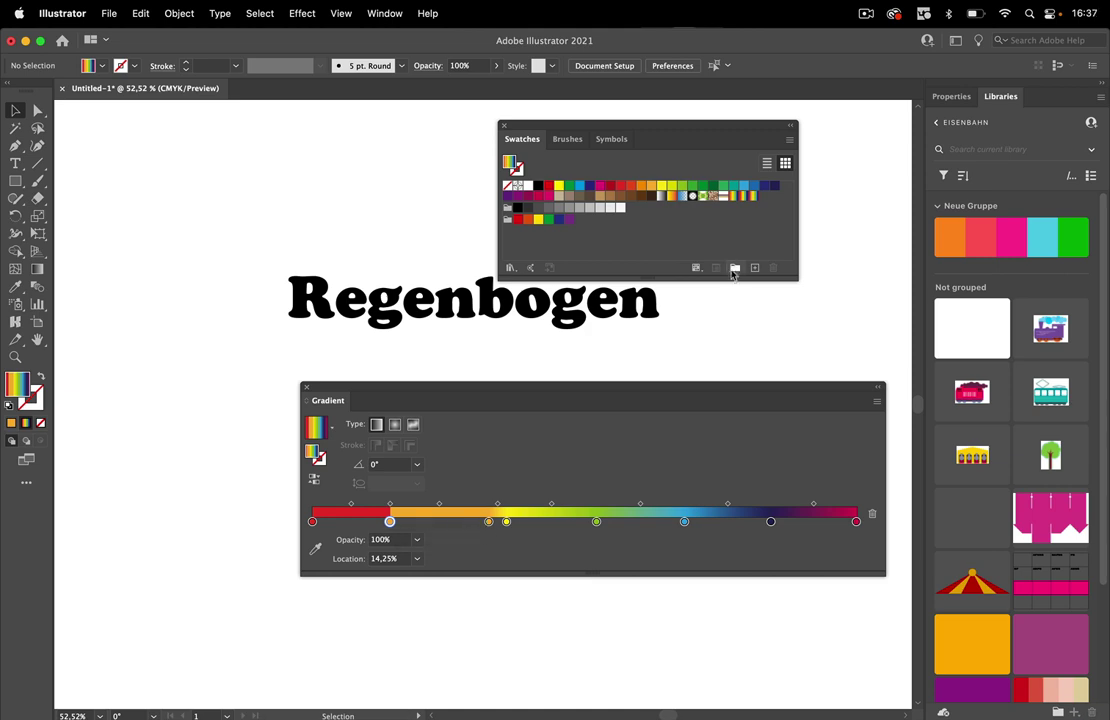
Load the existing rainbow swatch with hard-edged color bands as the fill, and clear the gradient and swatch panels away from the text
left_click(744, 198)
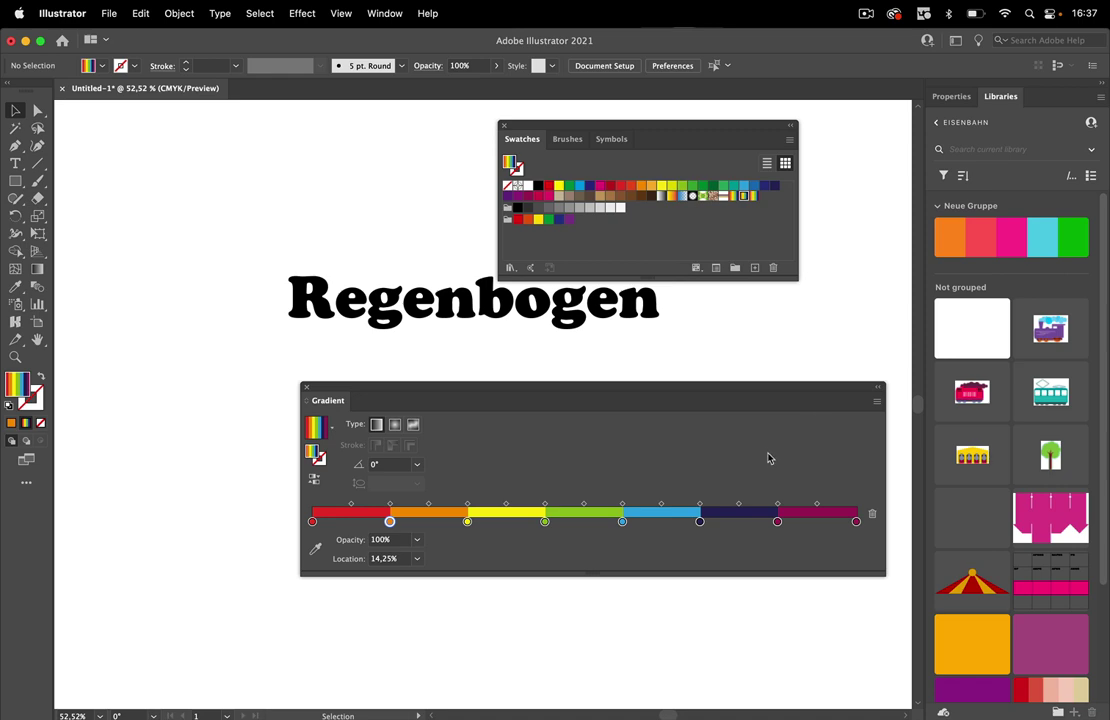
left_click(306, 387)
scroll(572, 379, "right", 5)
scroll(572, 379, "up", 2)
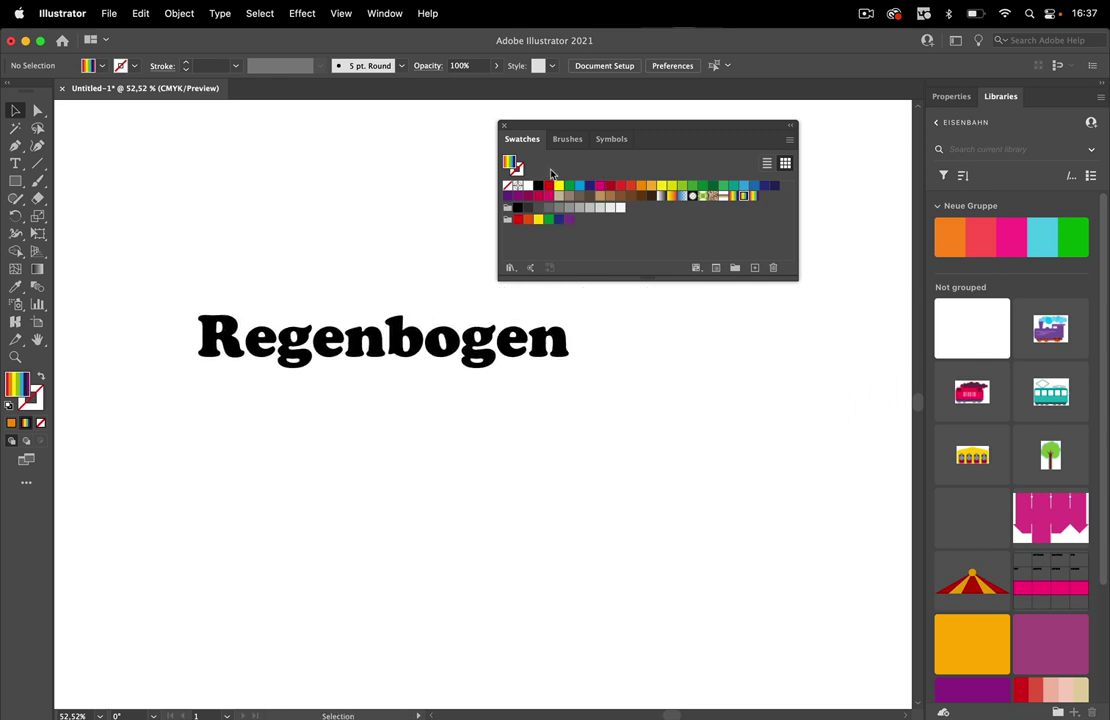
left_click_drag(540, 125, 759, 124)
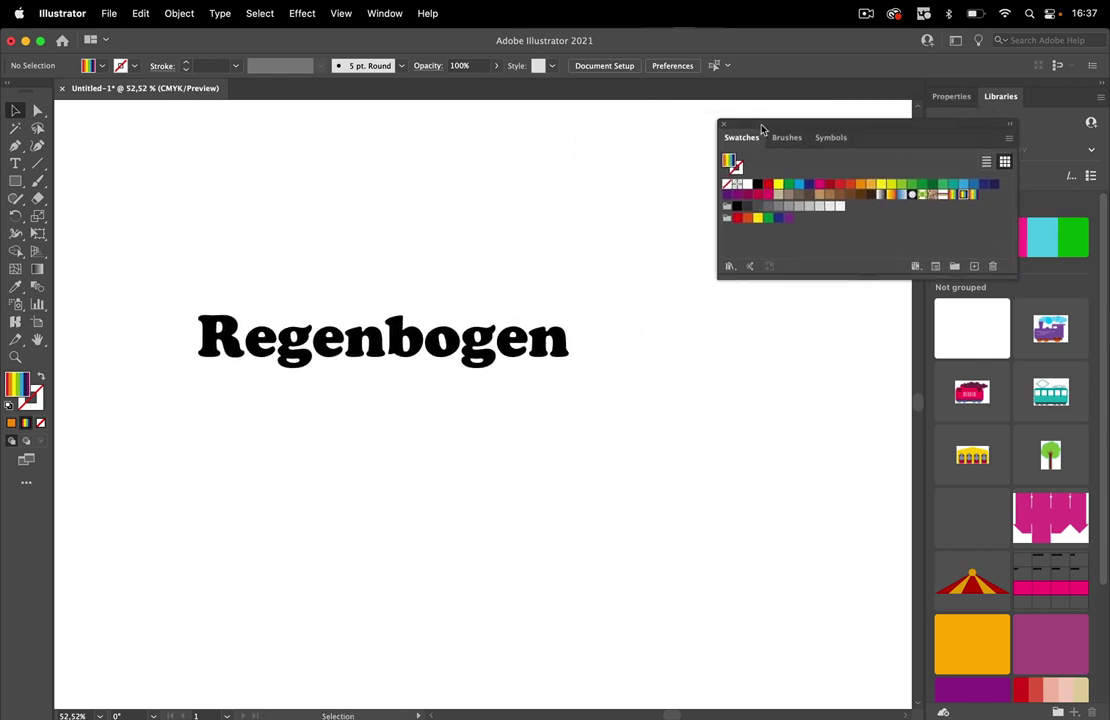
Display the Appearance settings for the word "Regenbogen" and set its basic character fill to None
left_click(543, 345)
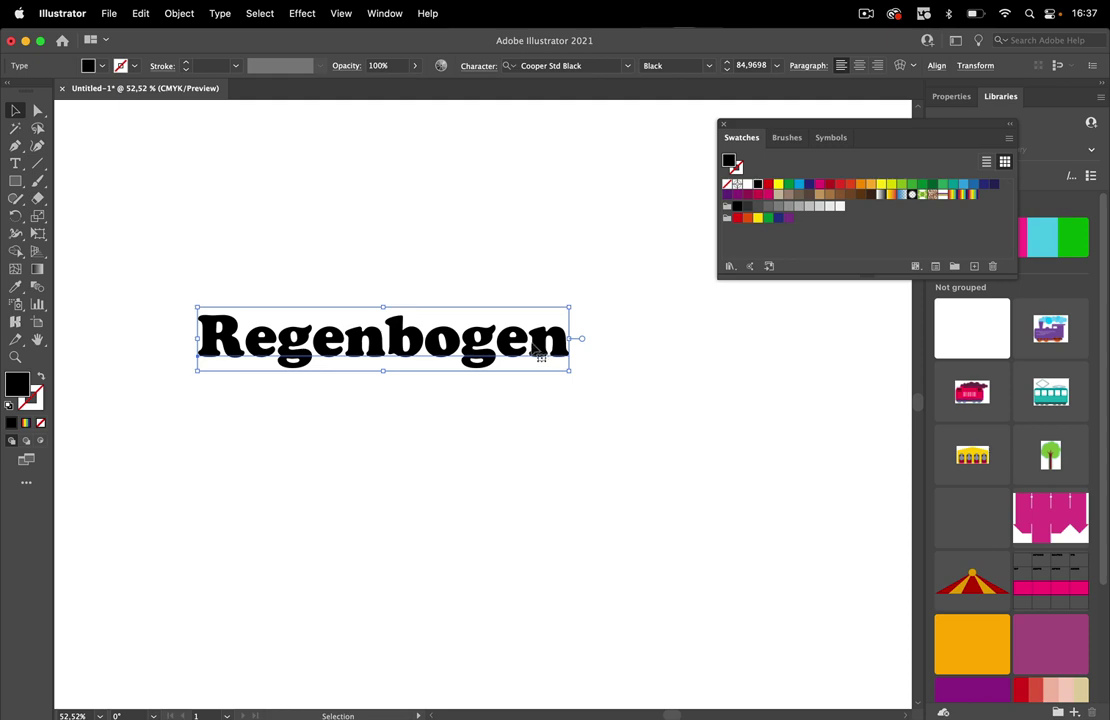
left_click(384, 14)
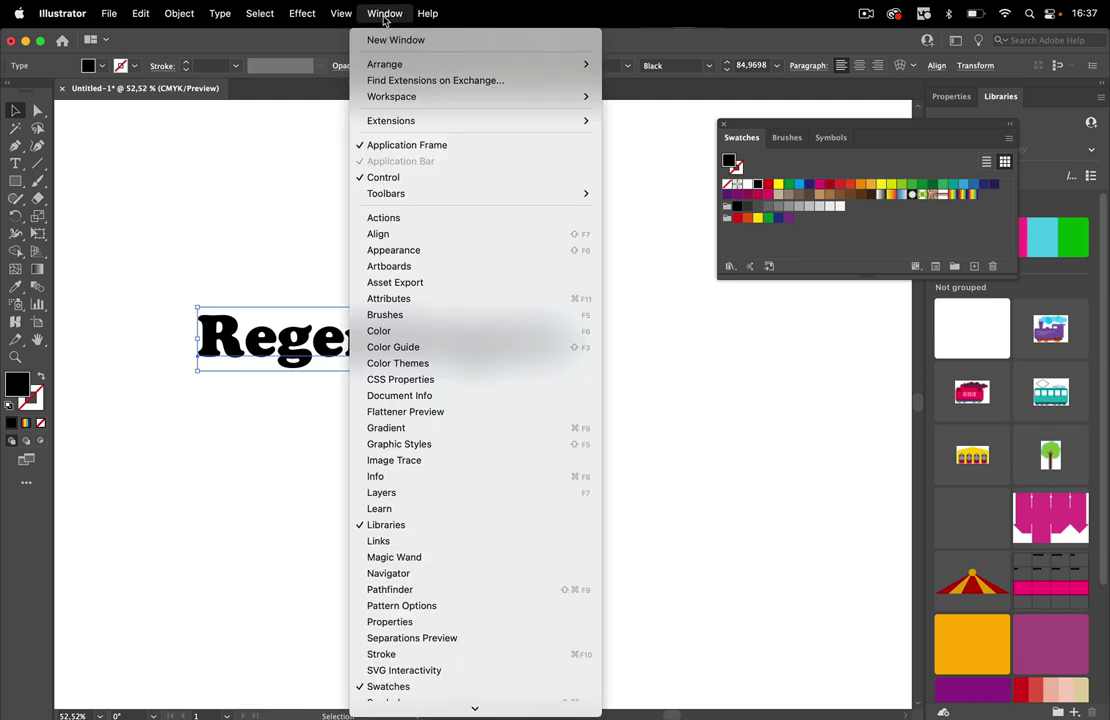
left_click(434, 250)
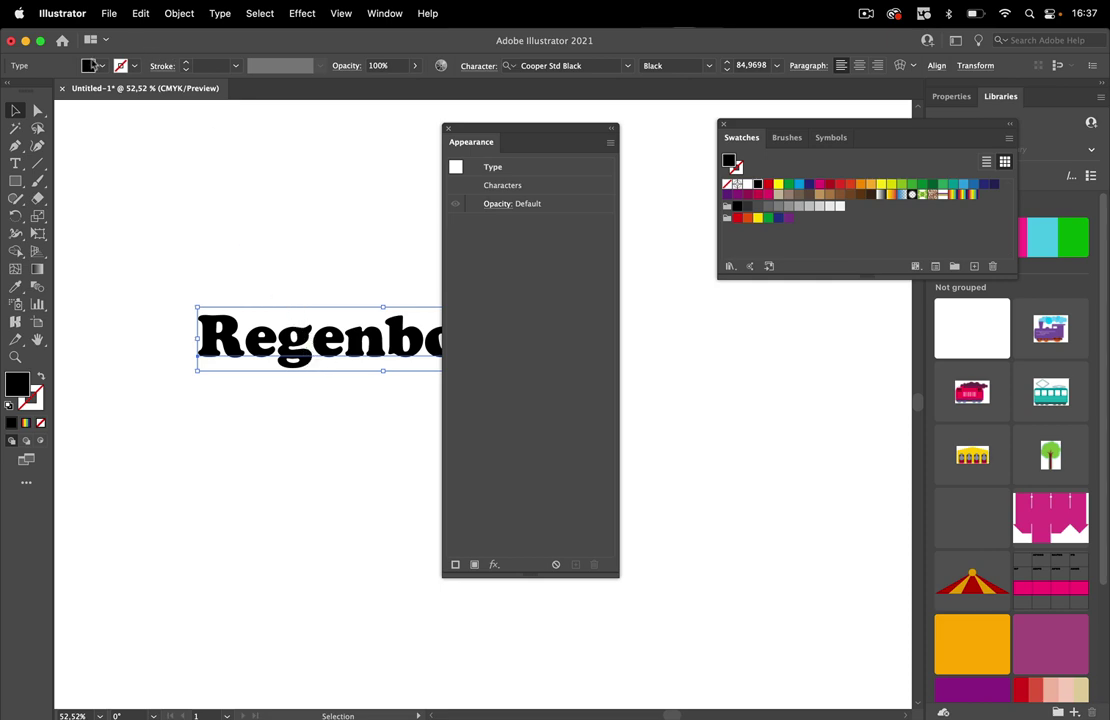
left_click(88, 65)
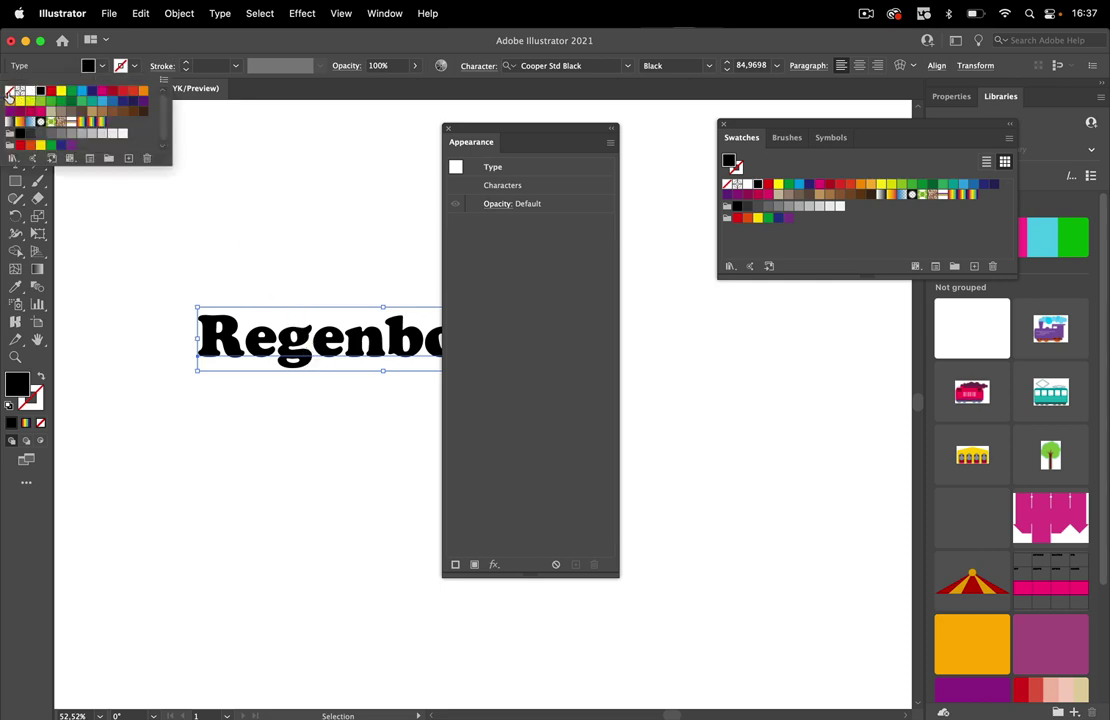
left_click(10, 92)
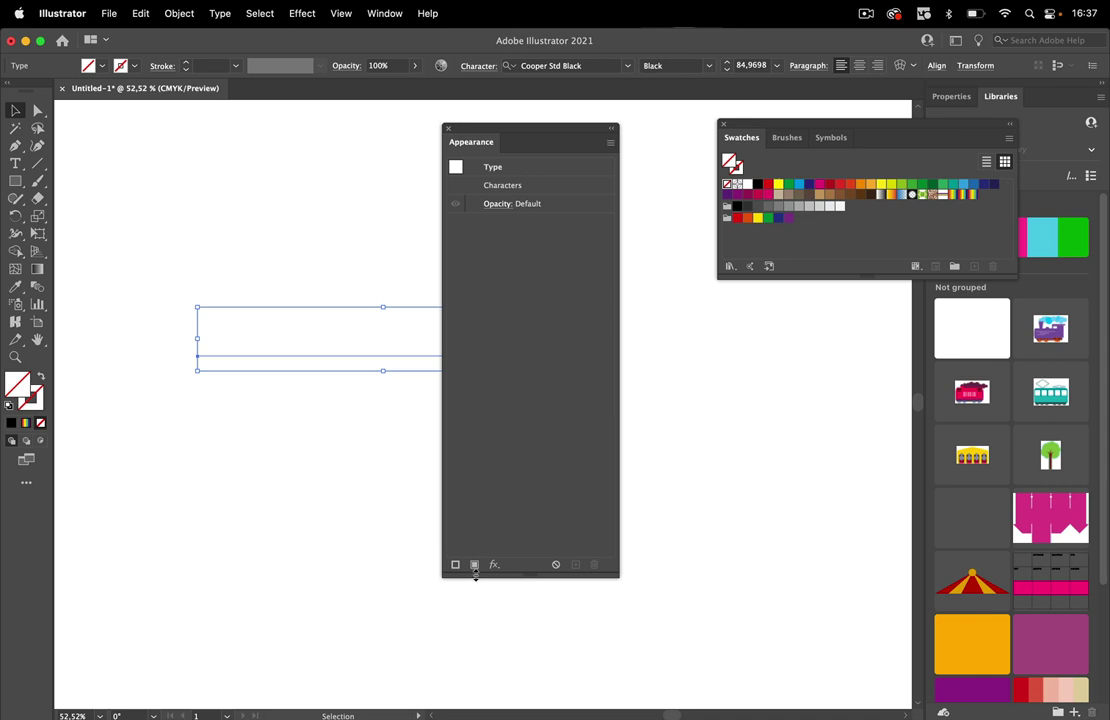
Add a new fill to the "Regenbogen" text, apply the smooth rainbow gradient swatch, and clear the Appearance panel away from the word
left_click_drag(528, 576, 491, 364)
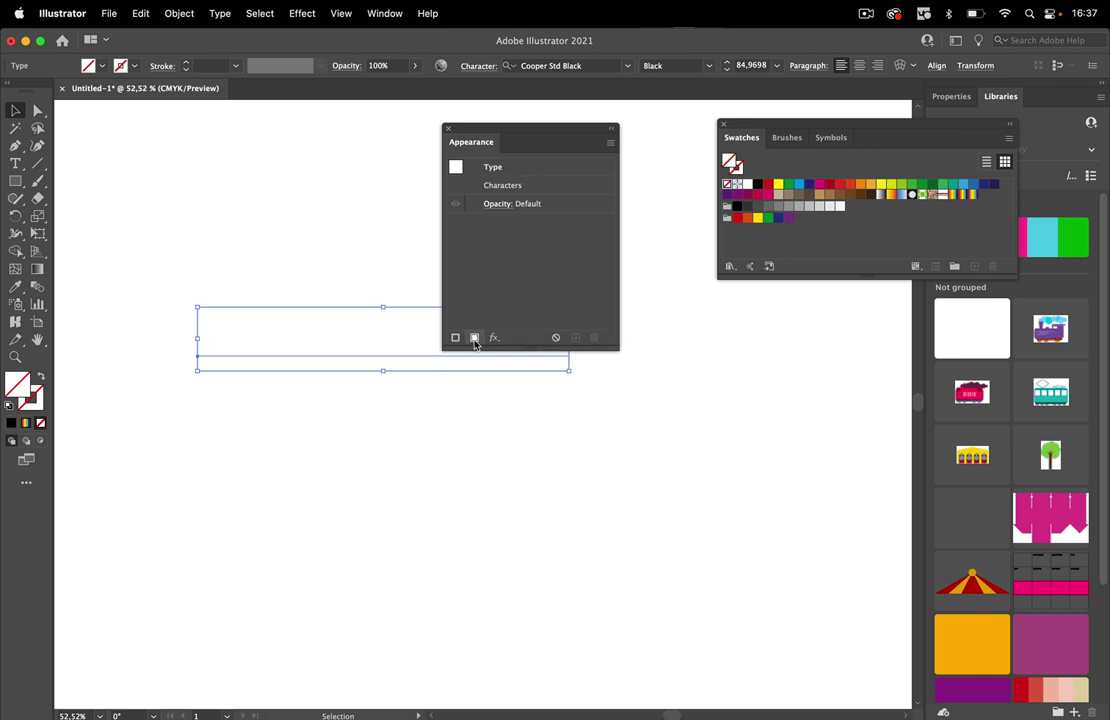
left_click(475, 339)
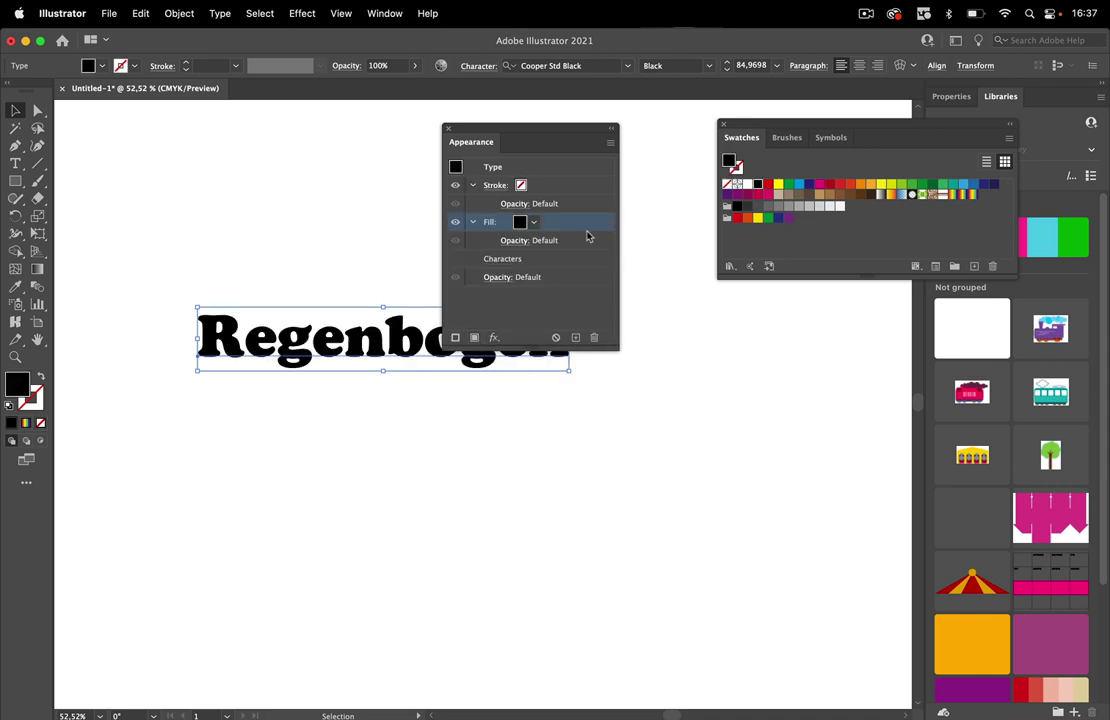
left_click(534, 223)
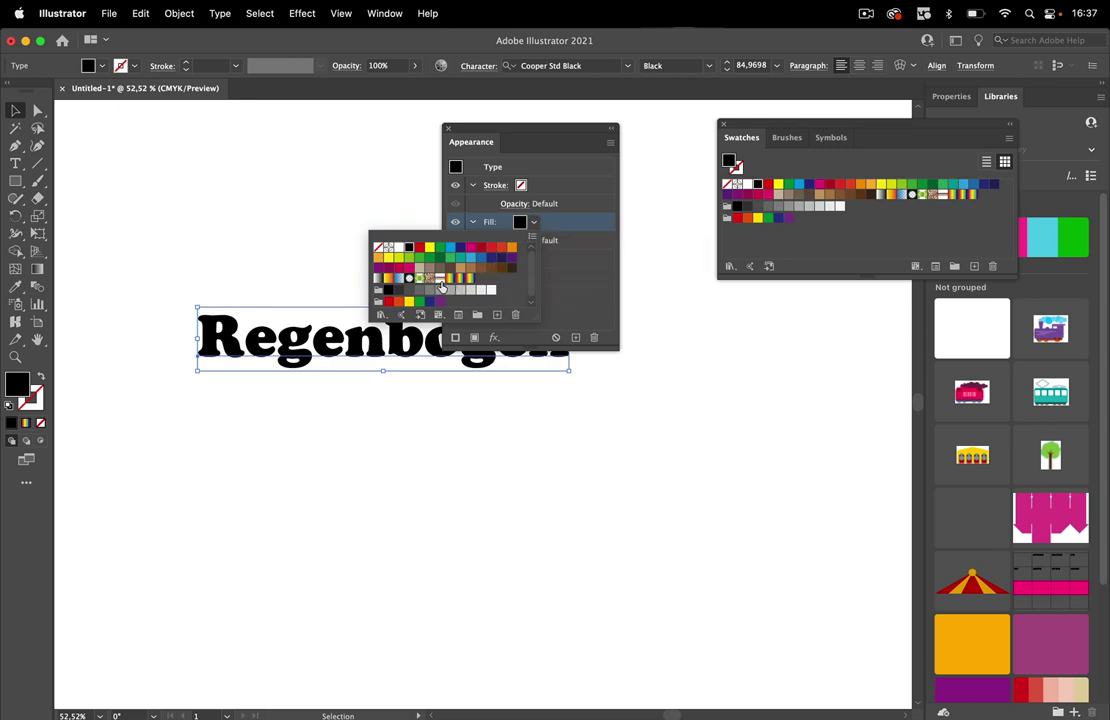
left_click(471, 279)
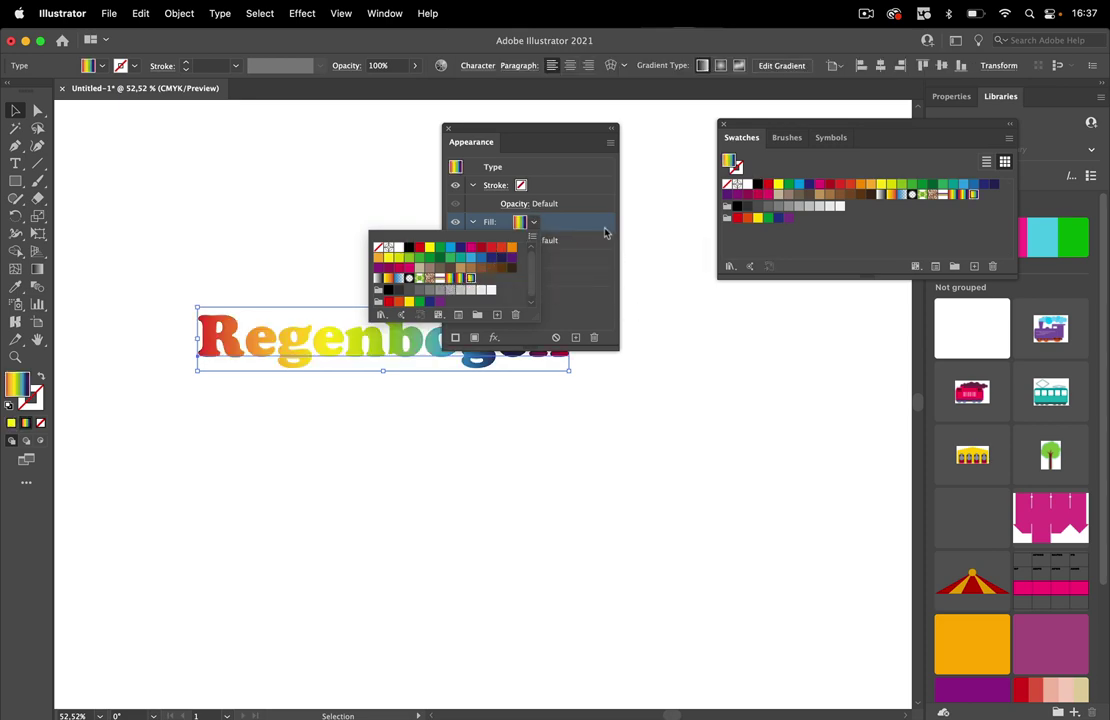
left_click(533, 132)
left_click_drag(533, 132, 754, 340)
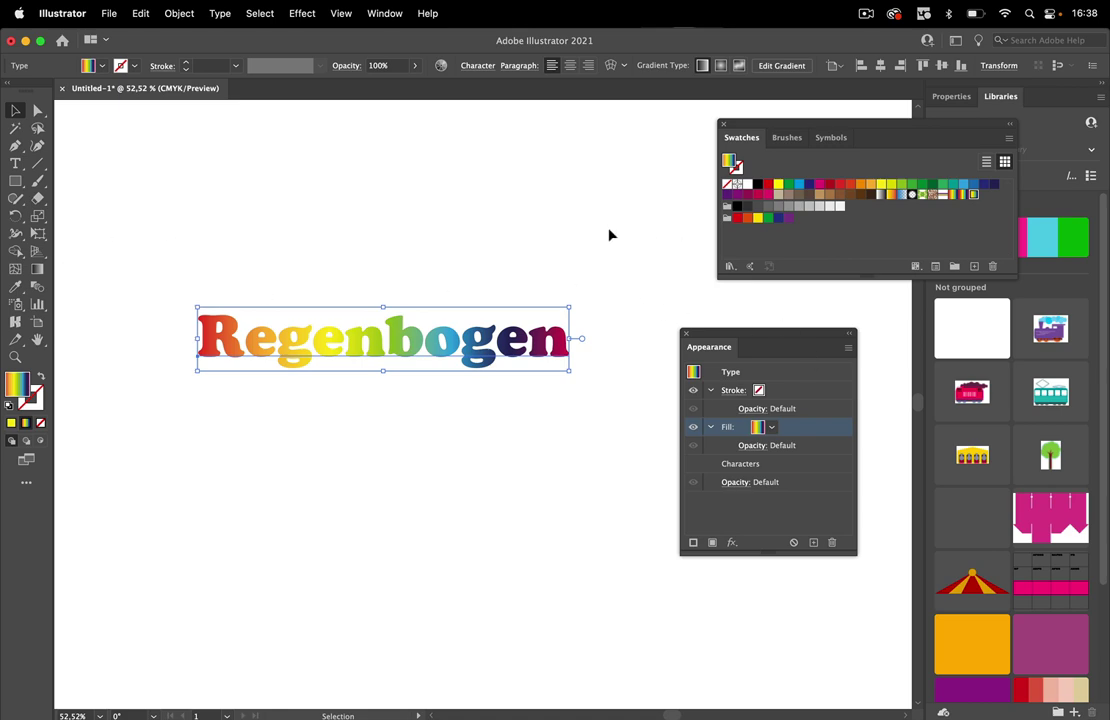
Redirect the text's rainbow gradient with the Gradient tool so it runs vertically from below the letters to their tops, and deselect
left_click(37, 268)
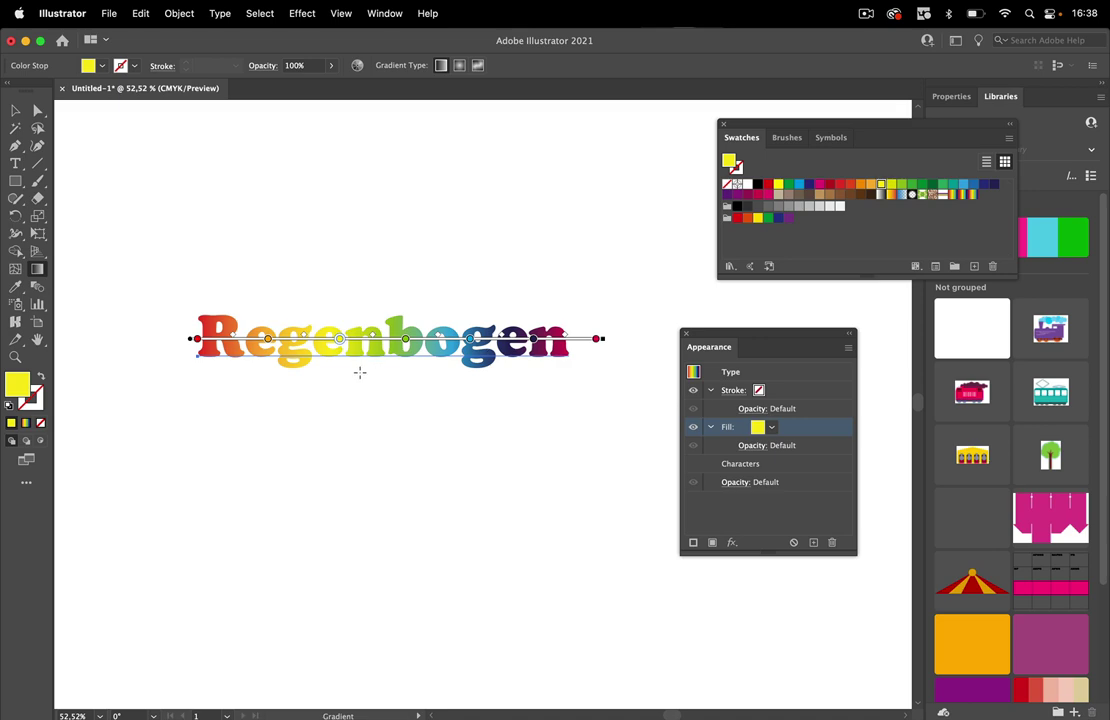
mouse_move(360, 372)
left_mouse_down()
mouse_move(361, 313)
mouse_move(396, 313)
left_mouse_up()
left_click(15, 110)
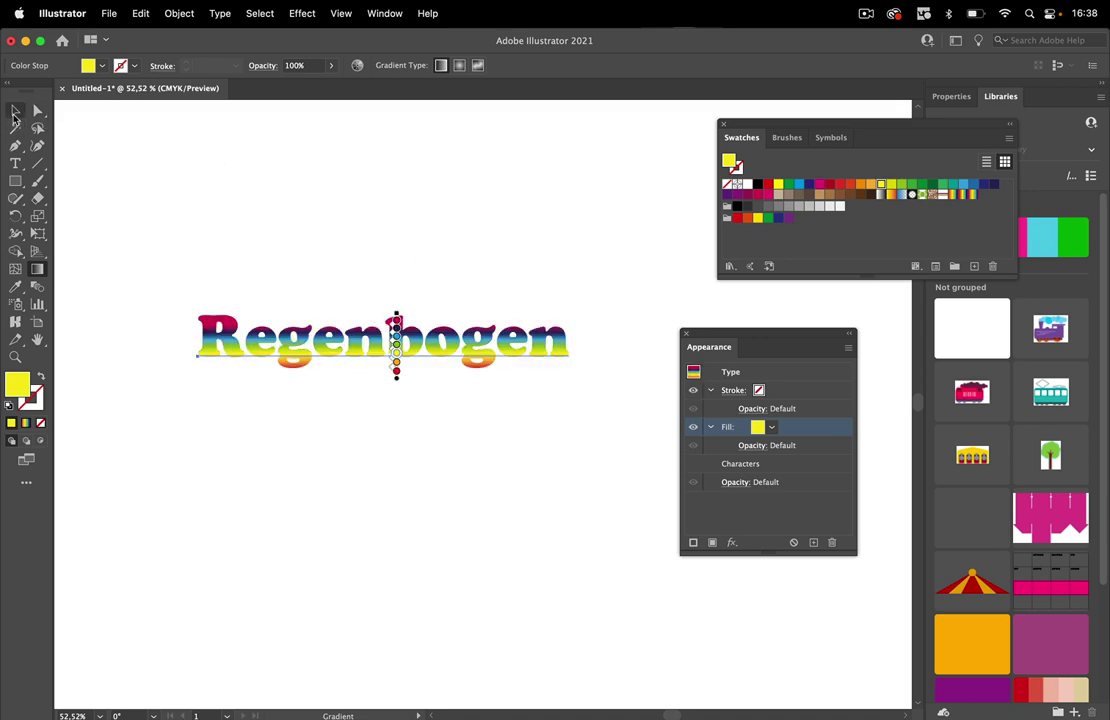
left_click(255, 205)
Warp the "Regenbogen" text with an envelope in Arc style, horizontal, with a 50% bend
left_click(535, 346)
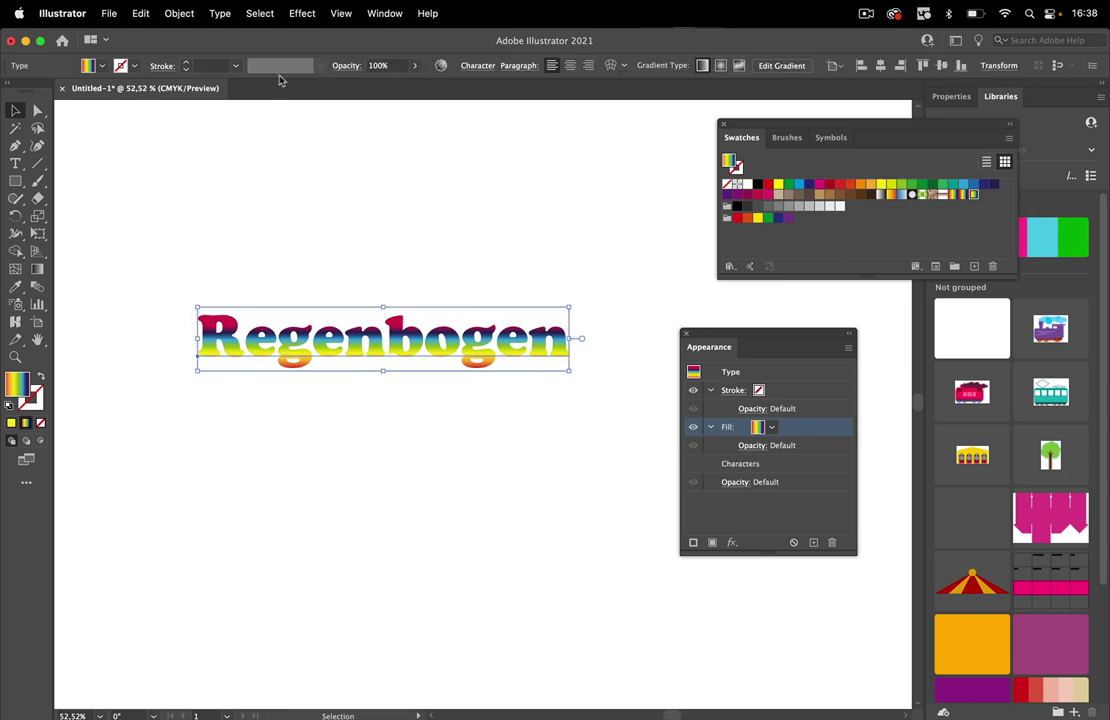
left_click(178, 13)
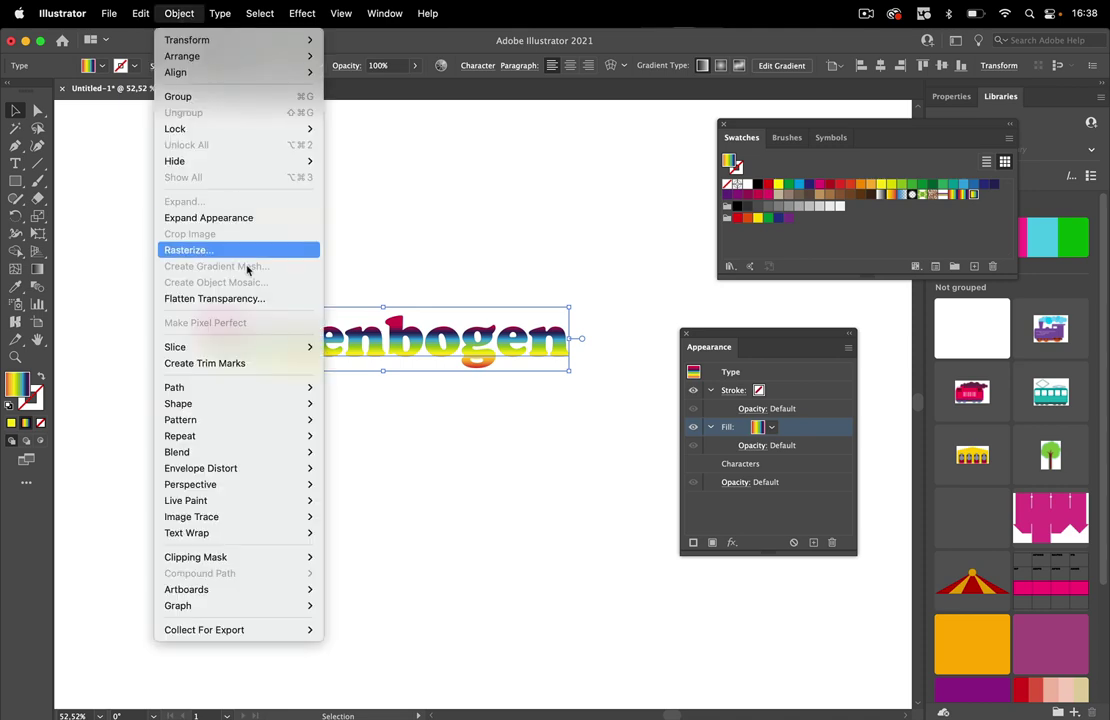
mouse_move(258, 467)
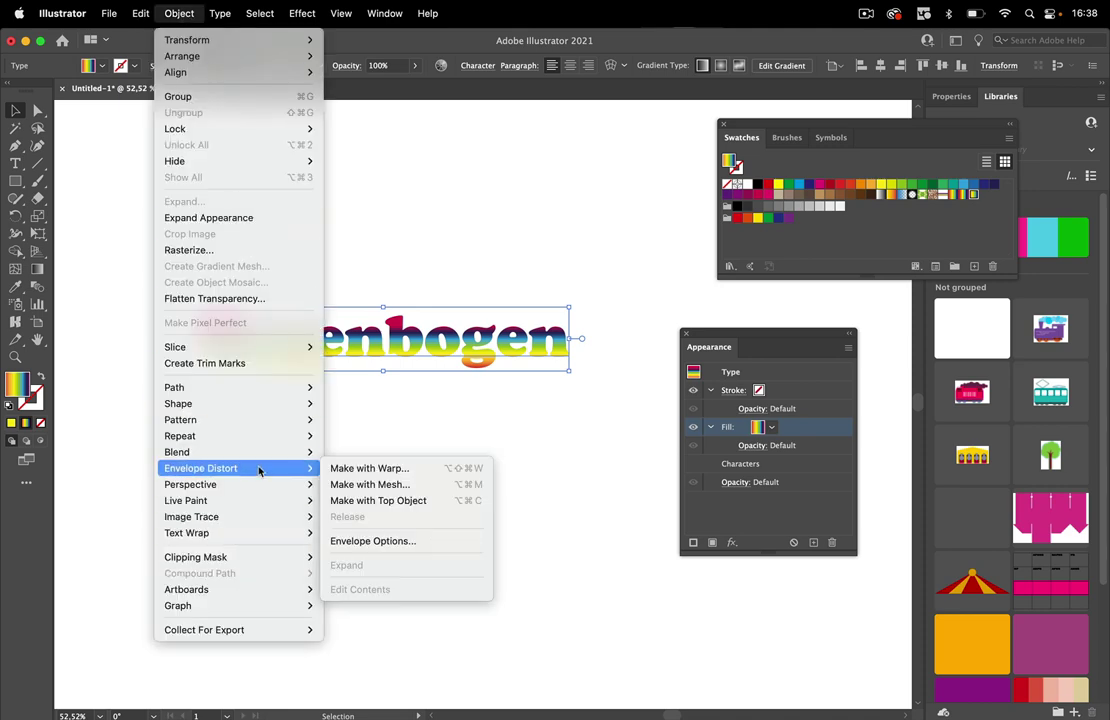
left_click(369, 470)
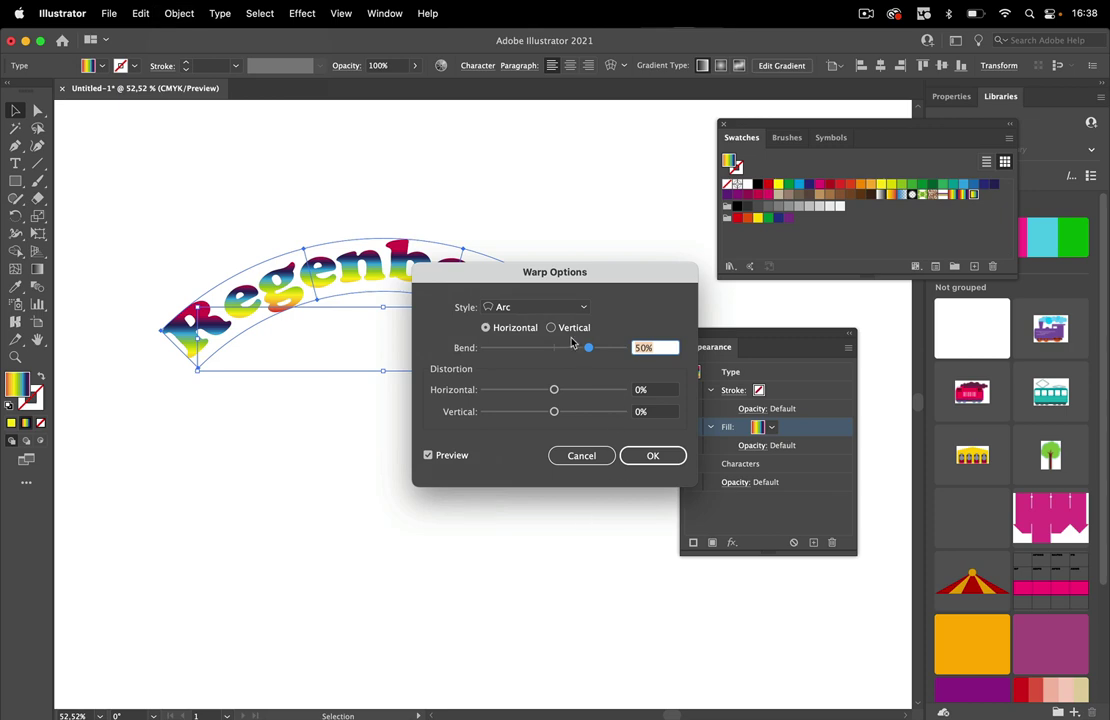
left_click_drag(525, 282, 416, 402)
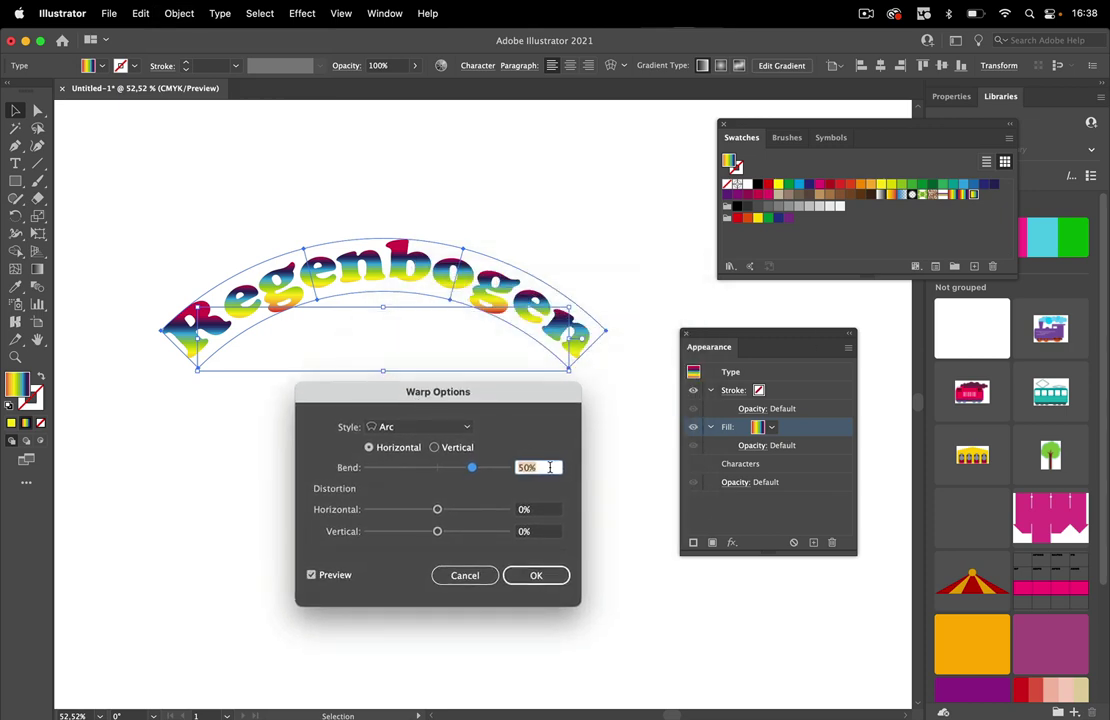
left_click(550, 578)
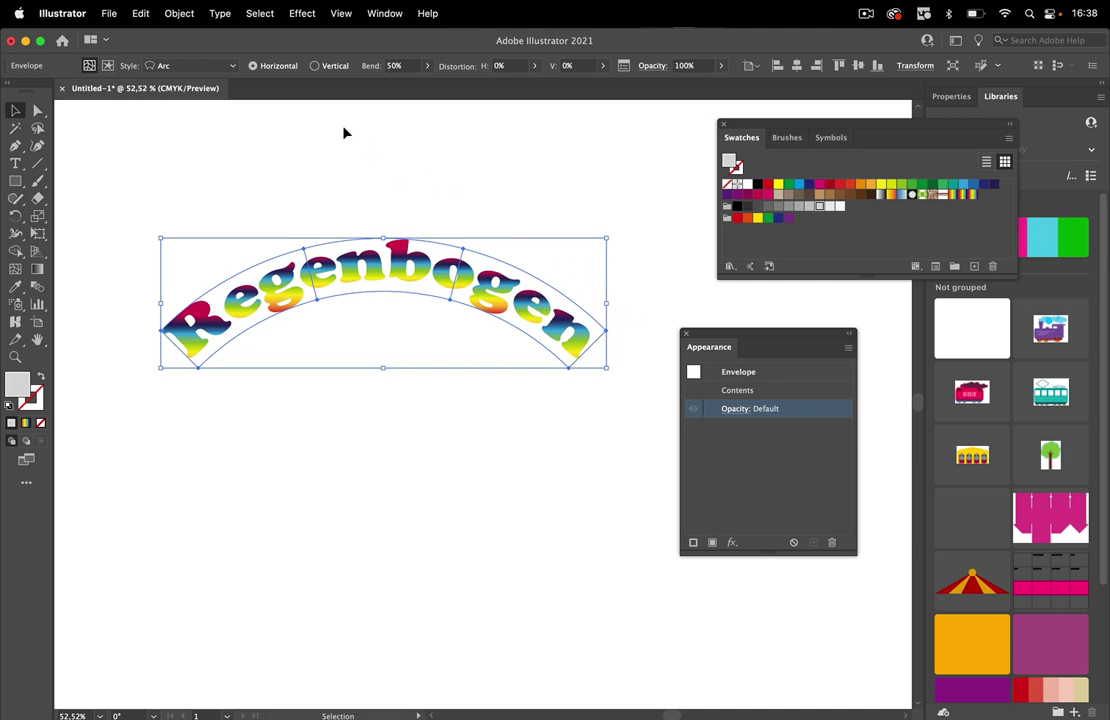
Enable Distort Linear Gradient Fills in the envelope options so the rainbow colors follow the arched text
left_click(179, 13)
mouse_move(200, 468)
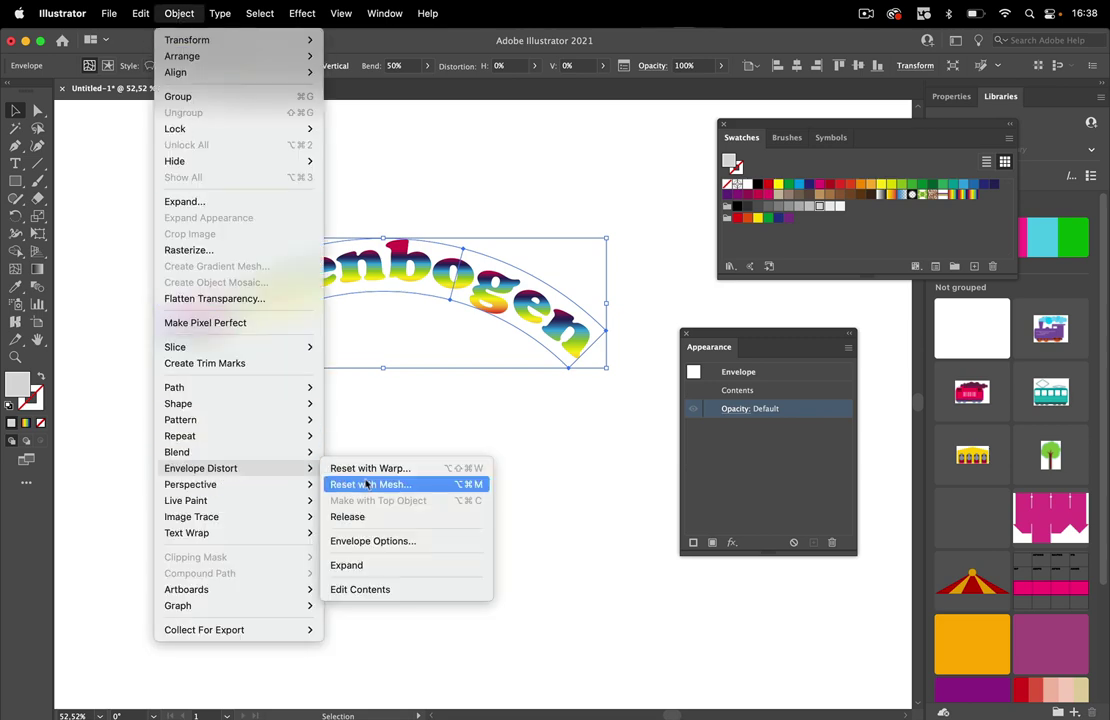
left_click(432, 540)
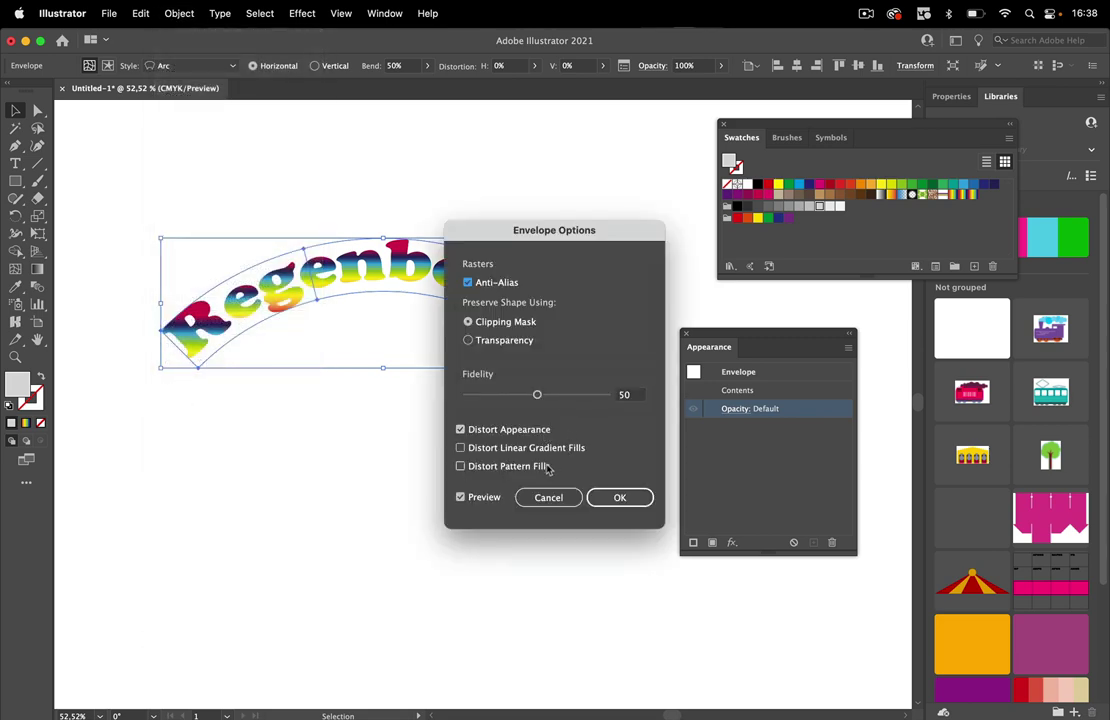
left_click(460, 448)
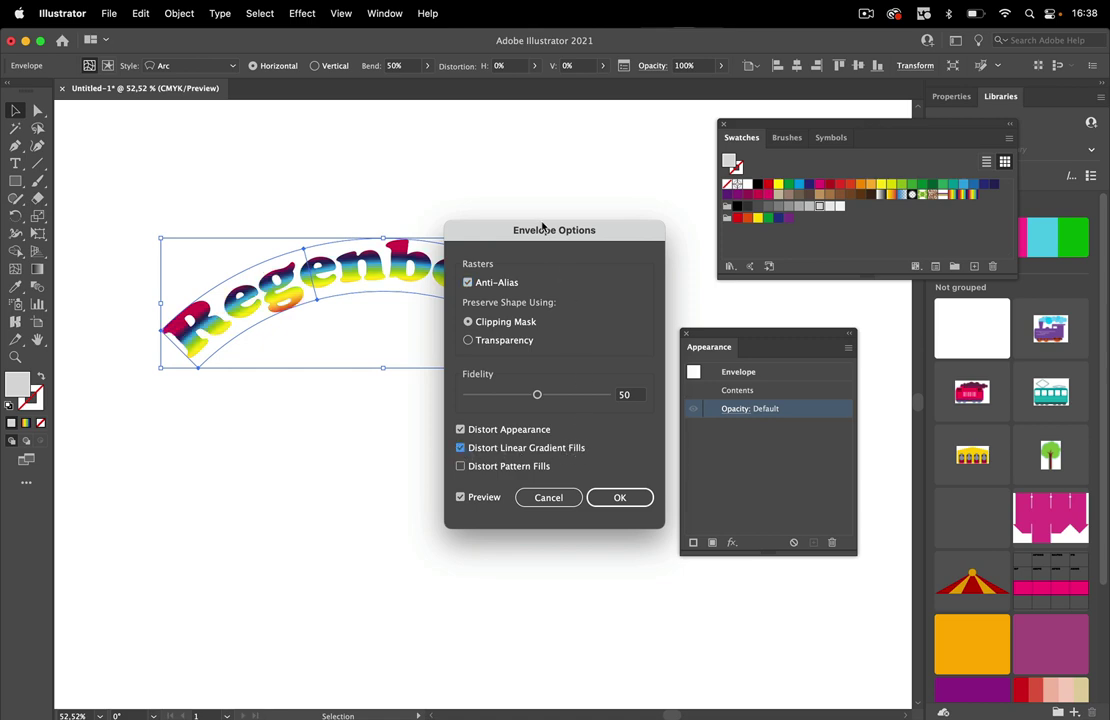
left_click_drag(543, 228, 485, 151)
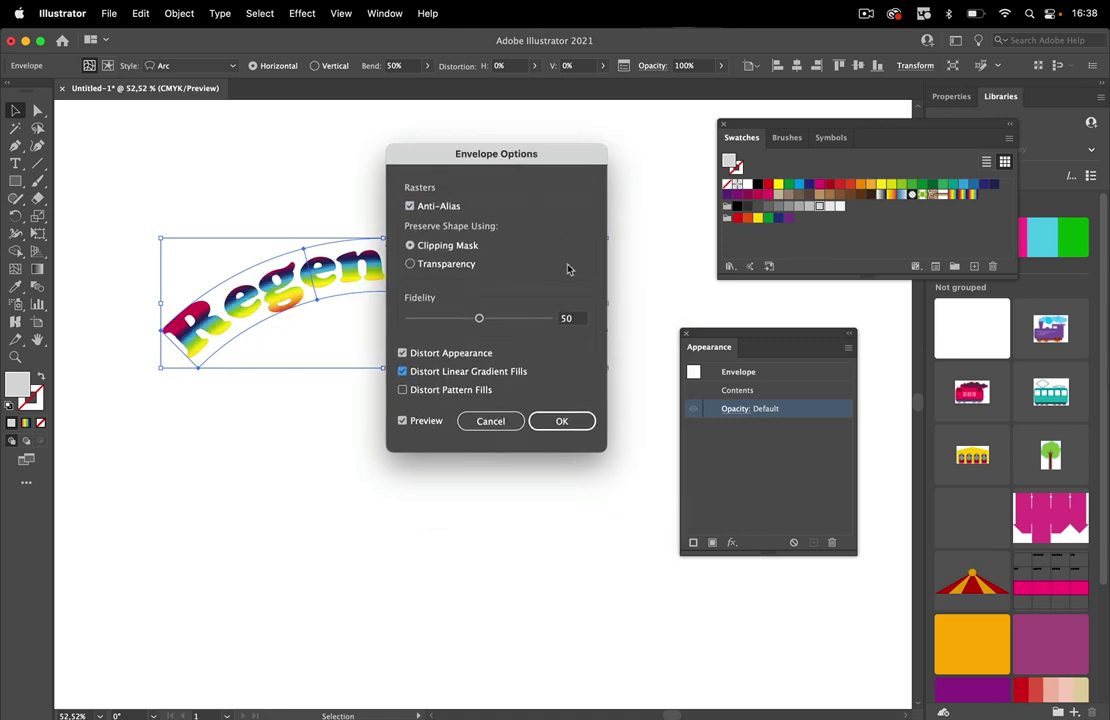
left_click(580, 422)
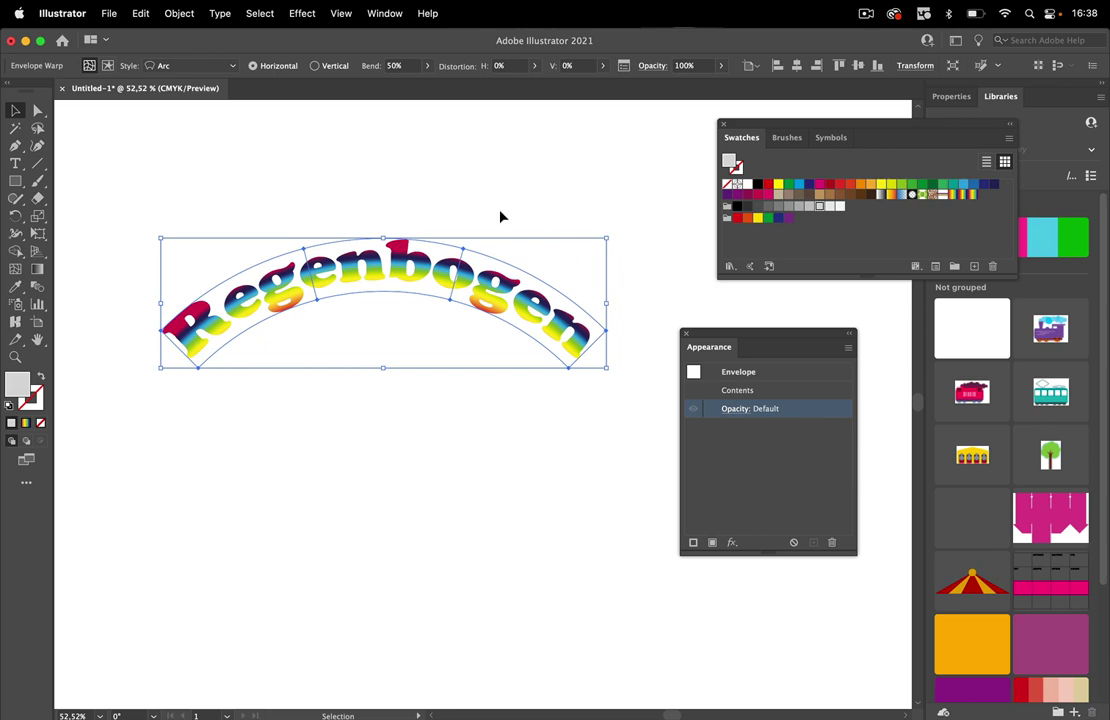
Open the envelope's contents for editing, set the text's horizontal scale to 90%, and deselect
double_click(390, 265)
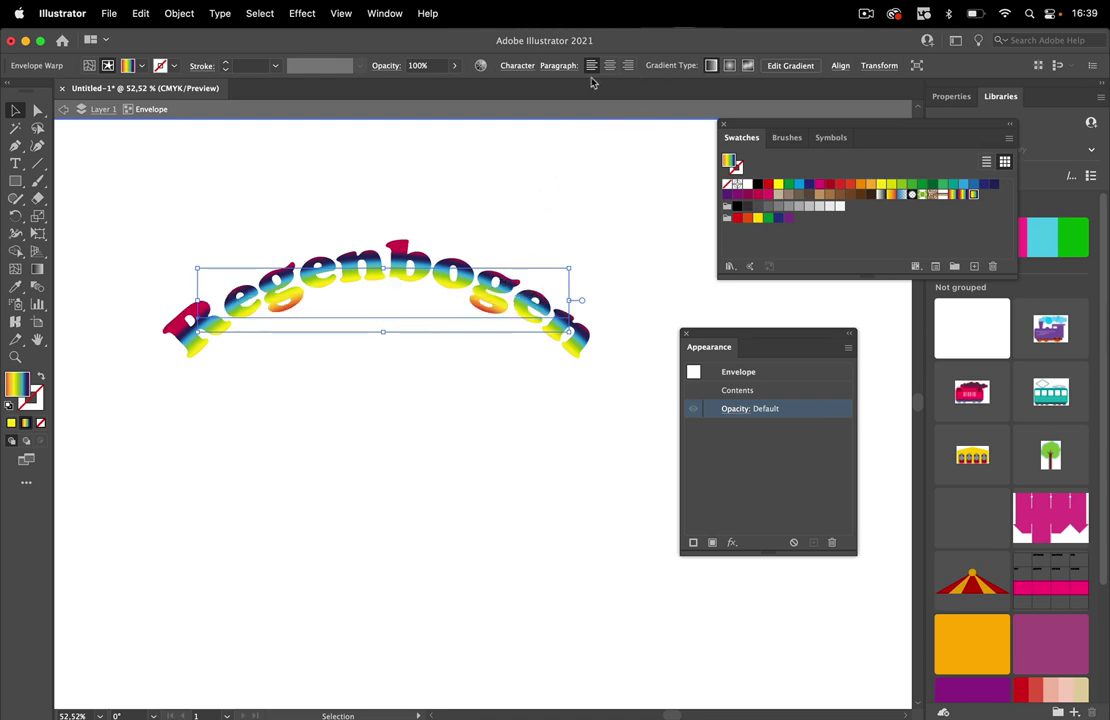
left_click(517, 65)
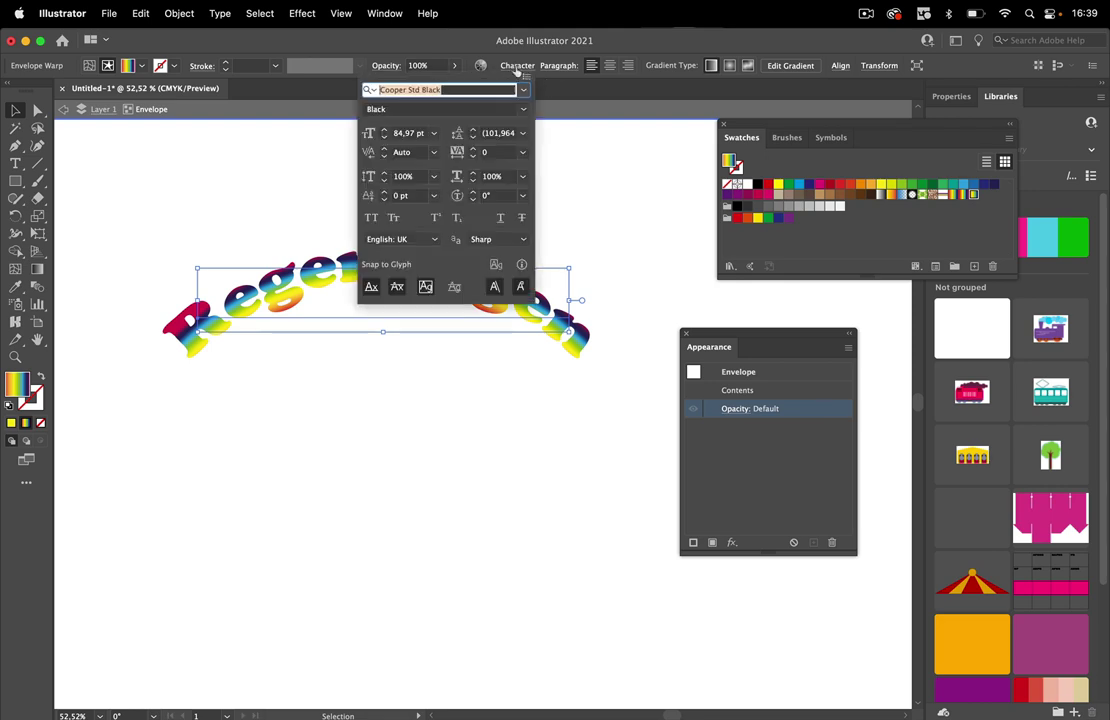
left_click(522, 176)
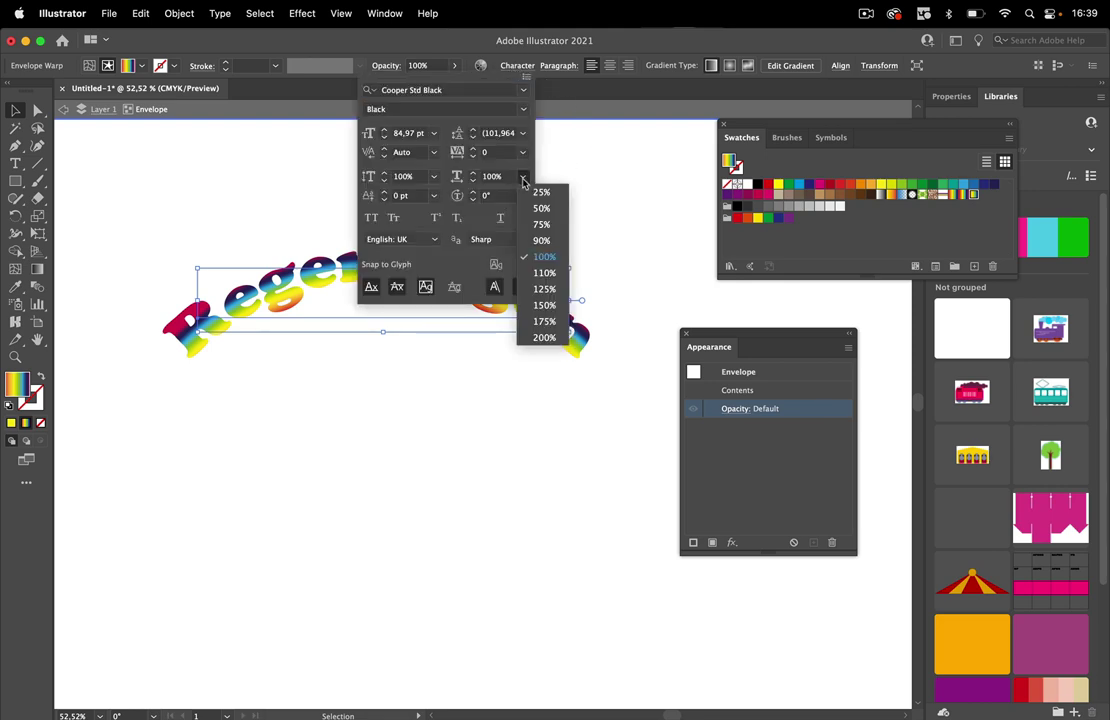
left_click(547, 242)
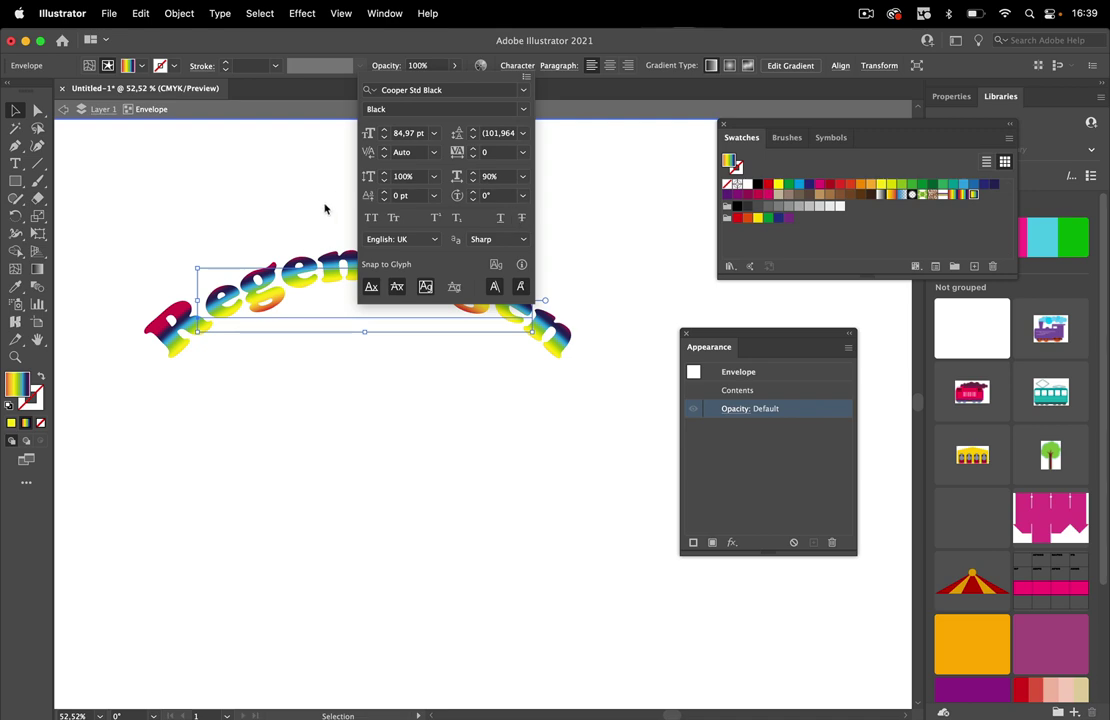
key("Escape")
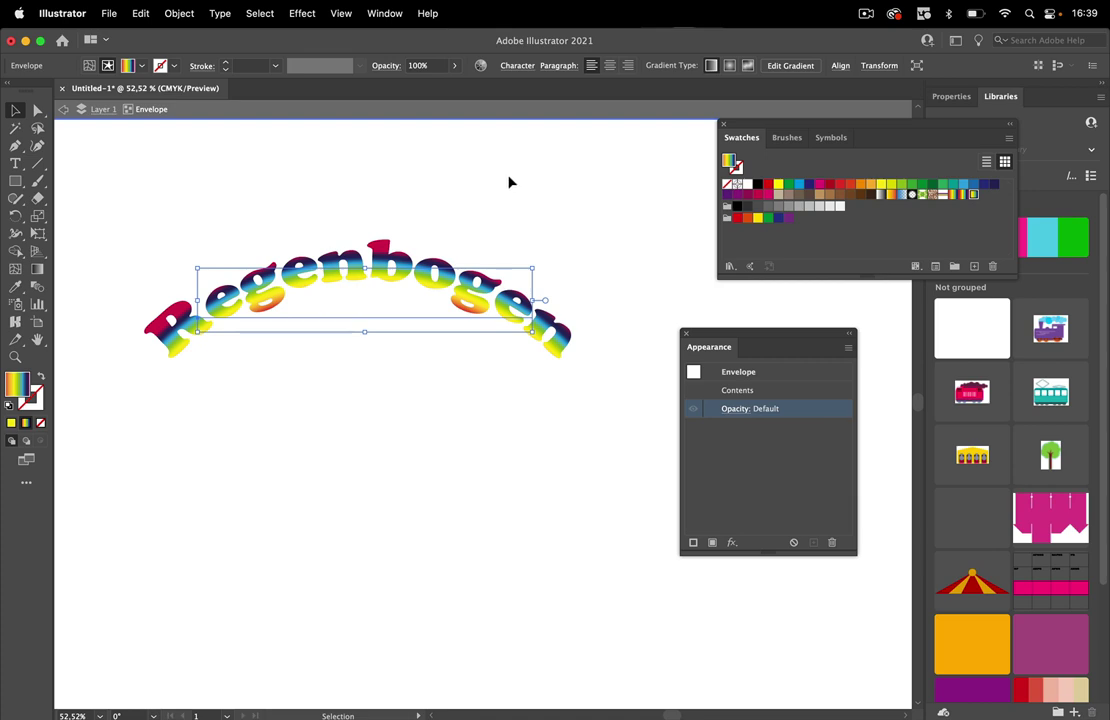
left_click(511, 183)
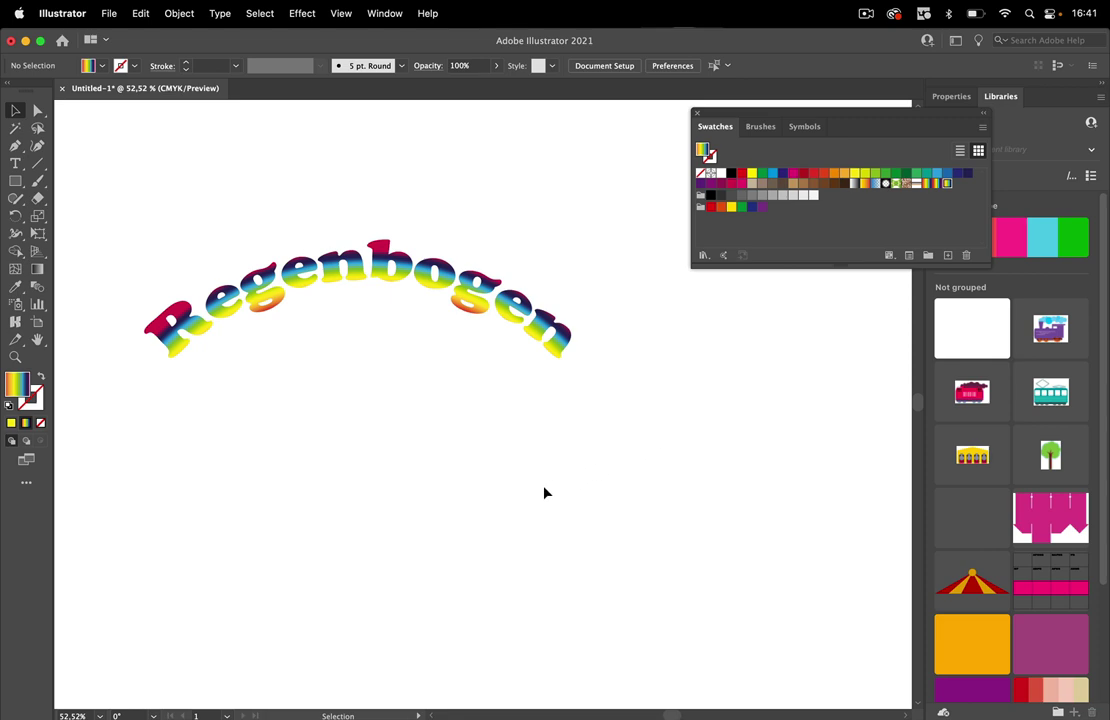
Draw a thin horizontal rectangle below the arched word, about as wide as the text, fill it with red, and deselect
left_click_drag(545, 492, 566, 409)
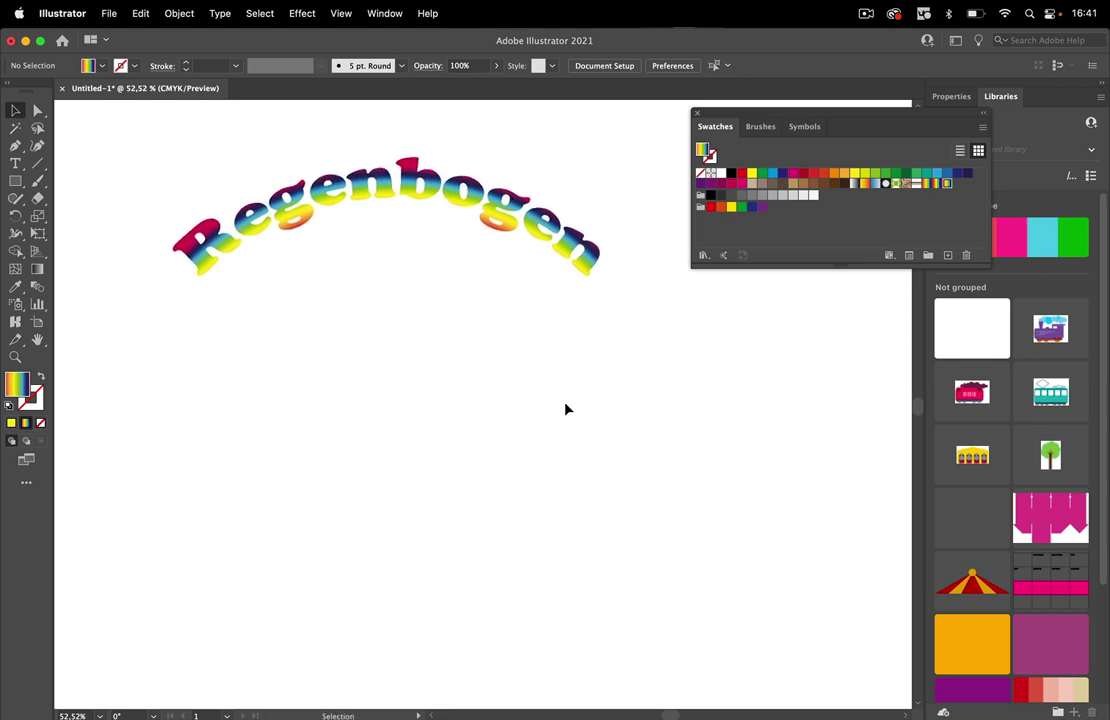
left_click(15, 181)
left_click_drag(193, 352, 565, 362)
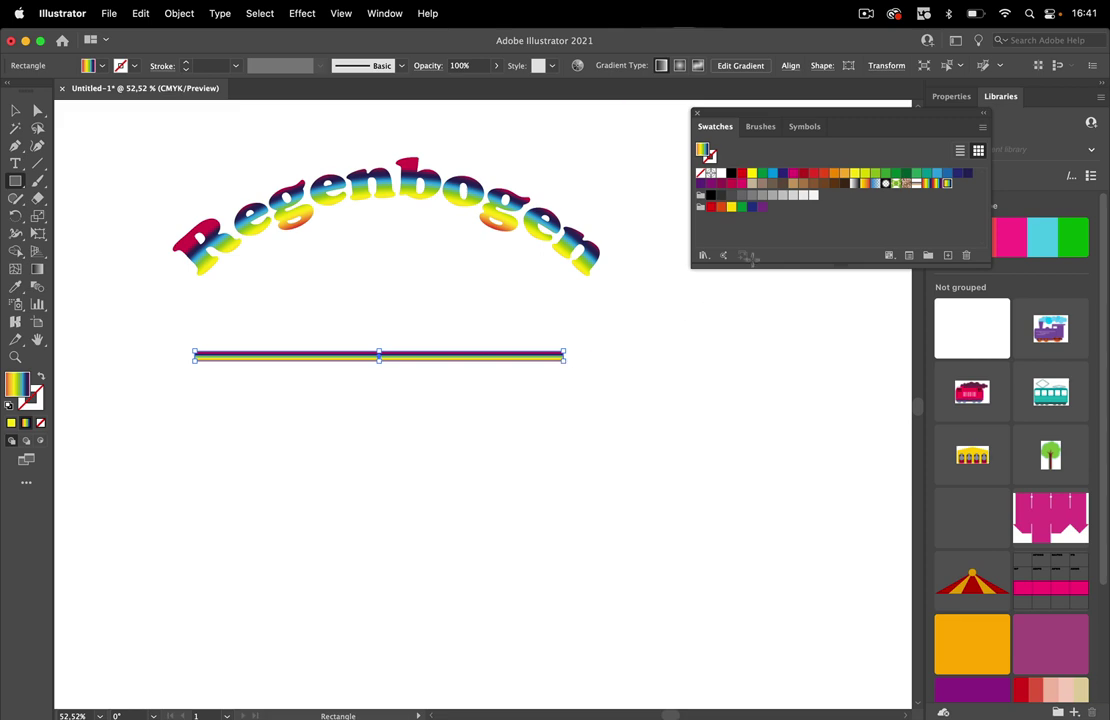
left_click(814, 175)
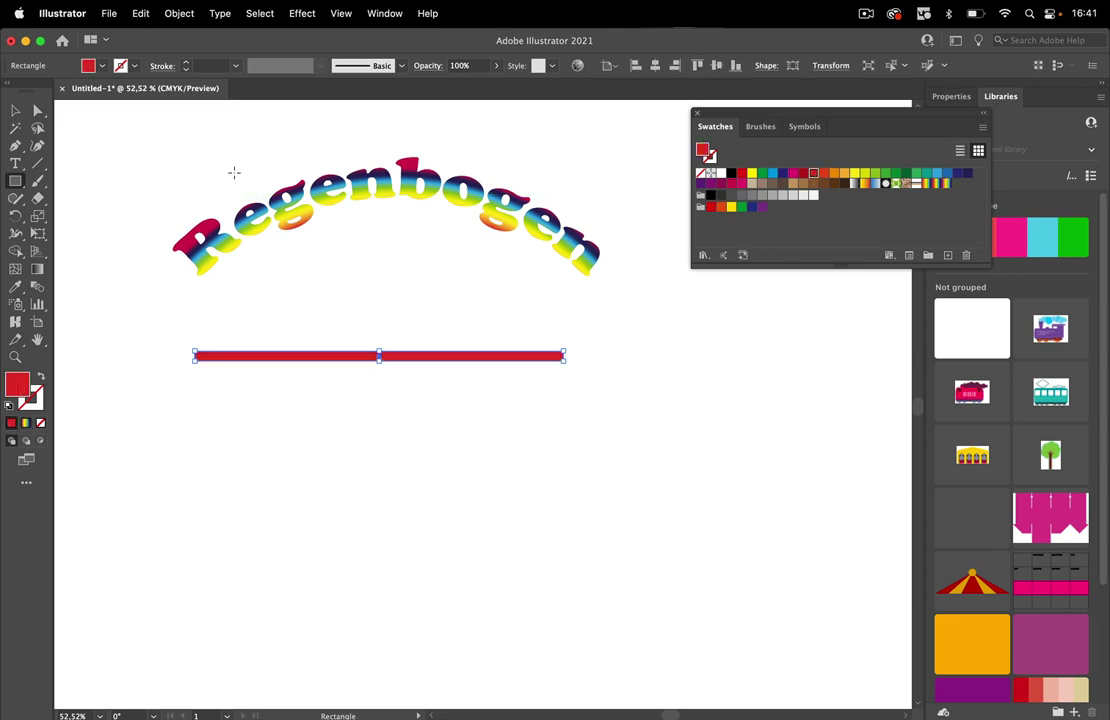
left_click(15, 112)
left_click(300, 456)
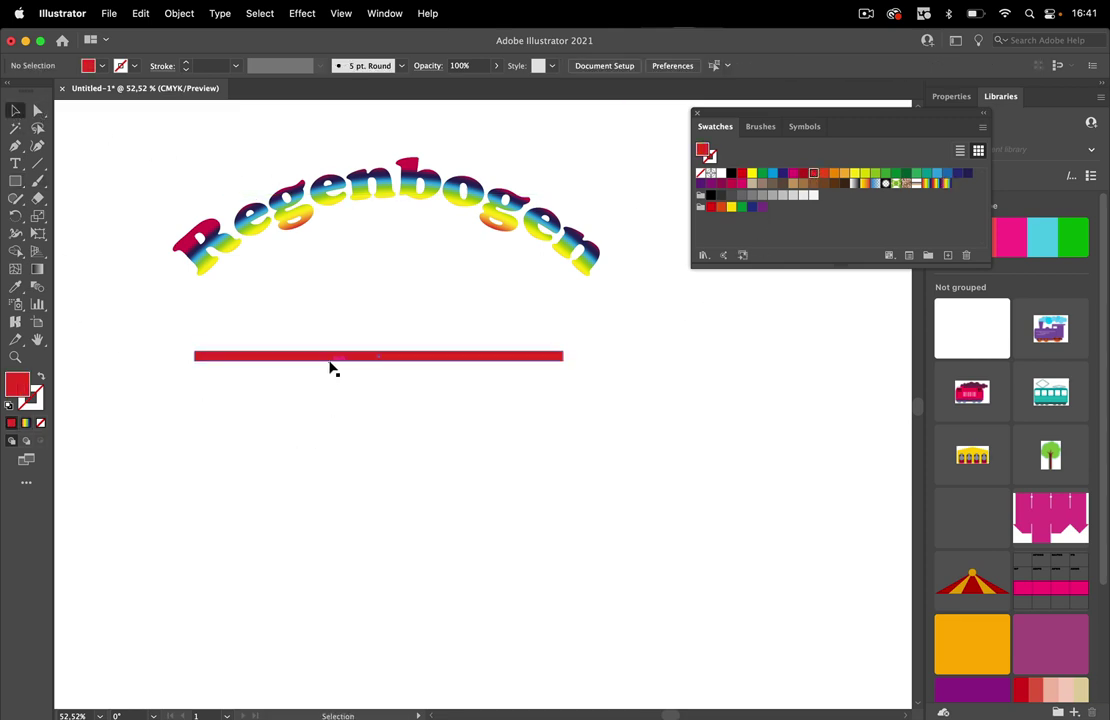
Duplicate the red strip directly below the original so their edges touch
left_click(493, 358)
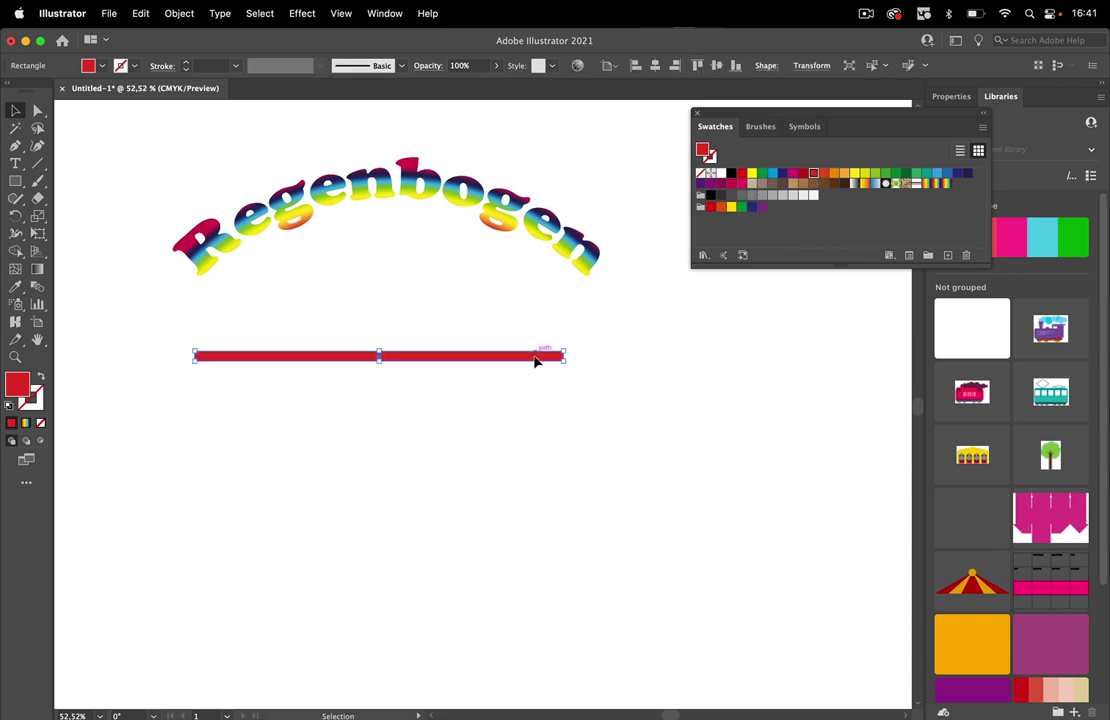
left_click_drag(535, 362, 535, 367)
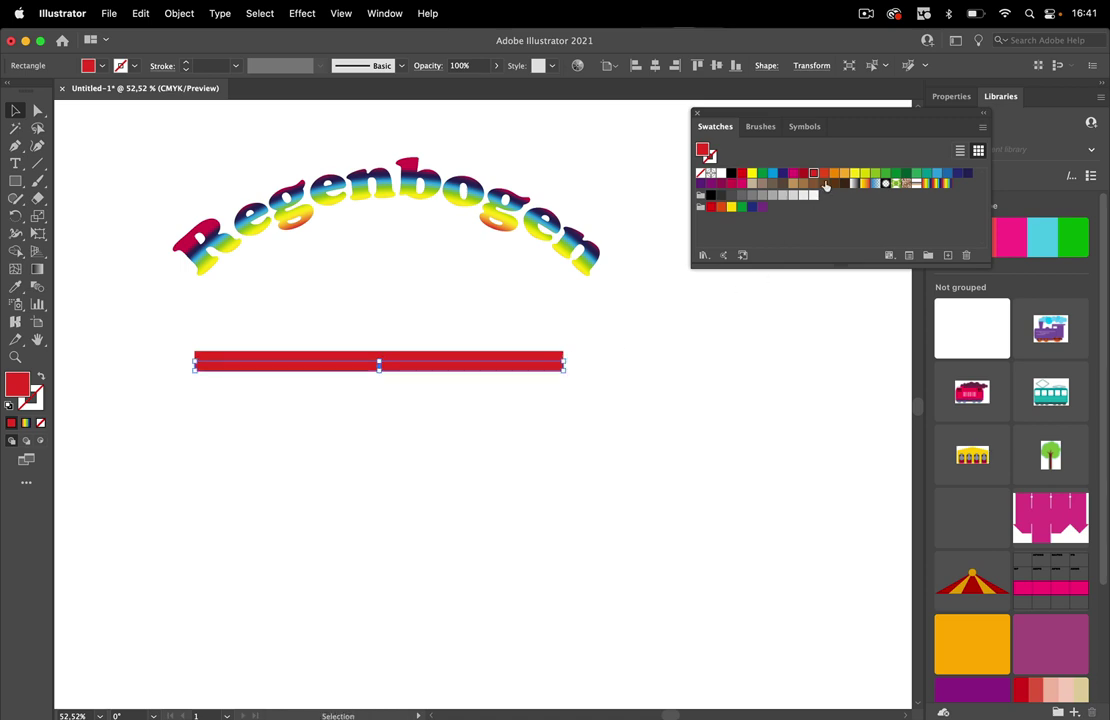
Fill the second strip with light orange and add a yellow copy directly below it with touching edges
left_click(843, 174)
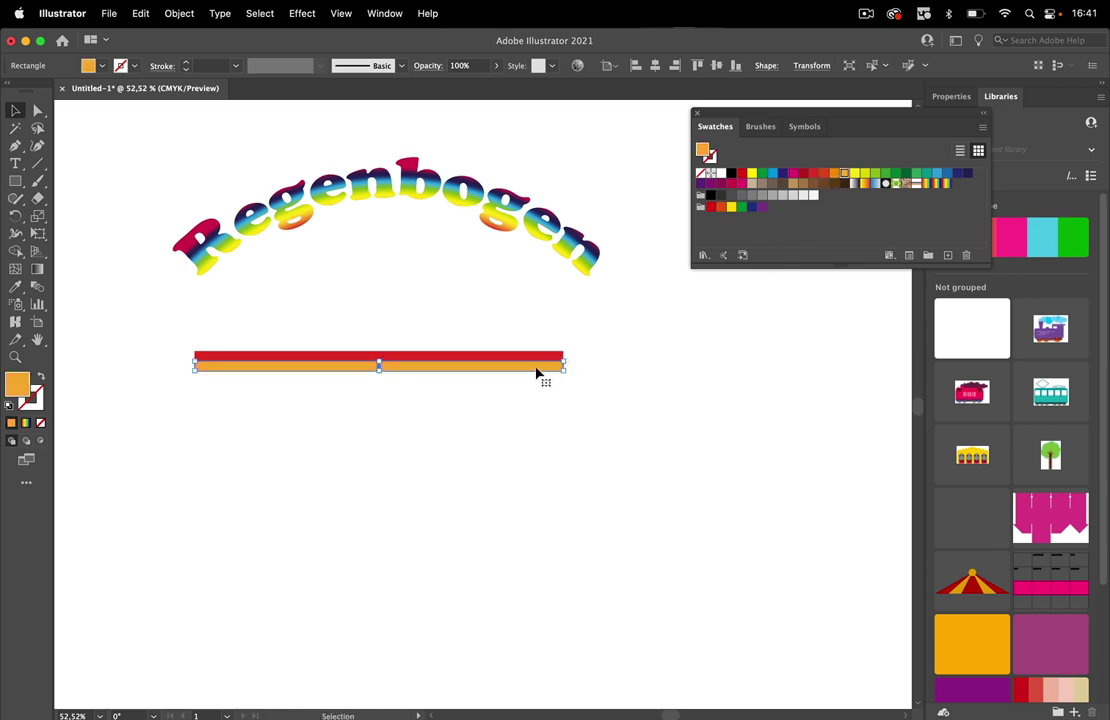
left_click_drag(535, 372, 545, 379)
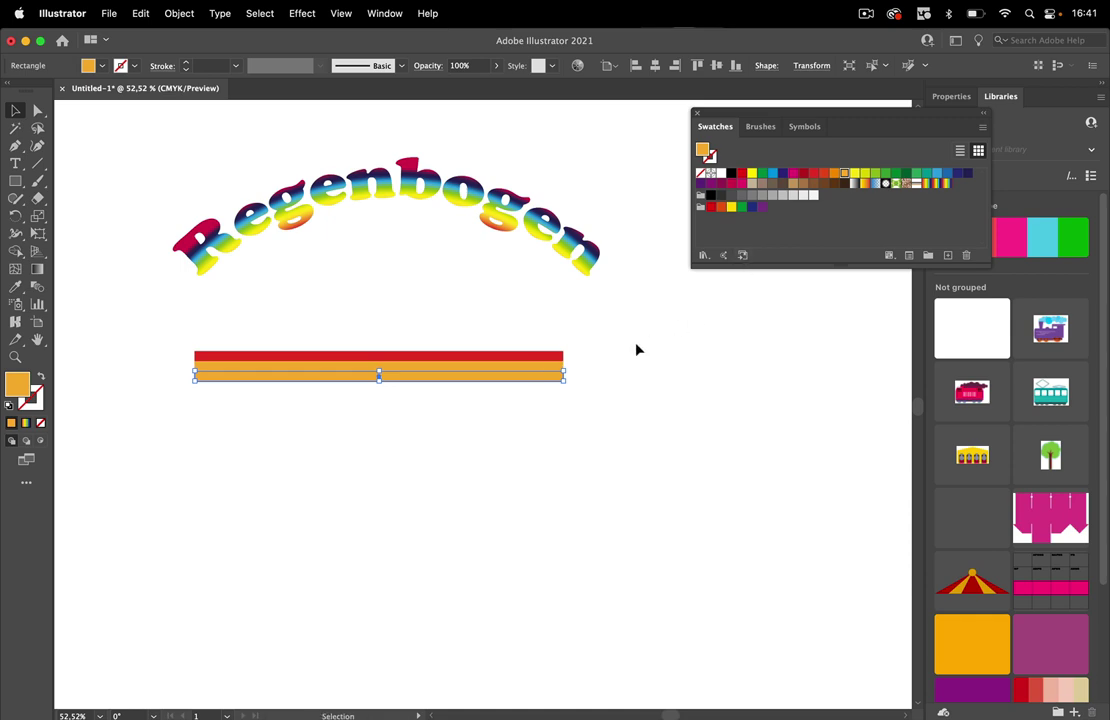
scroll(463, 352, "up", 5)
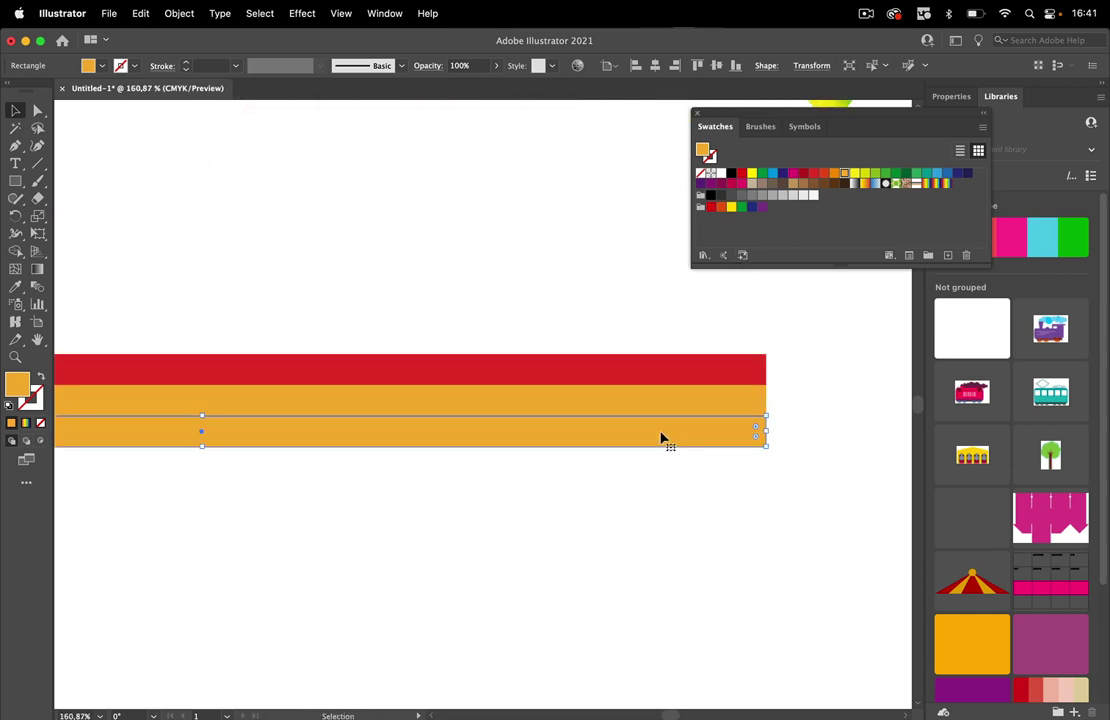
mouse_move(660, 438)
left_mouse_down()
mouse_move(659, 463)
mouse_move(662, 437)
left_mouse_up()
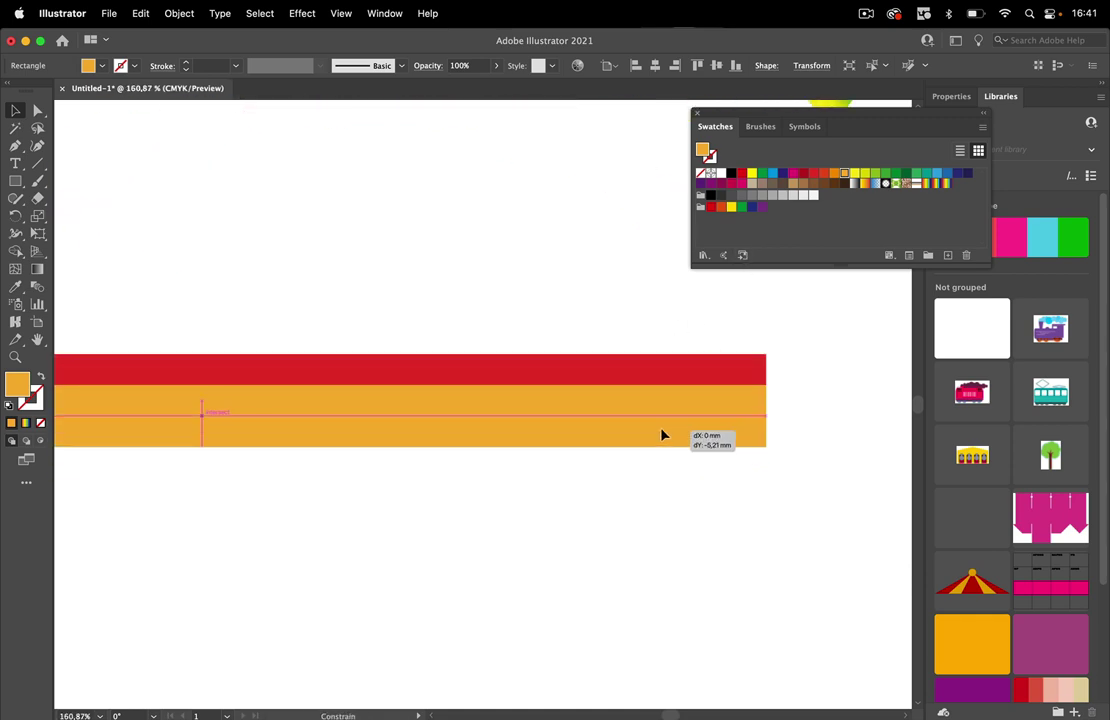
left_click(855, 174)
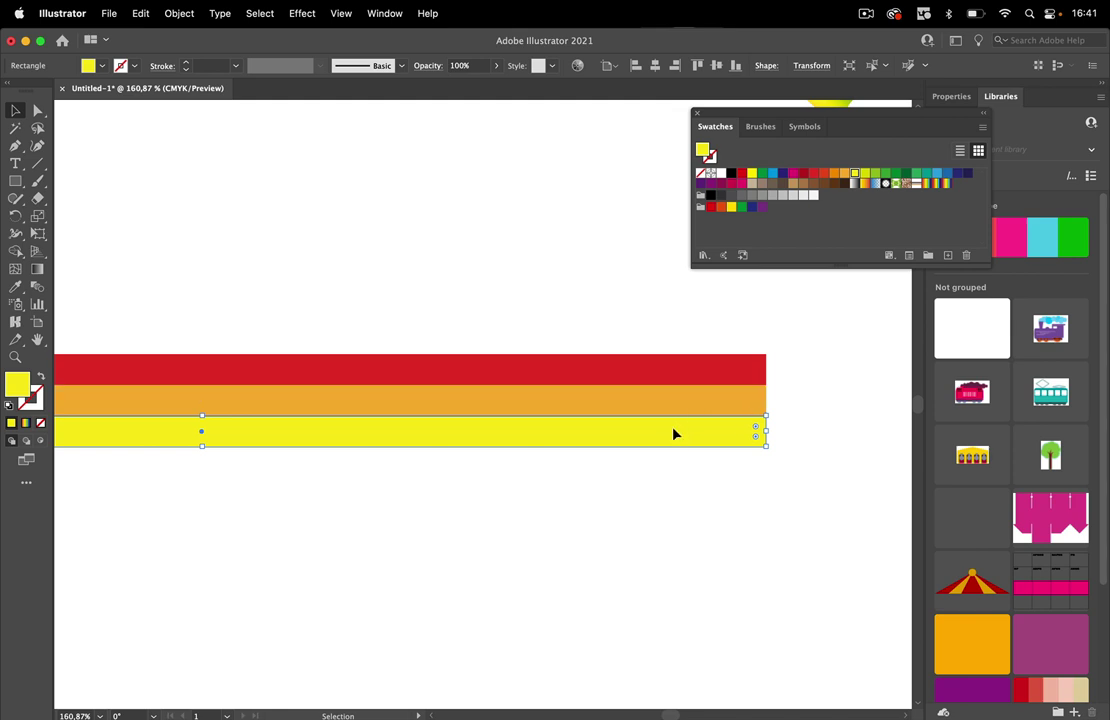
Add four more touching strips below the yellow one and fill them green, light blue, dark blue and magenta
left_click_drag(674, 434, 681, 560)
left_click(877, 175)
left_click(936, 173)
left_click(958, 173)
left_click(731, 184)
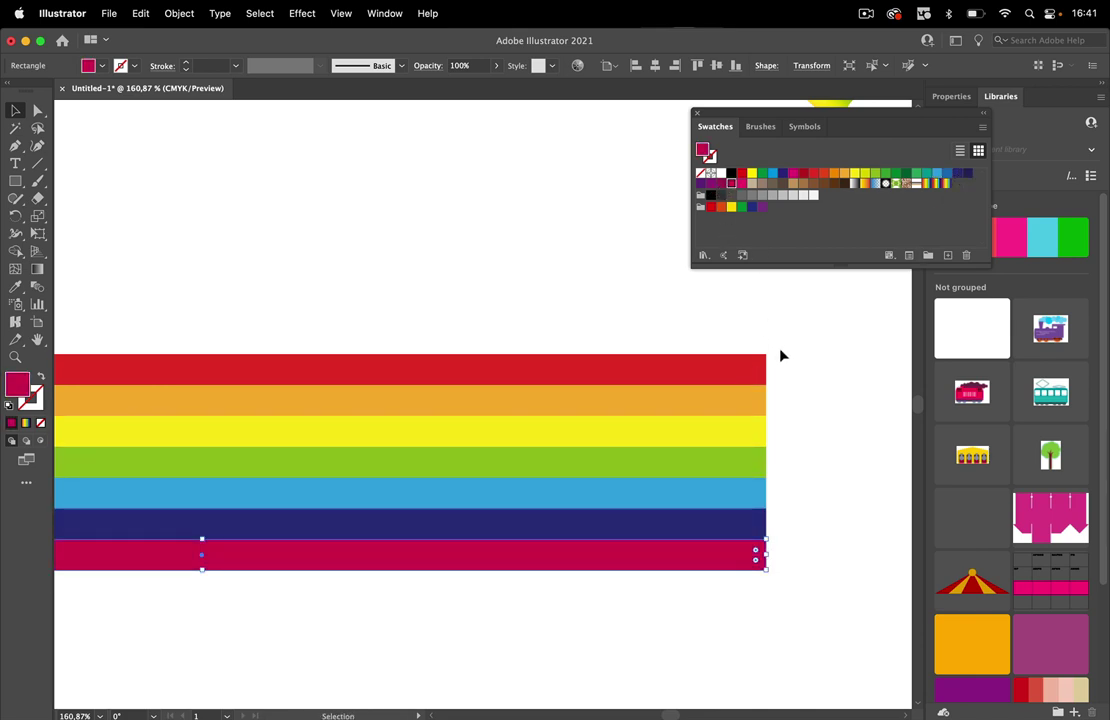
Select all seven color strips and flatten the stack to about 70% of its height, keeping its width
left_click(810, 428)
key("z")
left_click_drag(620, 385, 485, 447)
left_click(485, 447, "alt")
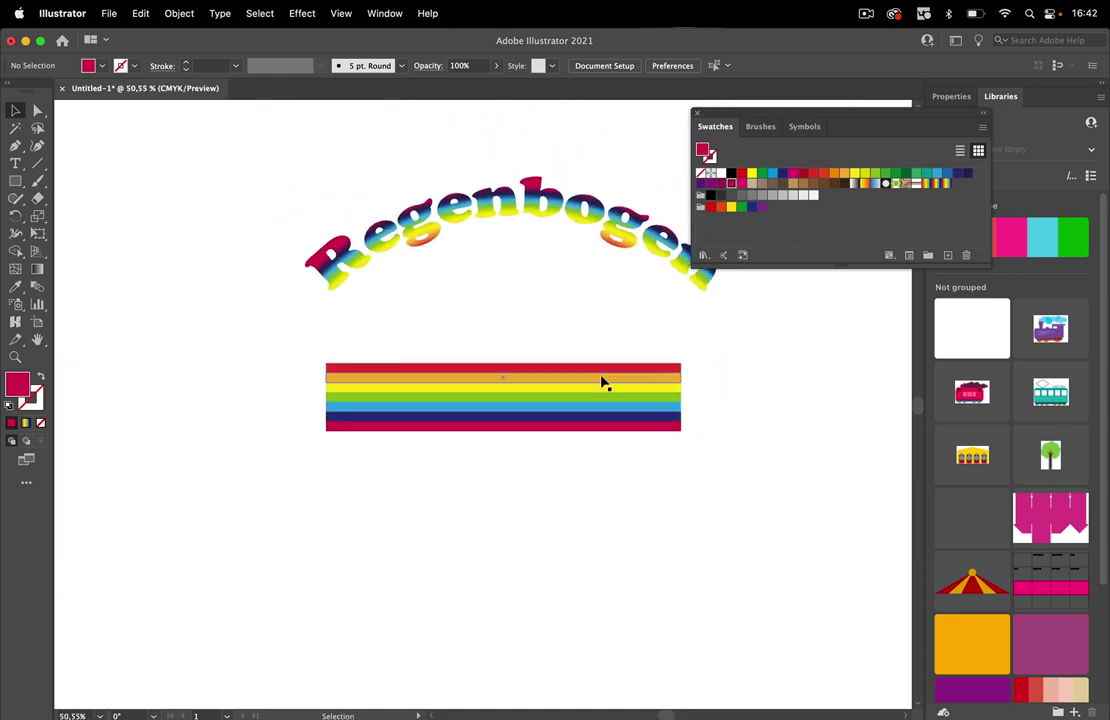
key("v")
left_click_drag(723, 354, 595, 502)
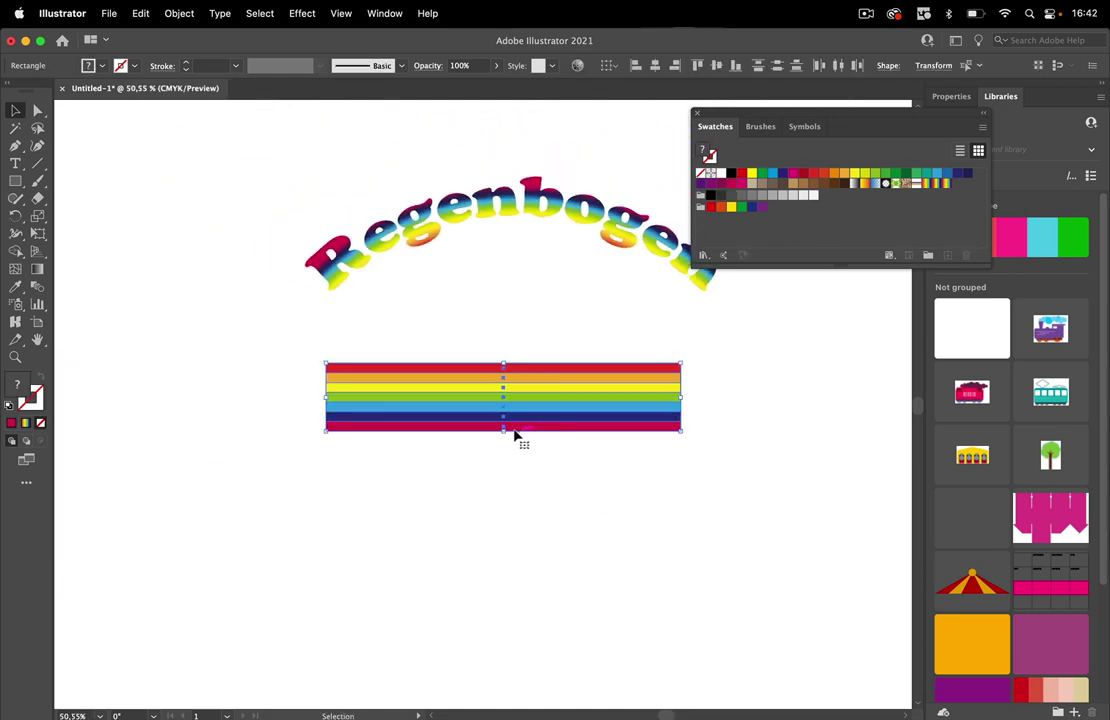
left_click_drag(503, 430, 506, 413)
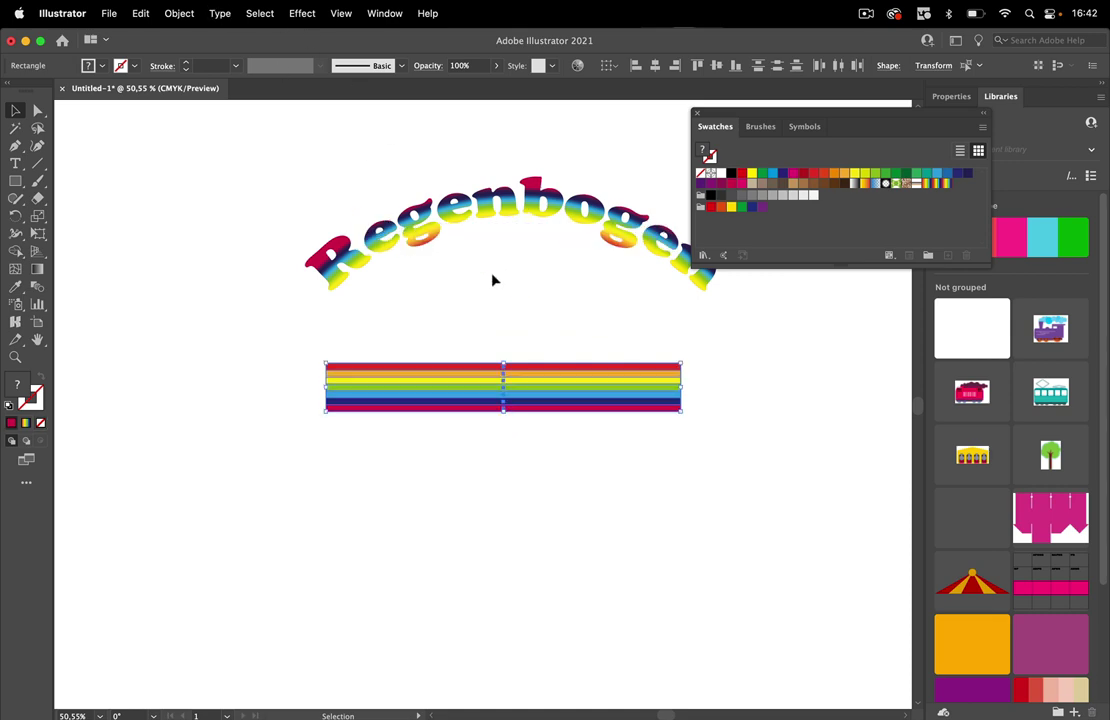
Save the seven-strip stack as a pattern swatch and move the original strips out of the way, left of the arched word
left_click_drag(580, 391, 815, 222)
left_click(762, 431)
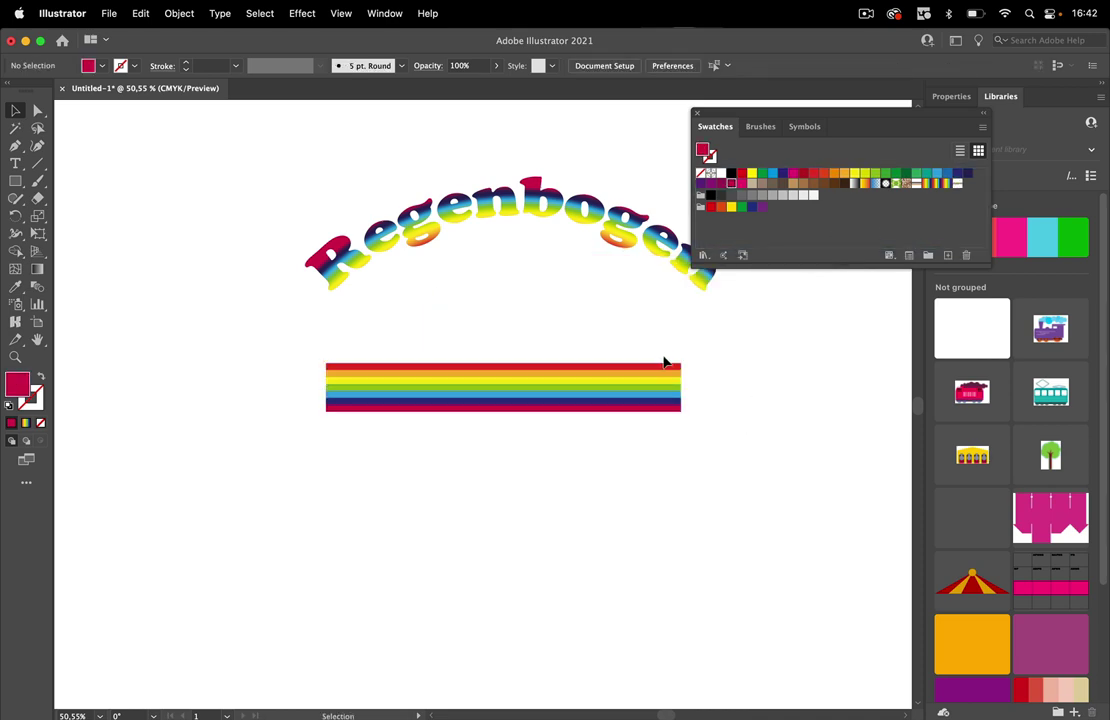
left_click_drag(699, 334, 607, 466)
left_click_drag(639, 401, 138, 425)
left_click(527, 470)
left_click_drag(574, 465, 484, 465)
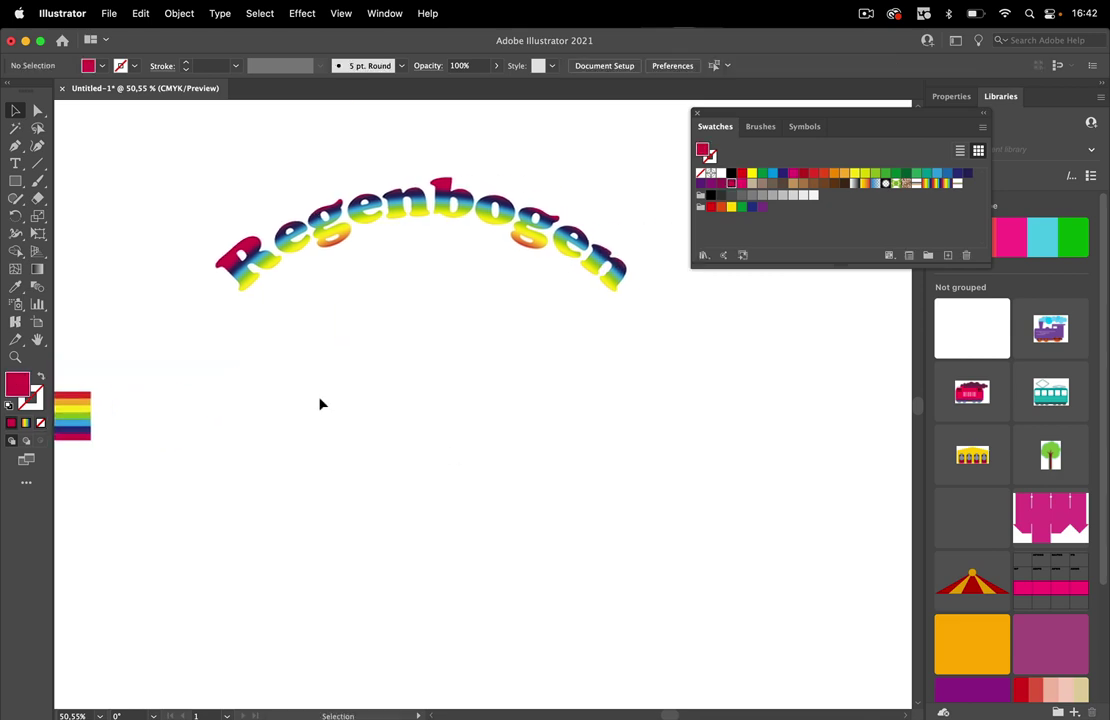
Add the text "Rainbow" below the arched word and scale it up to about 84 pt
left_click(15, 163)
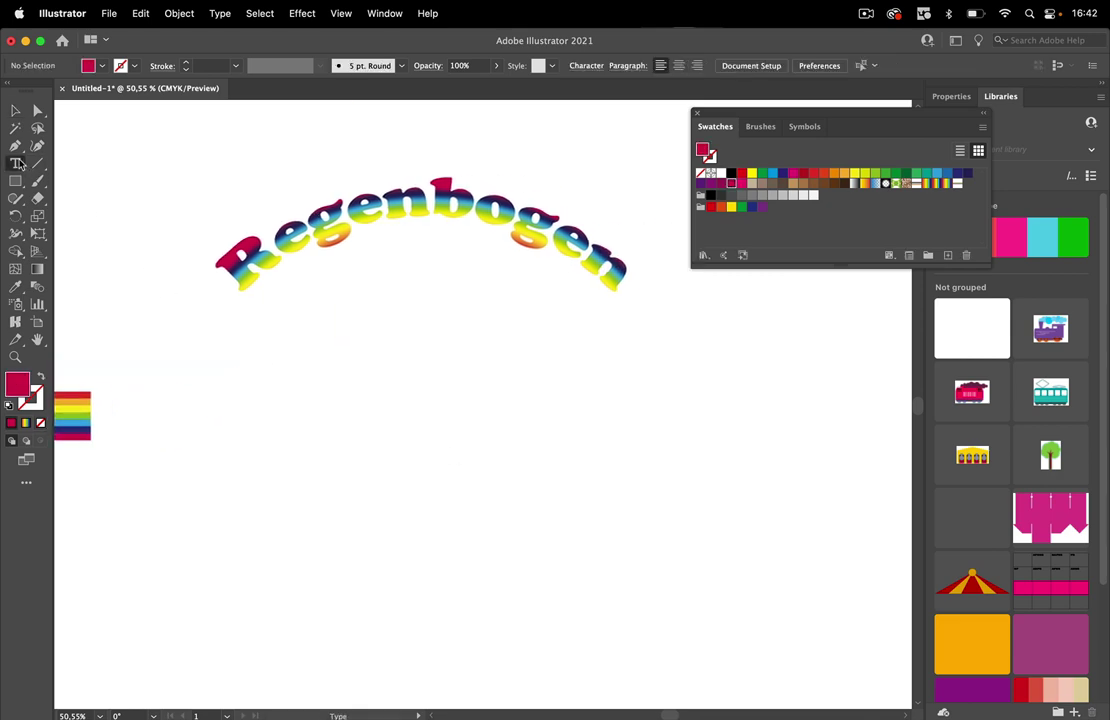
left_click(283, 414)
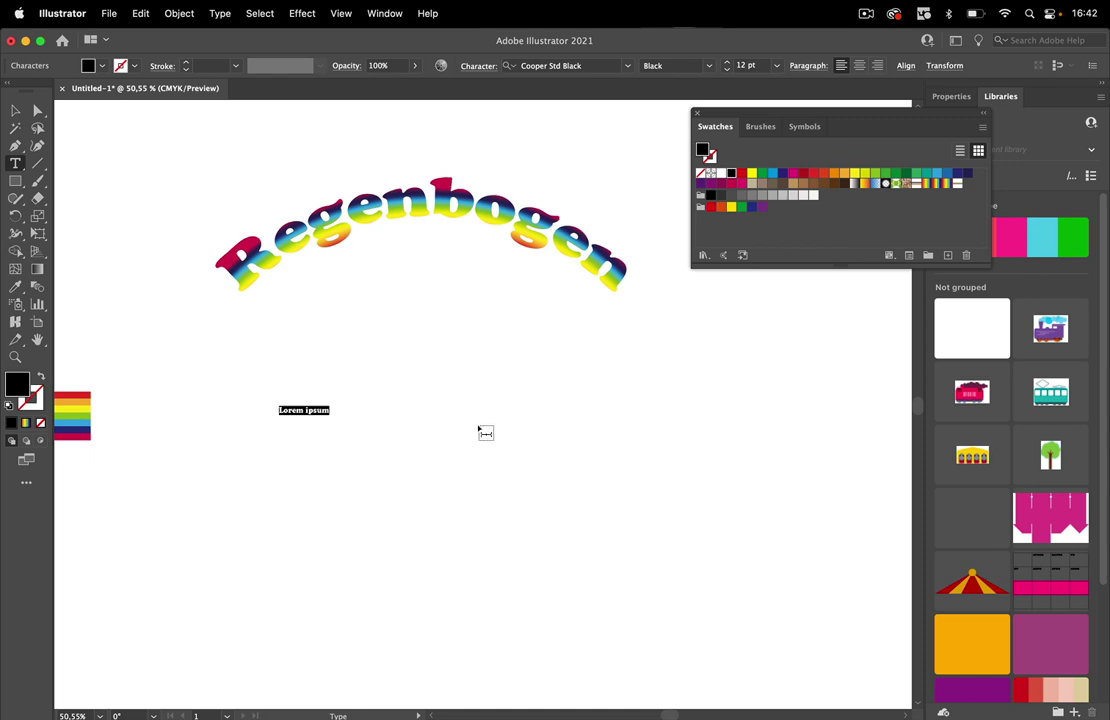
type("Rainbow")
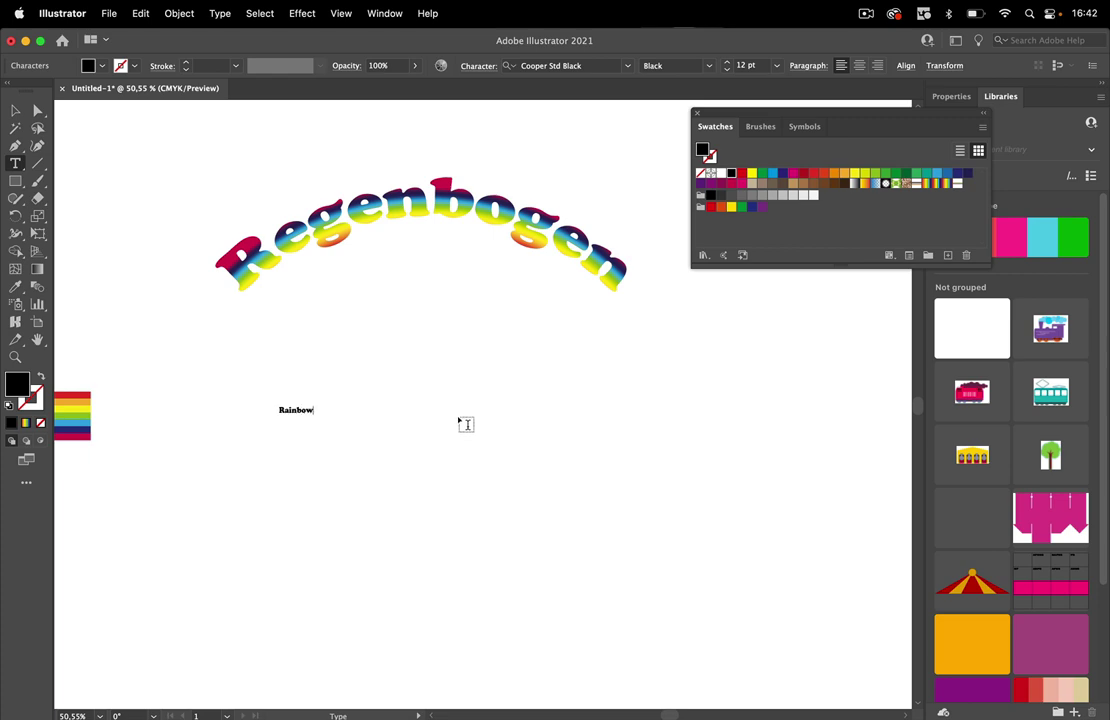
left_click(17, 111)
left_click_drag(313, 422, 499, 427)
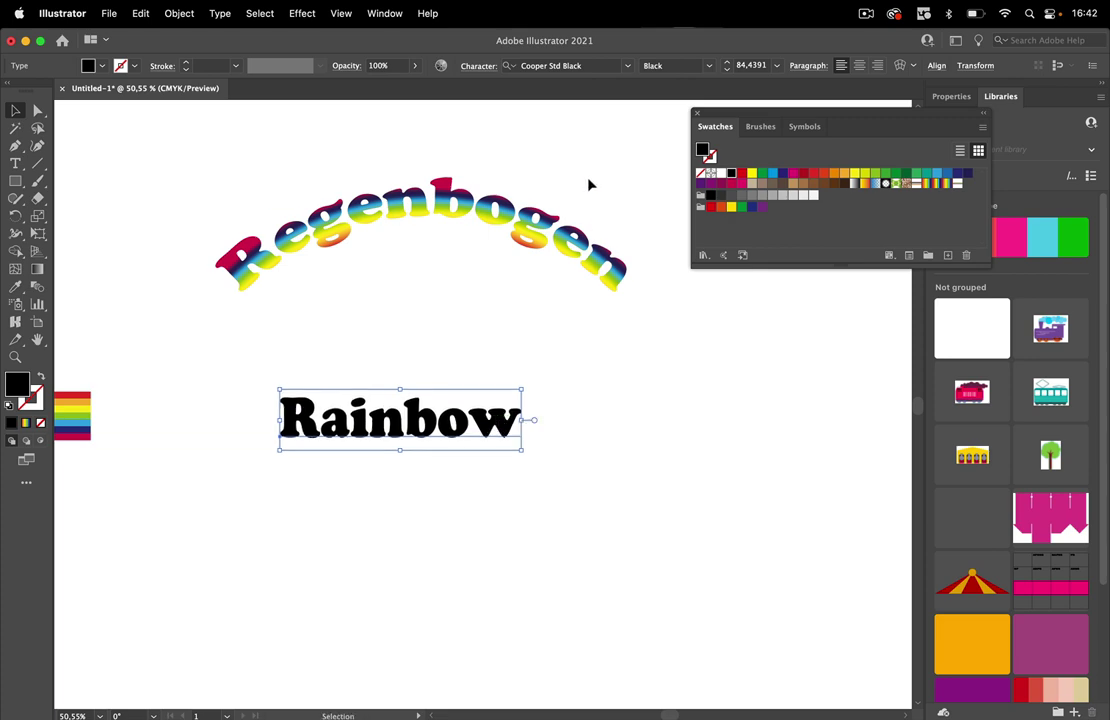
Fill the word "Rainbow" with the new striped pattern swatch, move it about 53 mm to the right, and deselect
left_click(478, 66)
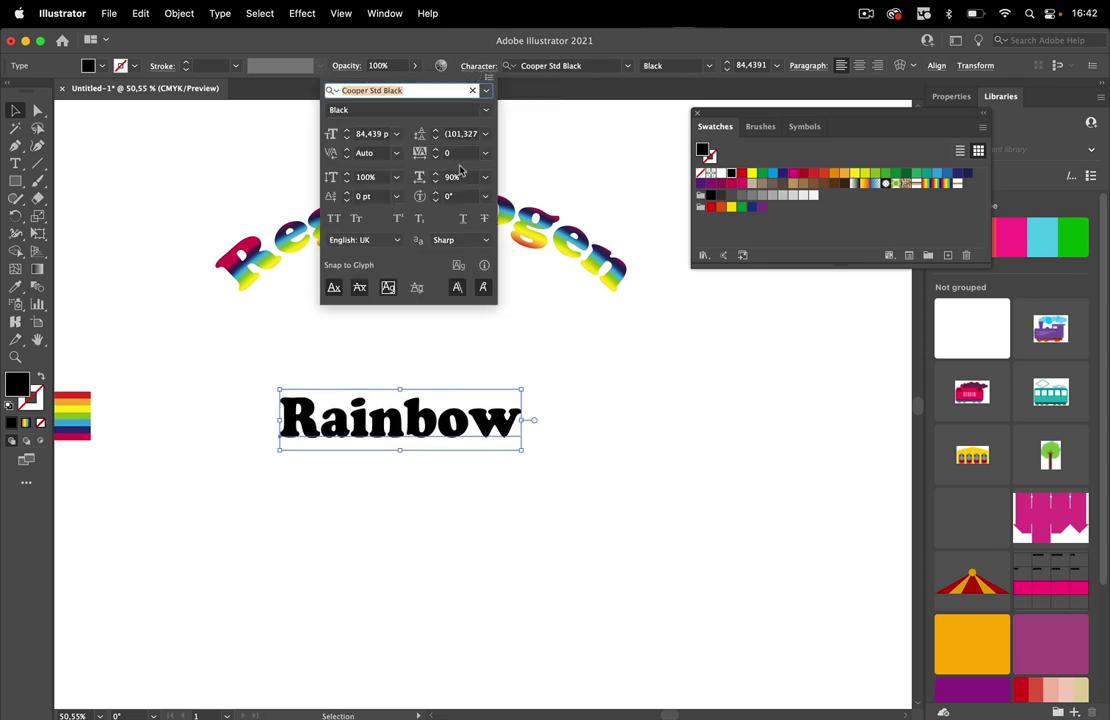
left_click(399, 37)
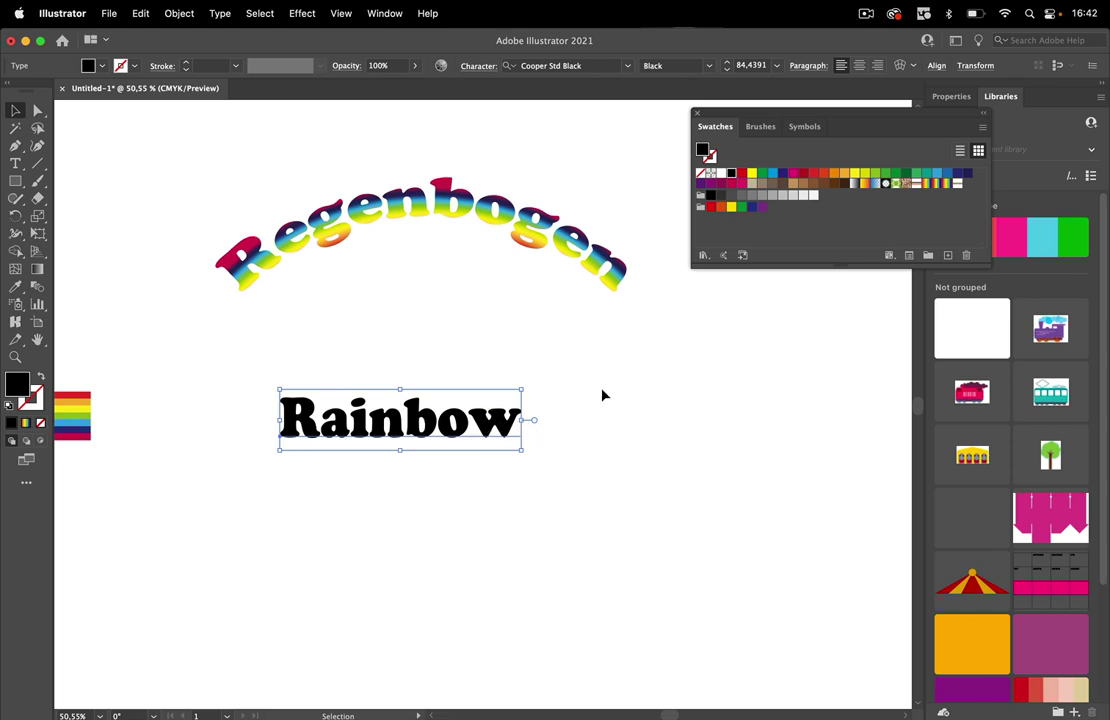
left_click(957, 184)
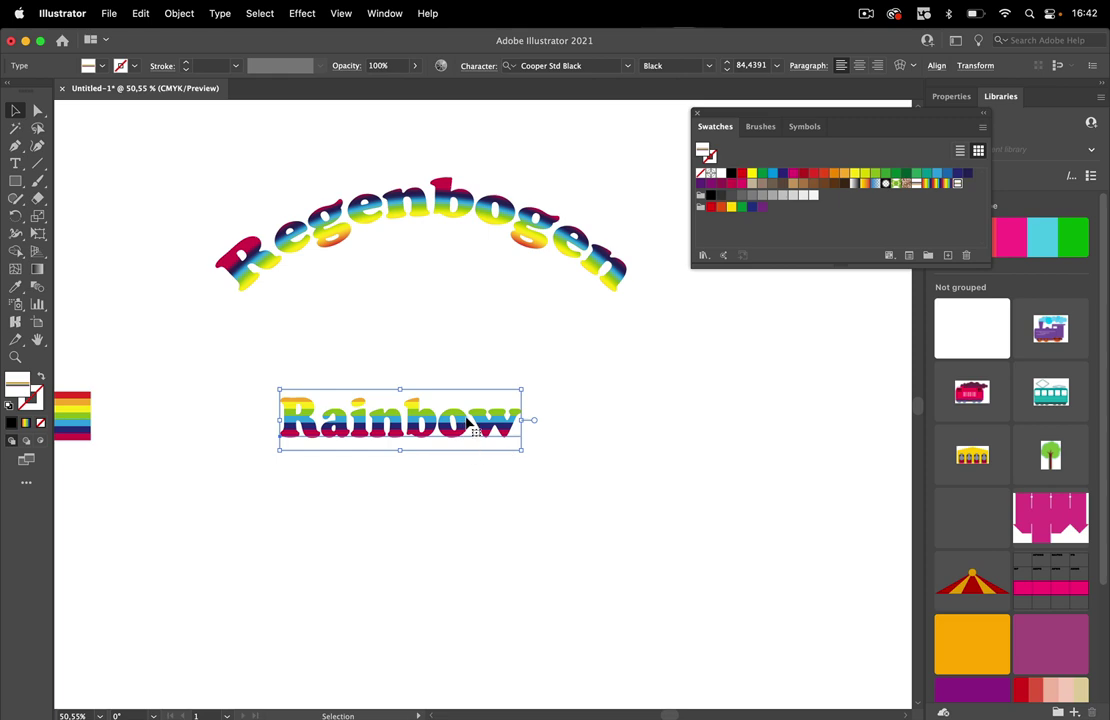
left_click_drag(467, 420, 555, 451)
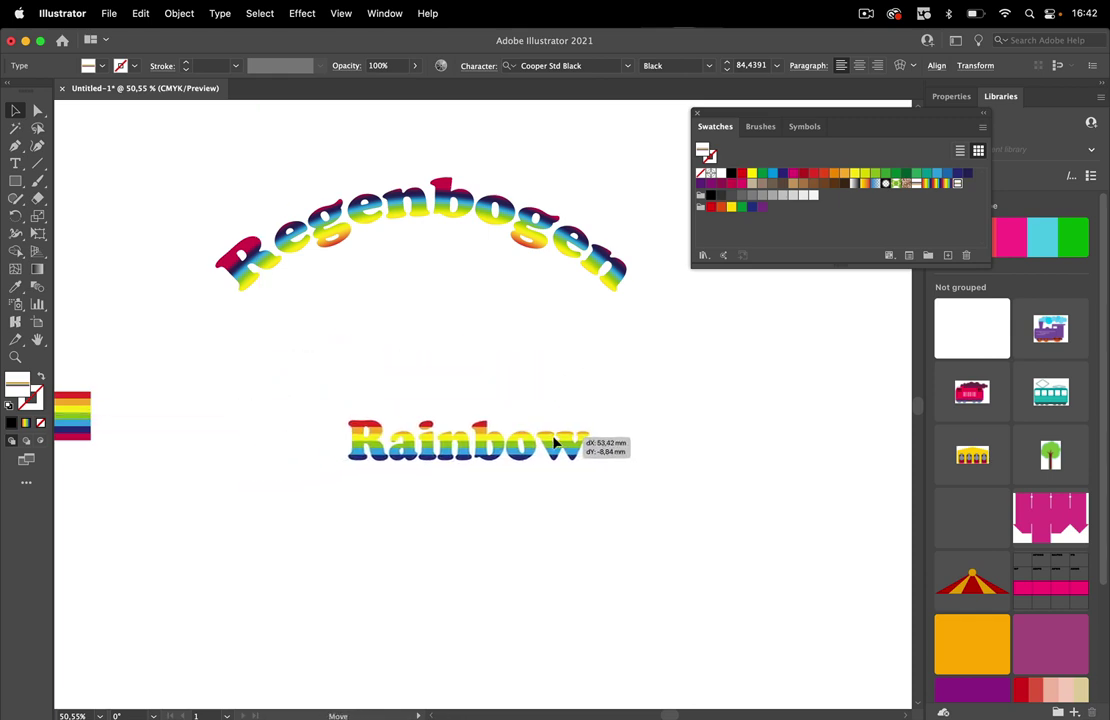
left_click(618, 380)
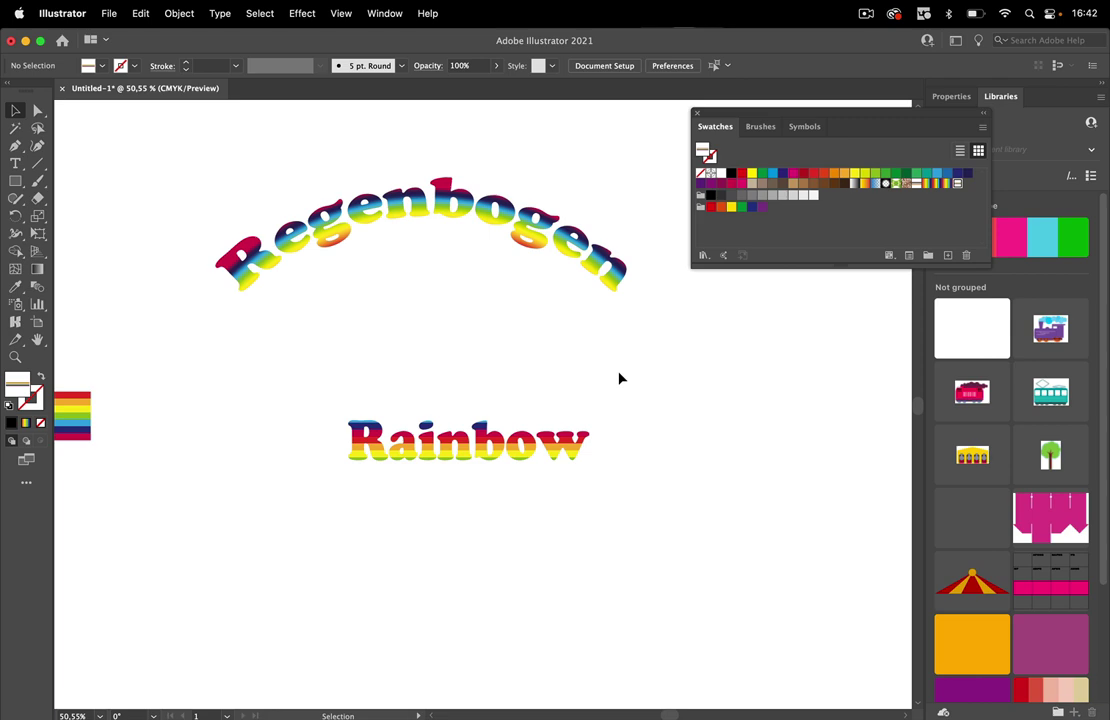
Enable Transform Pattern Tiles in the general preferences and move the striped word closer beneath the arched text
key("super+k")
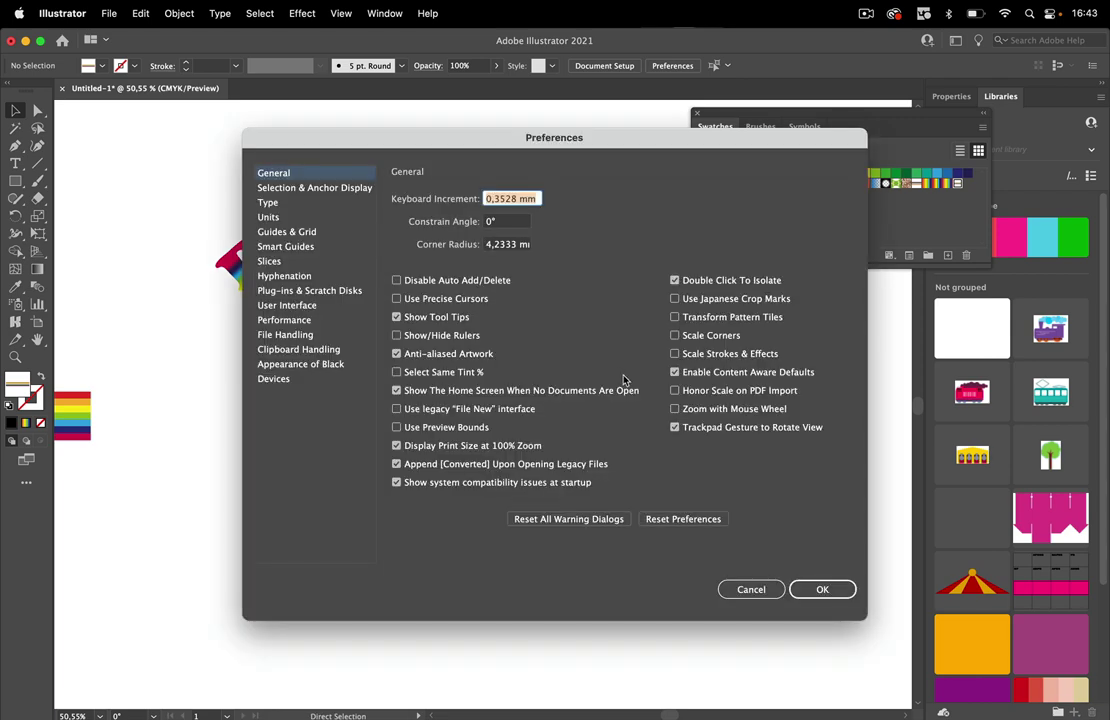
left_click(674, 317)
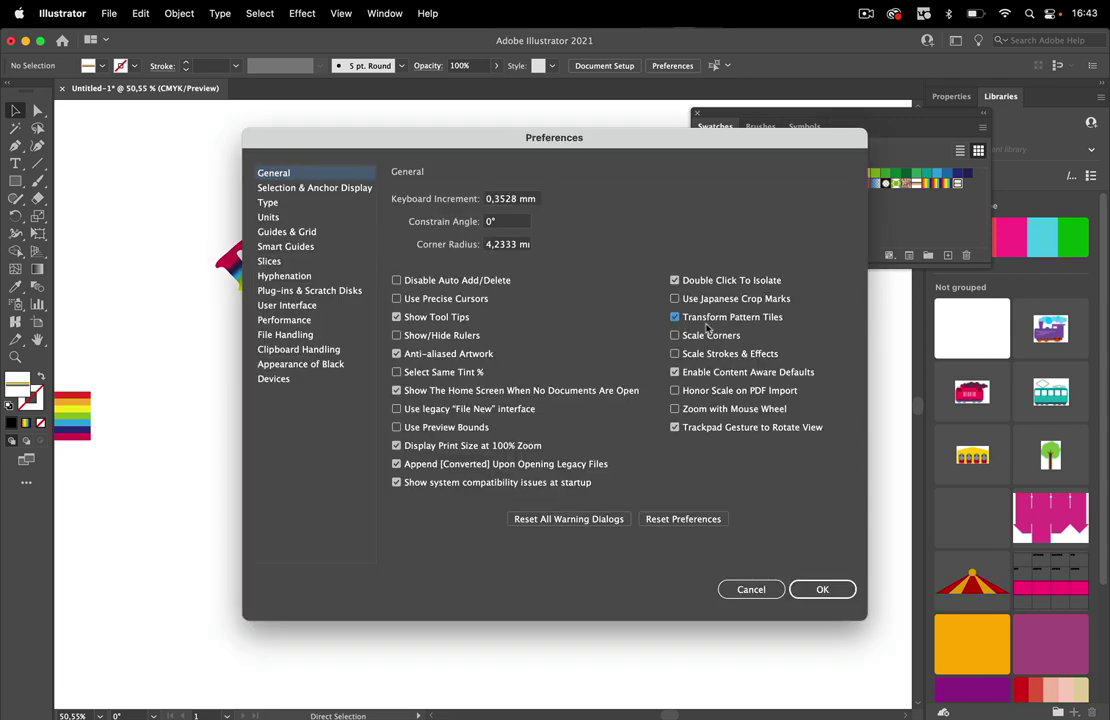
left_click(822, 589)
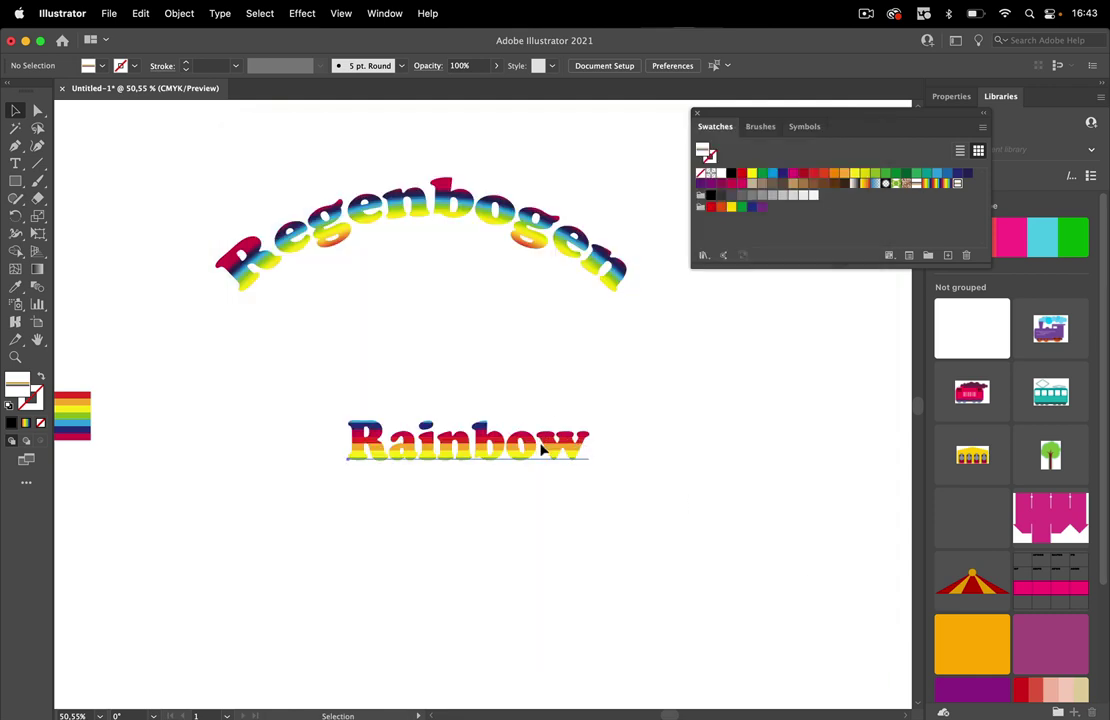
left_click_drag(540, 451, 488, 392)
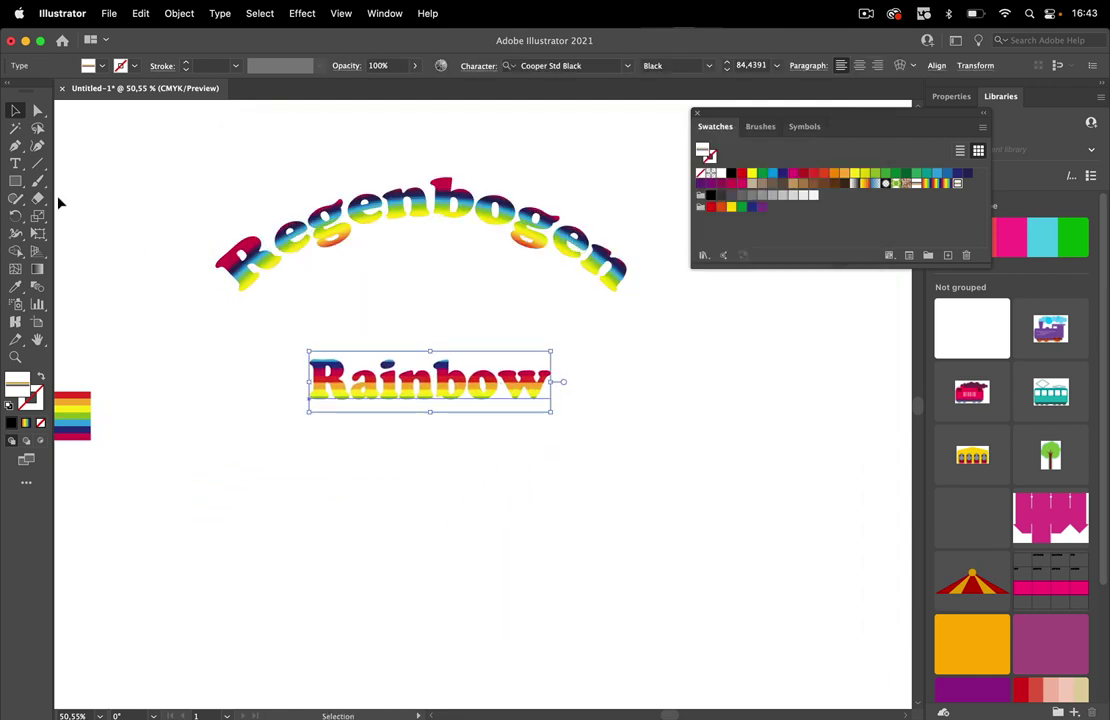
Add a second "Rainbow" text scaled to about 103 pt below the first and fill it with the striped pattern
left_click(15, 163)
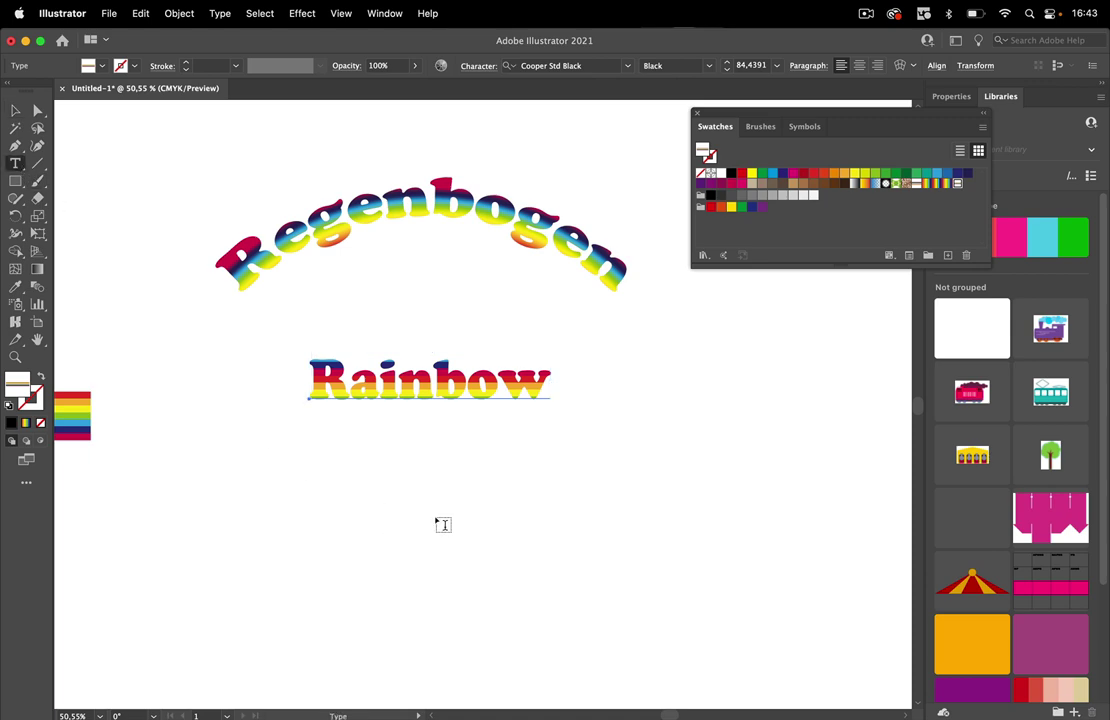
left_click(430, 532)
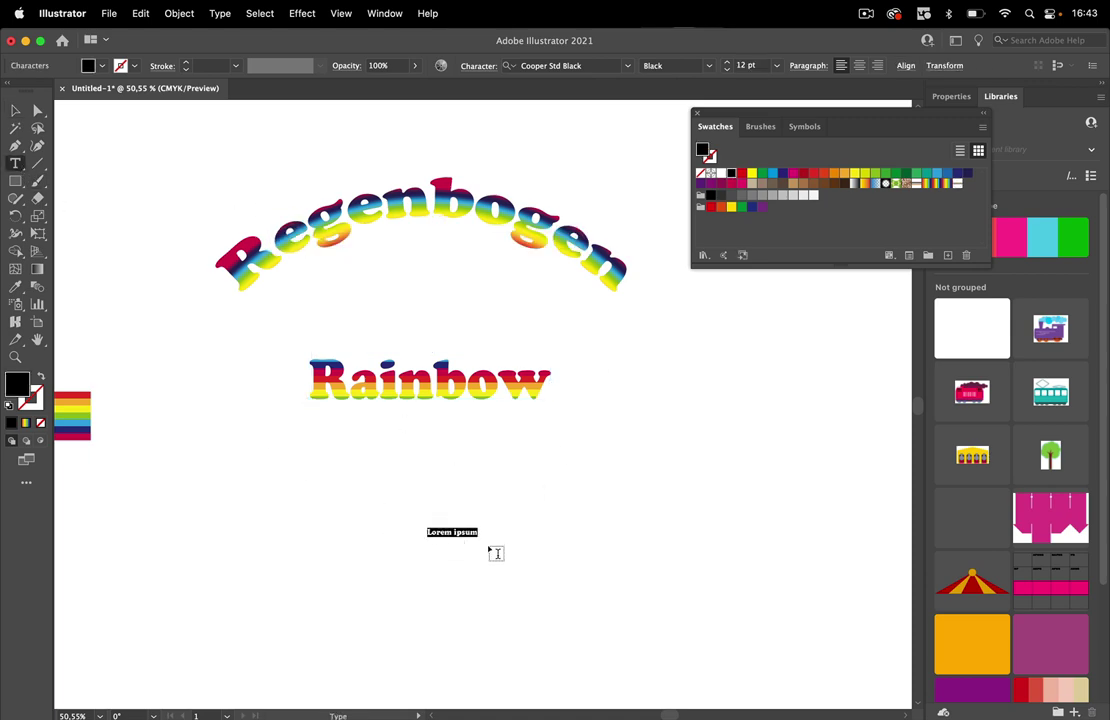
type("Rainbow")
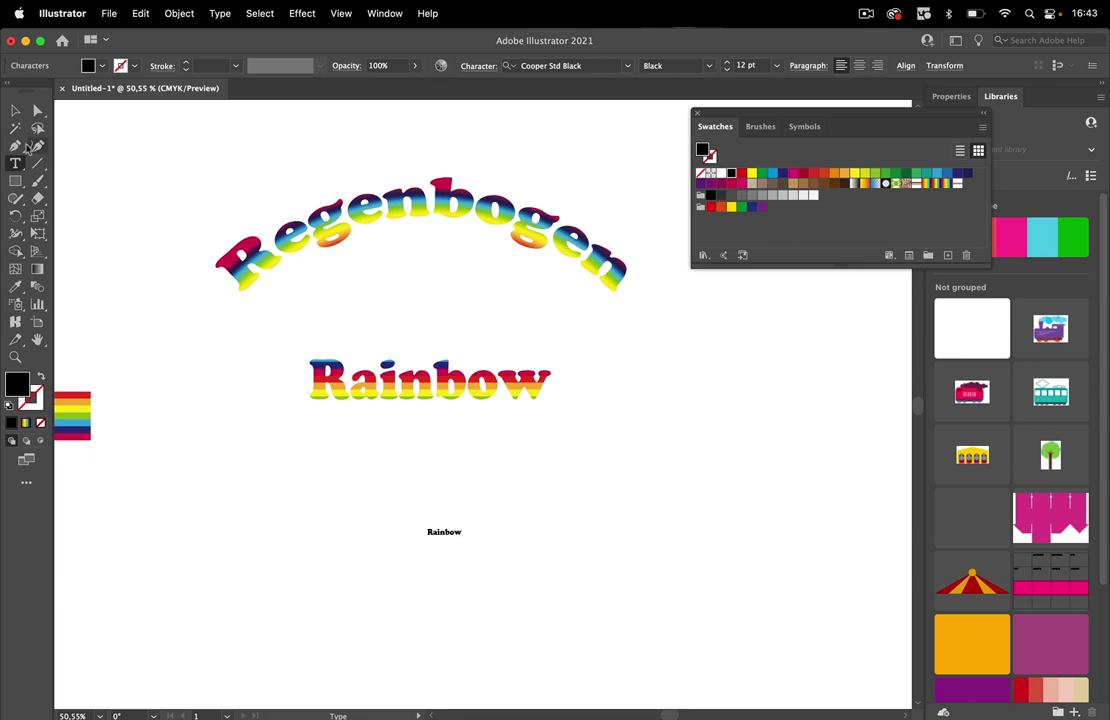
left_click(15, 110)
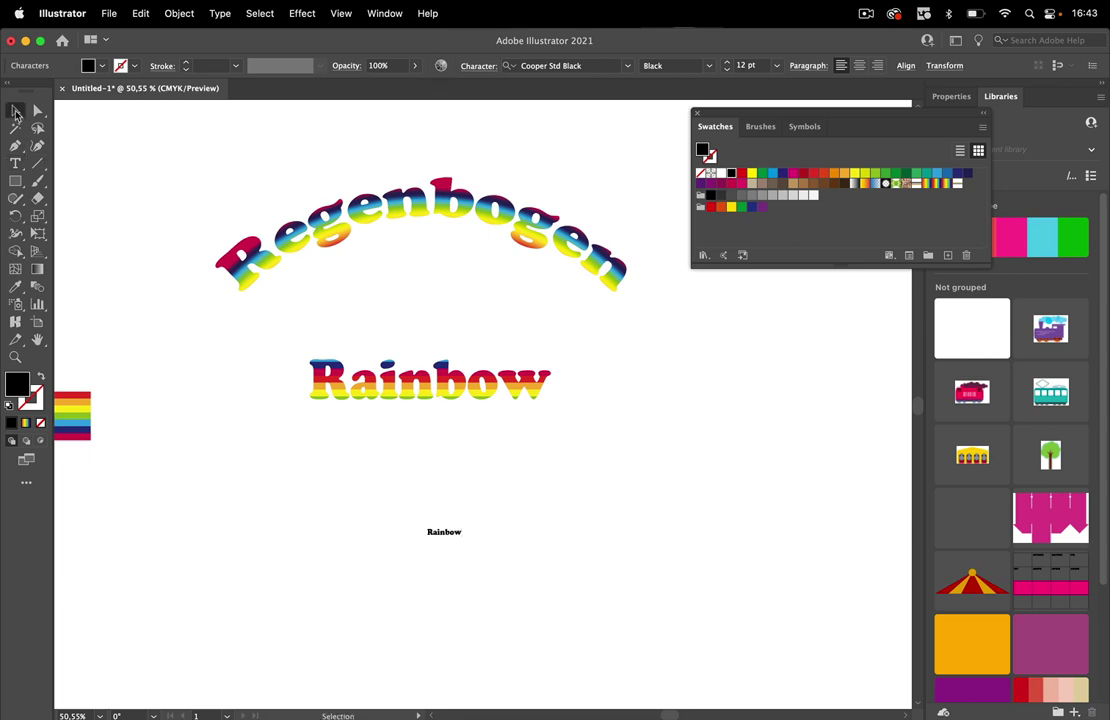
left_click_drag(461, 537, 710, 621)
left_click_drag(620, 568, 430, 492)
left_click(957, 183)
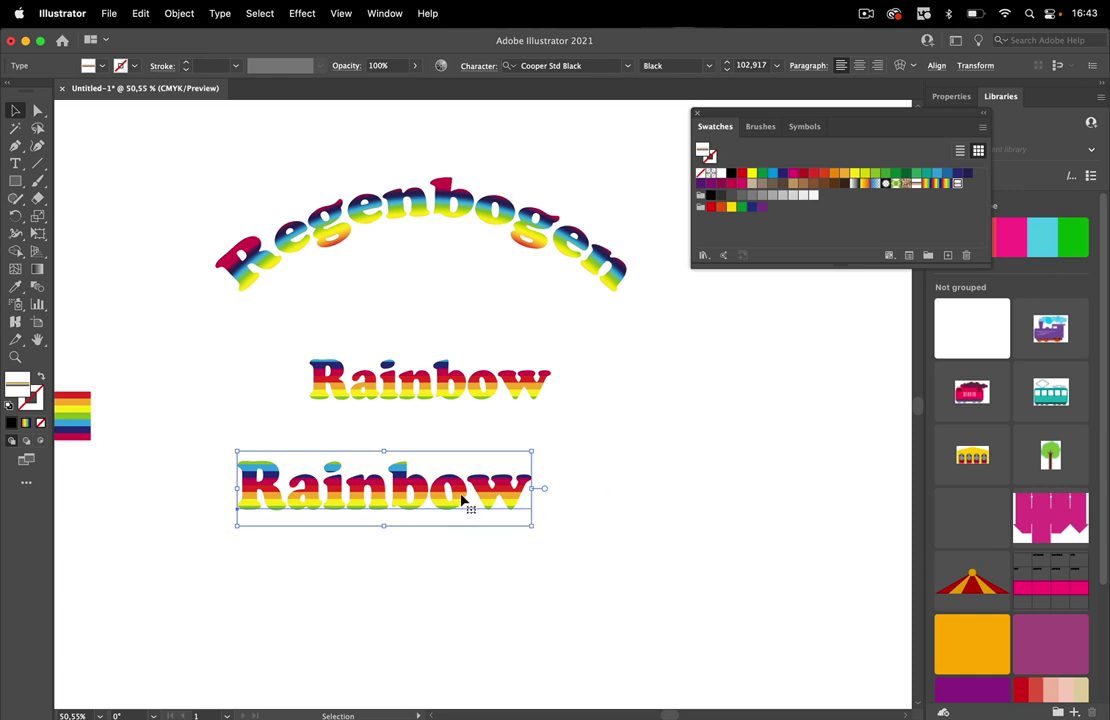
Move the larger "Rainbow" text to the right and warp it with a horizontal Arc envelope at 50% bend
left_click_drag(471, 503, 562, 507)
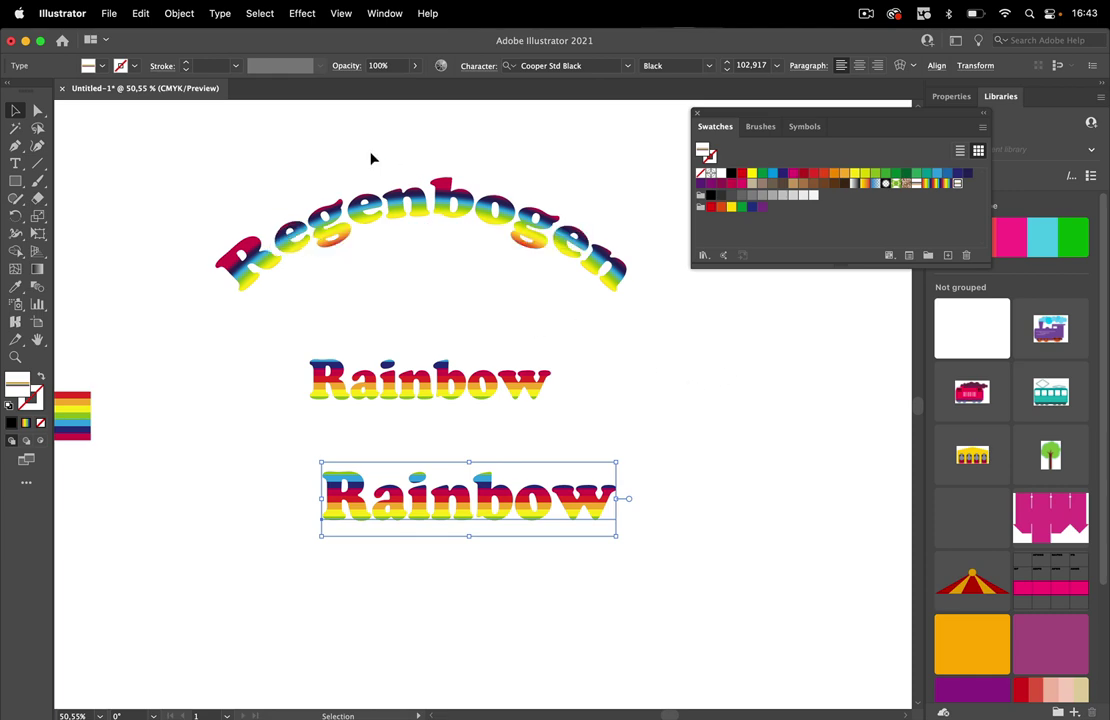
left_click(181, 14)
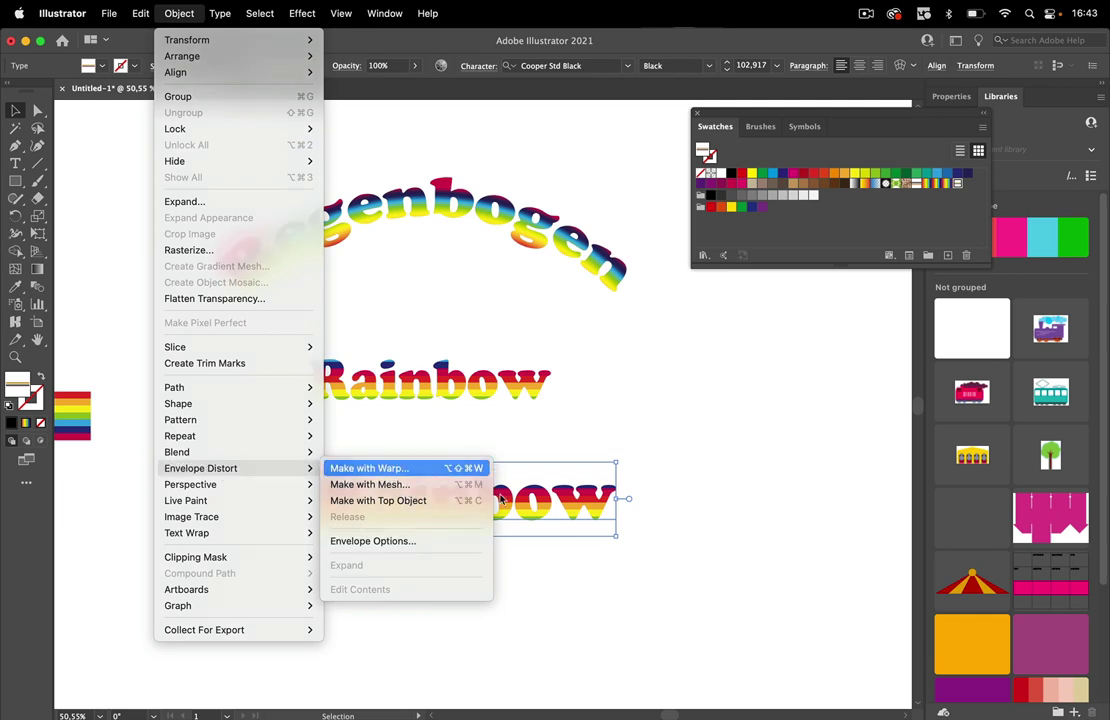
left_click(409, 468)
left_click_drag(532, 405, 871, 397)
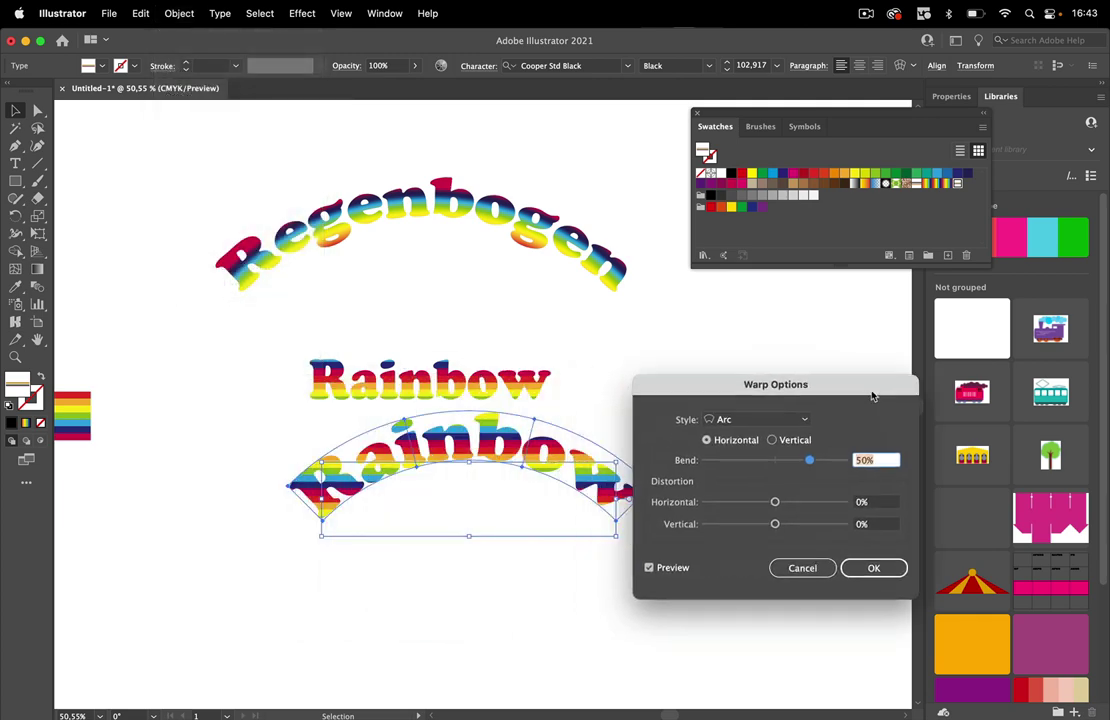
left_click(873, 567)
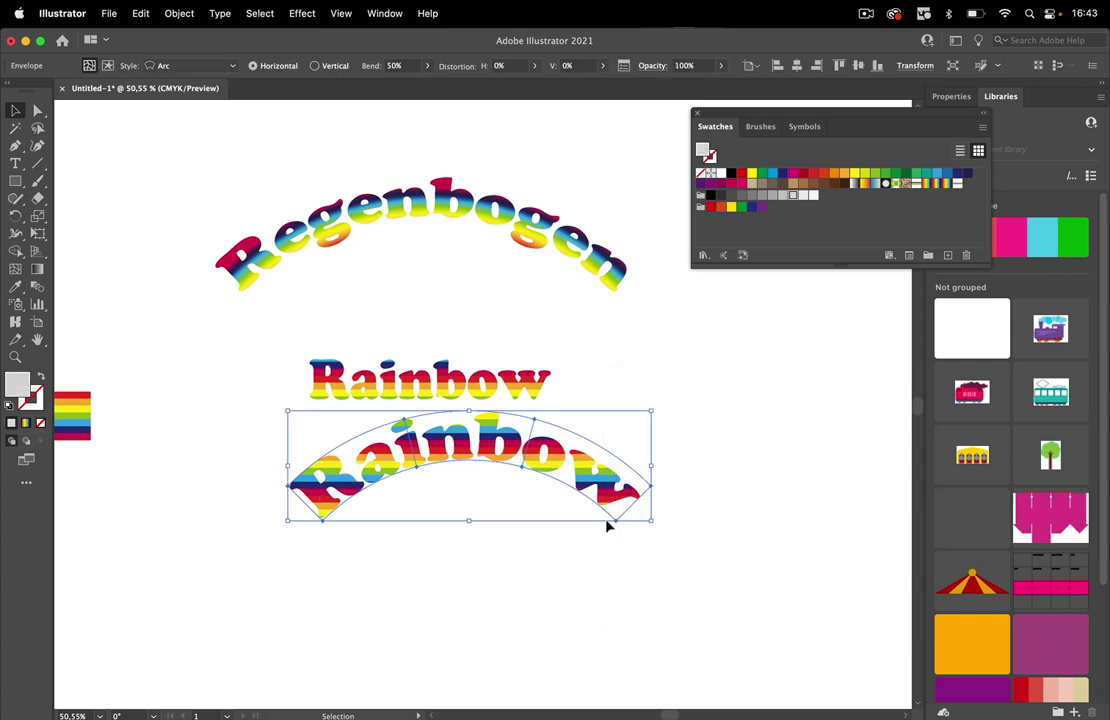
Enable Distort Pattern Fills in the envelope options of the warped "Rainbow" and move the word slightly down and to the left
left_click(180, 14)
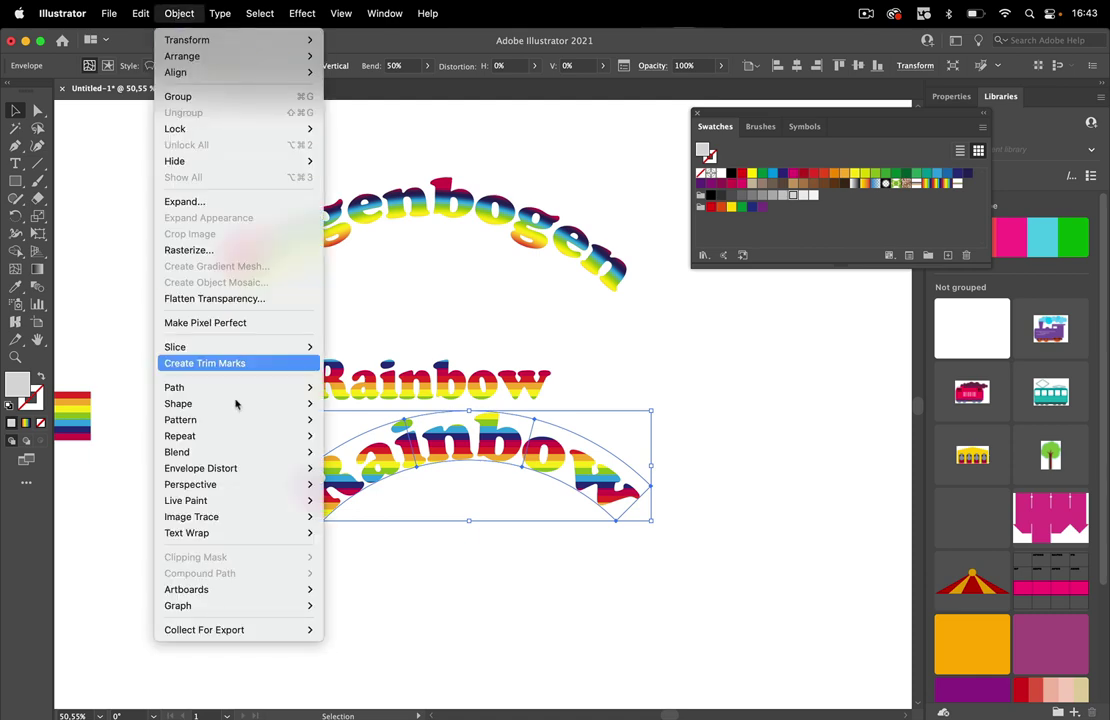
mouse_move(253, 470)
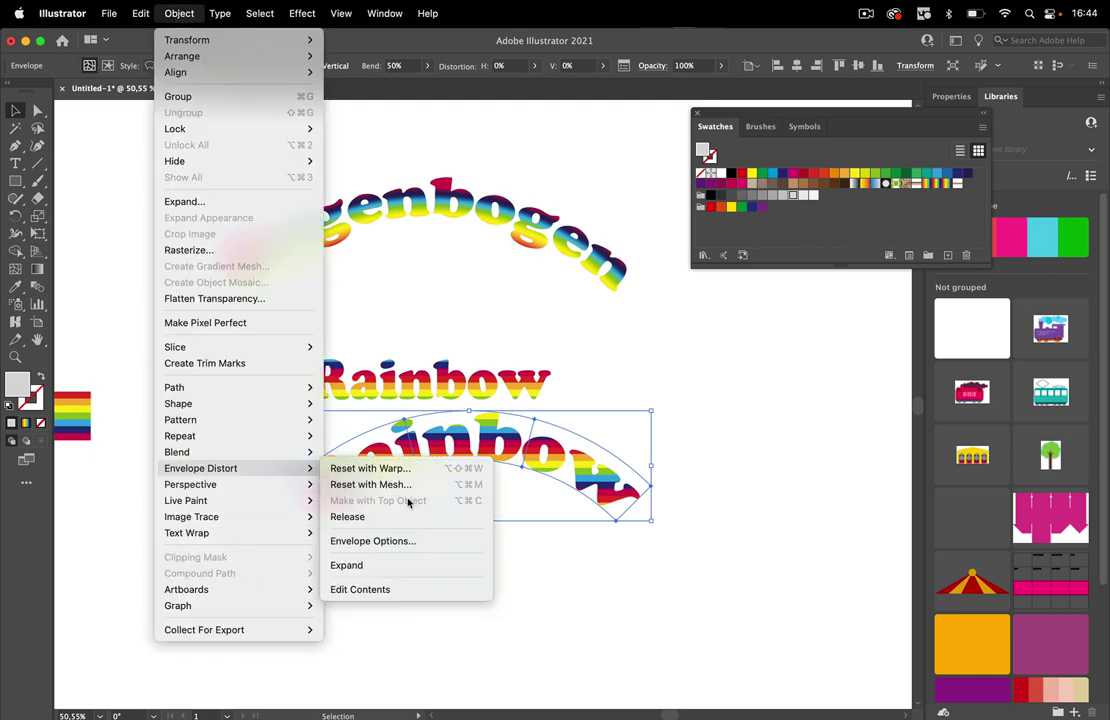
left_click(414, 541)
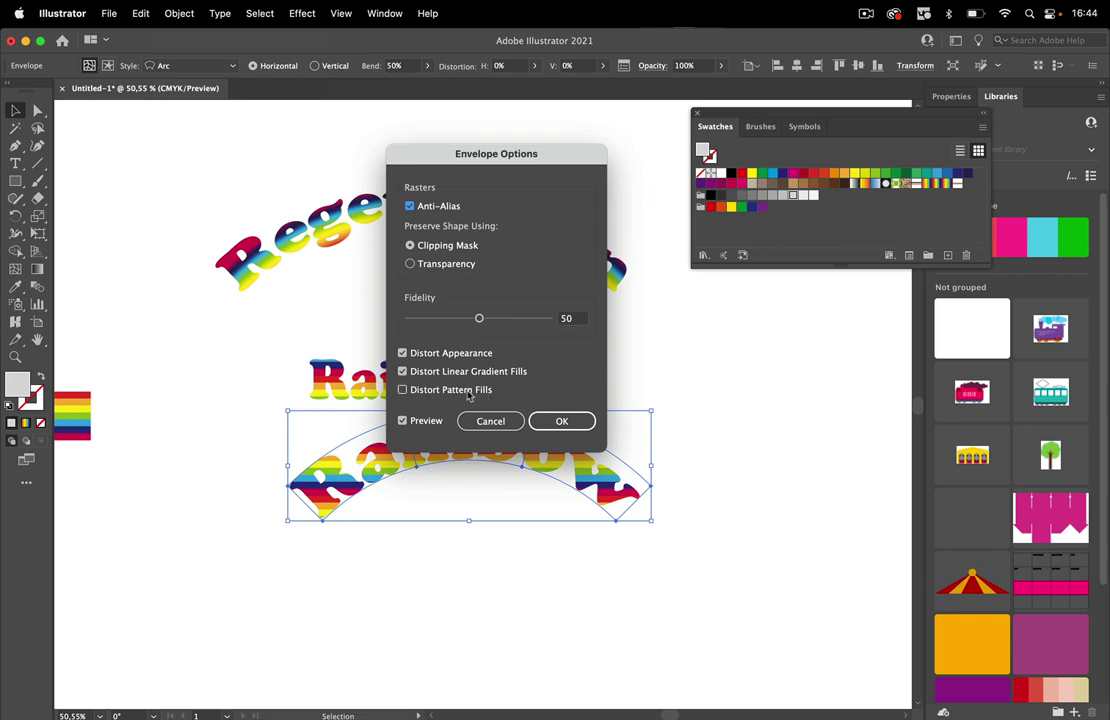
left_click(402, 390)
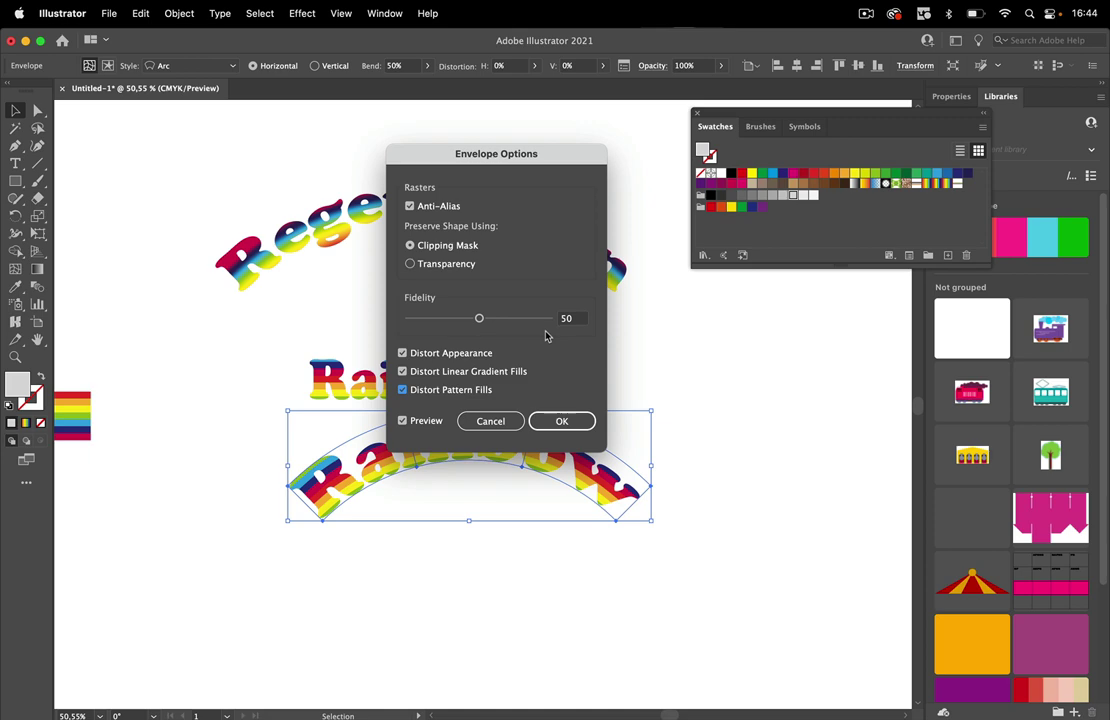
left_click(563, 425)
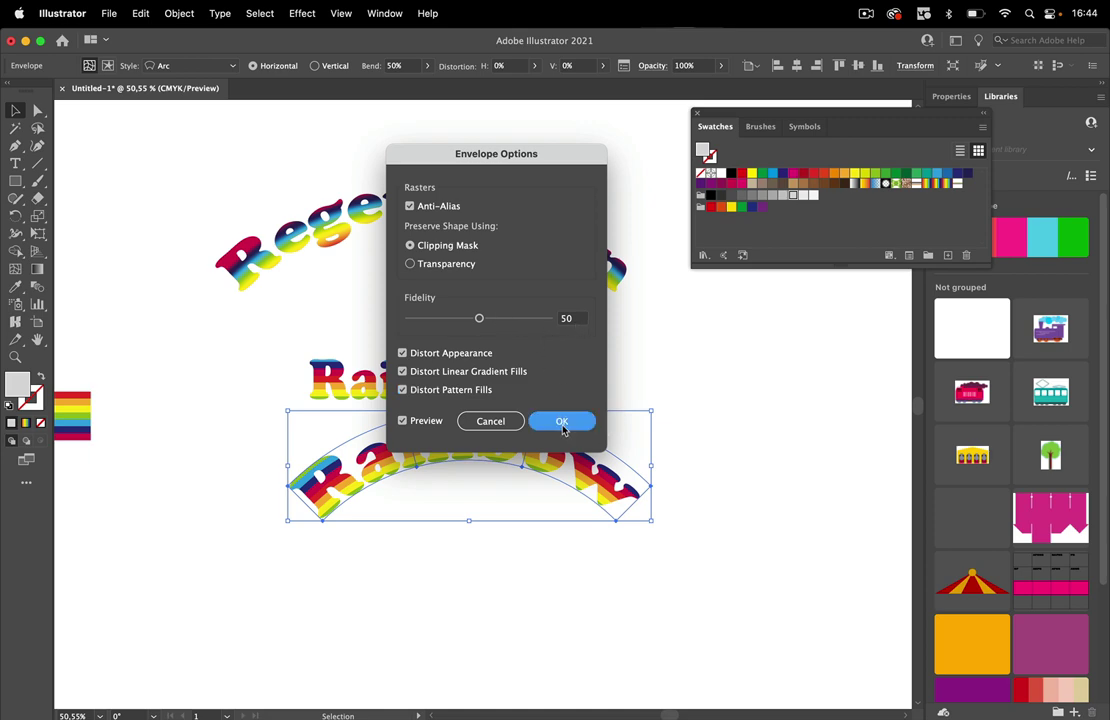
left_click(700, 430)
left_click(605, 462)
left_click_drag(605, 462, 617, 487)
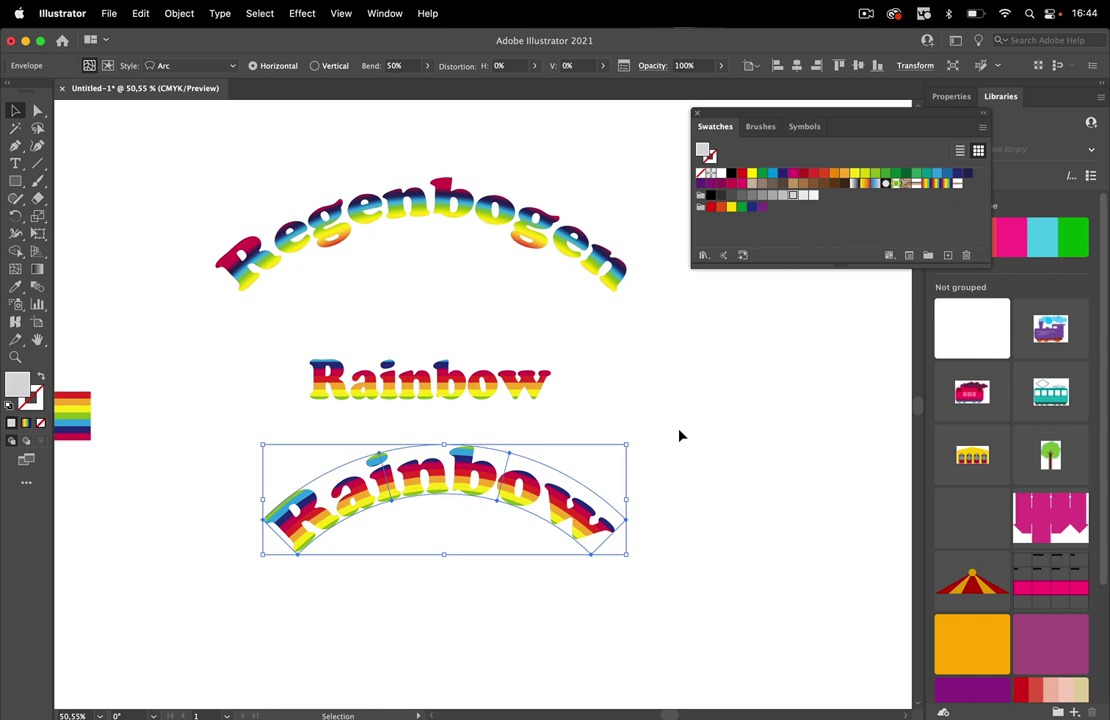
Undo the move, the pattern distortion and the Arc envelope on the larger "Rainbow" text, and deselect it
key("super+z")
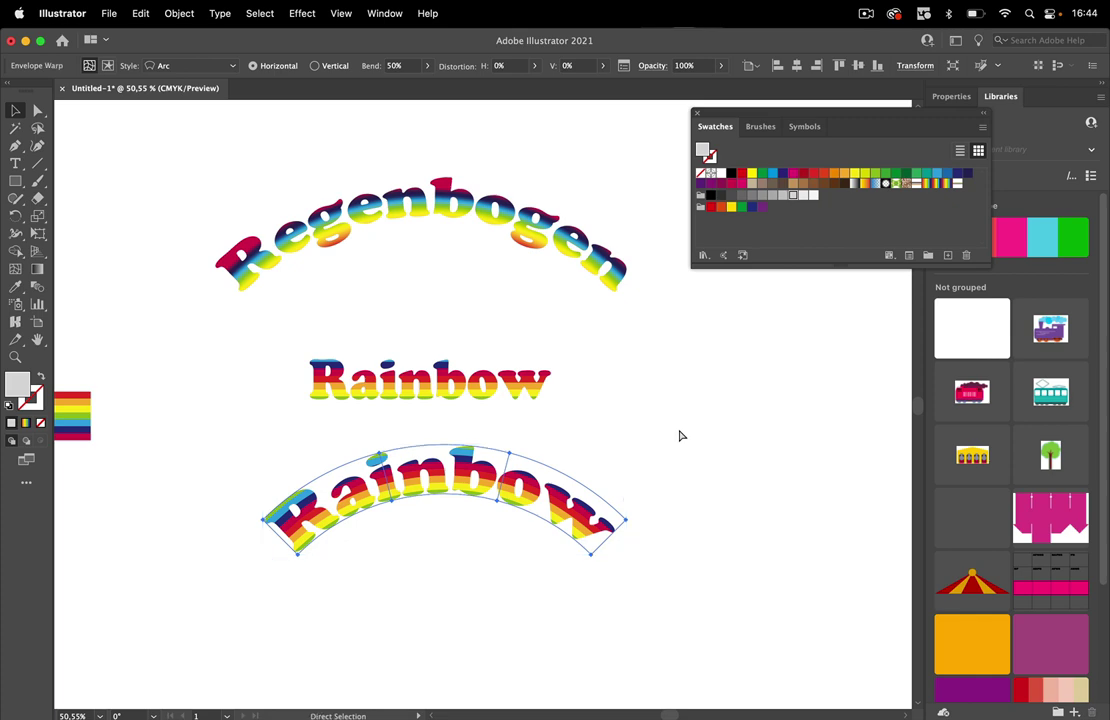
key("super+z")
key("super+z")
key("super+z")
key("super+z")
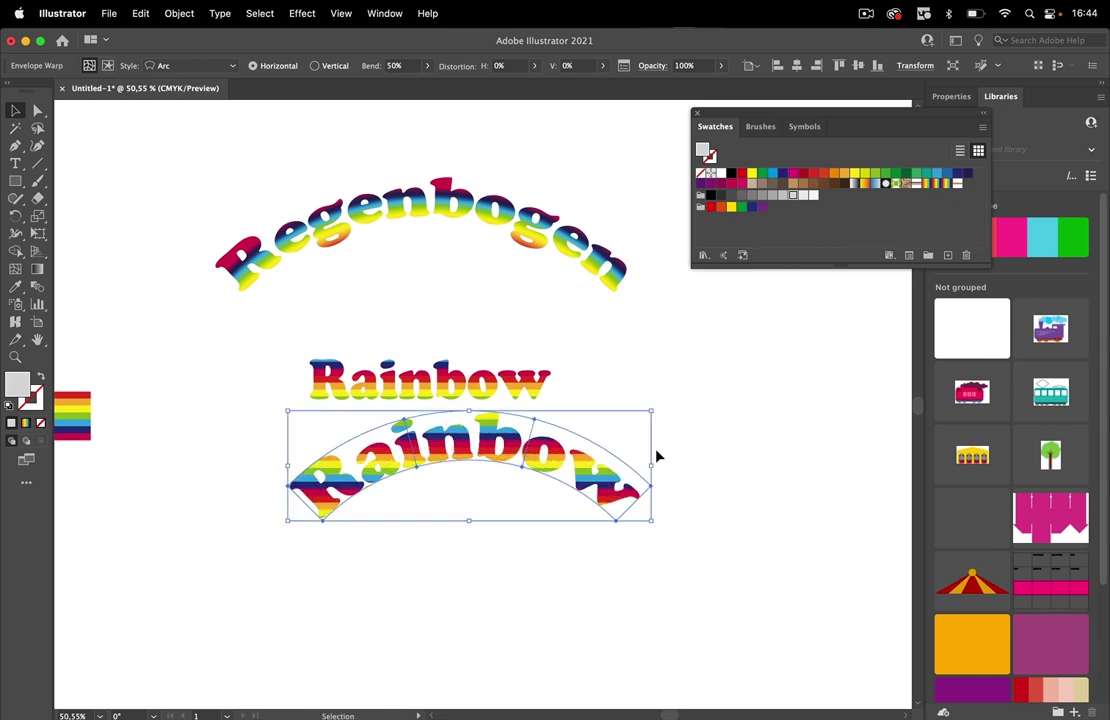
left_click(652, 462)
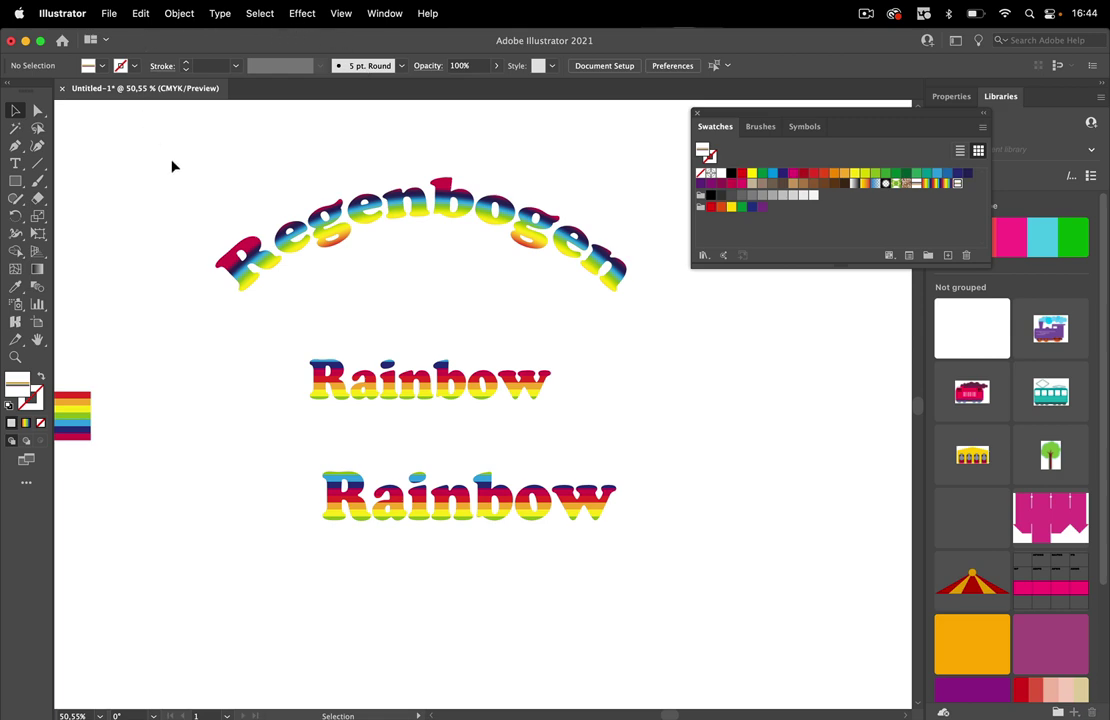
Review the Distort Pattern Fills setting in the envelope options with nothing selected
left_click(180, 14)
mouse_move(216, 470)
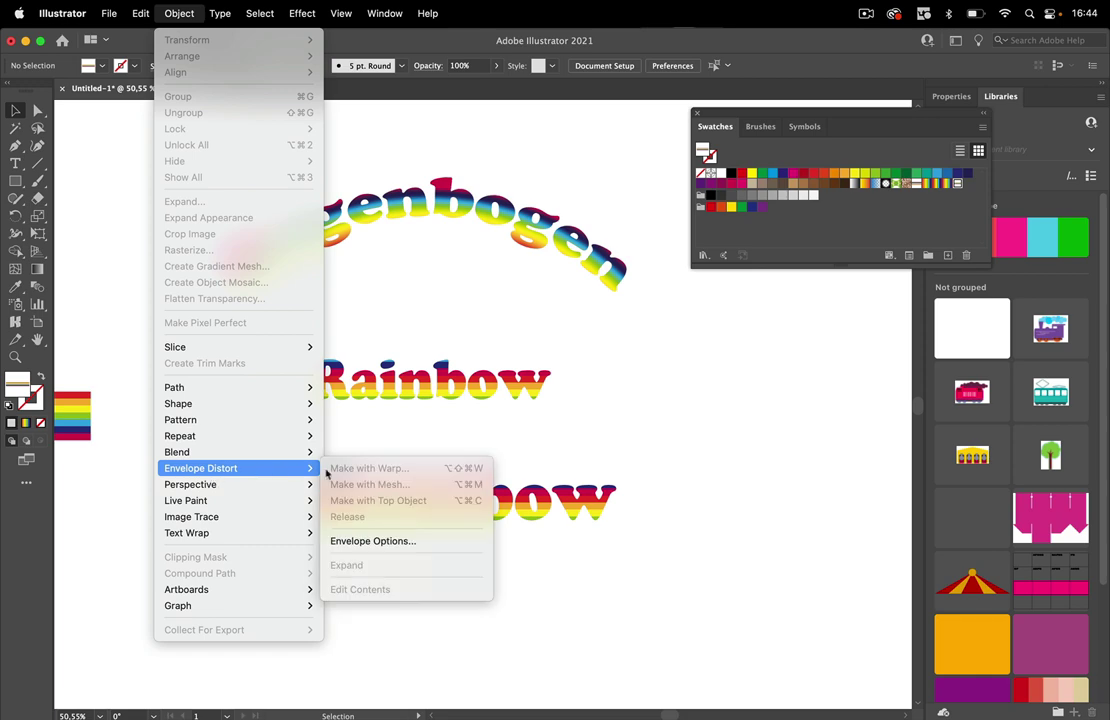
left_click(390, 541)
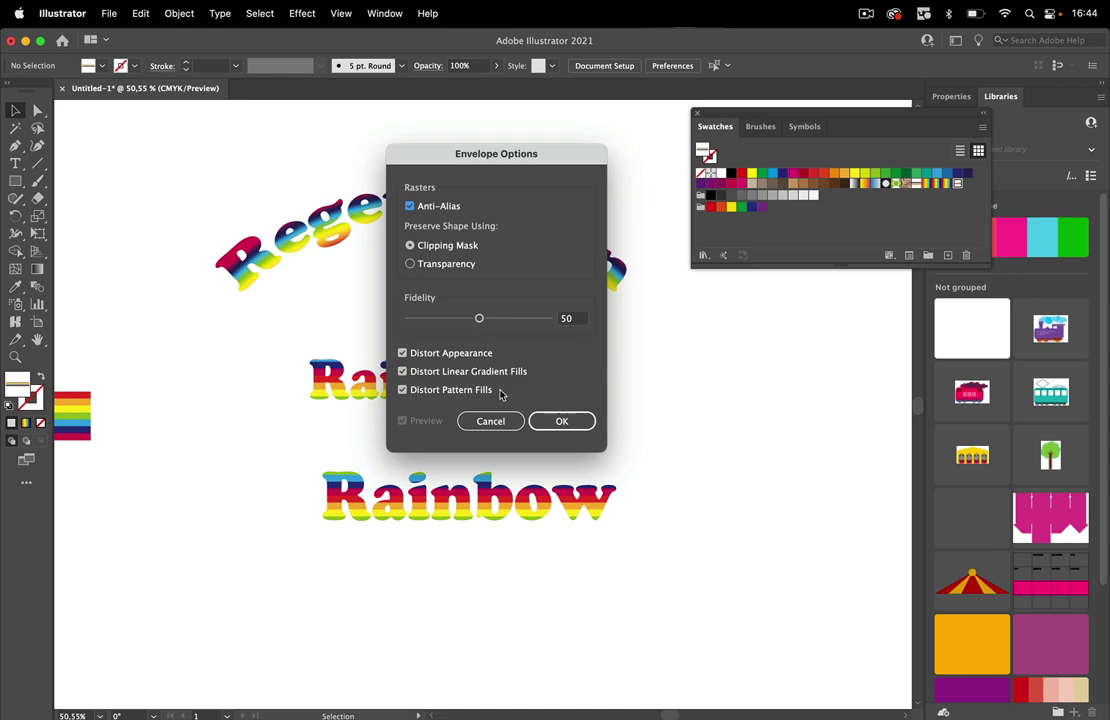
left_click(562, 425)
left_click(490, 421)
Apply a horizontal Arc warp effect at 50% bend to the larger "Rainbow" text and move it down and to the left
left_click(575, 505)
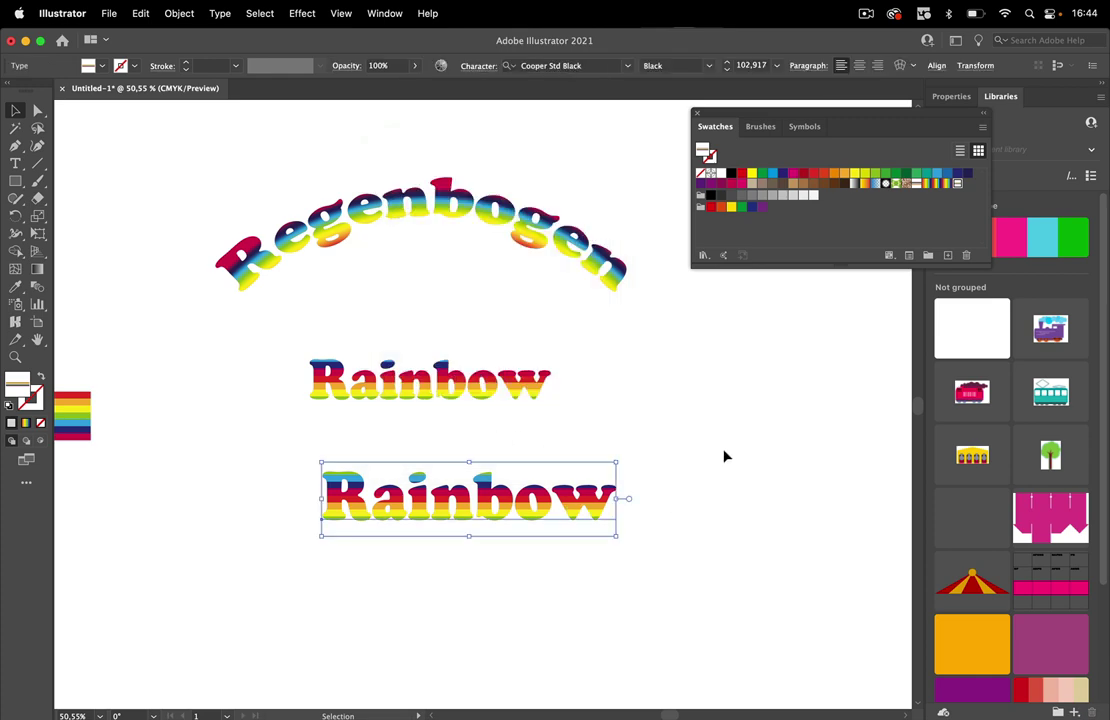
left_click(302, 13)
mouse_move(355, 233)
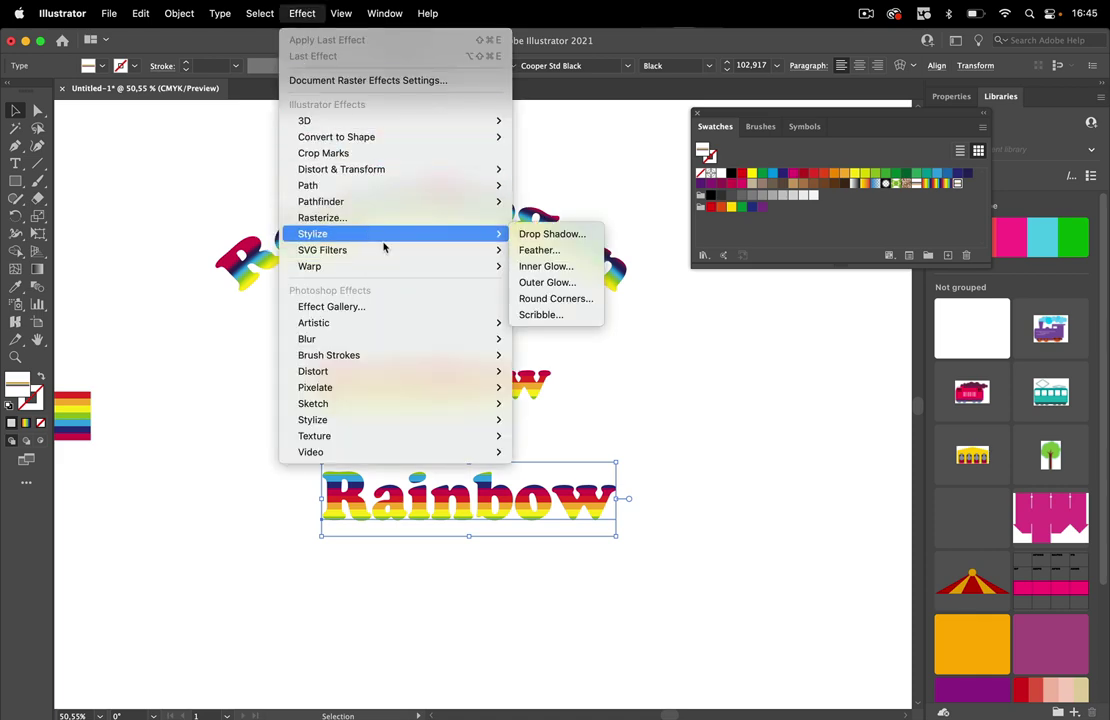
mouse_move(399, 270)
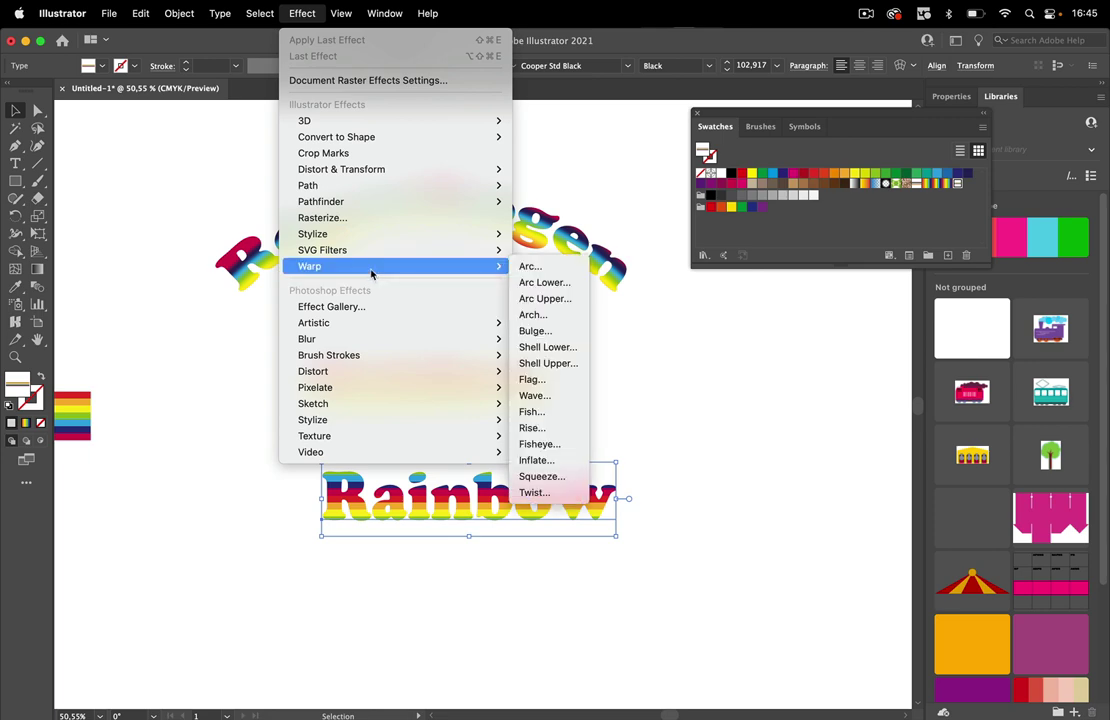
left_click(530, 266)
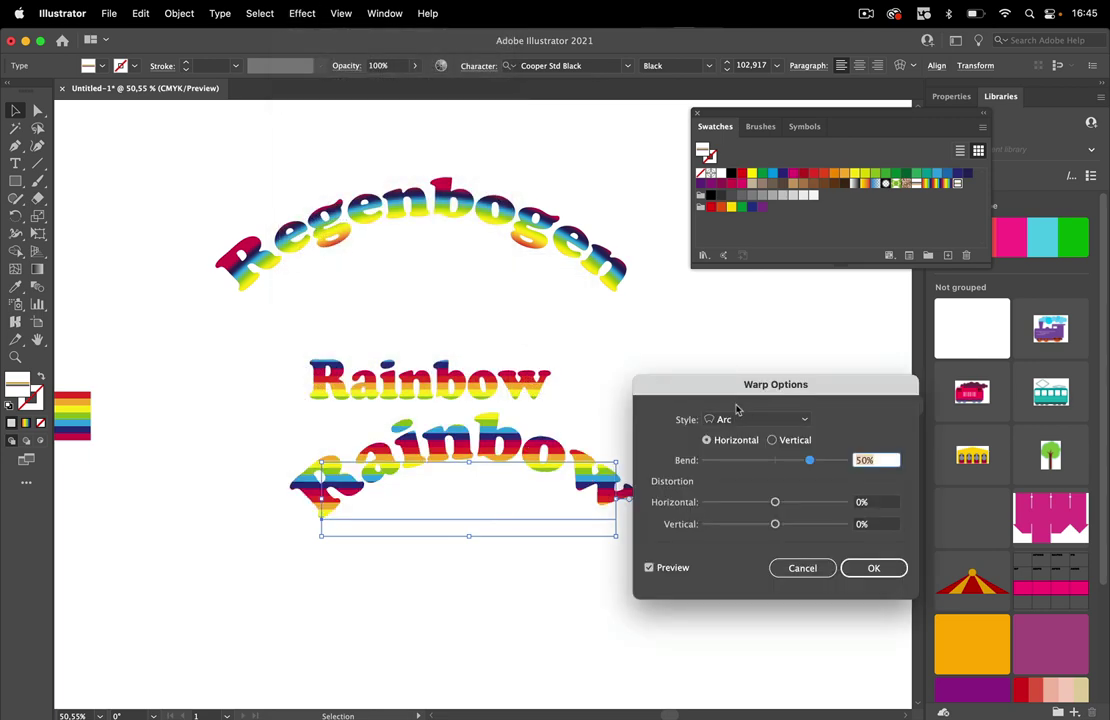
left_click_drag(745, 384, 676, 316)
left_click(803, 500)
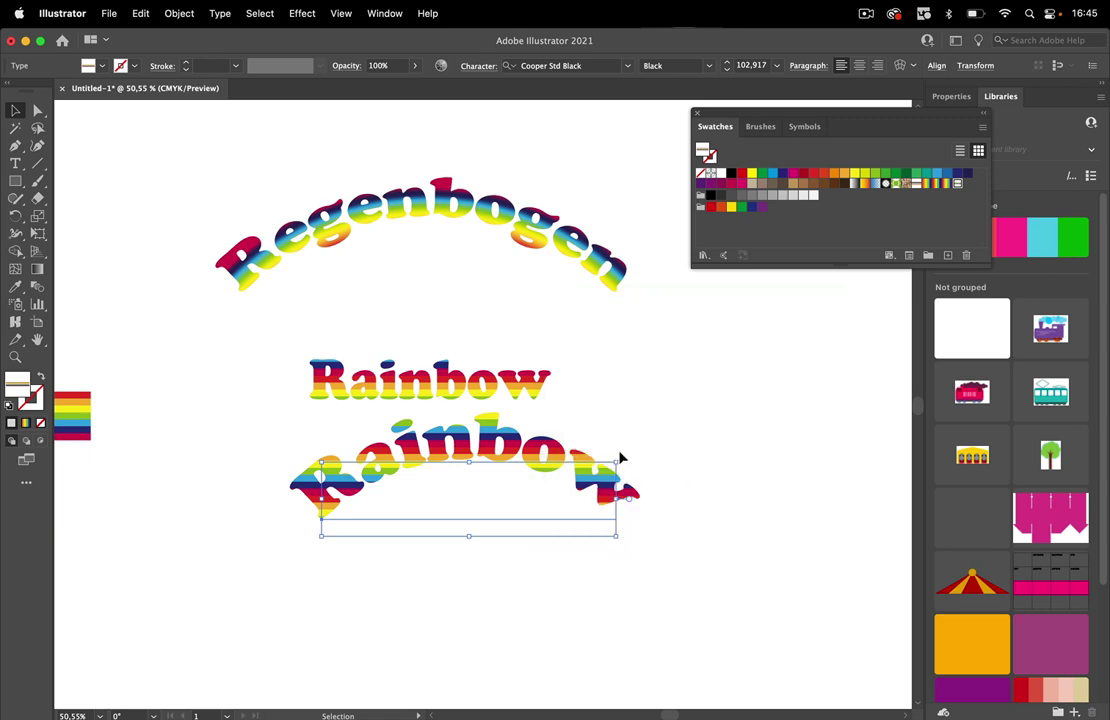
left_click_drag(560, 466, 535, 522)
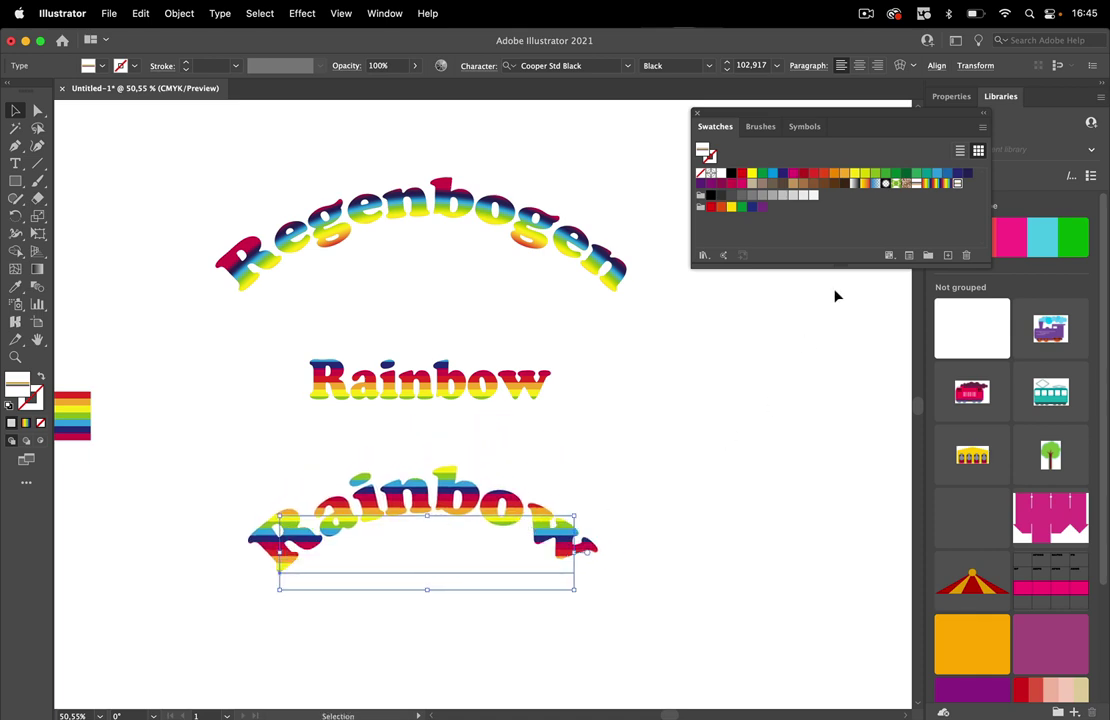
Try to fill the arched "Rainbow" text directly with the rainbow gradient swatch
left_click(947, 184)
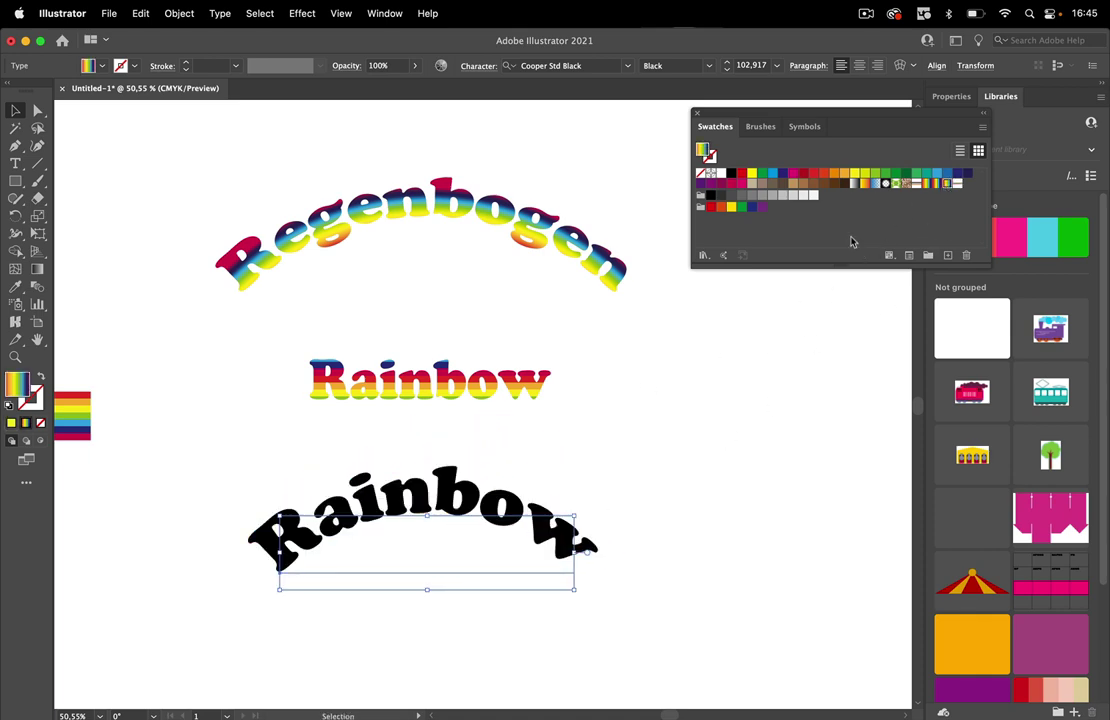
left_click(724, 460)
left_click(510, 527)
Set the arched text's fill to None and add a new fill in its appearance using the rainbow gradient swatch
left_click(385, 13)
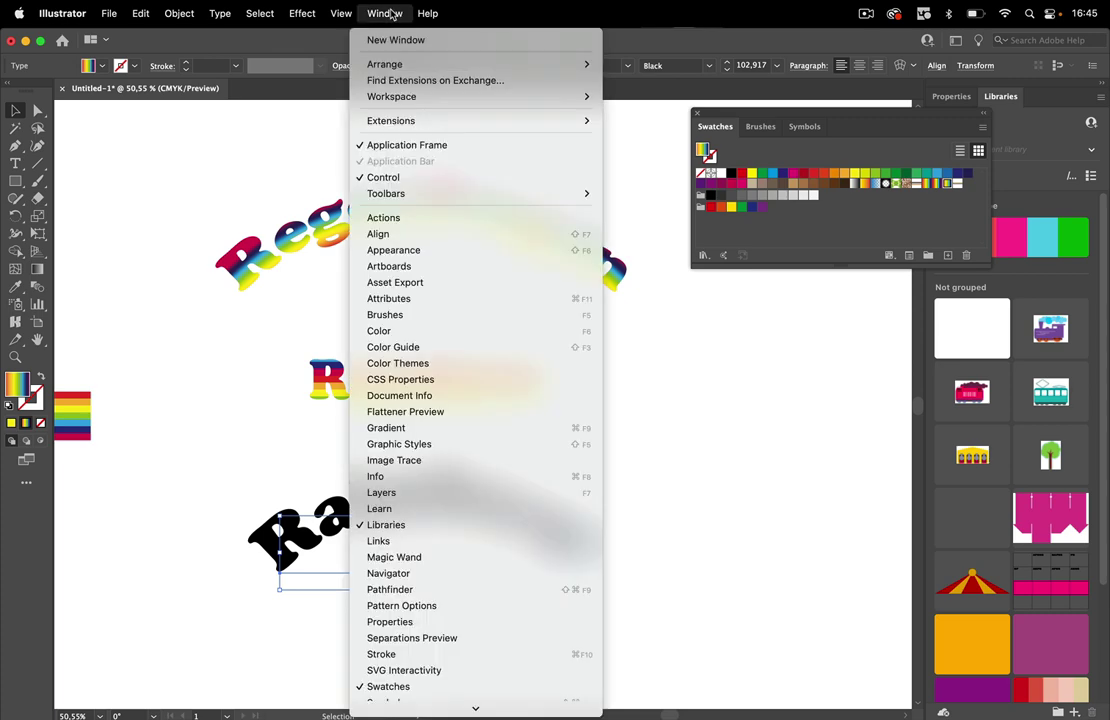
left_click(421, 250)
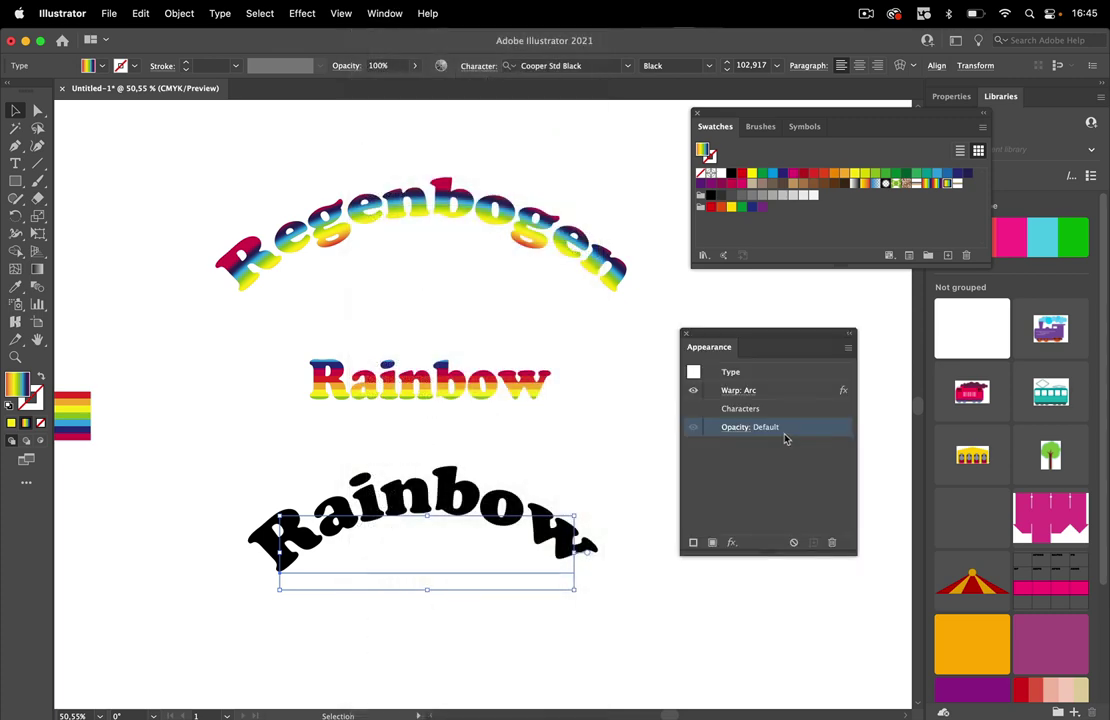
left_click(89, 65)
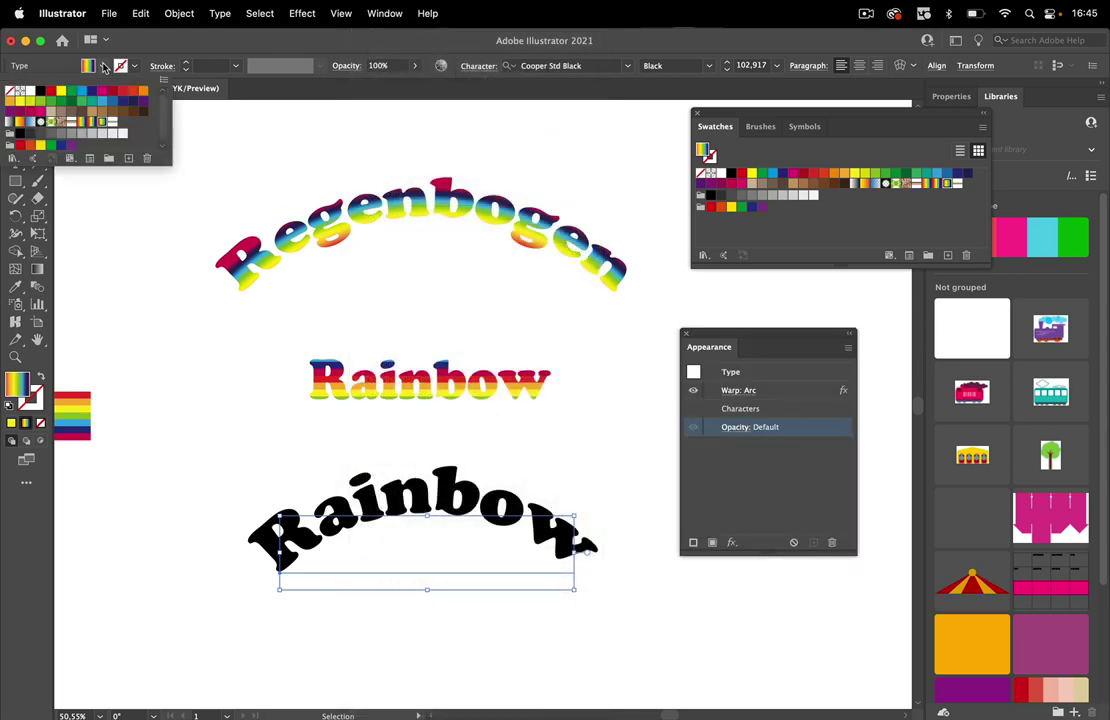
left_click(10, 90)
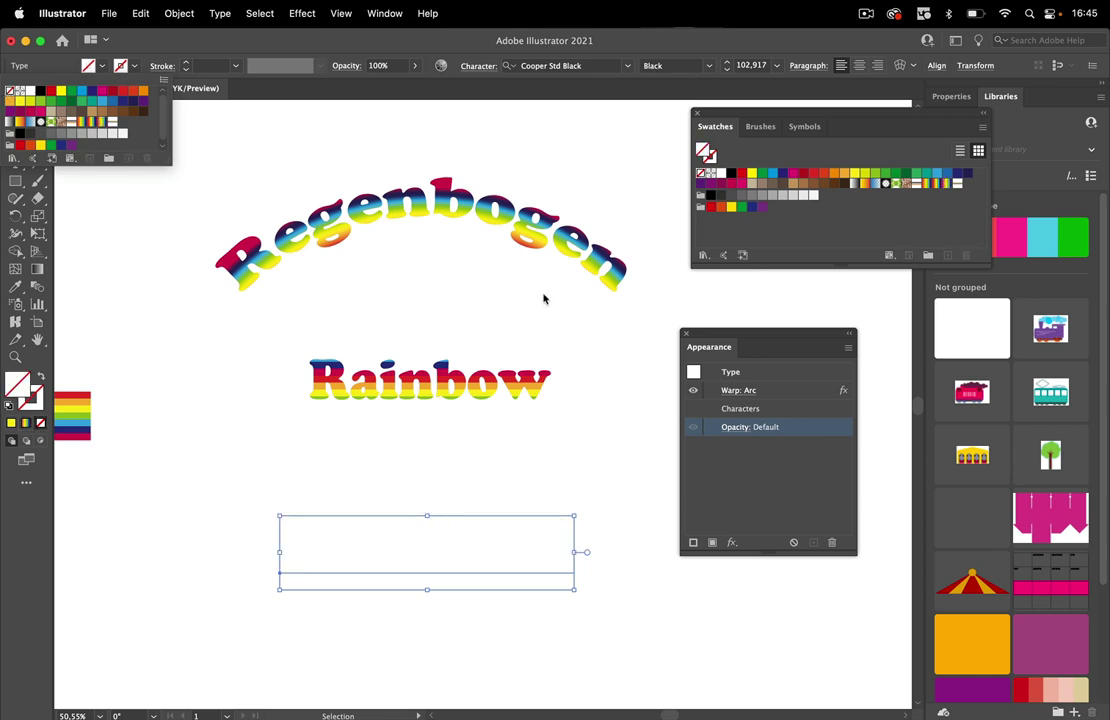
left_click(712, 542)
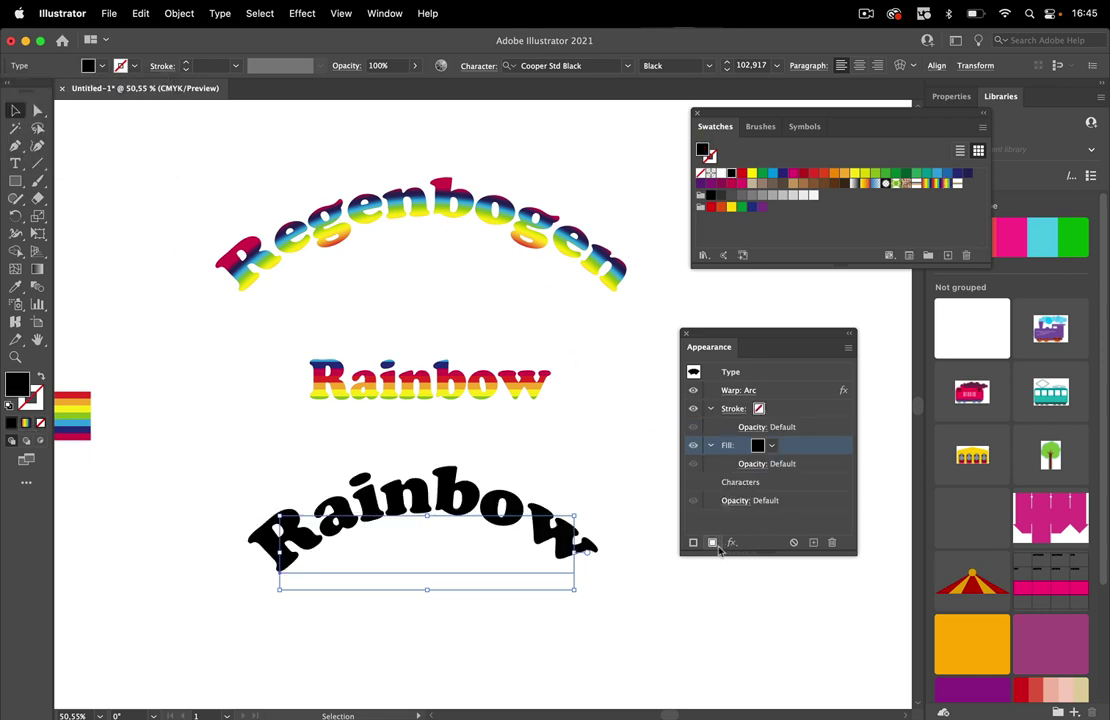
left_click(771, 445)
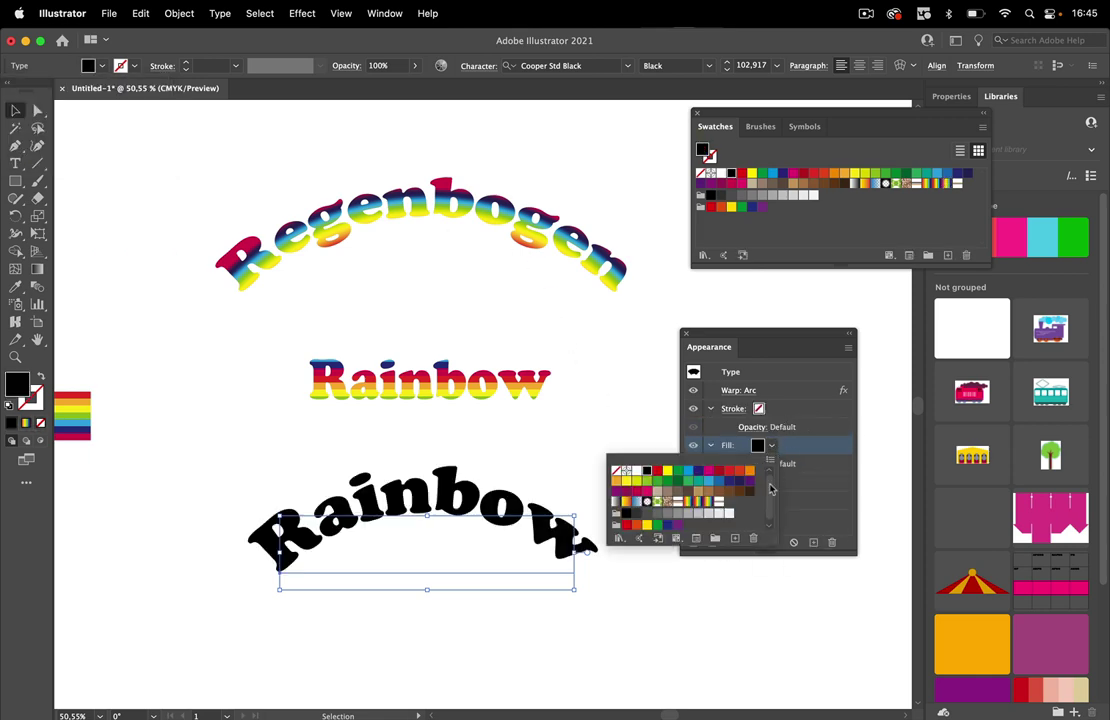
left_click(707, 500)
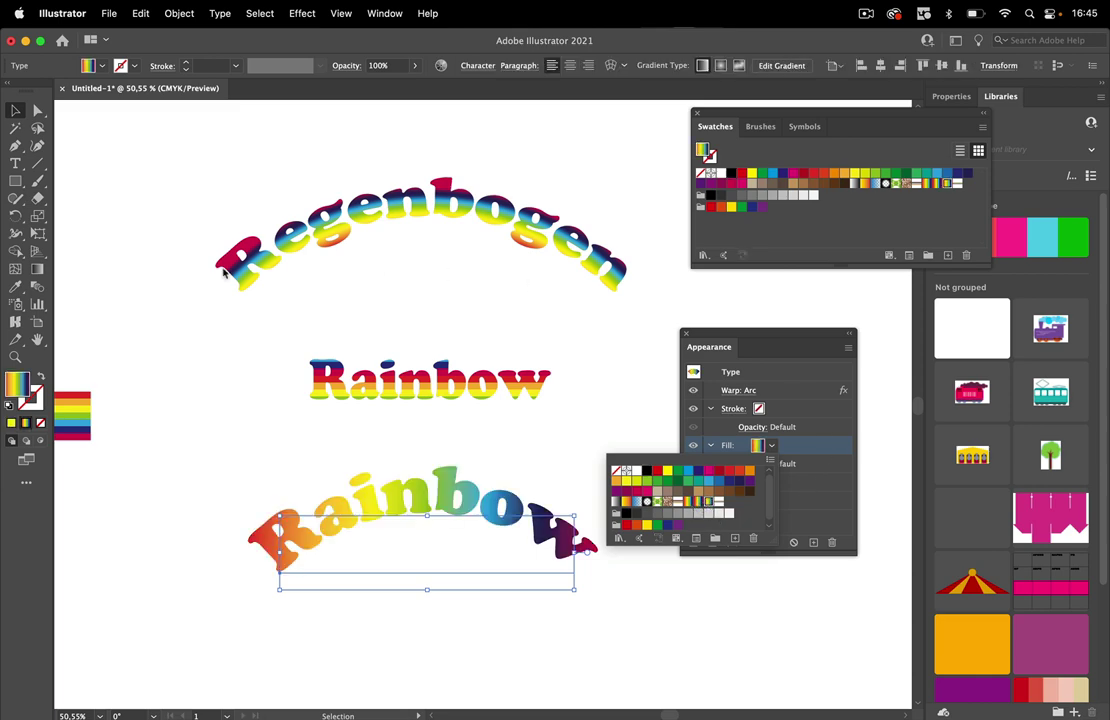
left_click(828, 448)
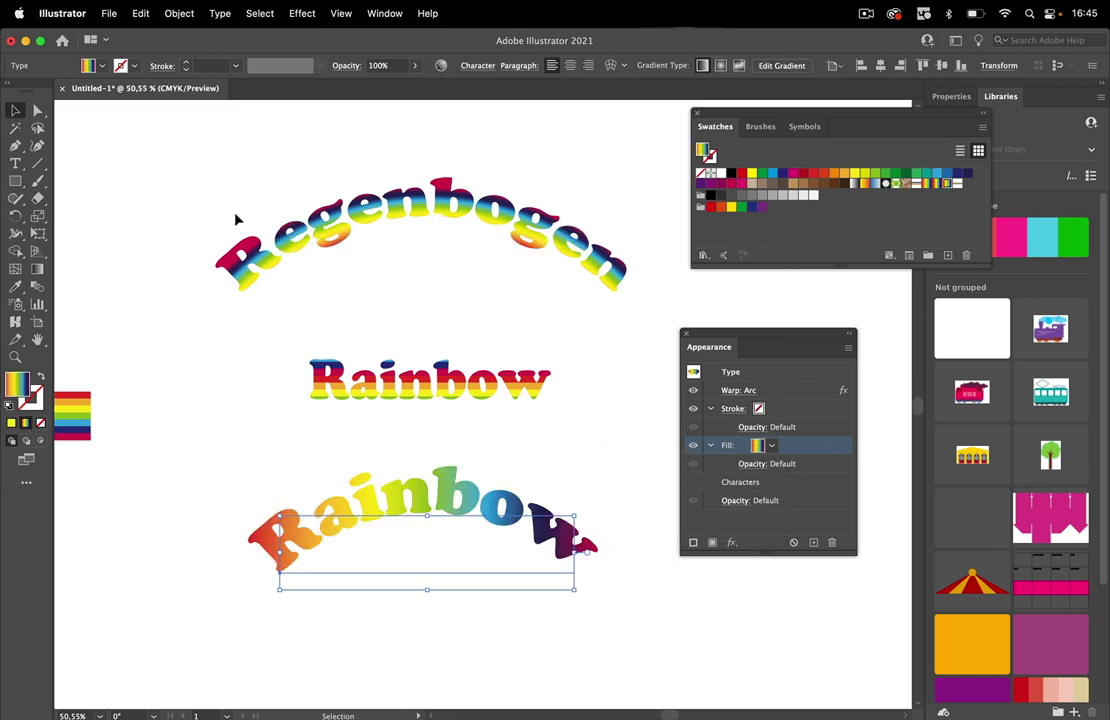
Redirect the arched text's gradient vertically with the Gradient tool, running from just above the letters to below the text frame
left_click(38, 269)
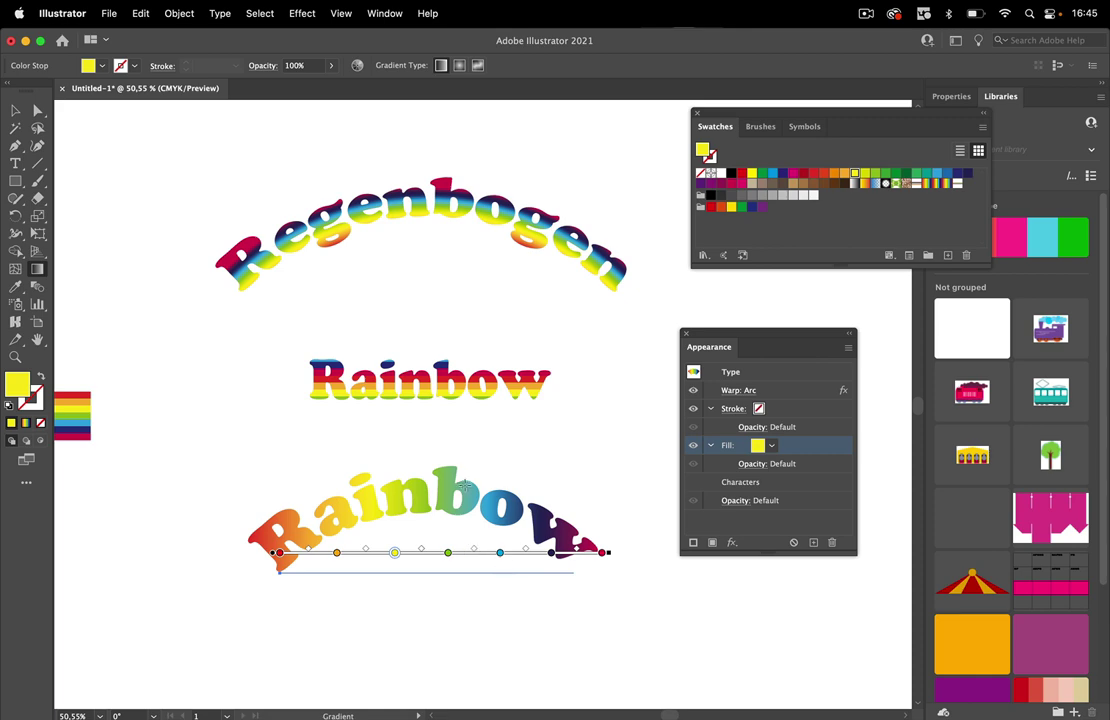
left_click_drag(437, 460, 440, 594)
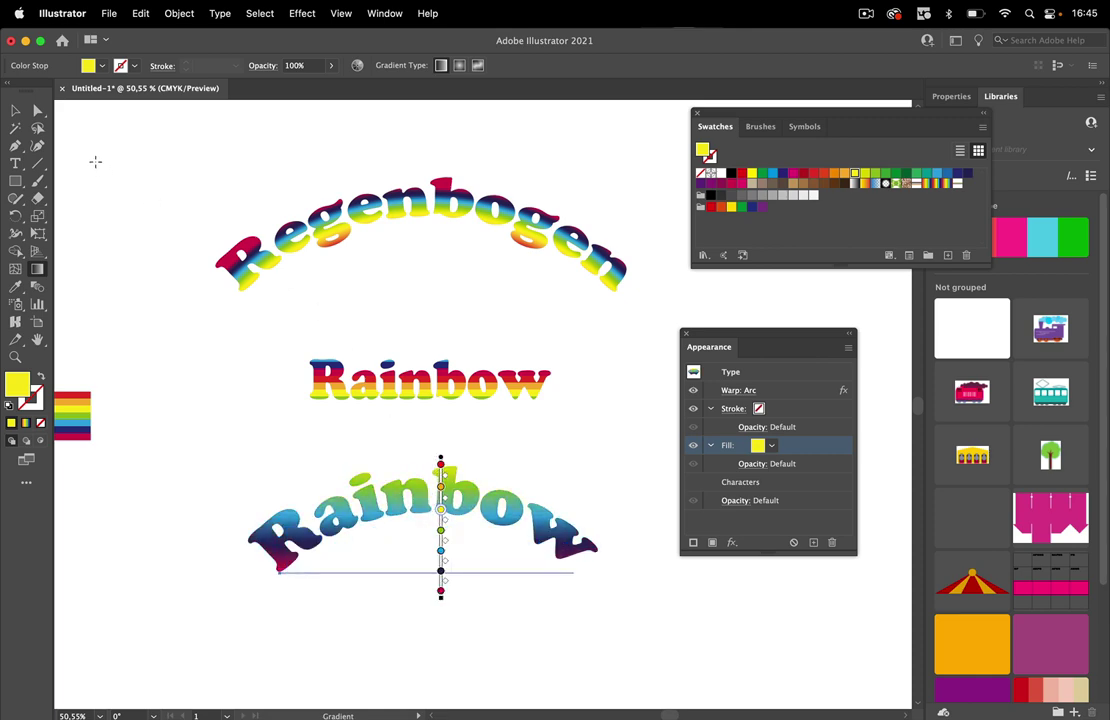
left_click(16, 110)
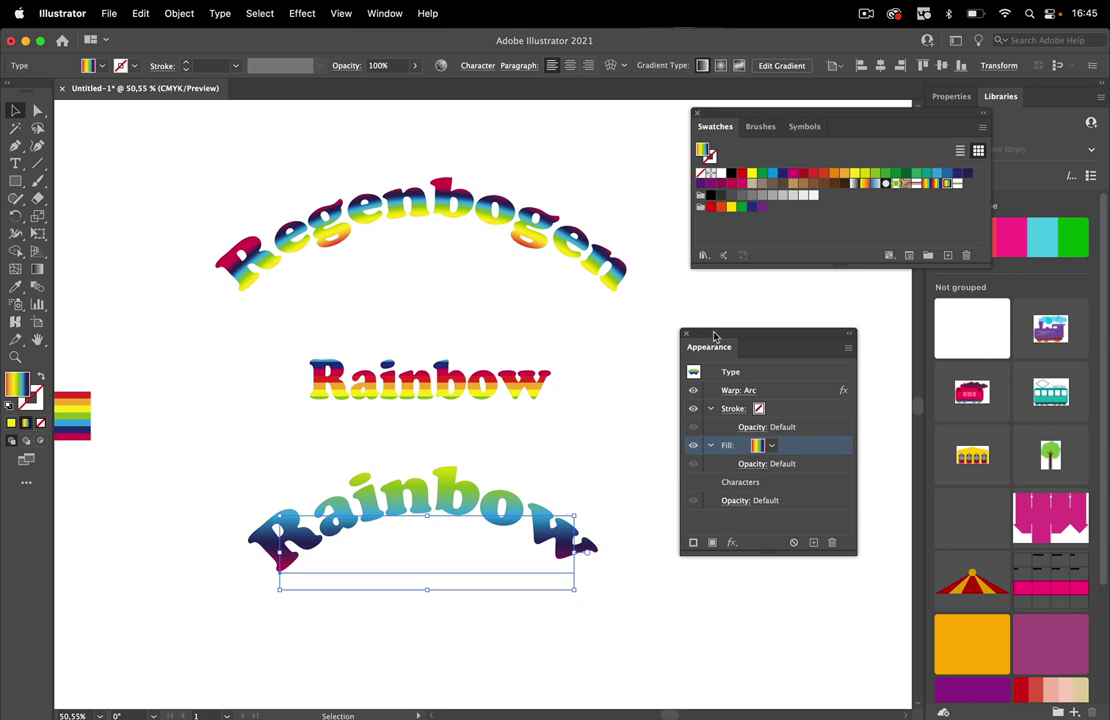
left_click_drag(715, 337, 806, 304)
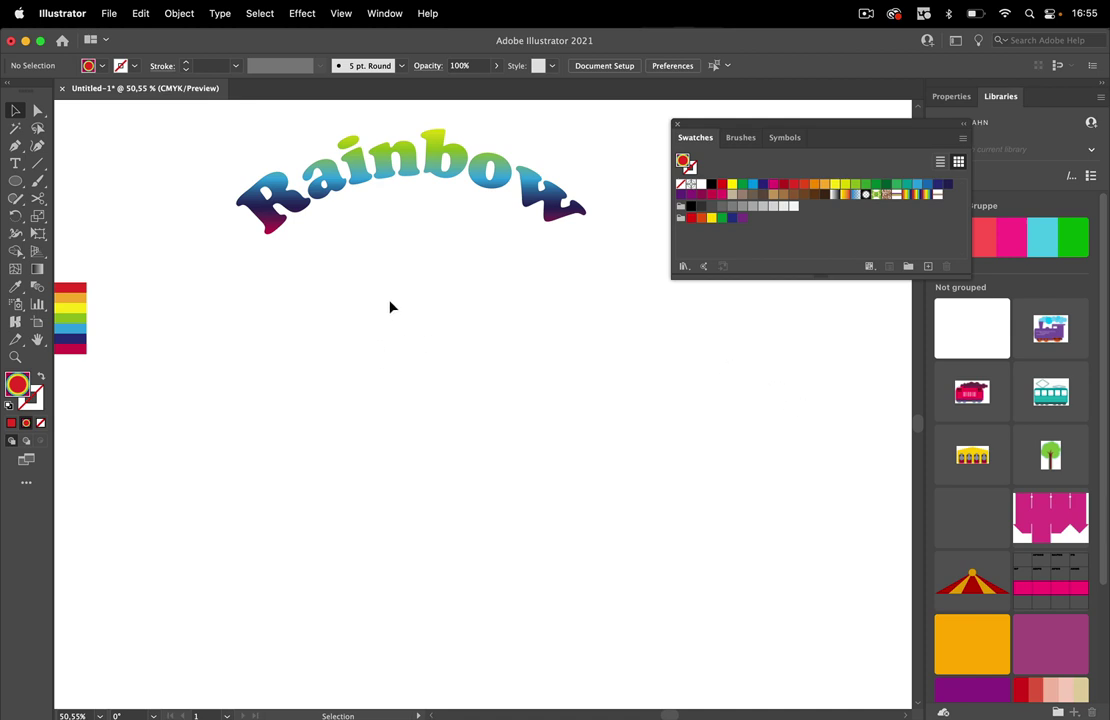
Draw a large gradient-filled circle below the arched "Rainbow" and cut its outline with the Scissors at matching upper-left and upper-right points
left_click(15, 181)
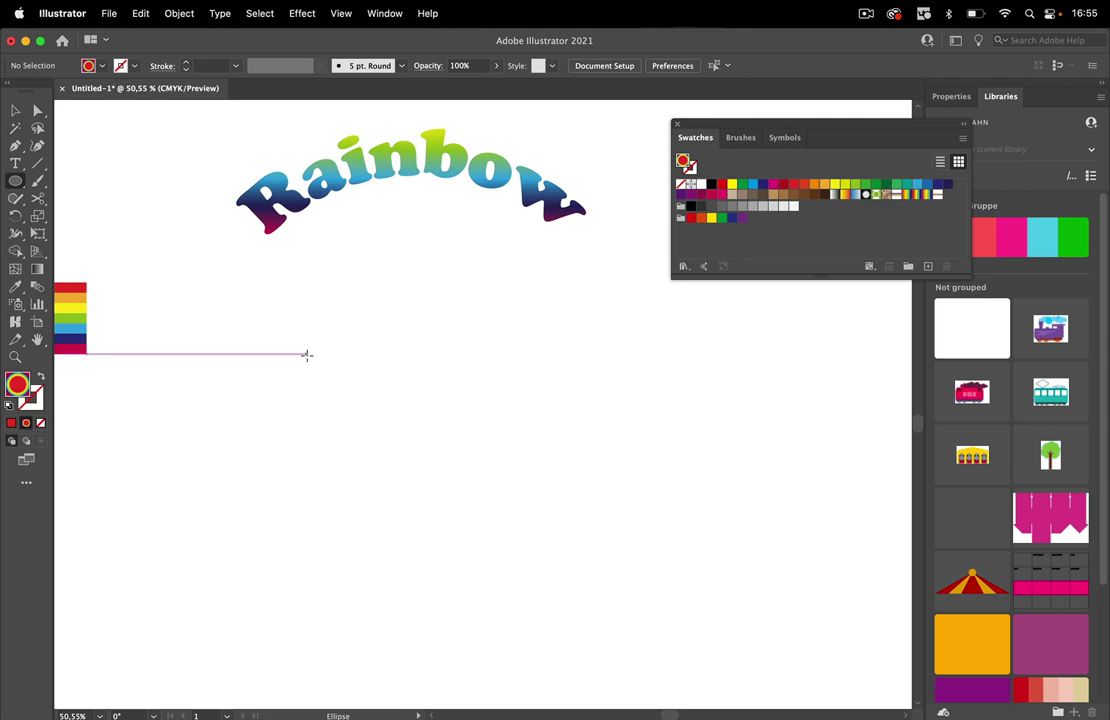
left_click_drag(306, 354, 639, 598)
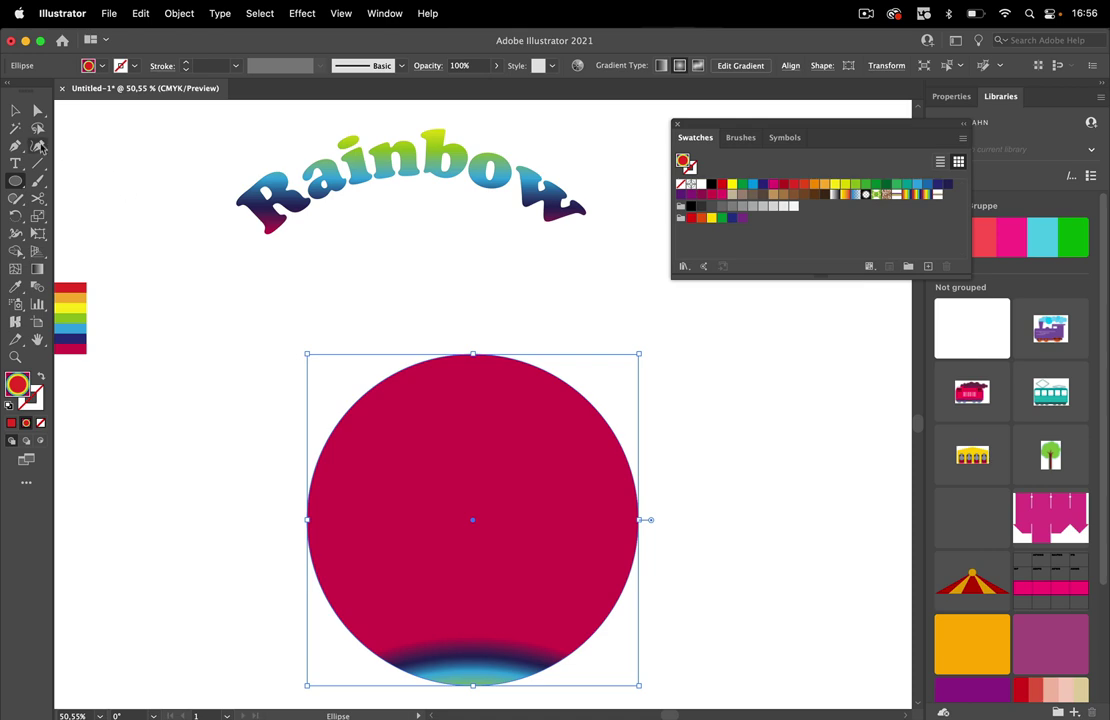
left_click(37, 198)
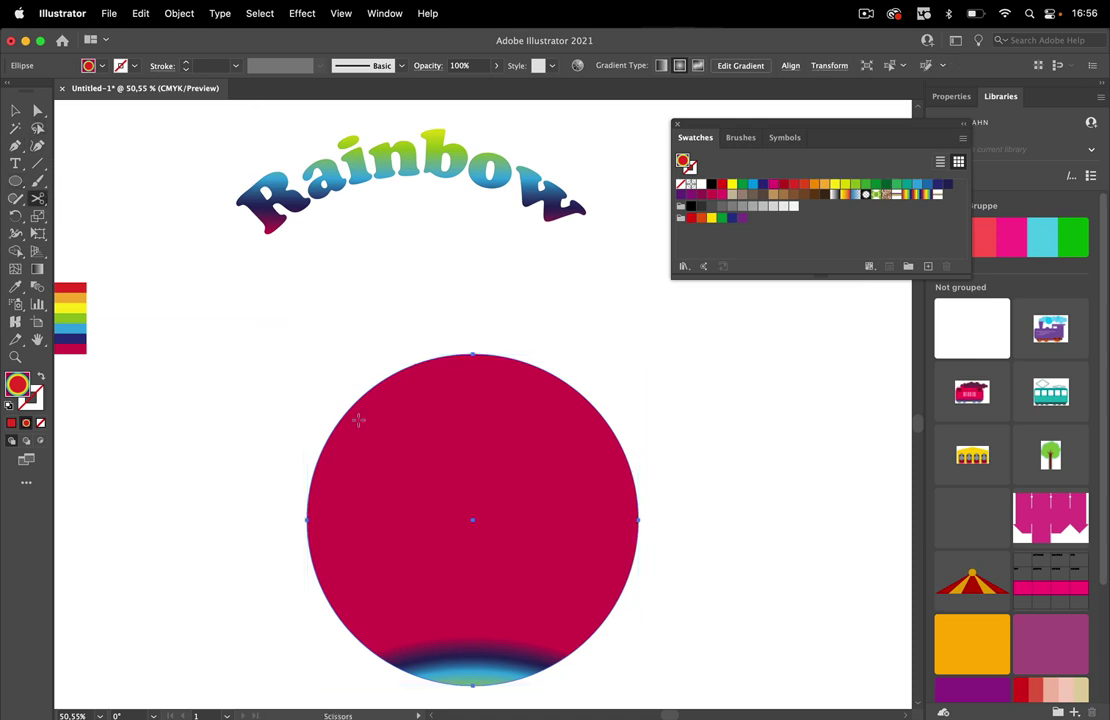
left_click(328, 433)
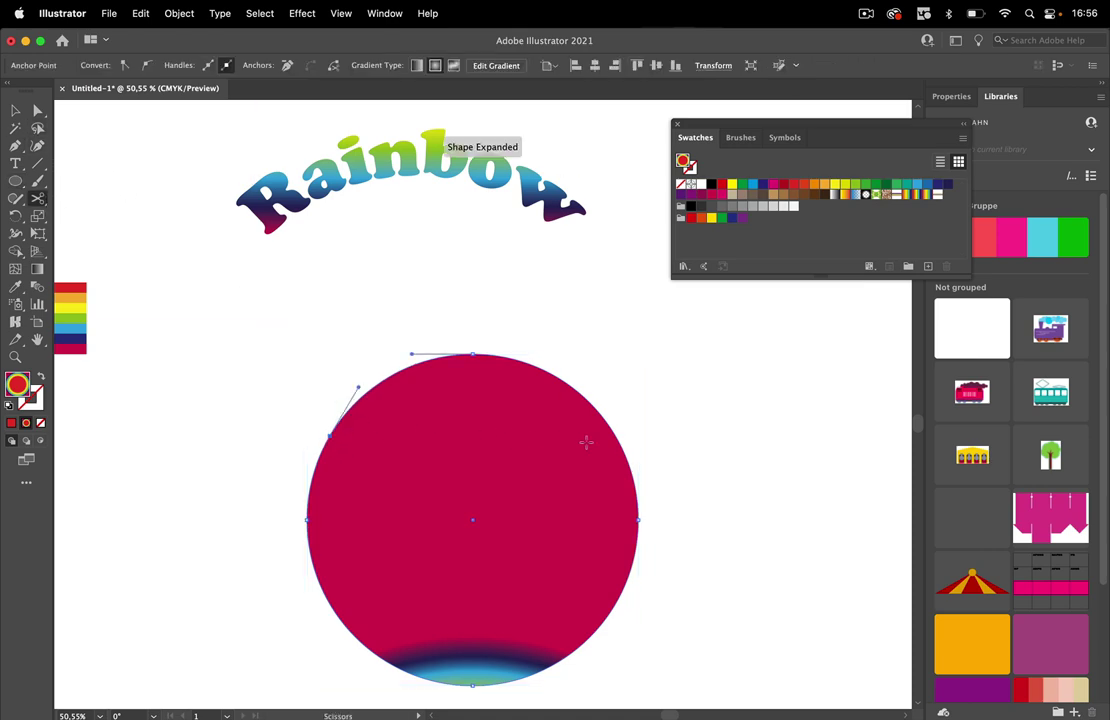
left_click(617, 436)
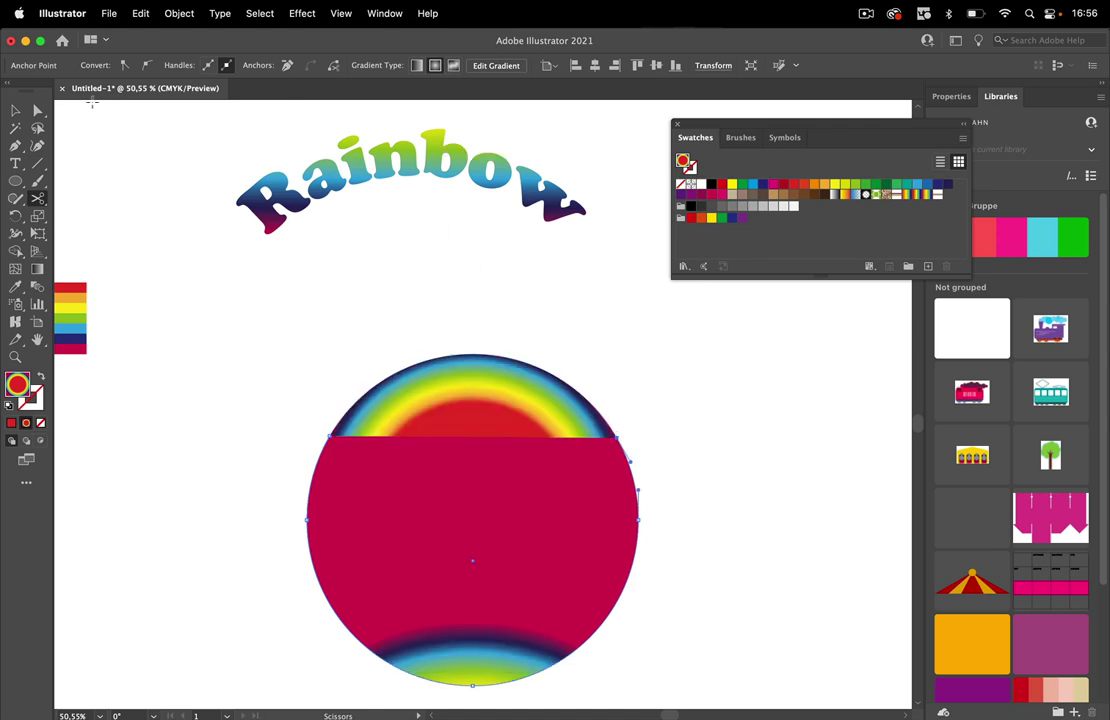
Delete the cut circle's lower part and give the remaining upper arc no fill and a black stroke
left_click(16, 109)
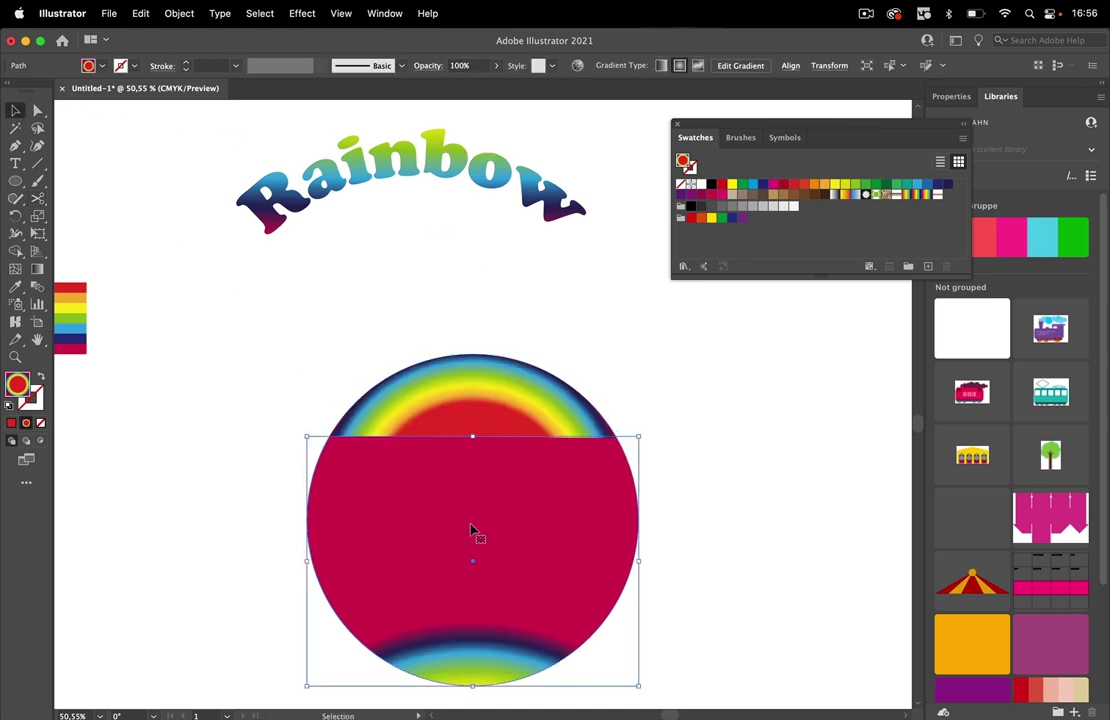
key("Delete")
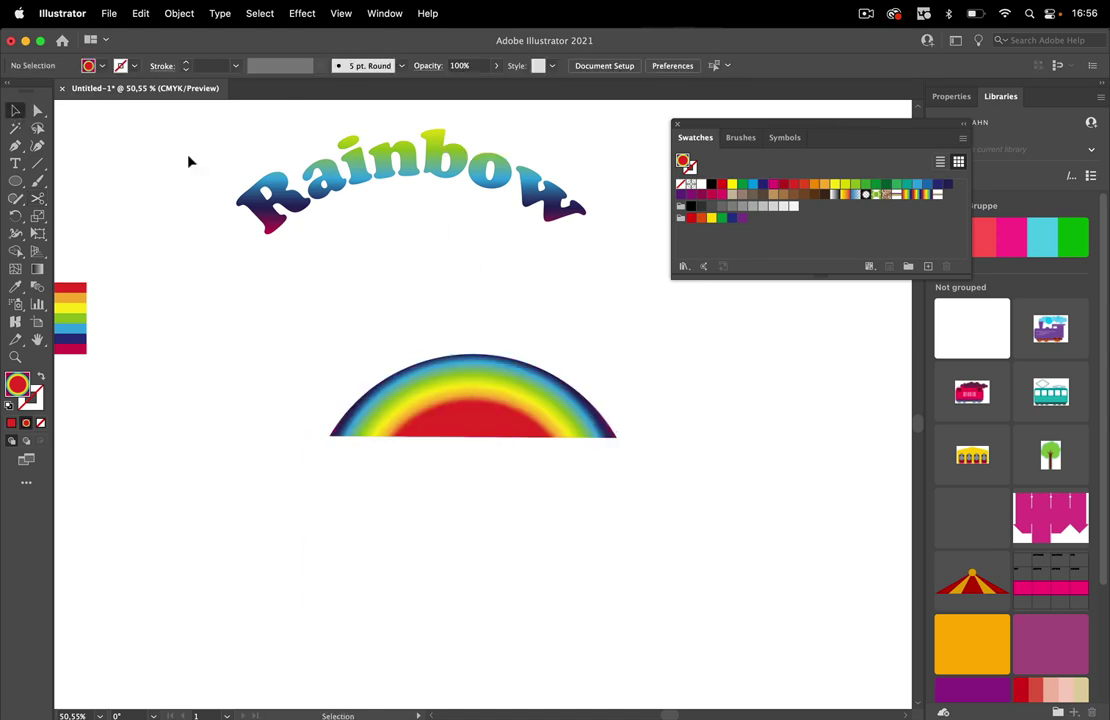
left_click(455, 417)
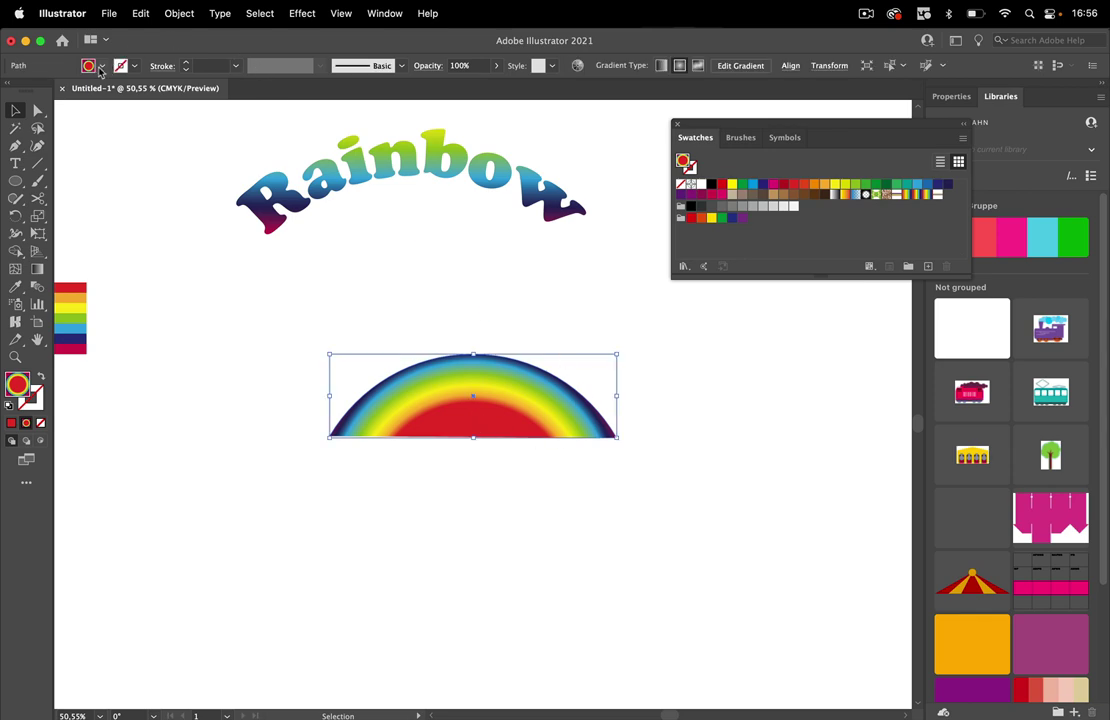
left_click(100, 68)
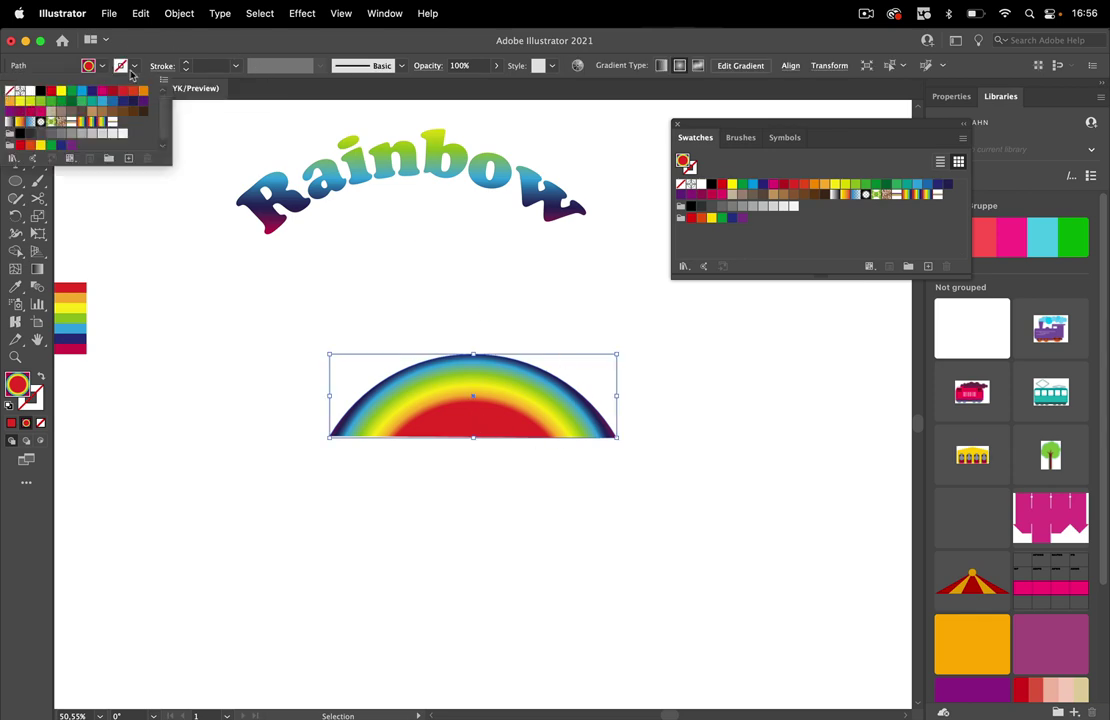
left_click(10, 91)
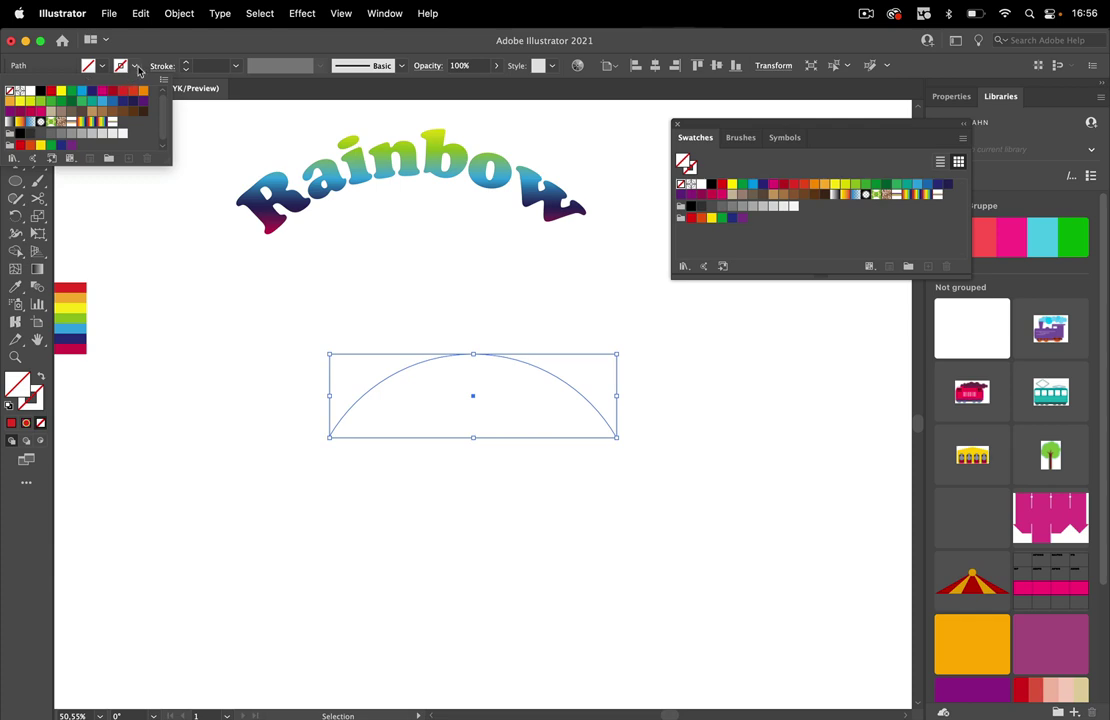
left_click(137, 68)
left_click(34, 84)
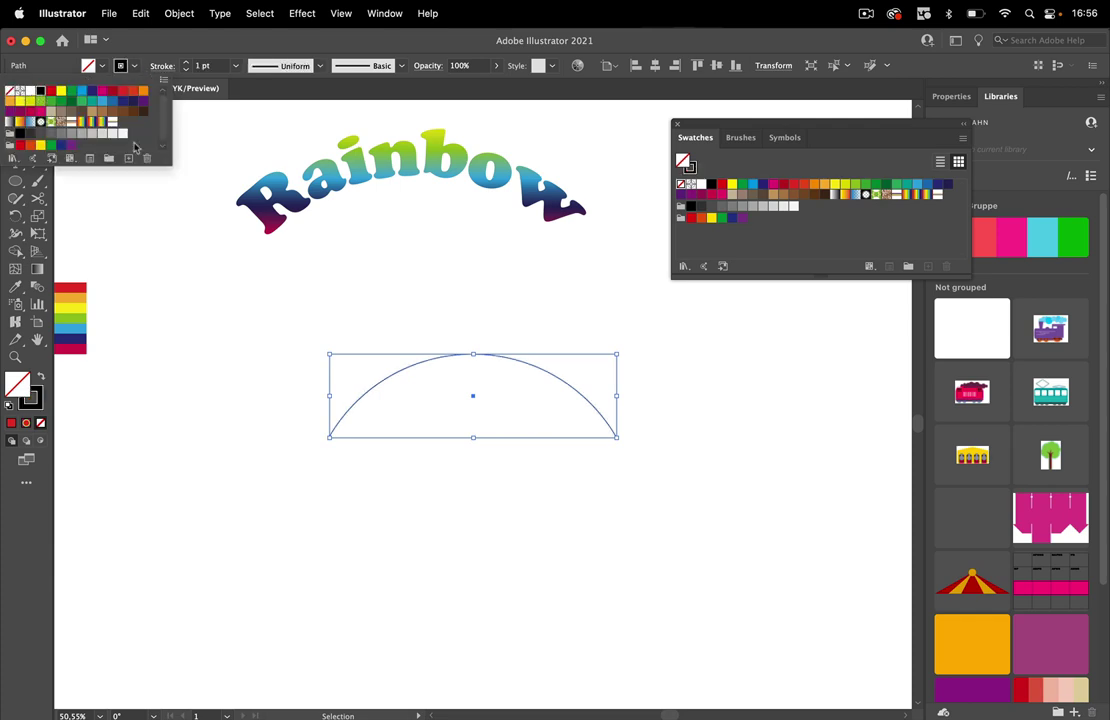
Move the black arc slightly down and enter the text "Regenbogen" along its path
left_click_drag(558, 379, 547, 466)
left_click(557, 369)
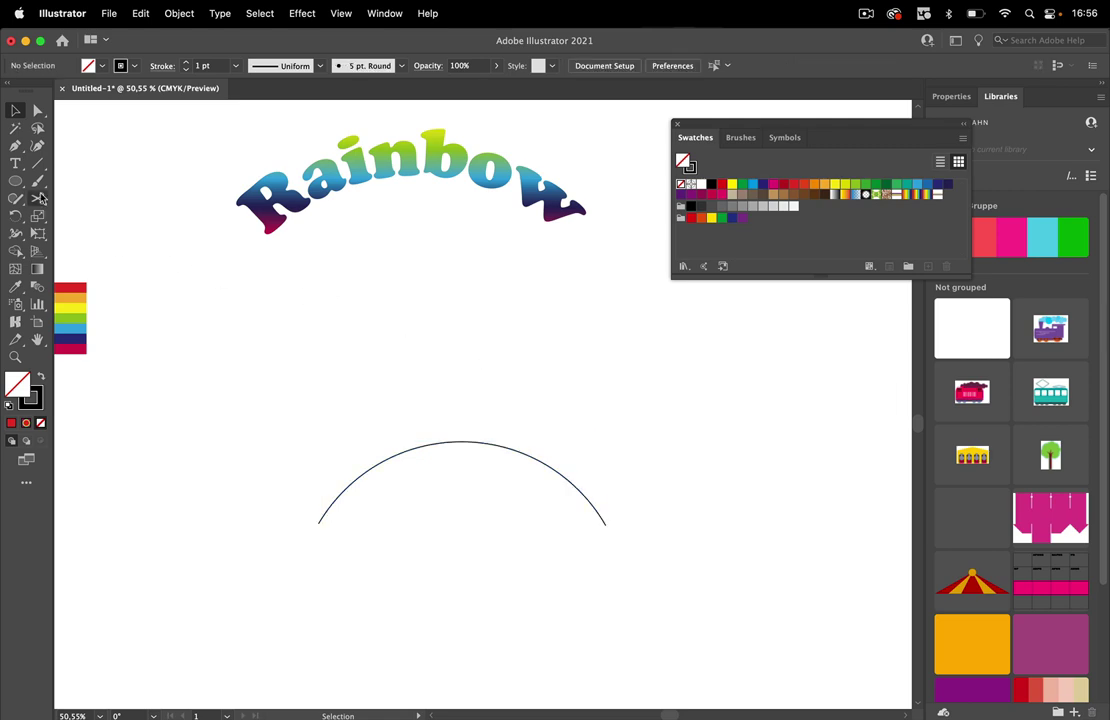
key("t")
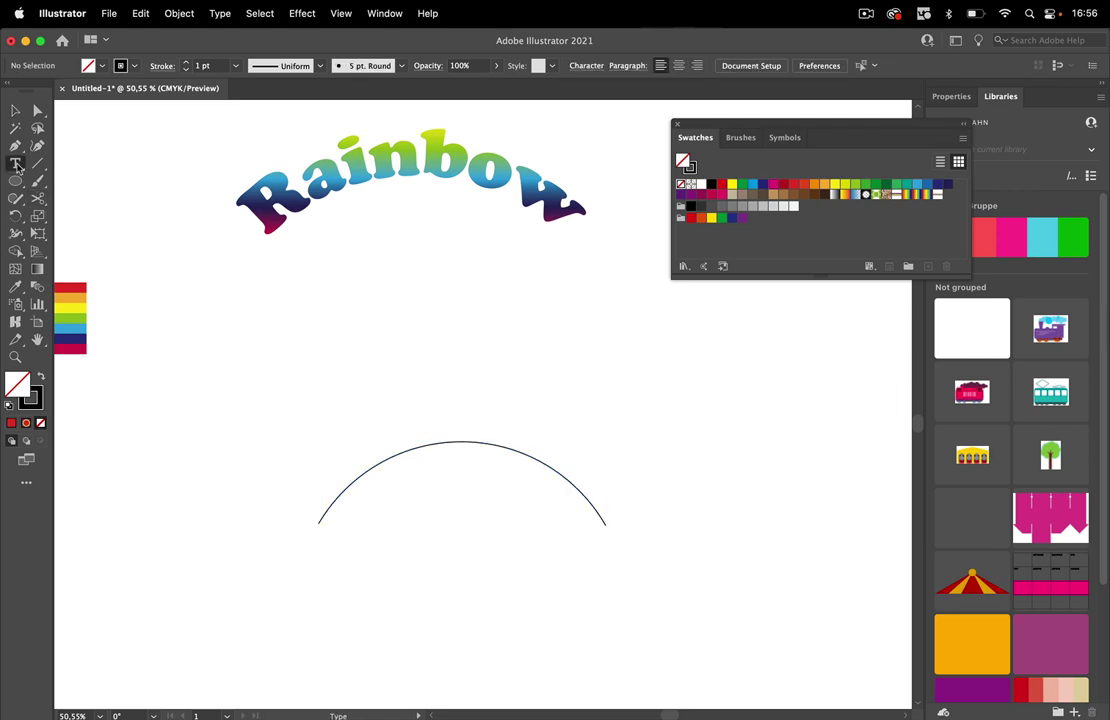
left_click(368, 466)
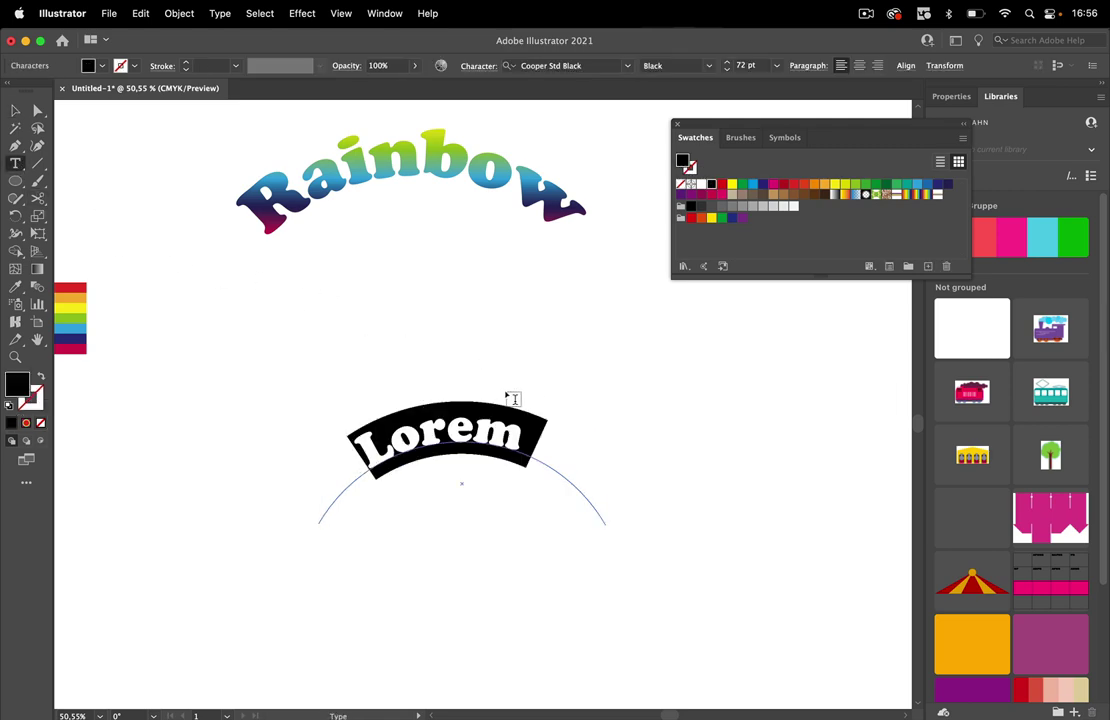
type("Regenbo")
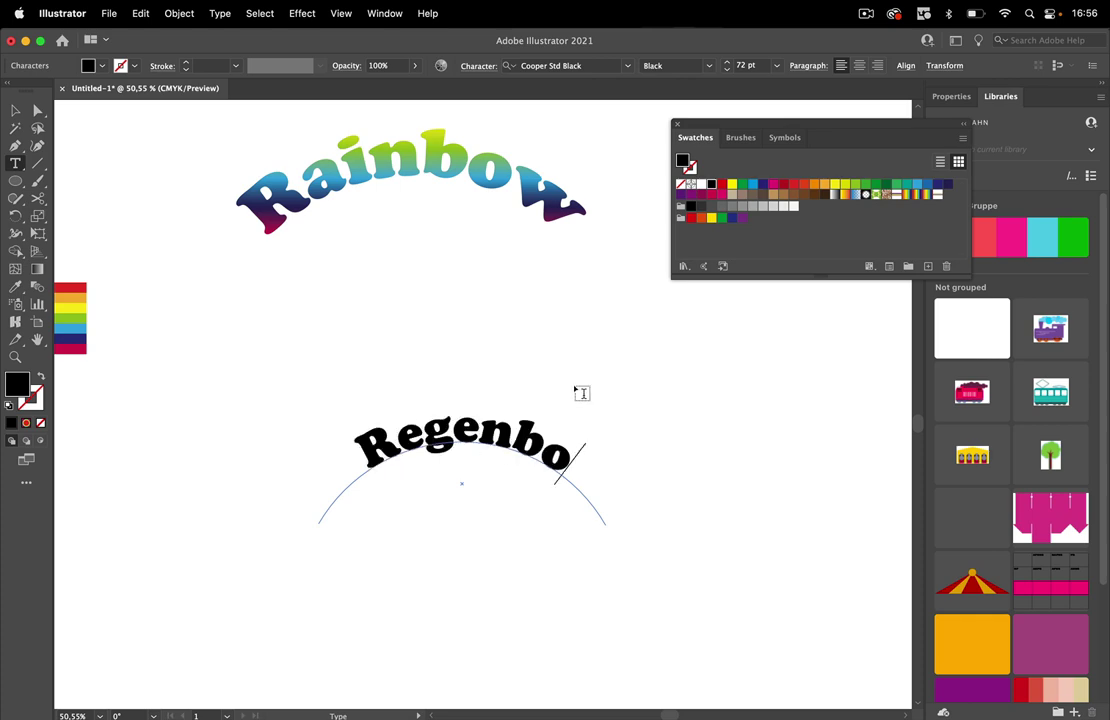
type("ge")
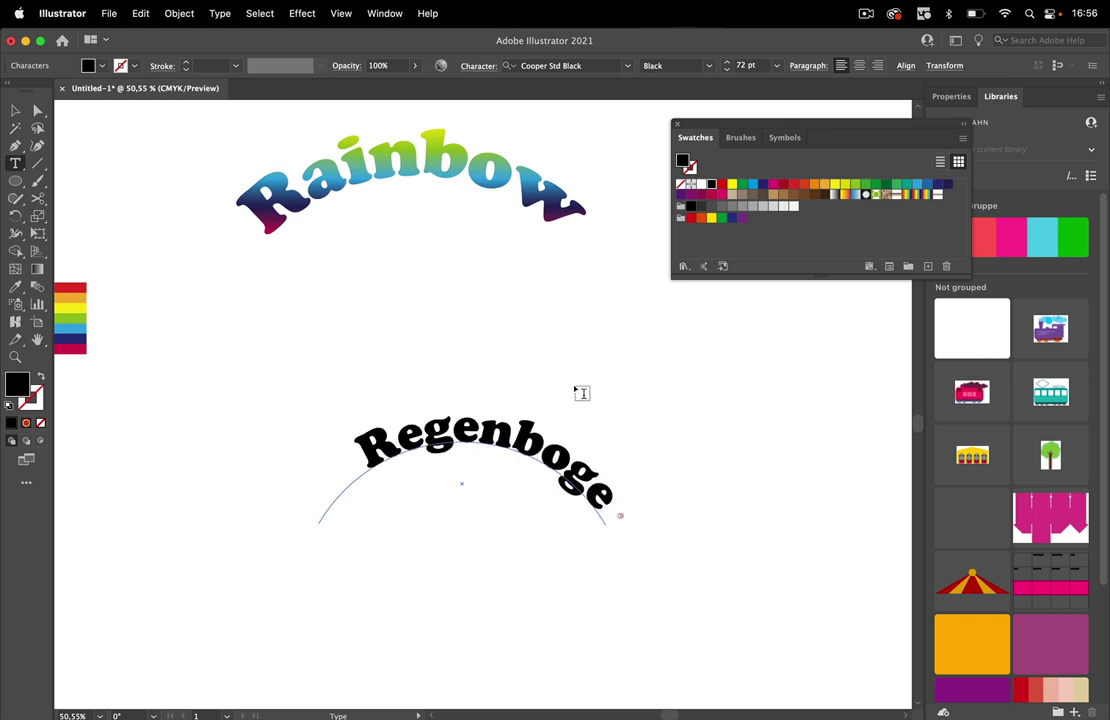
Center-align the "Regenbogen" text on its path and extend its start bracket to the arc's left end
left_click(16, 110)
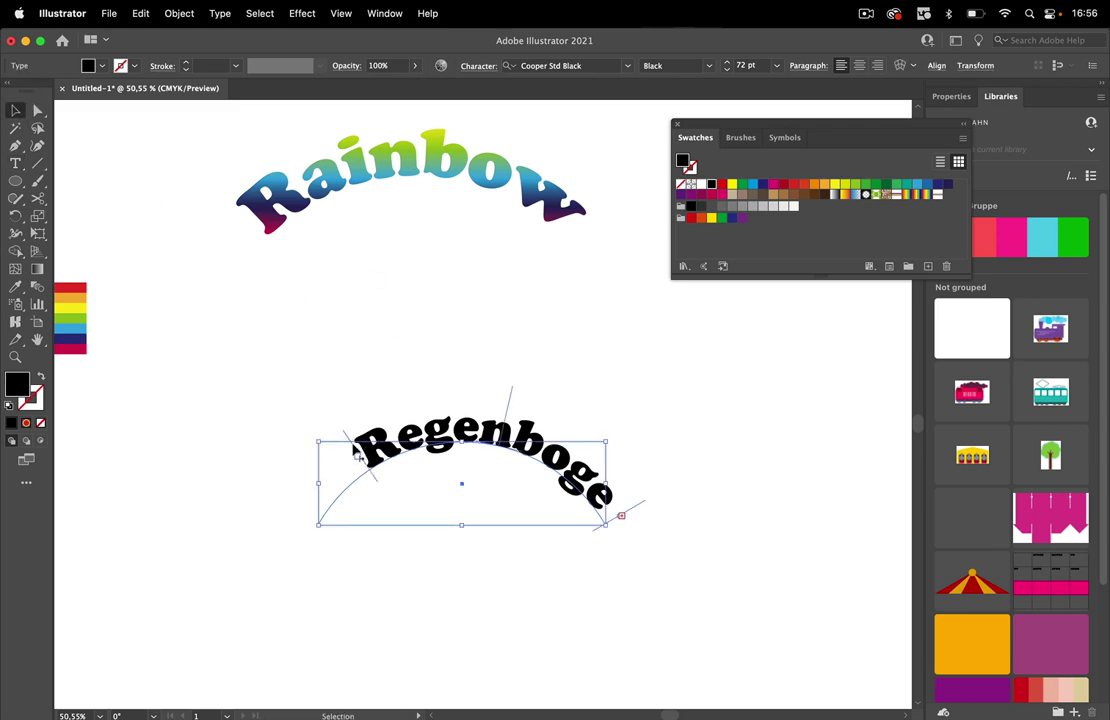
left_click_drag(365, 463, 322, 500)
left_click_drag(321, 503, 329, 499)
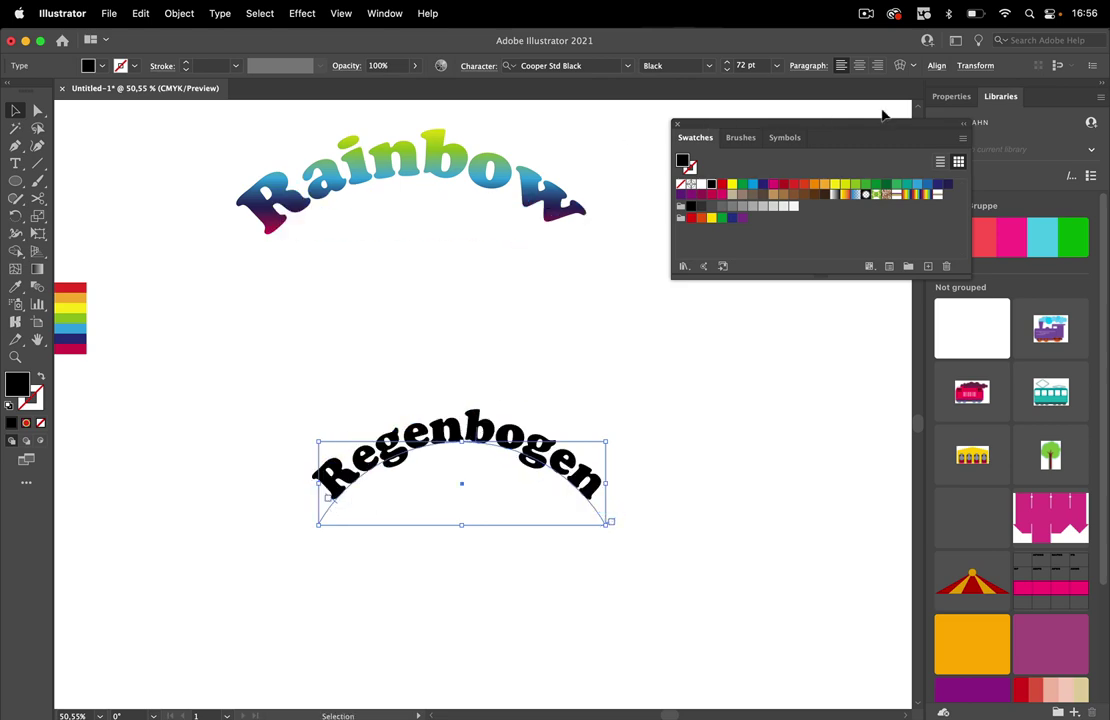
left_click(858, 66)
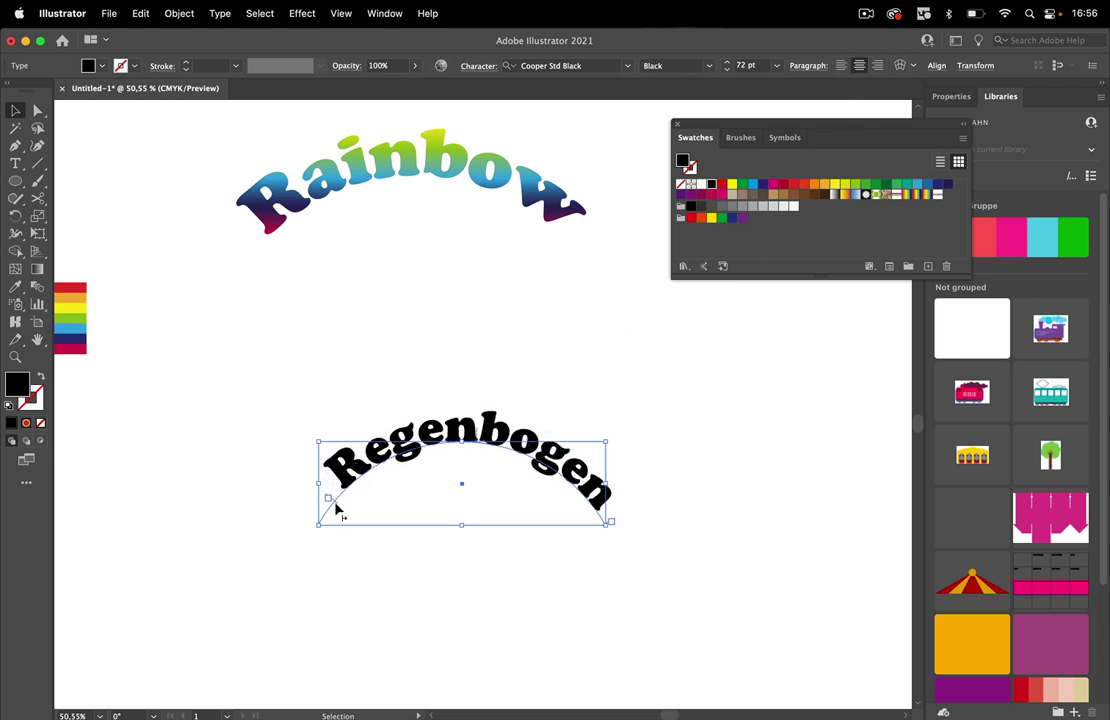
left_click_drag(336, 510, 318, 523)
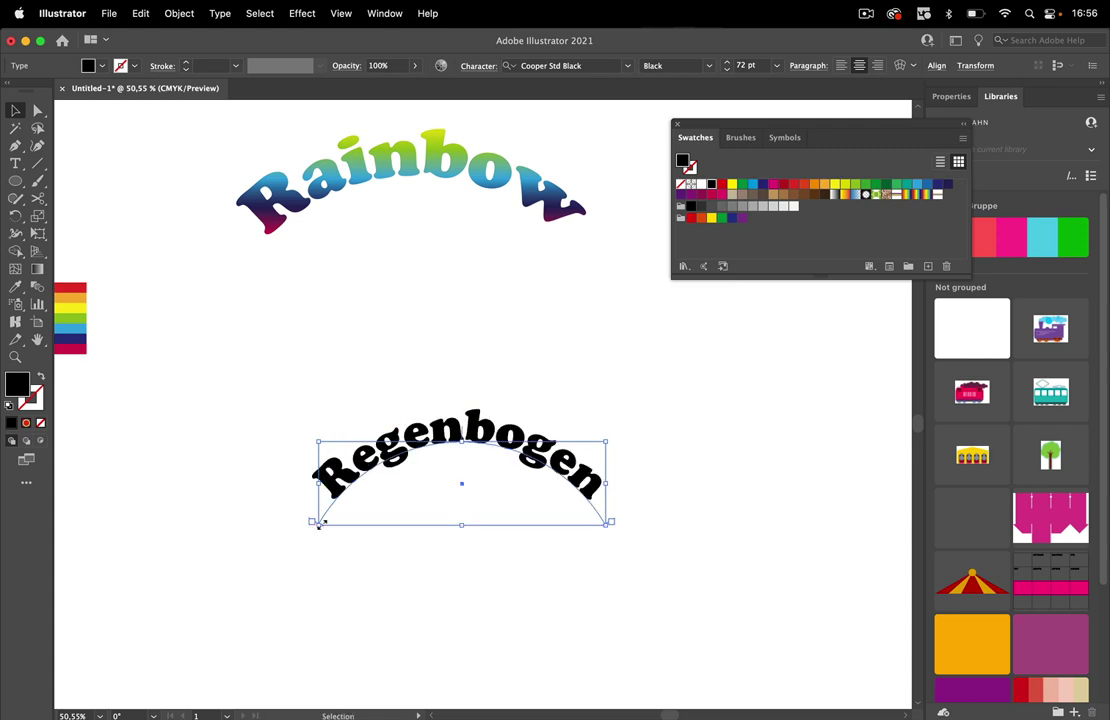
Move the arched "Regenbogen" text slightly up and to the left, centering it beneath the "Rainbow" lettering
left_click(631, 390)
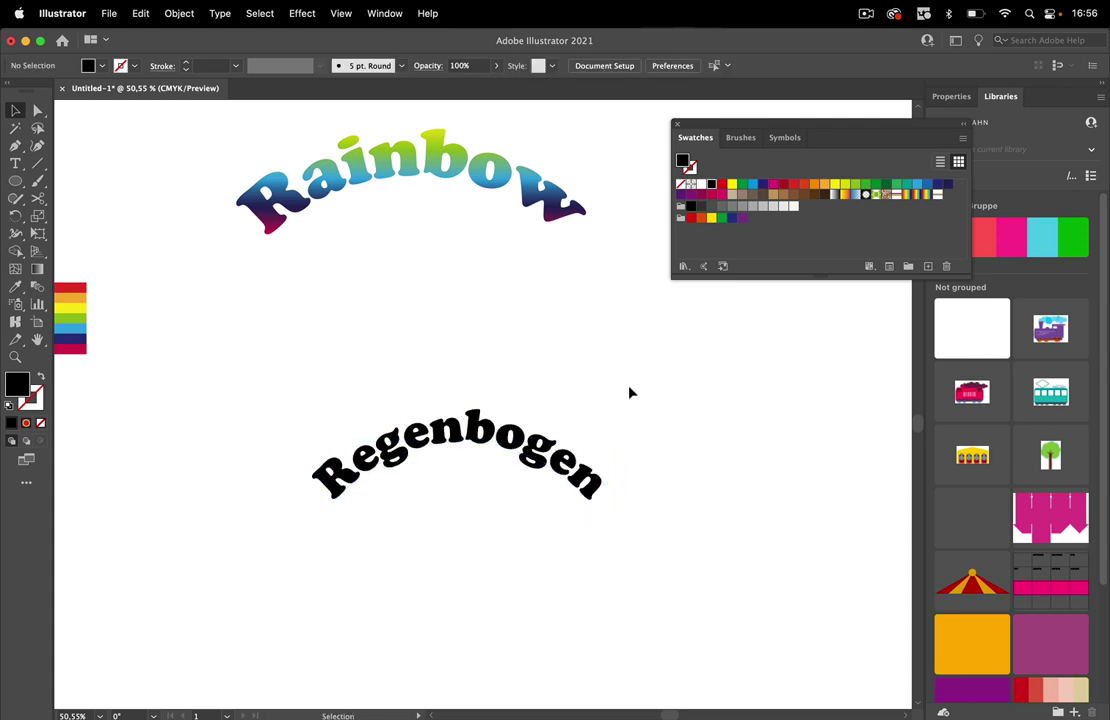
left_click(496, 454)
left_click(680, 396)
left_click(461, 483)
left_click_drag(600, 497, 578, 489)
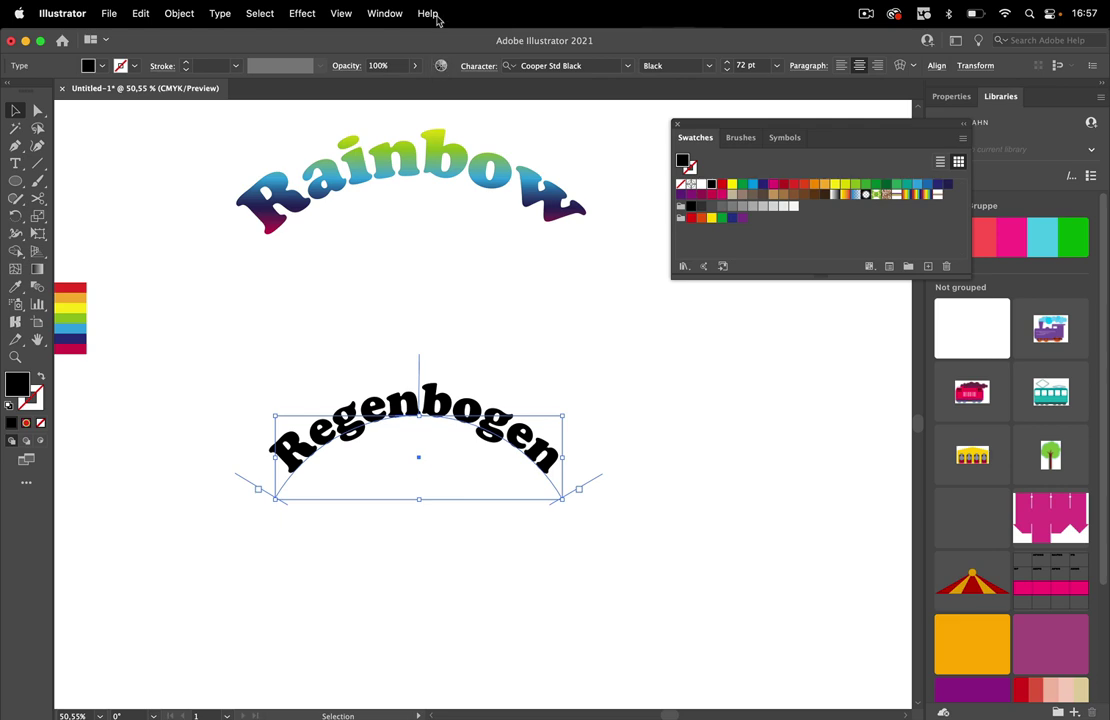
Set the "Regenbogen" text's fill to None and add a new fill in its appearance using the rainbow gradient swatch
left_click(397, 14)
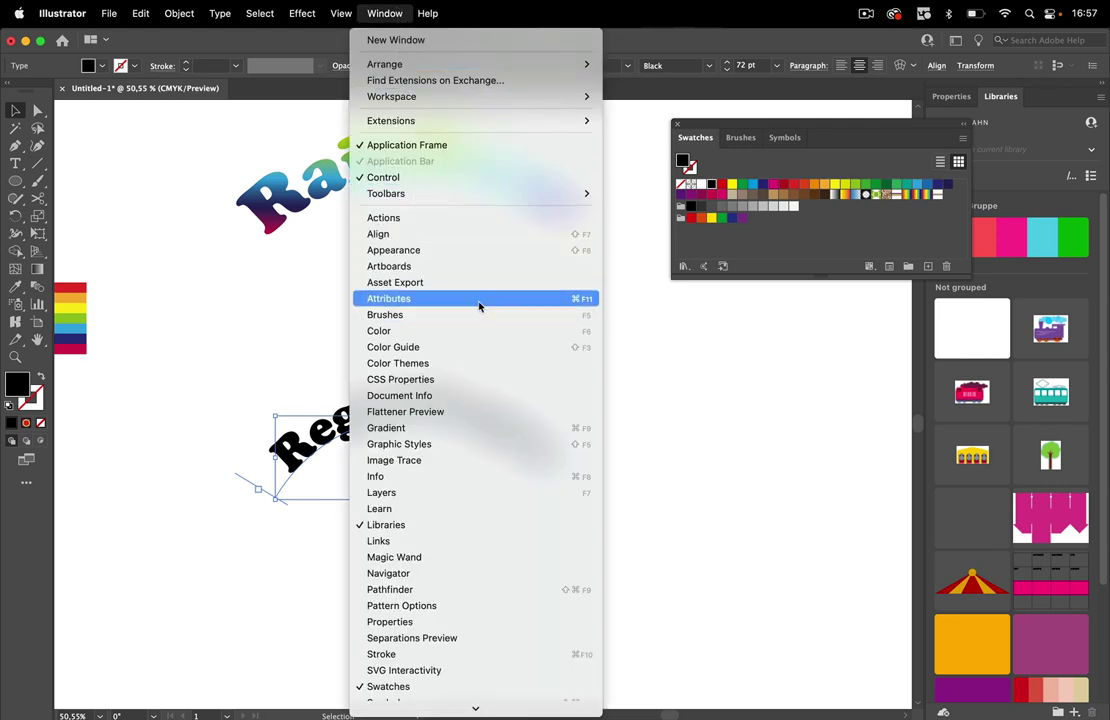
left_click(434, 256)
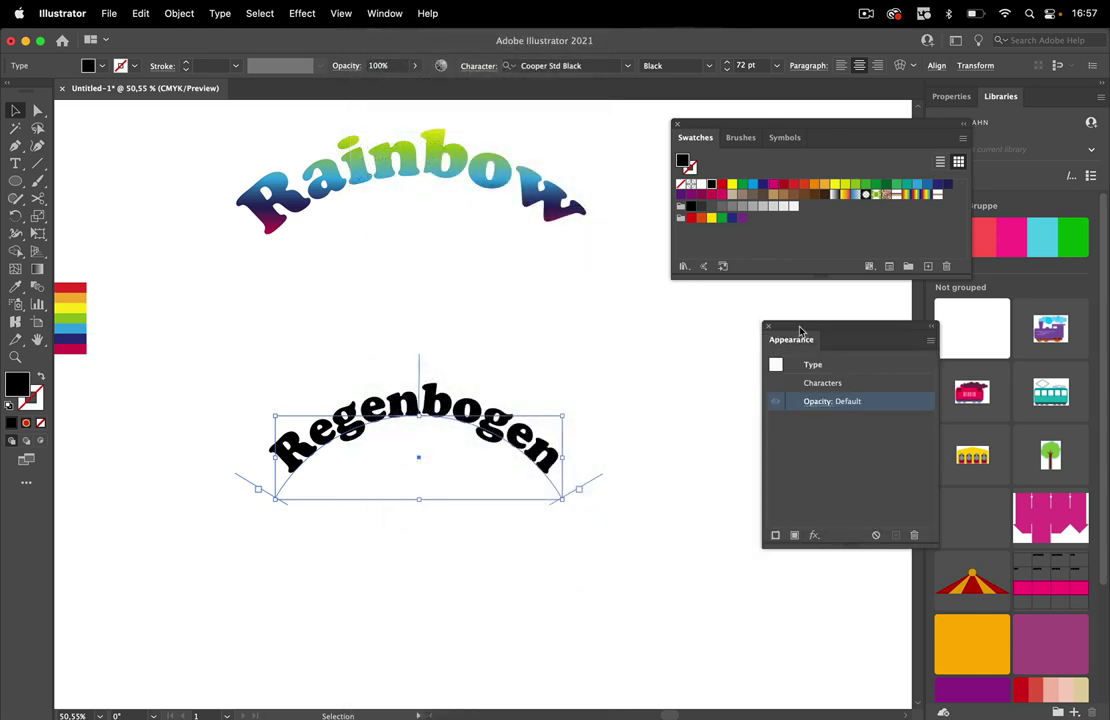
left_click_drag(798, 330, 682, 314)
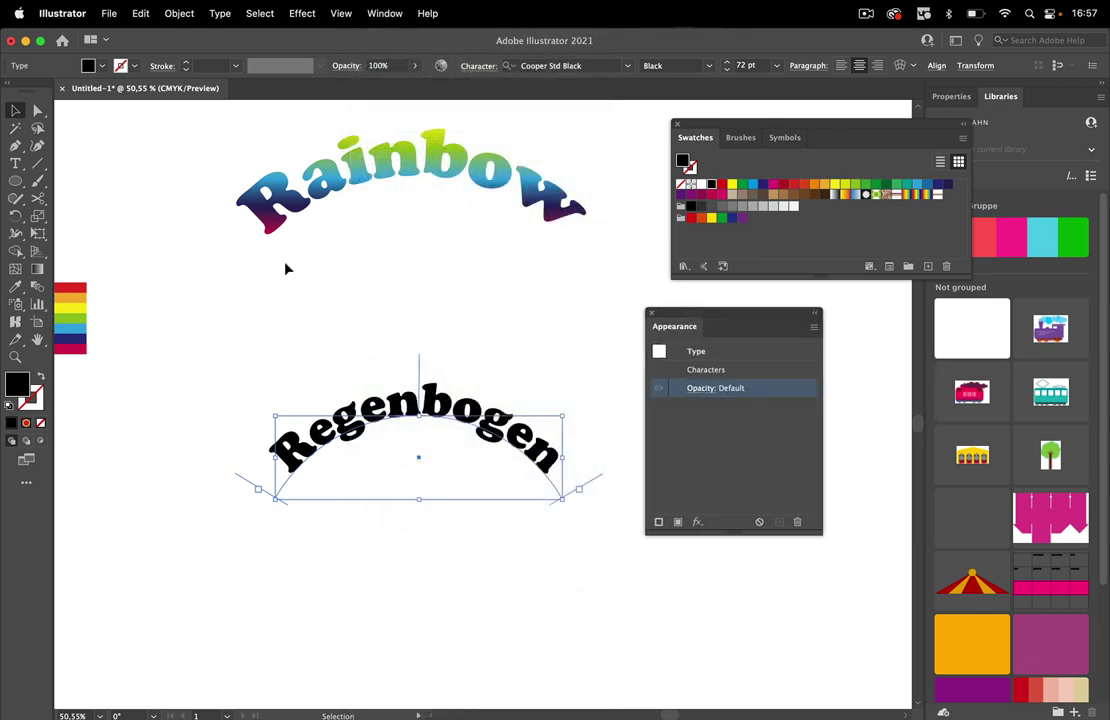
left_click(90, 65)
left_click(10, 91)
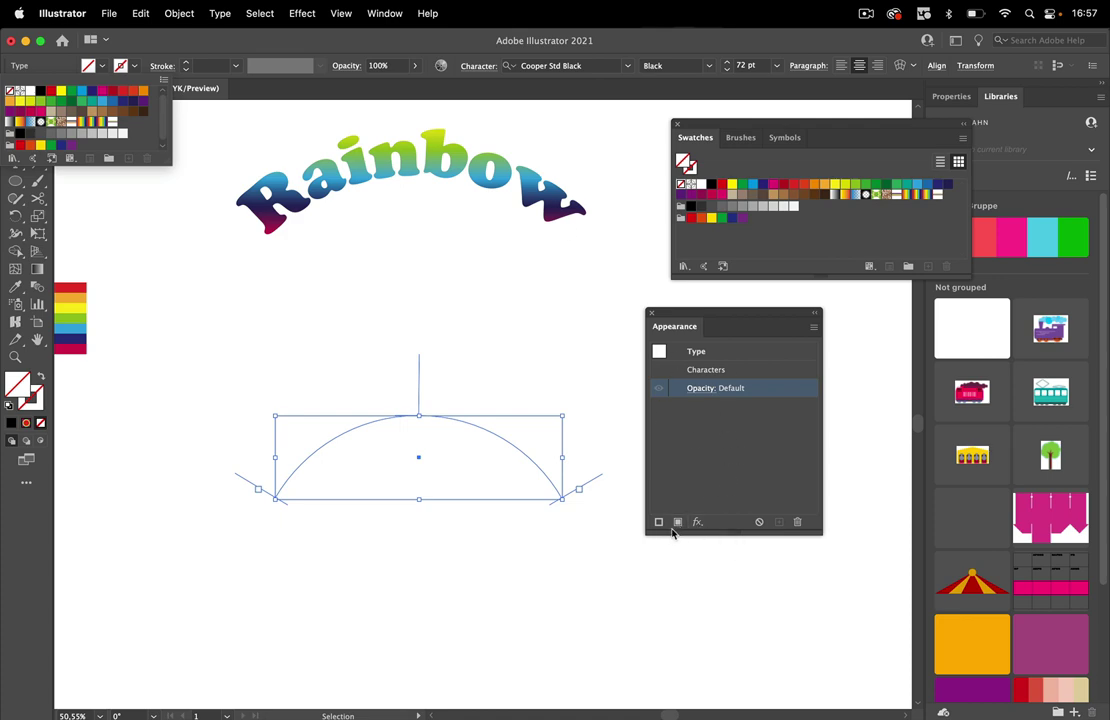
left_click(793, 388)
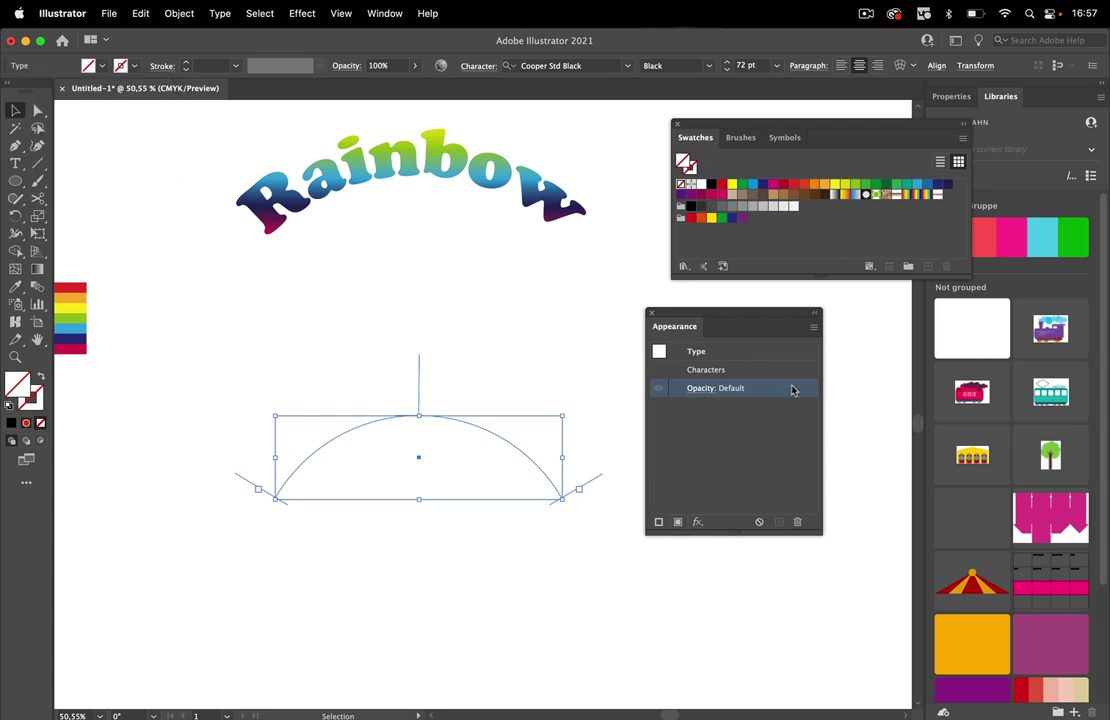
left_click(677, 521)
left_click(736, 406)
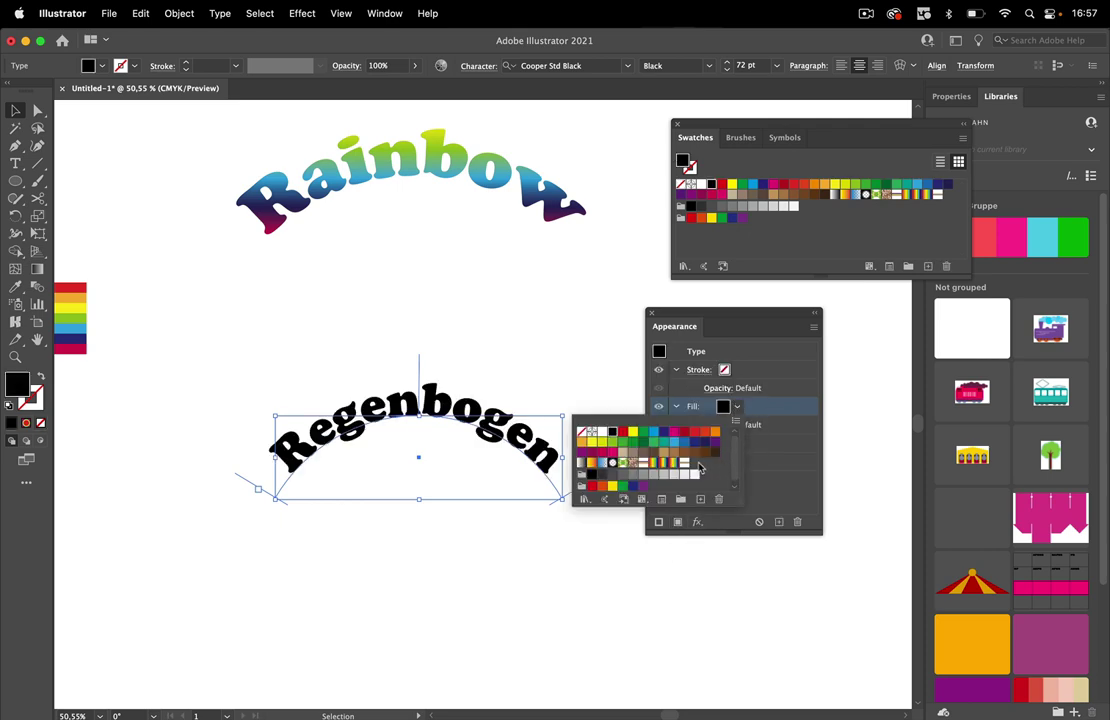
left_click(674, 466)
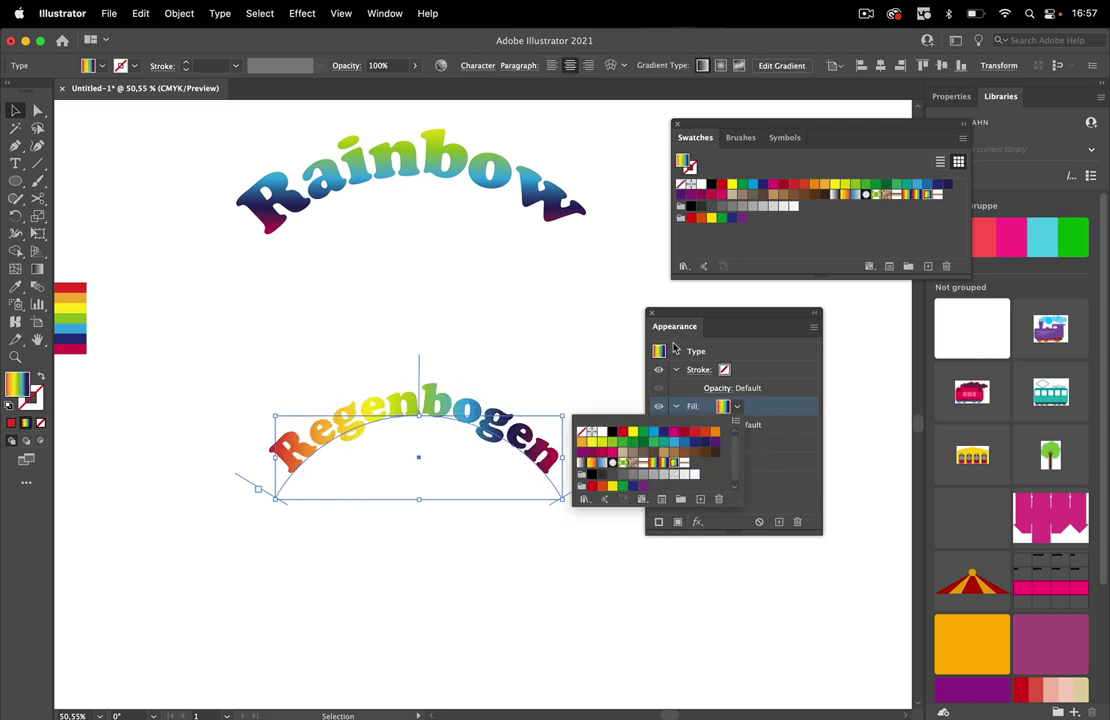
left_click(792, 412)
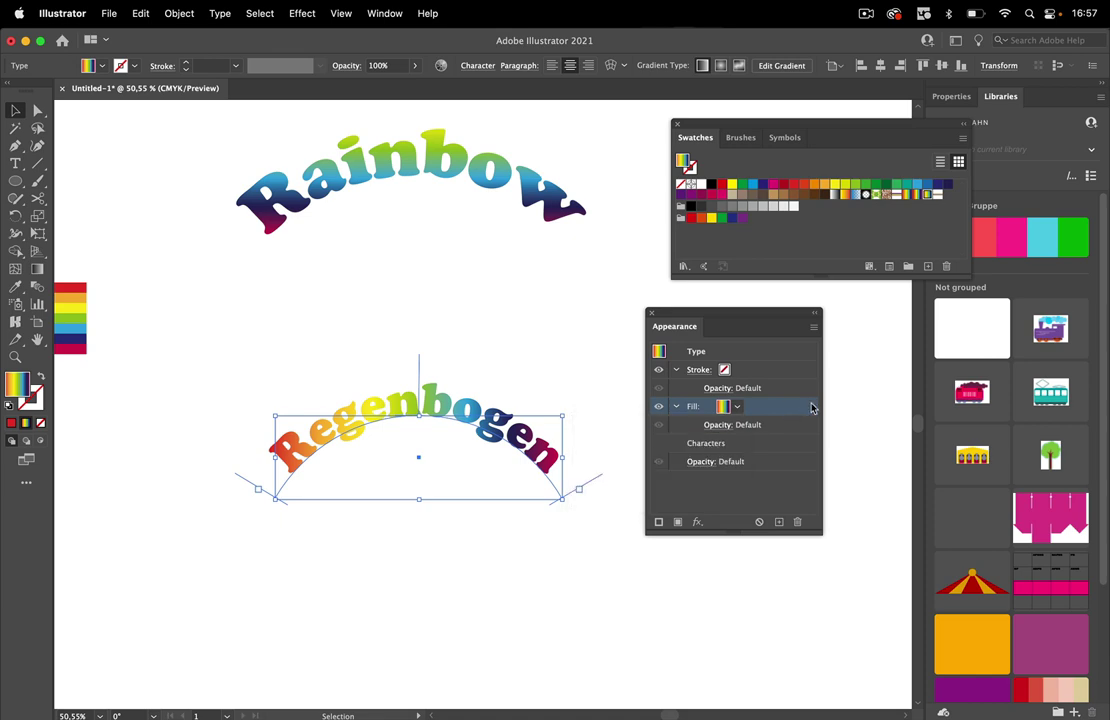
Change the "Regenbogen" fill's gradient type to radial and arrange the Gradient and Appearance panels beside the artwork
left_click(384, 13)
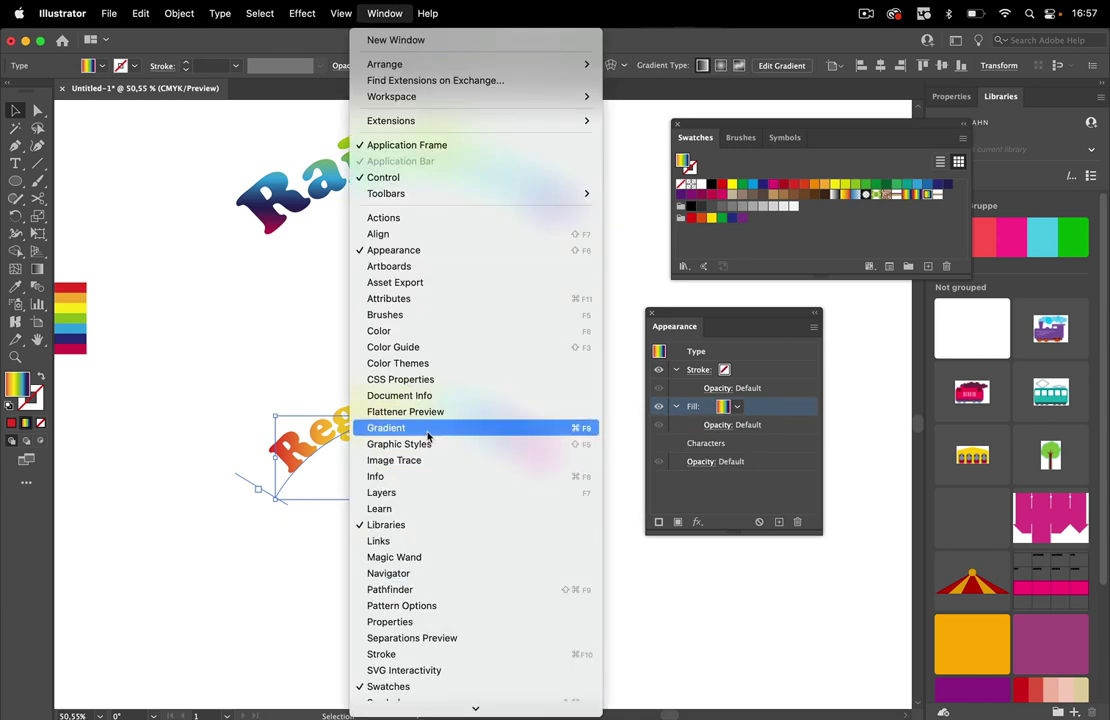
left_click(478, 434)
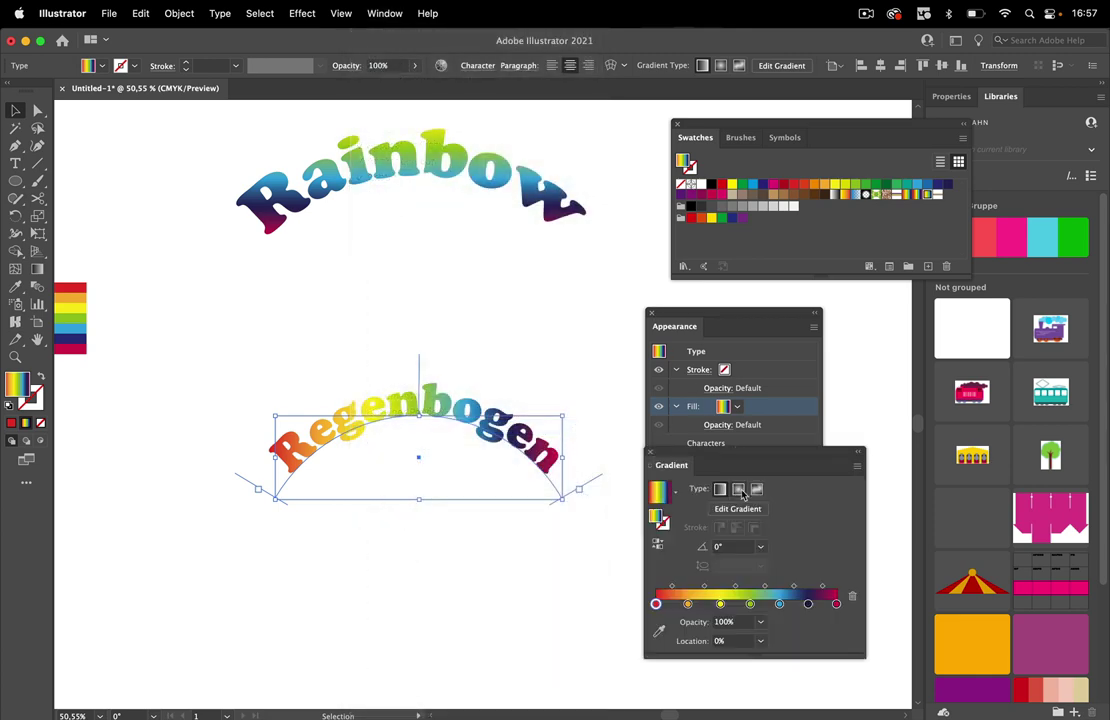
left_click(739, 489)
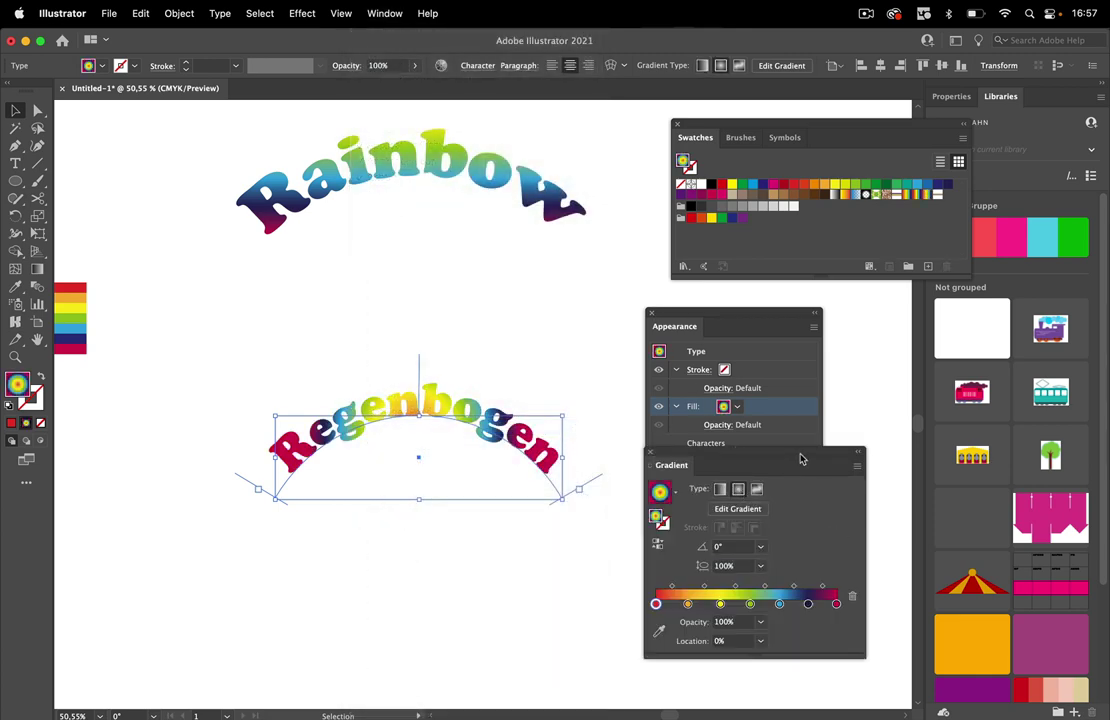
left_click_drag(800, 458, 803, 572)
left_click_drag(731, 322, 821, 348)
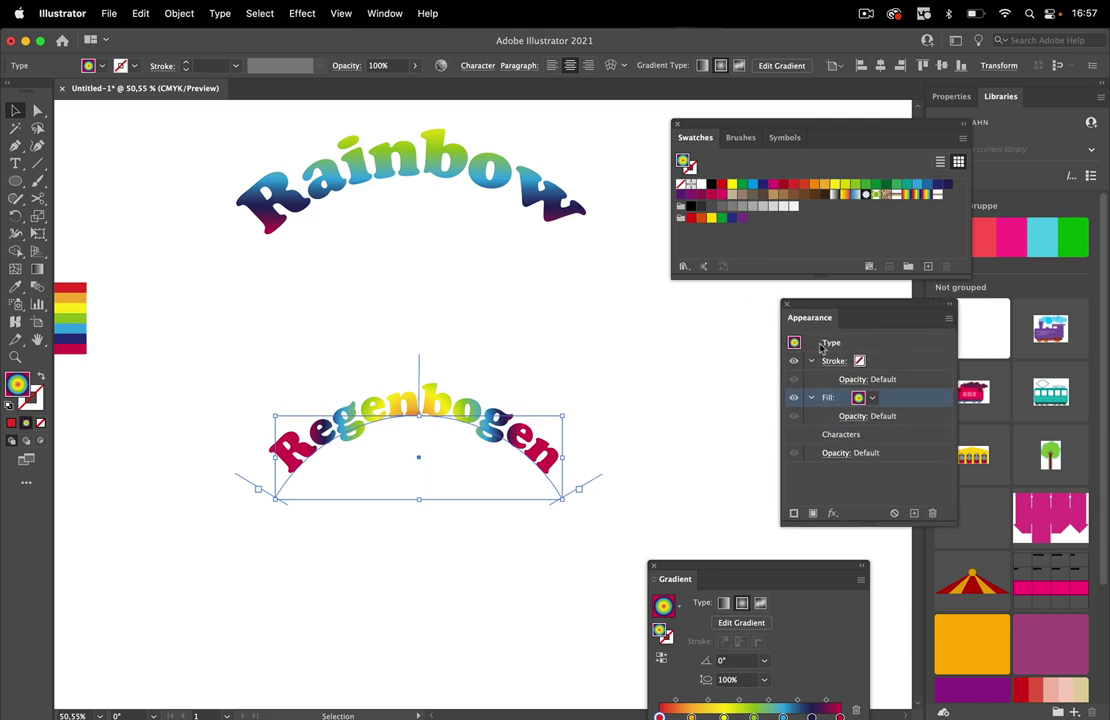
left_click_drag(739, 569, 703, 320)
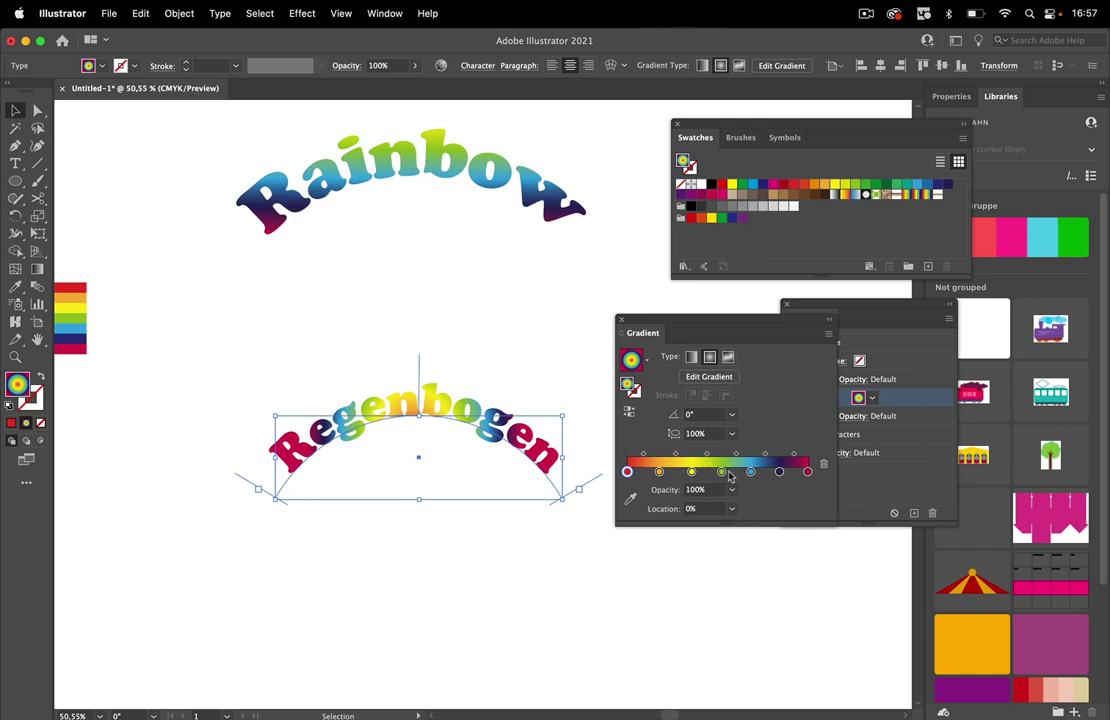
Compress the radial gradient's color stops toward its outer end, placing the first red stop at 67.85%
mouse_move(780, 472)
left_mouse_down()
mouse_move(798, 472)
mouse_move(779, 471)
left_mouse_up()
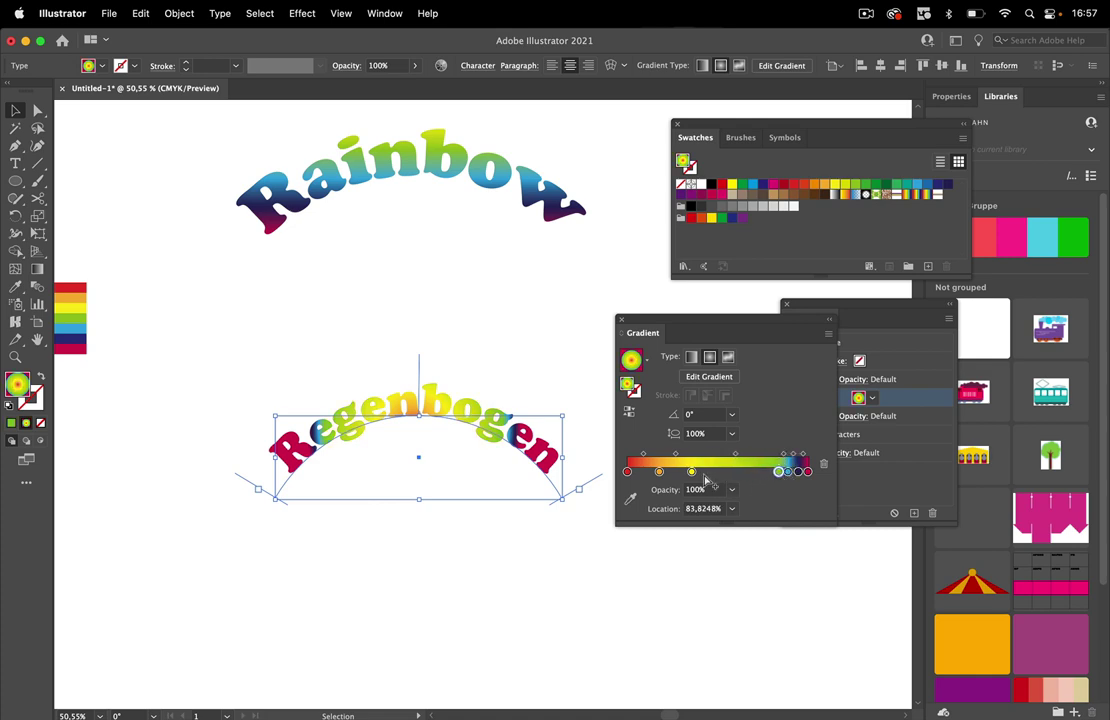
left_click_drag(691, 473, 757, 472)
left_click_drag(628, 472, 752, 472)
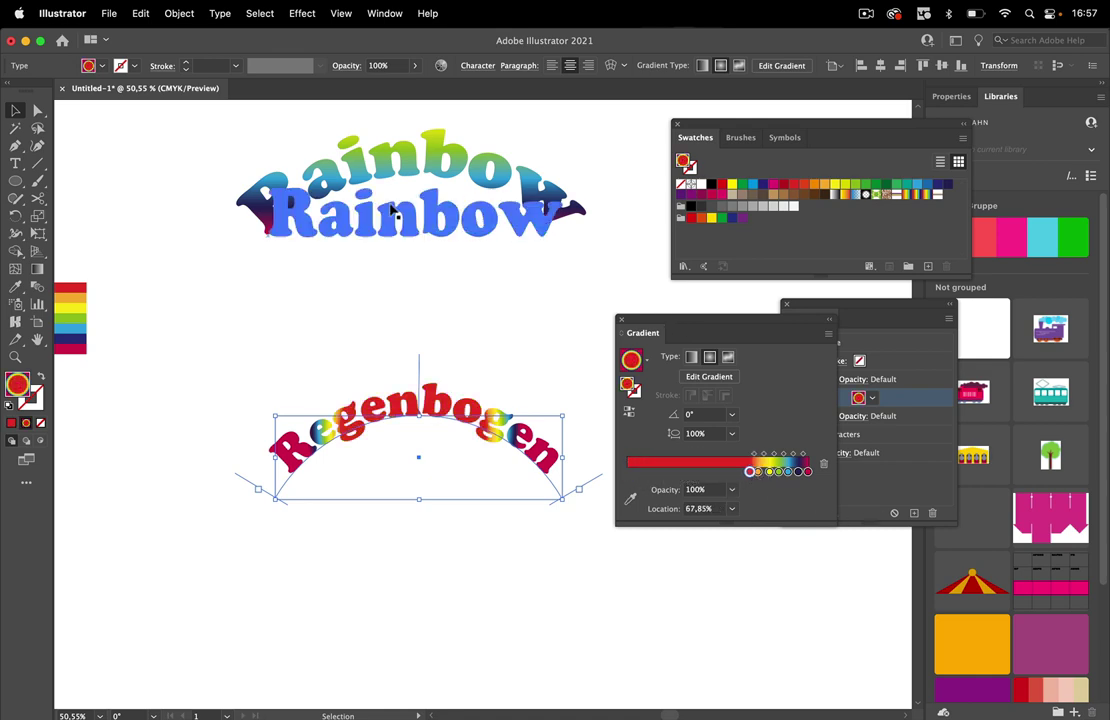
Move the radial gradient's center below the "Regenbogen" arc and enlarge its circle so the color bands roughly follow the lettering
left_click(37, 268)
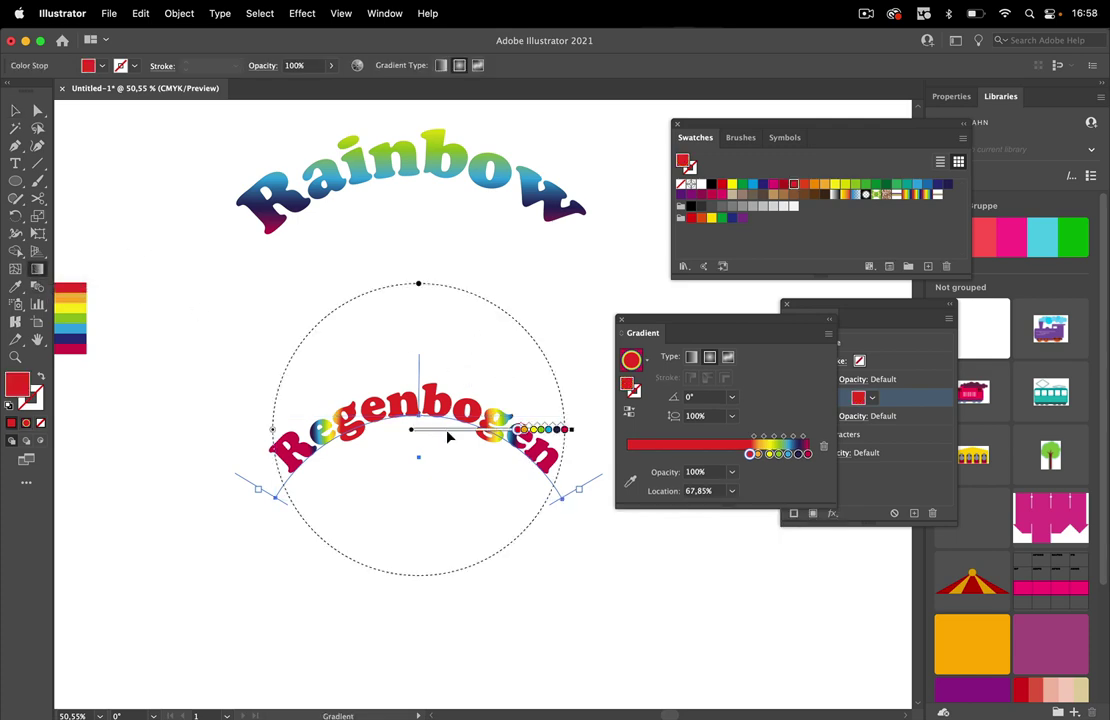
left_click_drag(449, 436, 448, 540)
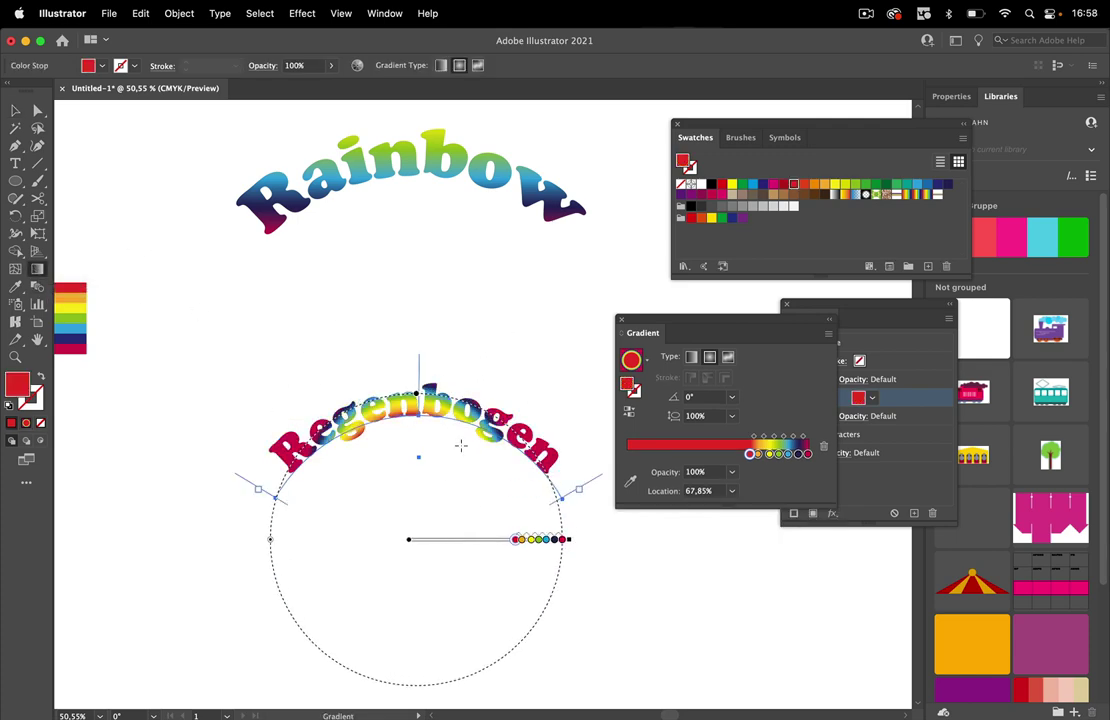
left_click_drag(268, 543, 151, 540)
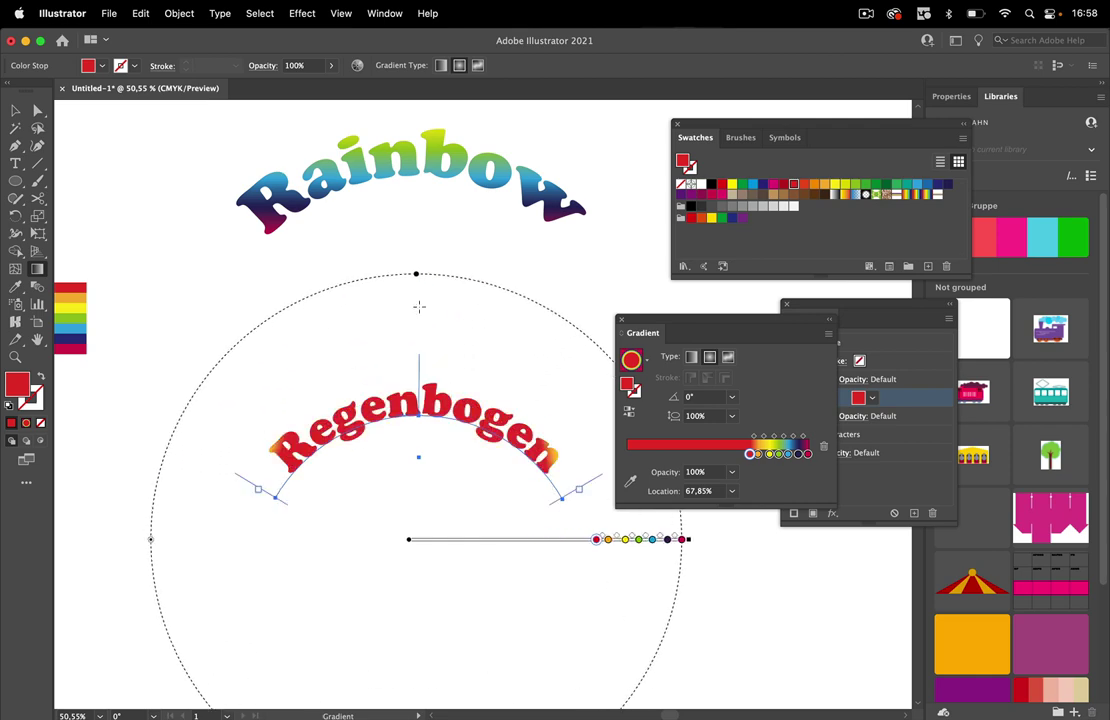
left_click_drag(507, 544, 498, 652)
scroll(487, 511, "down", 5)
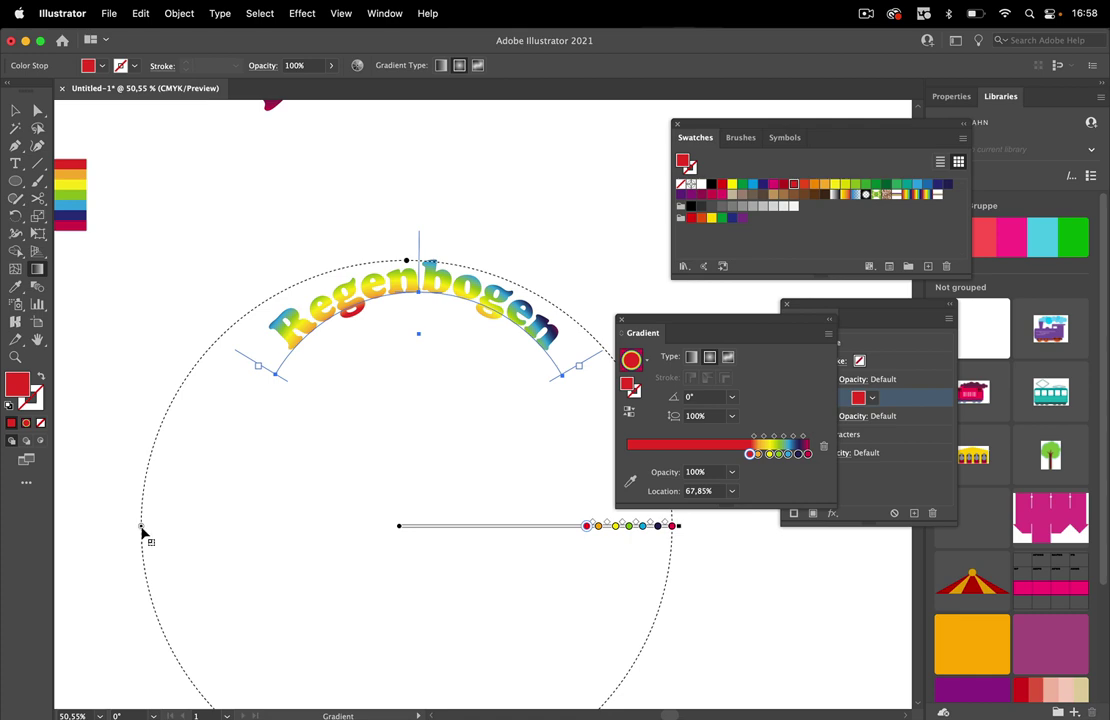
left_click_drag(144, 528, 197, 528)
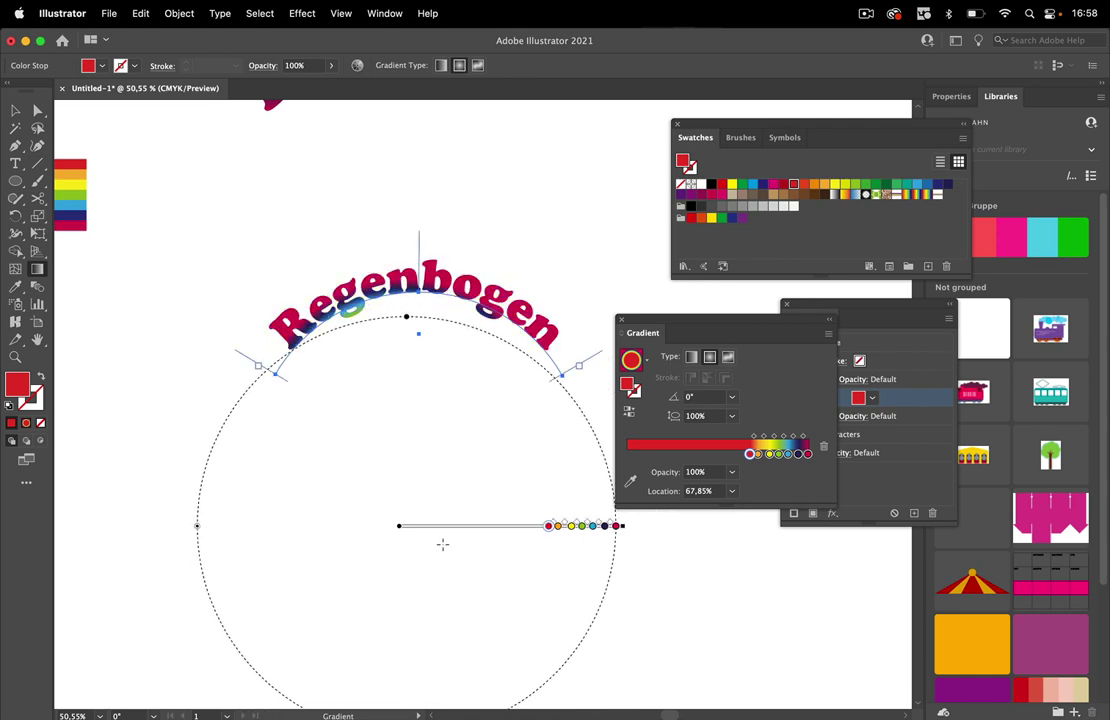
left_click_drag(457, 532, 466, 487)
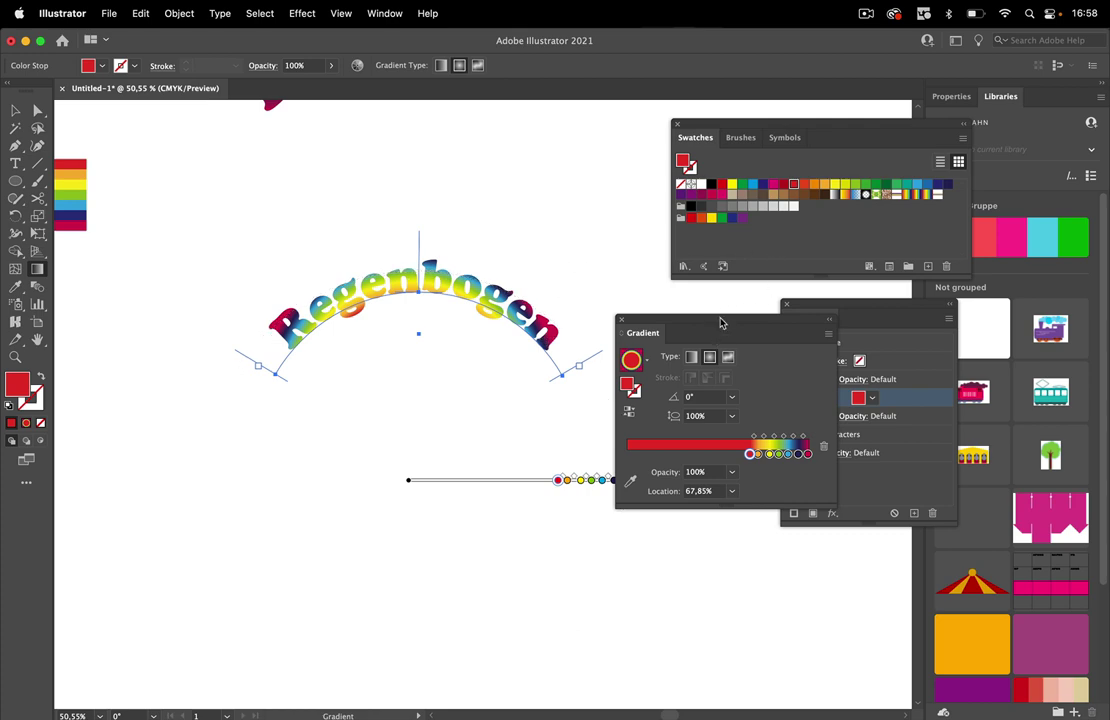
Fine-tune the radial gradient's radius and center to follow the "Regenbogen" letters, clear the Gradient panel from the artwork, and deselect the text
left_click_drag(721, 322, 692, 72)
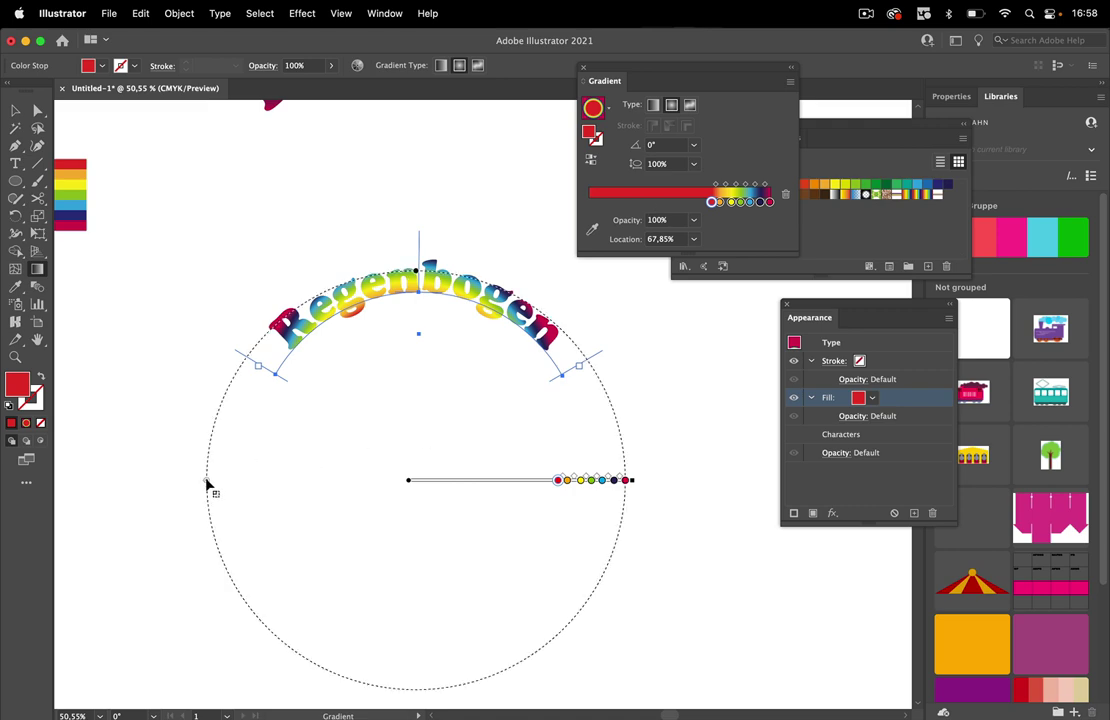
left_click_drag(211, 488, 243, 481)
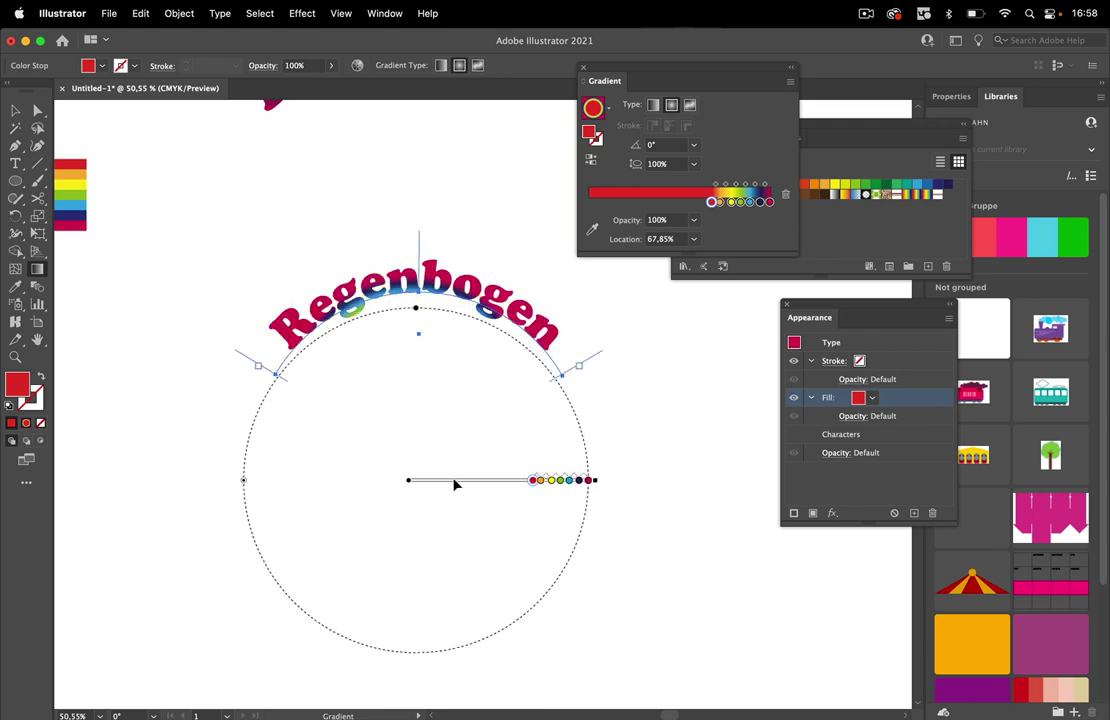
left_click_drag(454, 484, 464, 452)
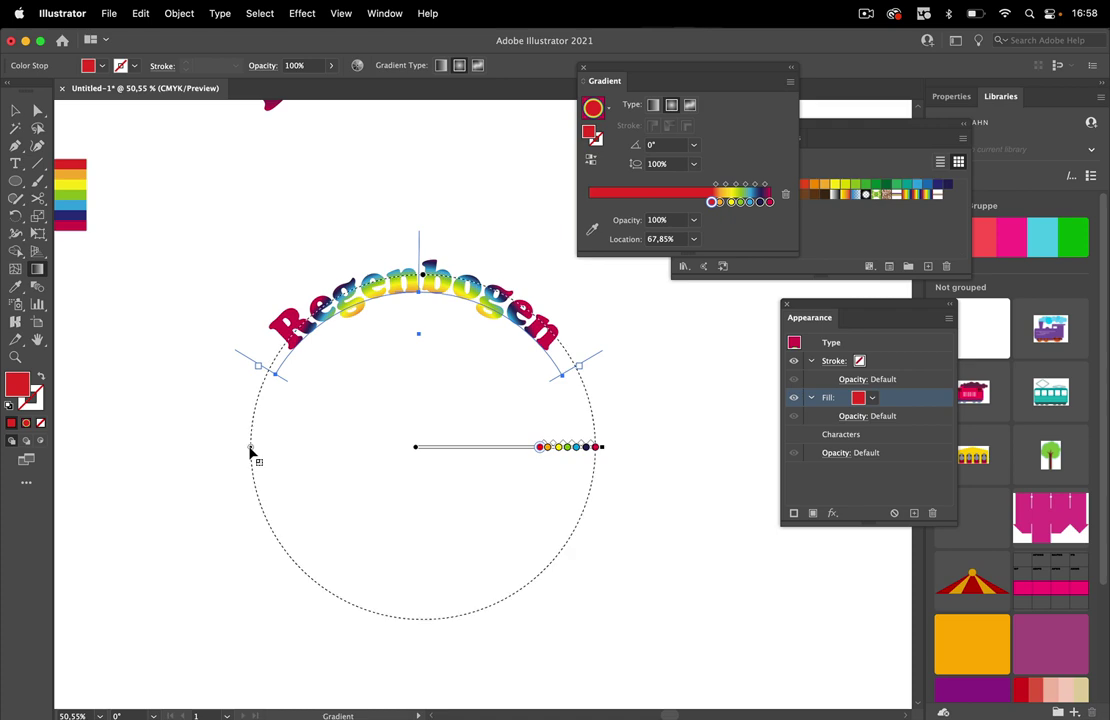
left_click_drag(251, 451, 223, 448)
left_click_drag(453, 447, 455, 476)
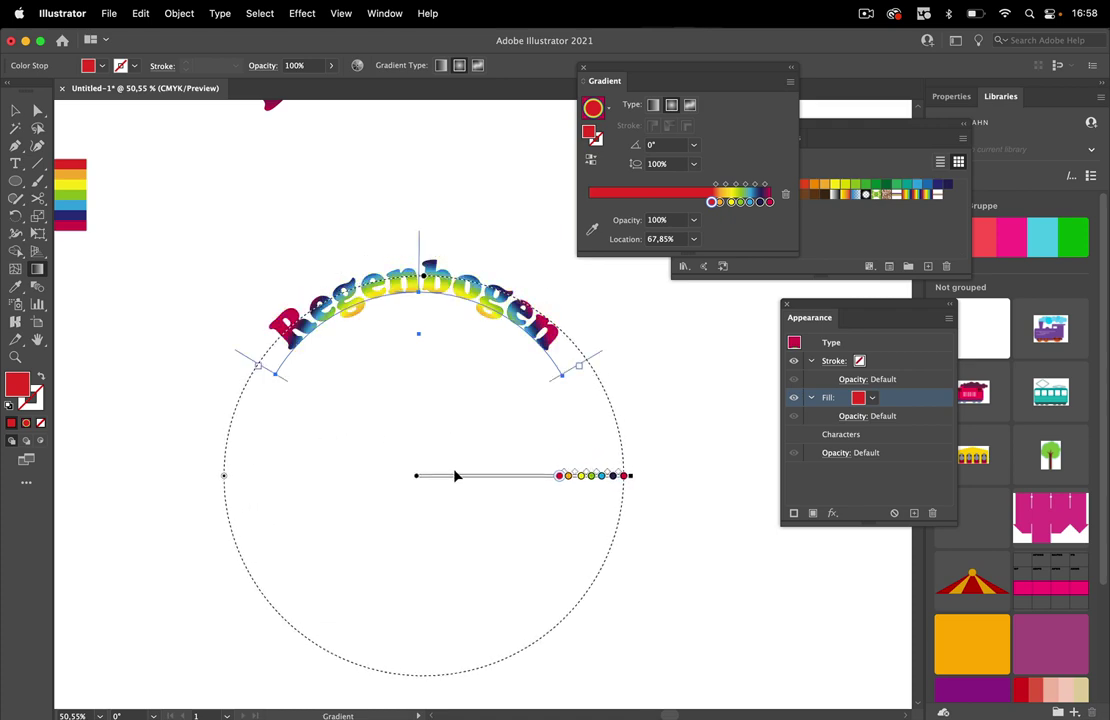
left_click(16, 110)
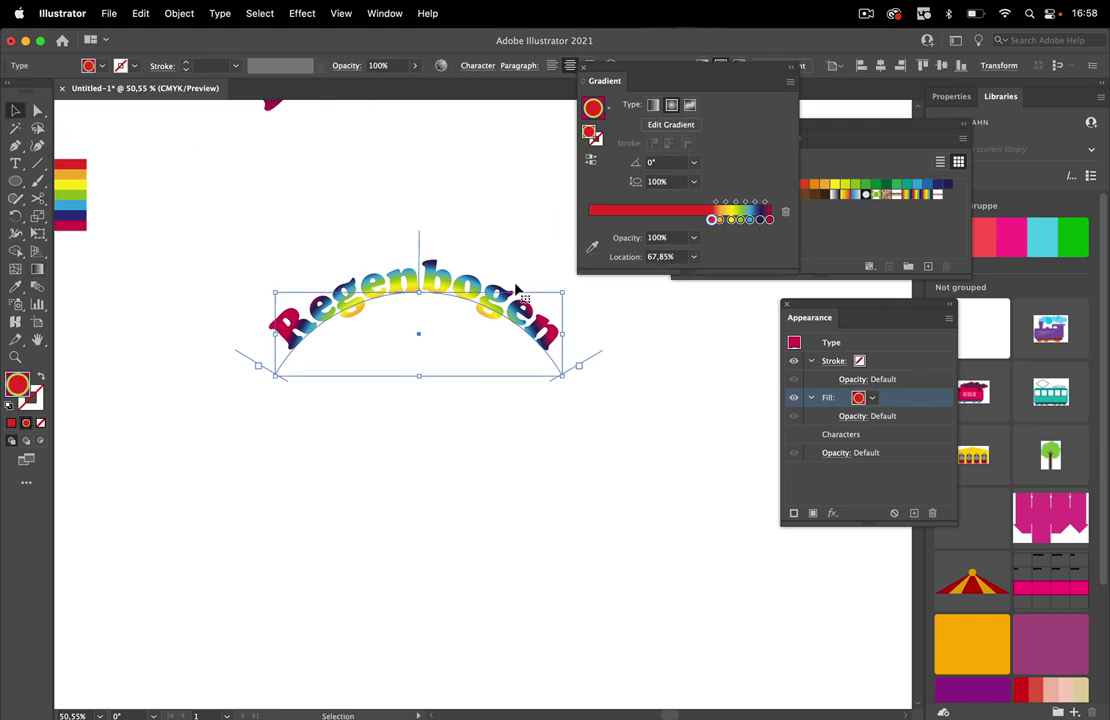
left_click_drag(652, 77, 698, 514)
left_click(878, 484)
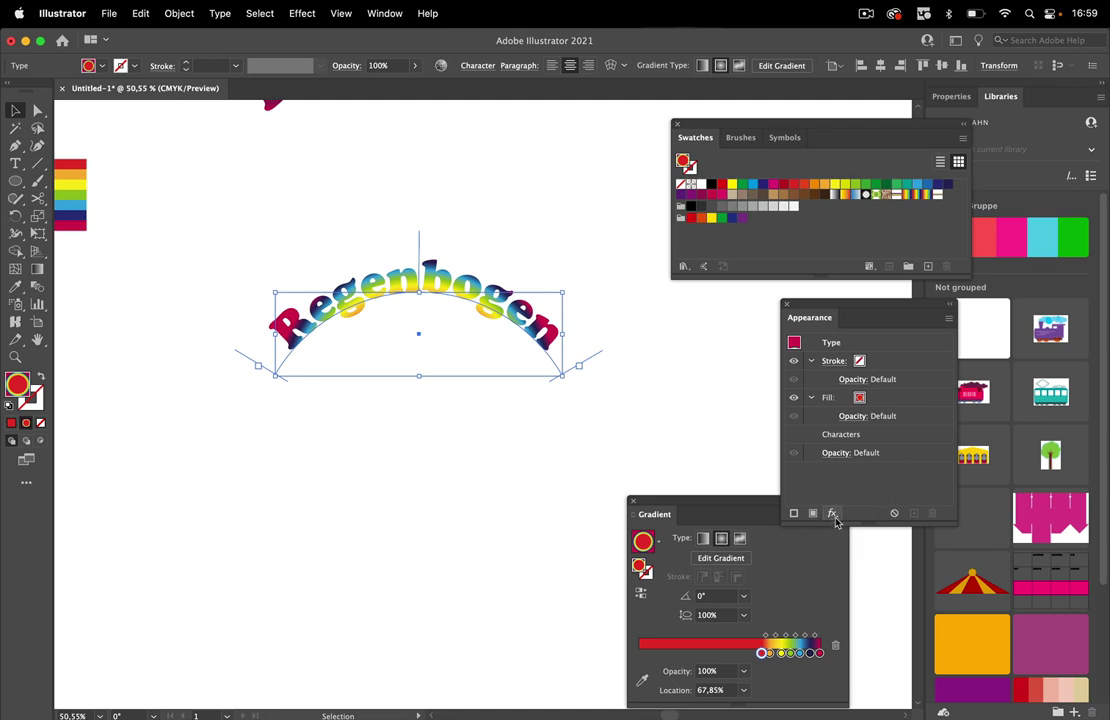
left_click(612, 456)
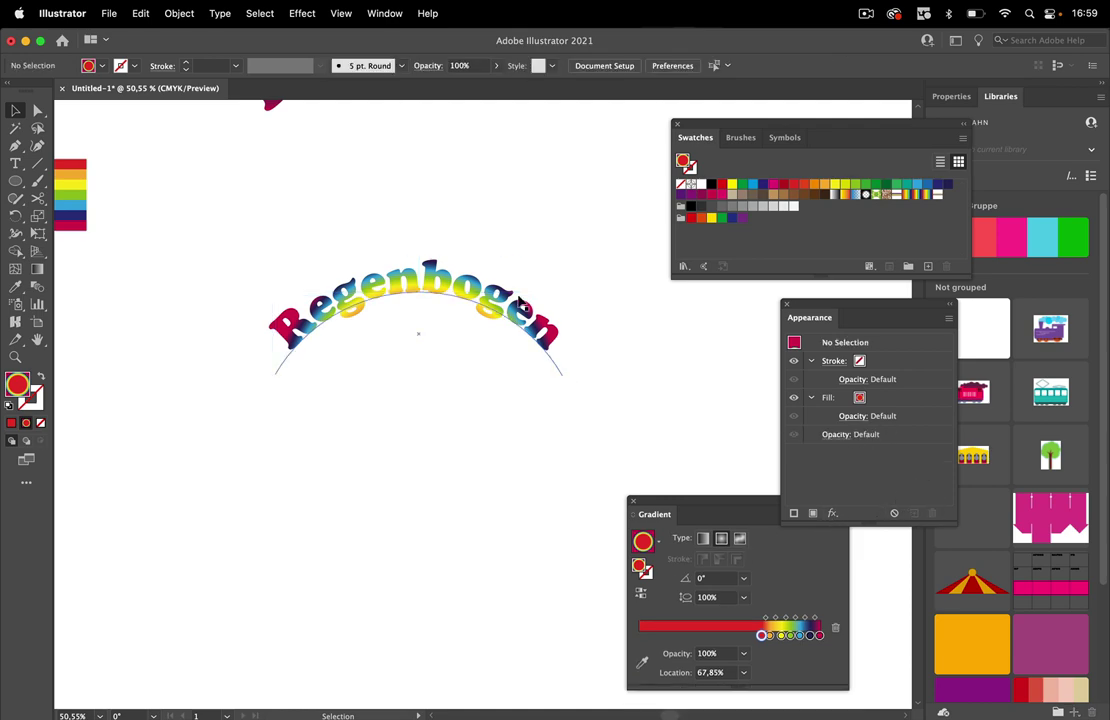
Duplicate the gradient "Regenbogen" text below the original, clear the copy's appearance, and place it closer to the original
mouse_move(538, 334)
left_mouse_down()
mouse_move(527, 225)
mouse_move(528, 437)
left_mouse_up()
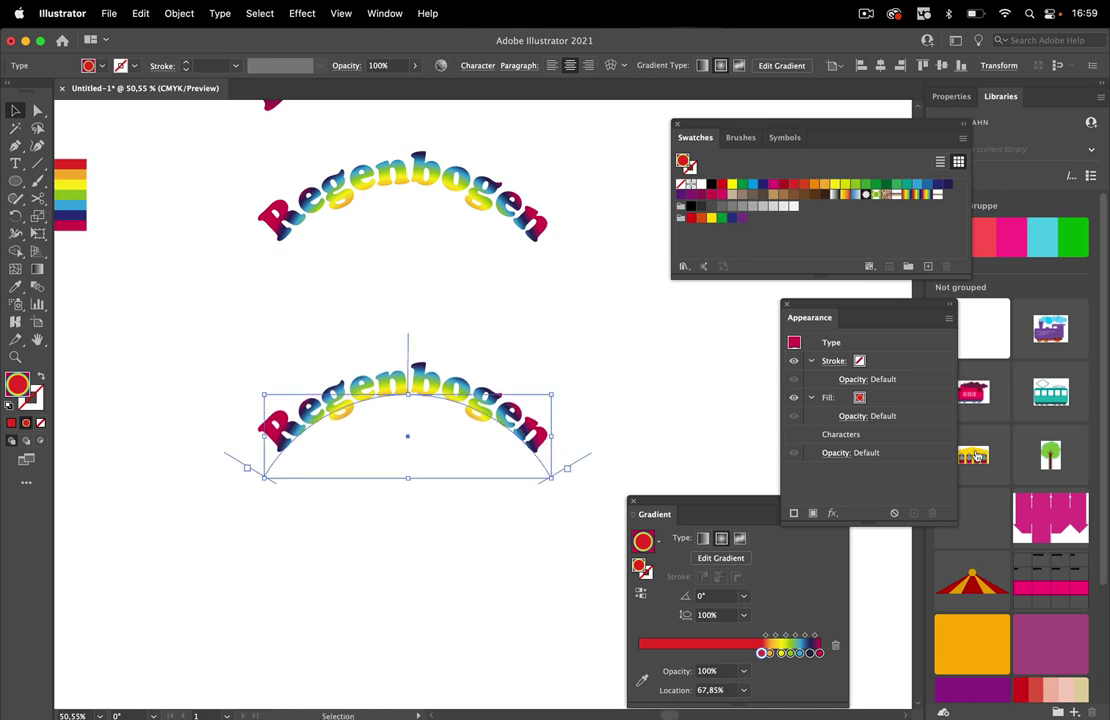
left_click(894, 513)
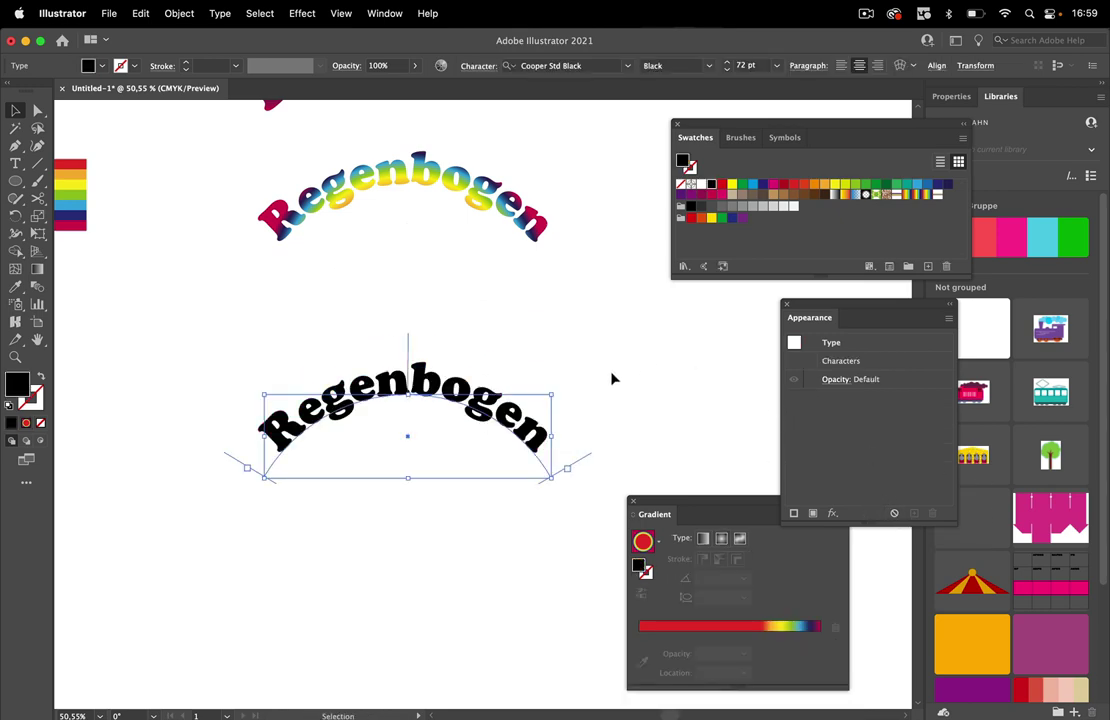
left_click_drag(545, 430, 536, 377)
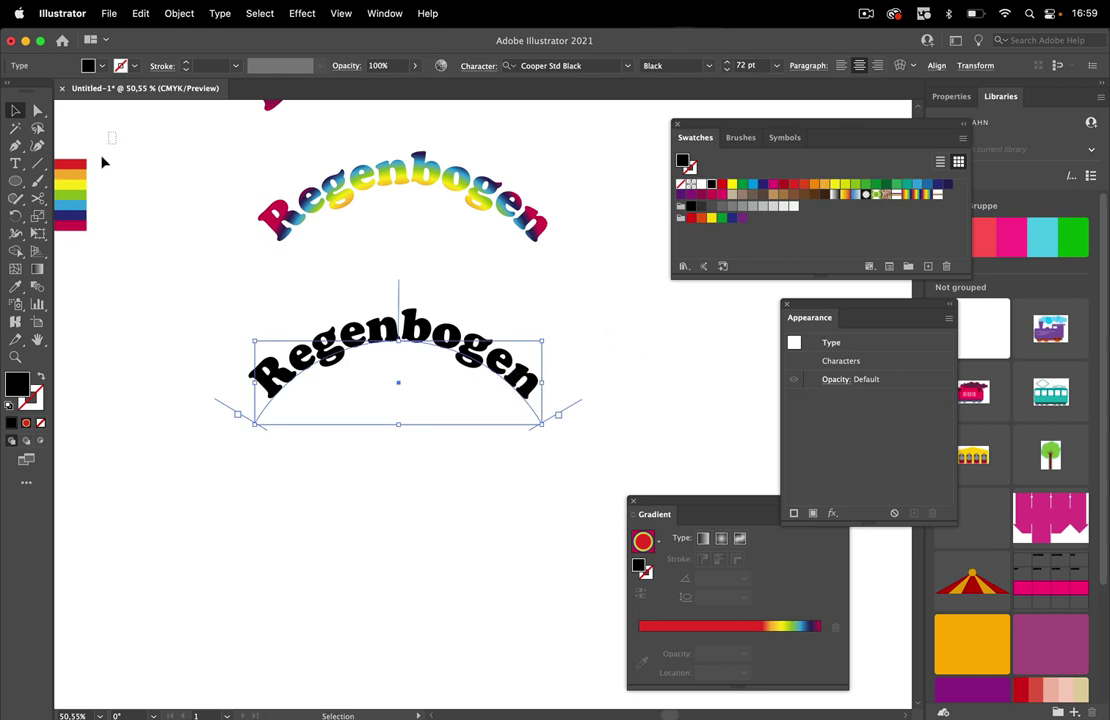
Move the seven rainbow stripes beneath the black "Regenbogen" text and reduce their overall height
scroll(60, 270, "left", 5)
left_click_drag(164, 210, 549, 460)
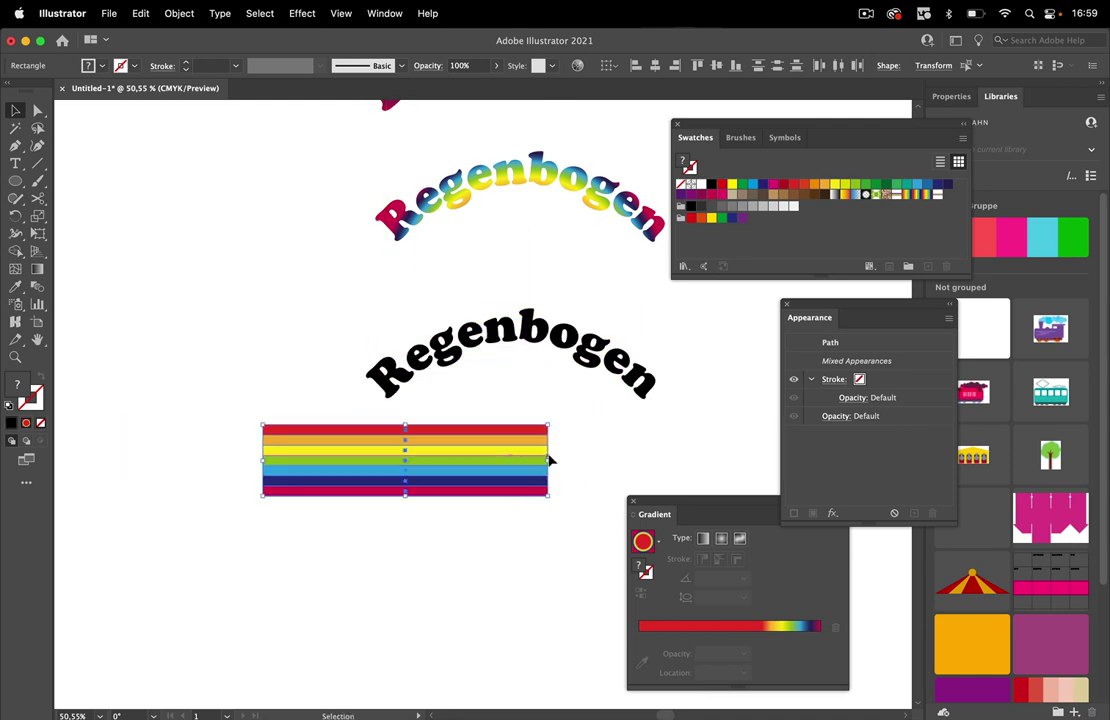
left_click_drag(671, 500, 828, 570)
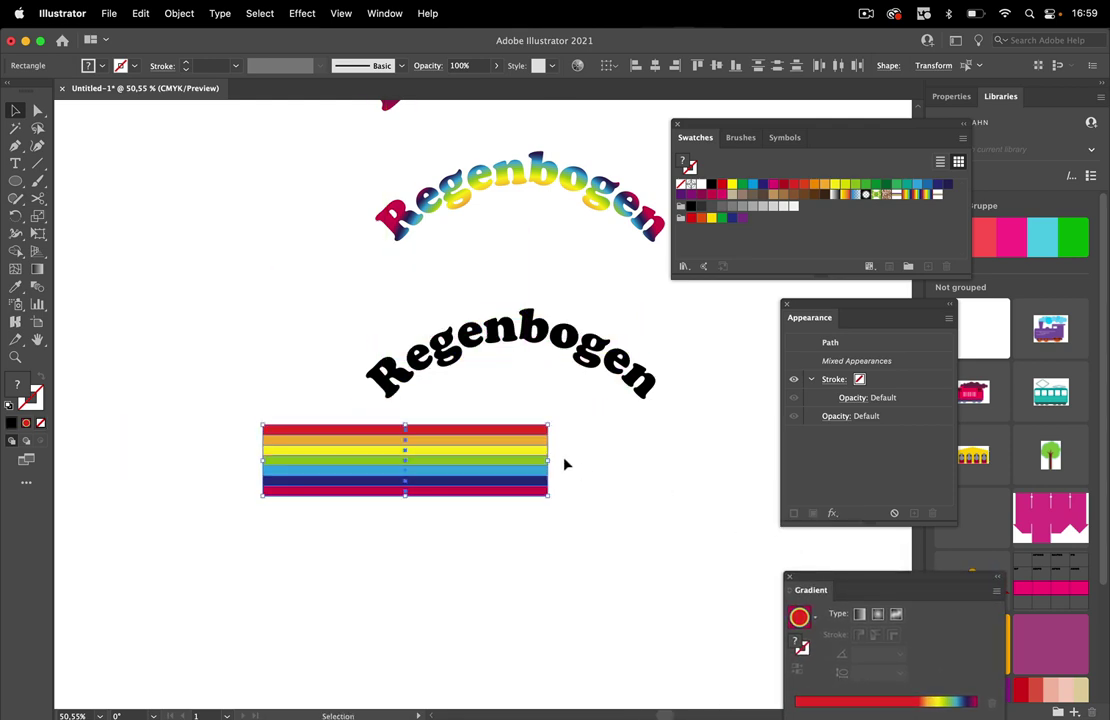
left_click_drag(500, 452, 612, 441)
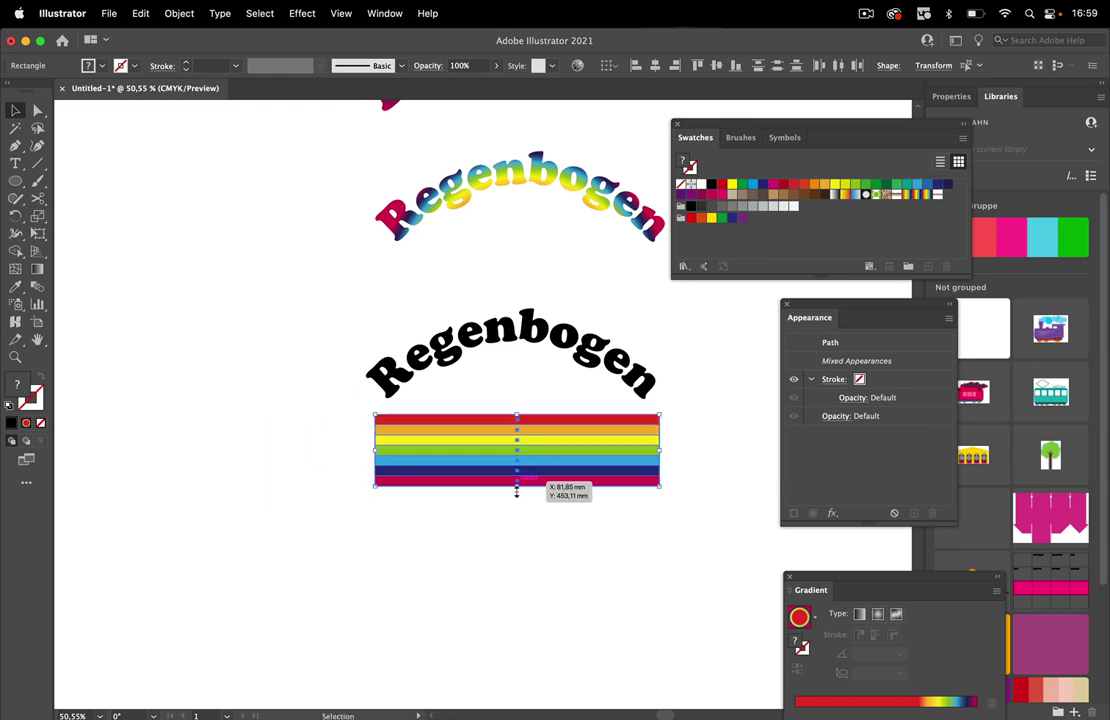
left_click_drag(518, 485, 550, 503)
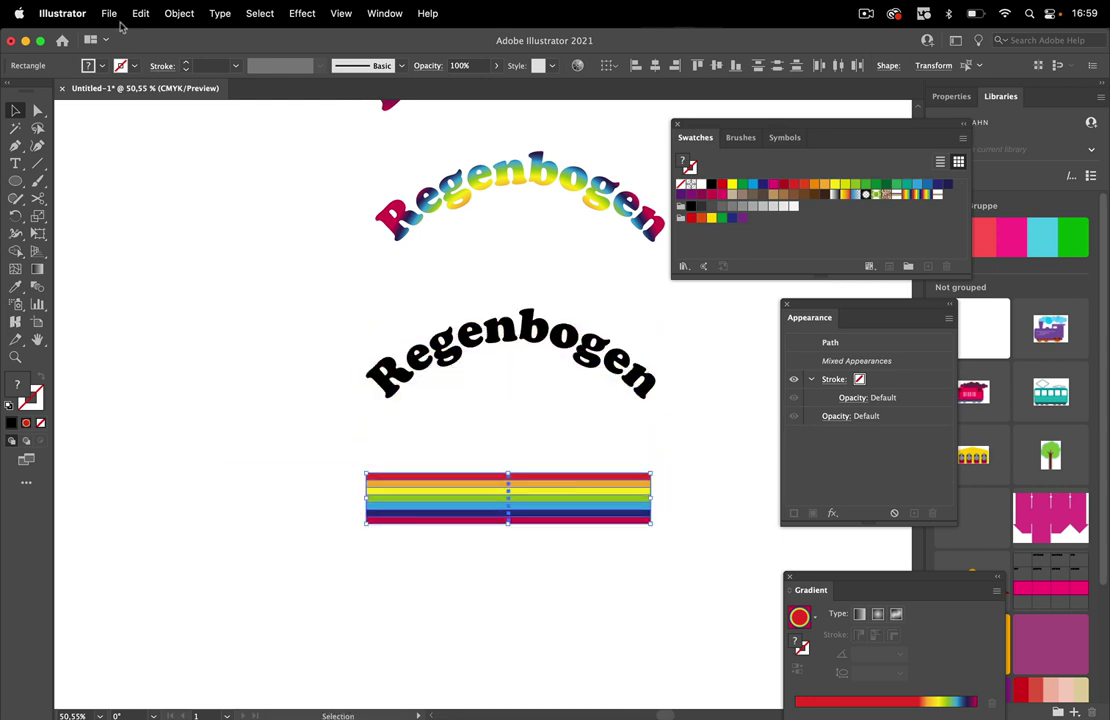
Warp the rainbow stripes with a horizontal Arc envelope at 61% bend and place the arch behind the black "Regenbogen" text
left_click(182, 14)
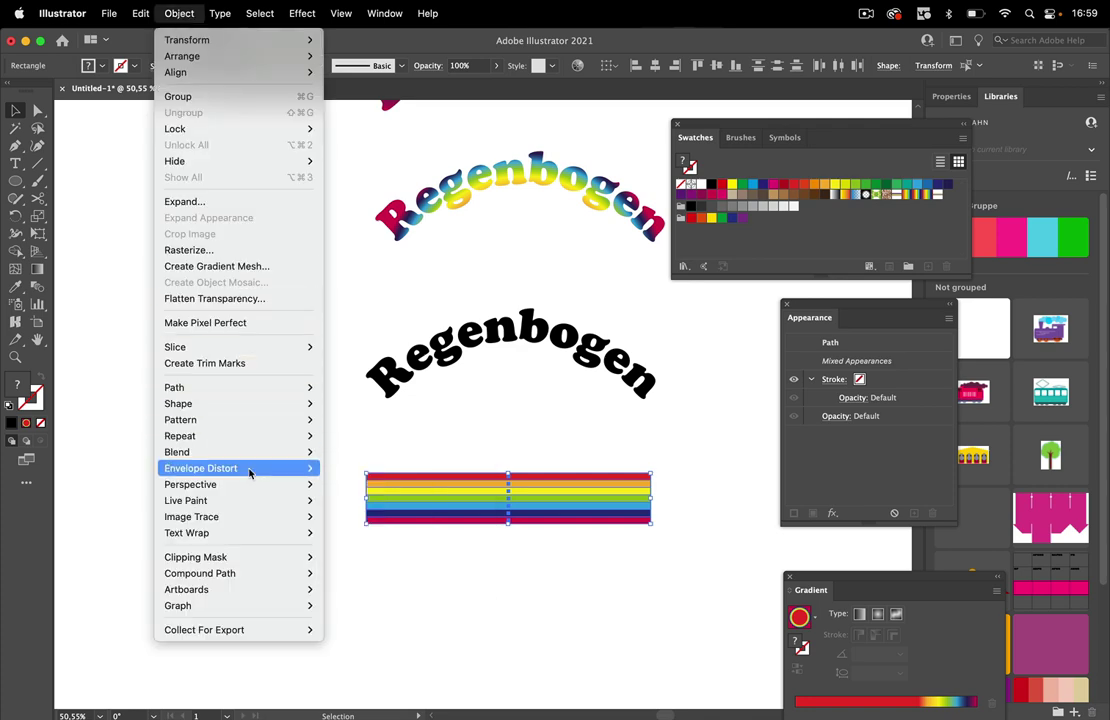
mouse_move(265, 466)
left_click(350, 469)
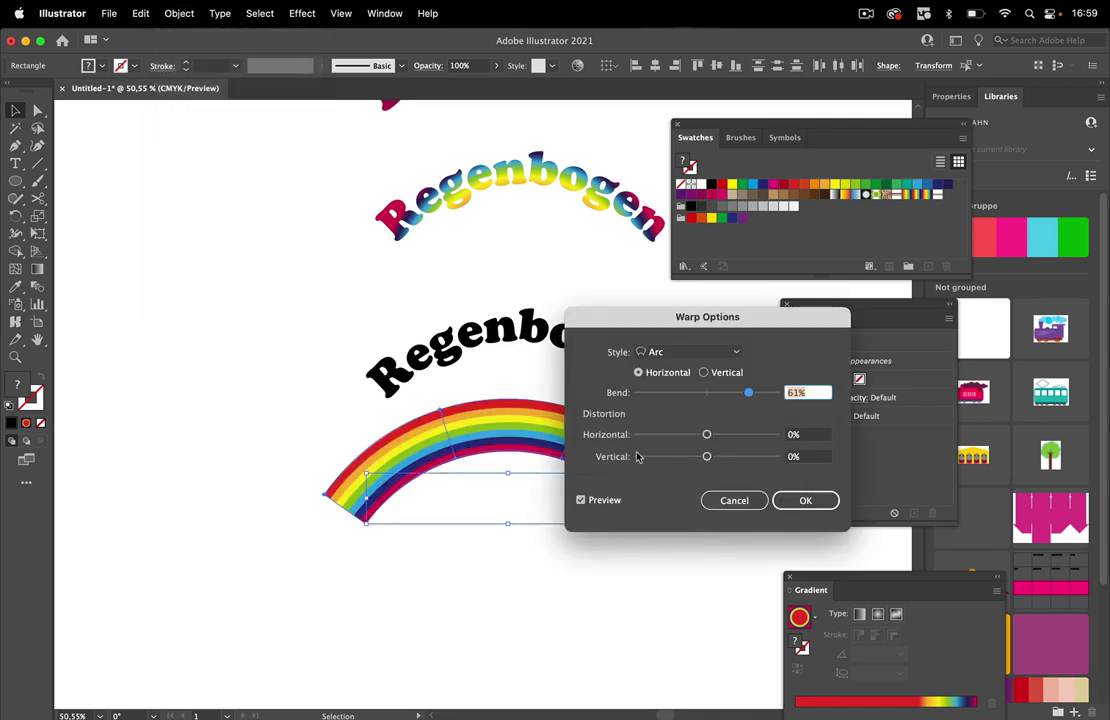
left_click(826, 501)
left_click_drag(600, 451, 625, 361)
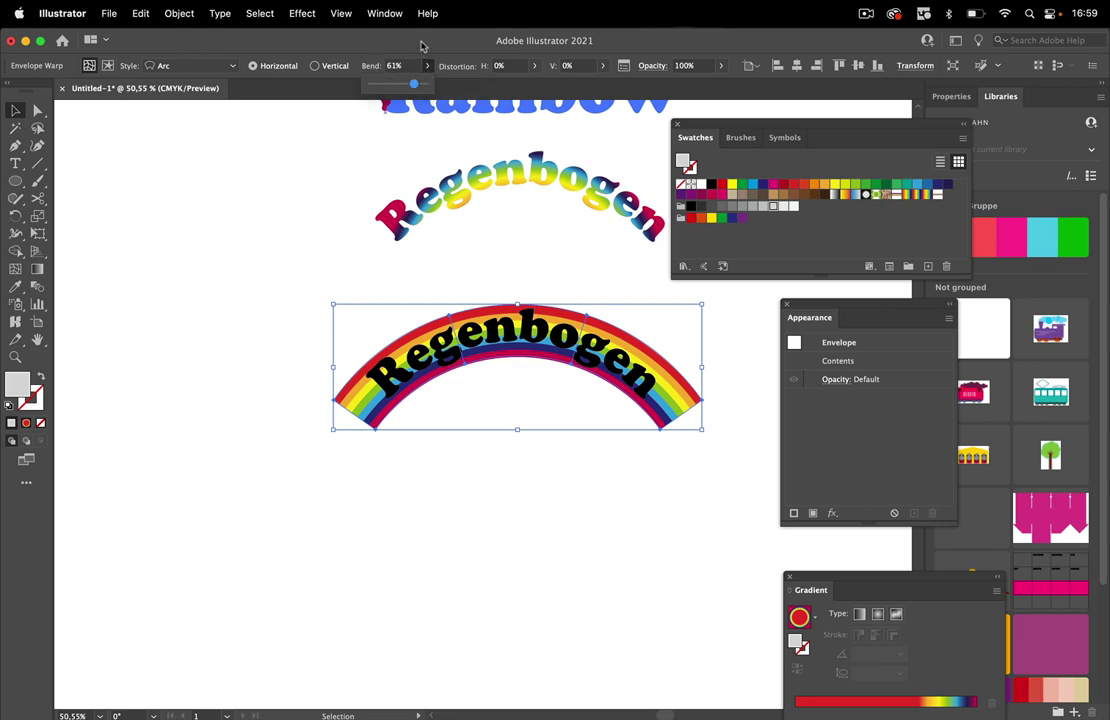
Set the rainbow envelope's bend to 57% and position the arch behind the black "Regenbogen" text
left_click(427, 66)
mouse_move(413, 83)
left_mouse_down()
mouse_move(423, 87)
mouse_move(411, 86)
left_mouse_up()
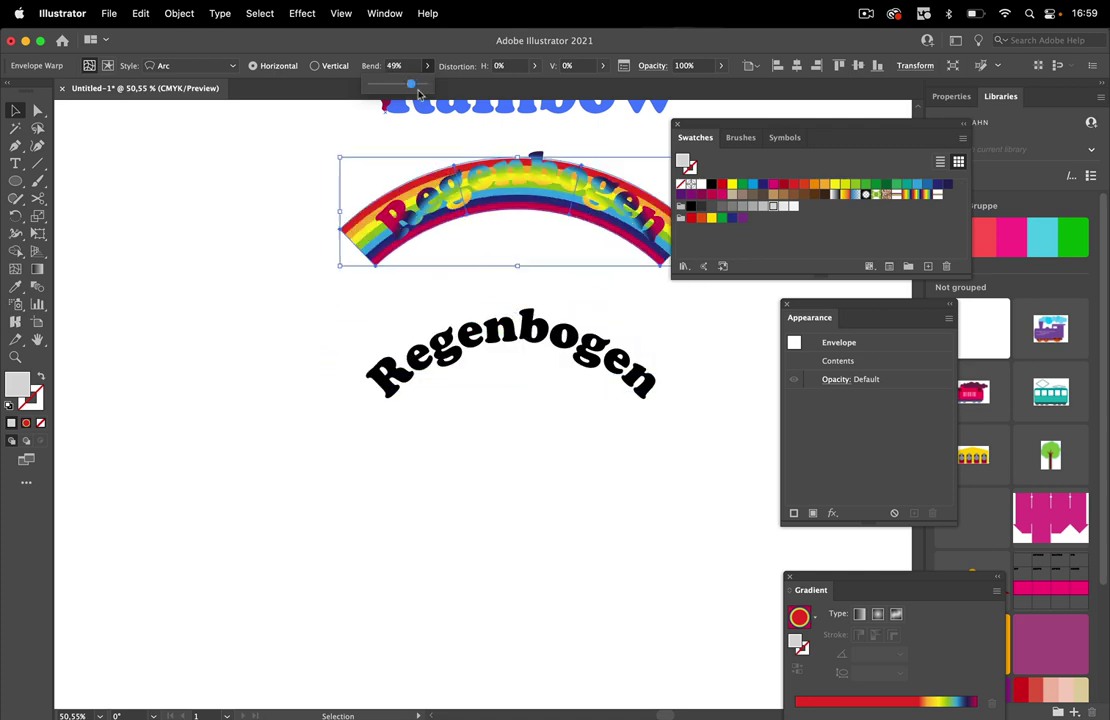
left_click_drag(372, 245, 368, 335)
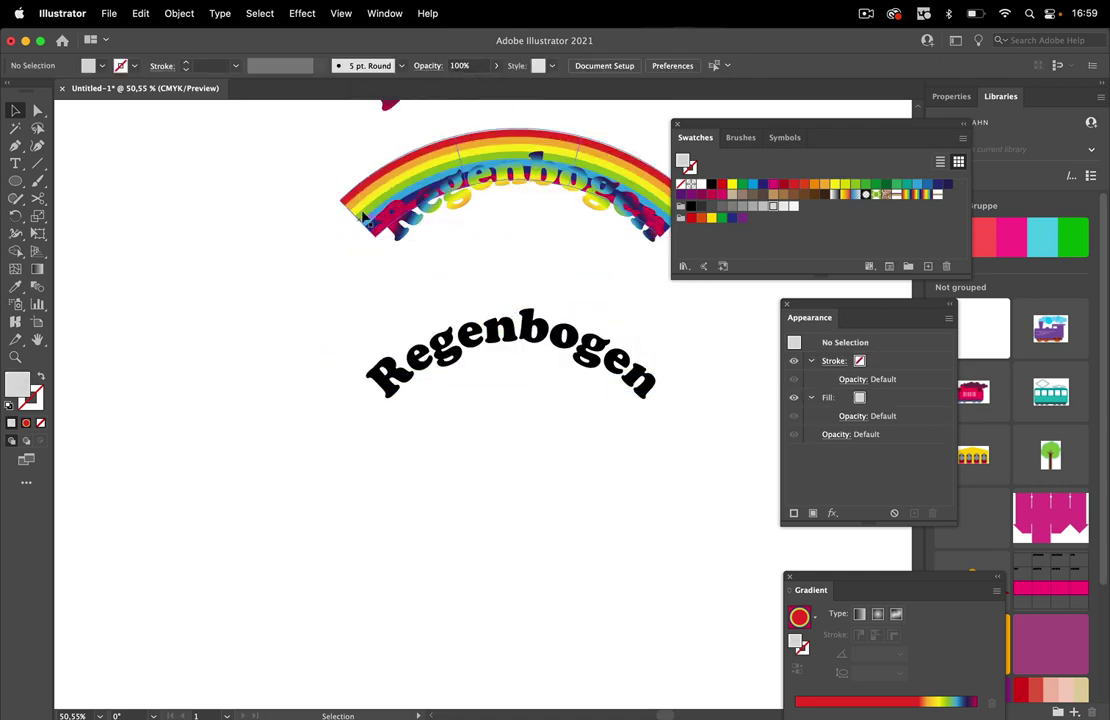
left_click_drag(347, 205, 340, 344)
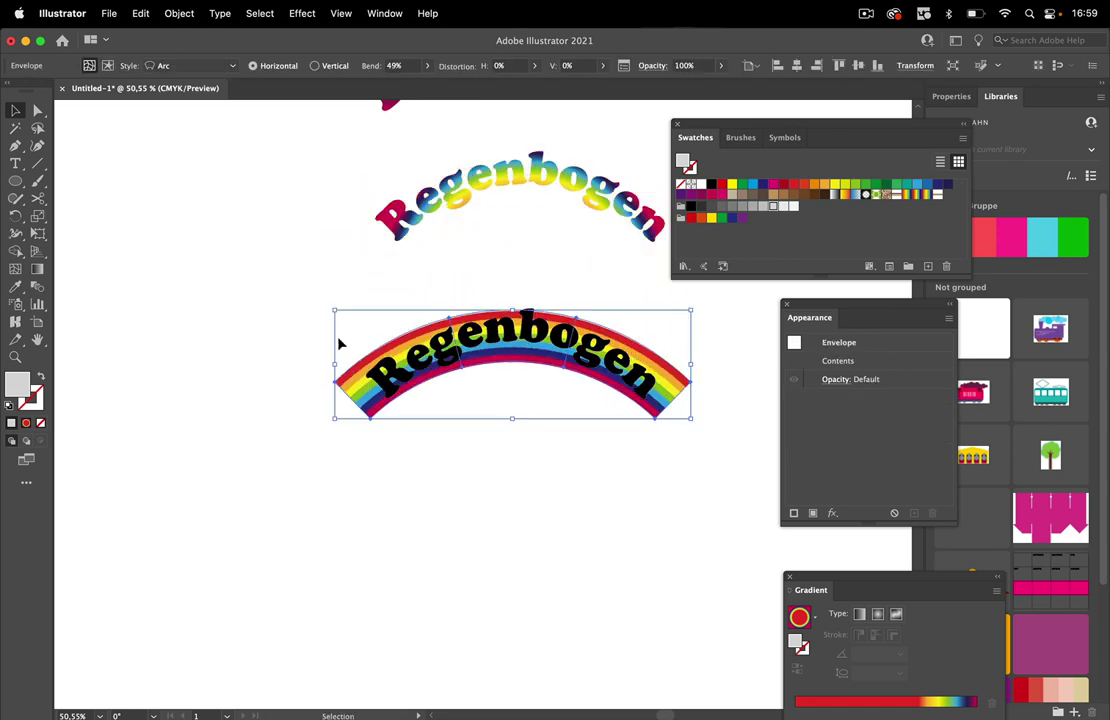
left_click(428, 66)
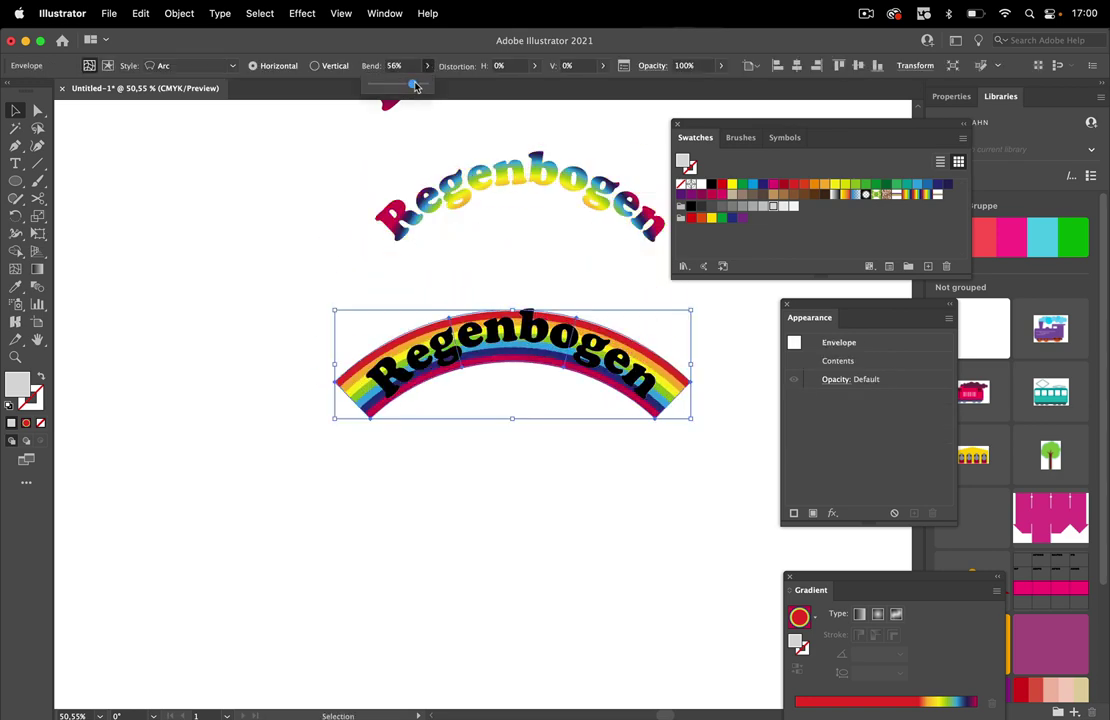
left_click_drag(416, 86, 417, 87)
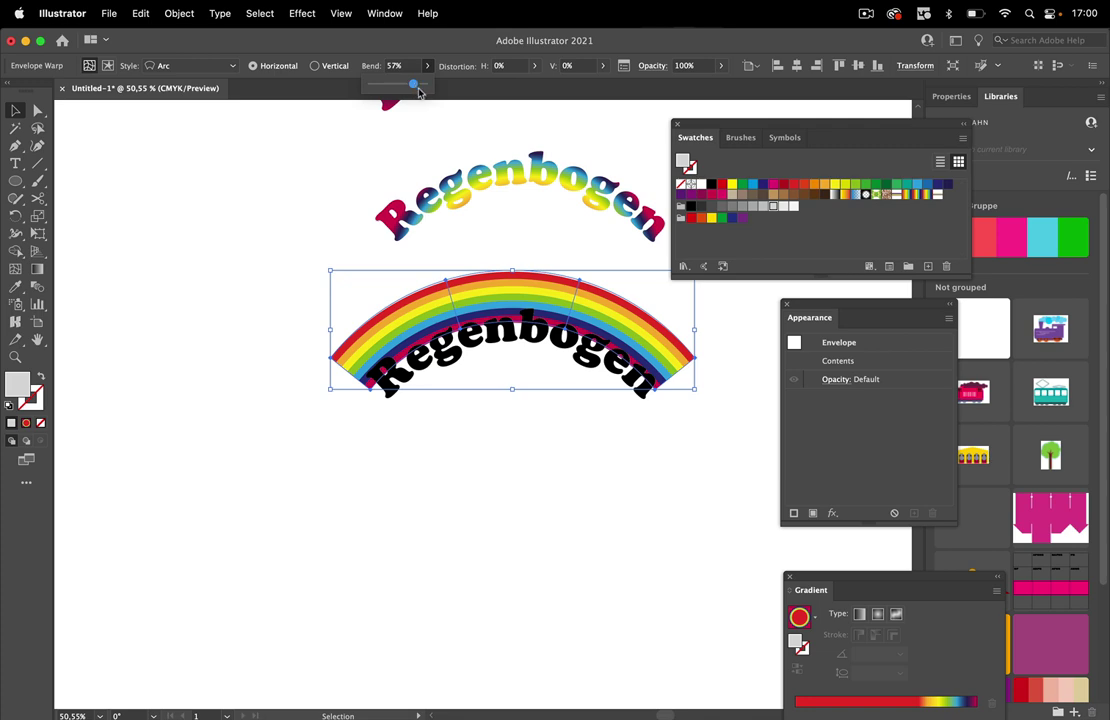
left_click_drag(643, 330, 648, 369)
Make a clipping mask from the warped rainbow stripes and the black "Regenbogen" text
left_click_drag(357, 312, 572, 458)
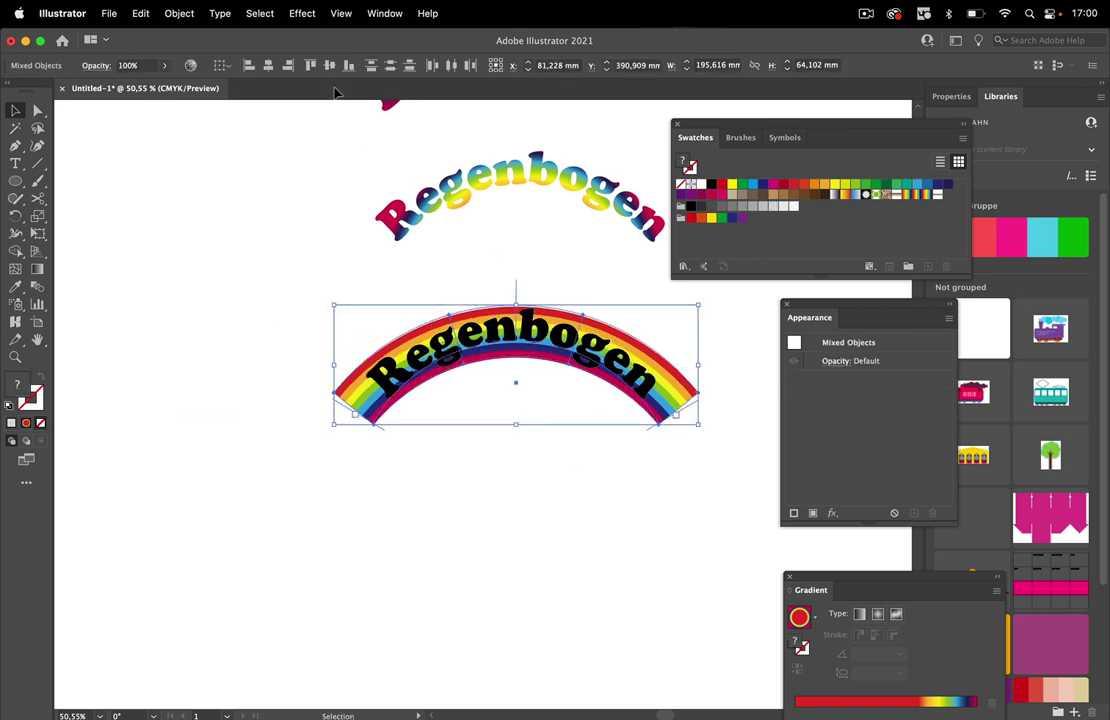
left_click(168, 20)
mouse_move(273, 606)
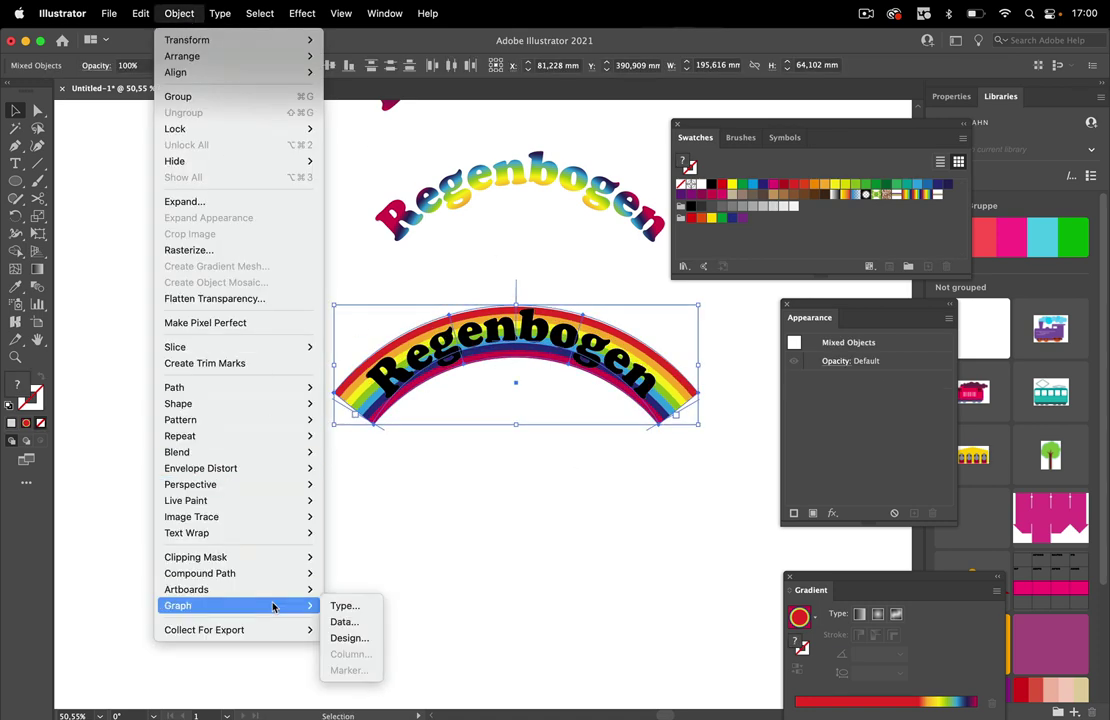
mouse_move(285, 557)
left_click(390, 558)
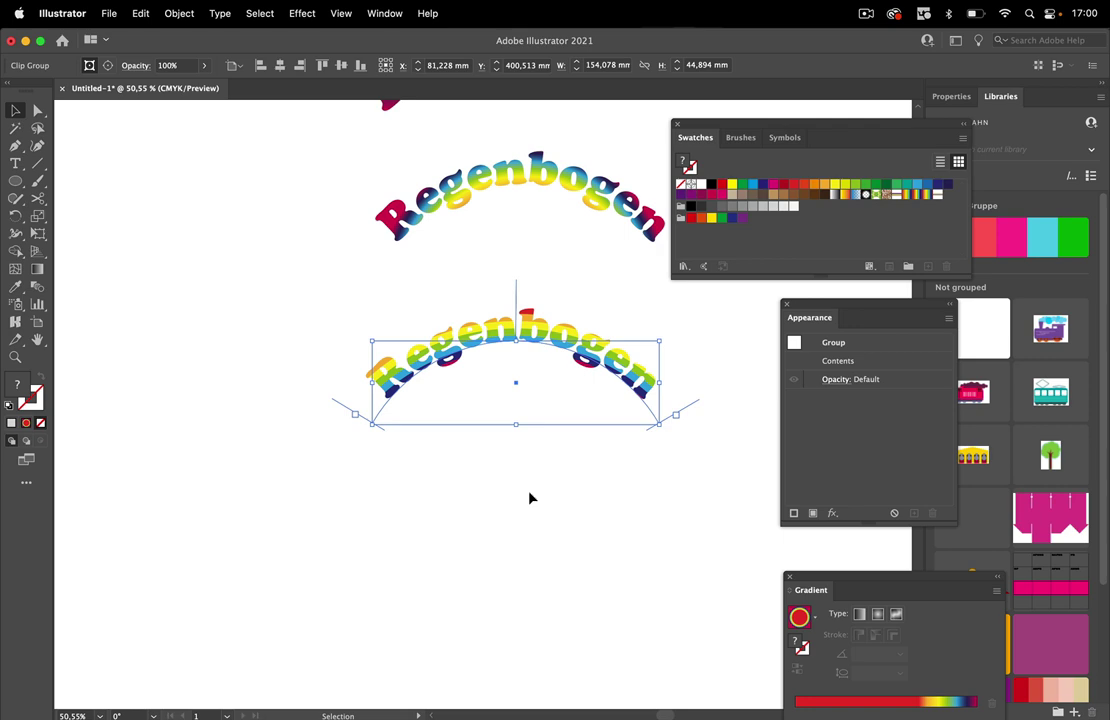
Replace the clipped "Regenbogen" text with "Rainbow" and deselect it
left_click(15, 163)
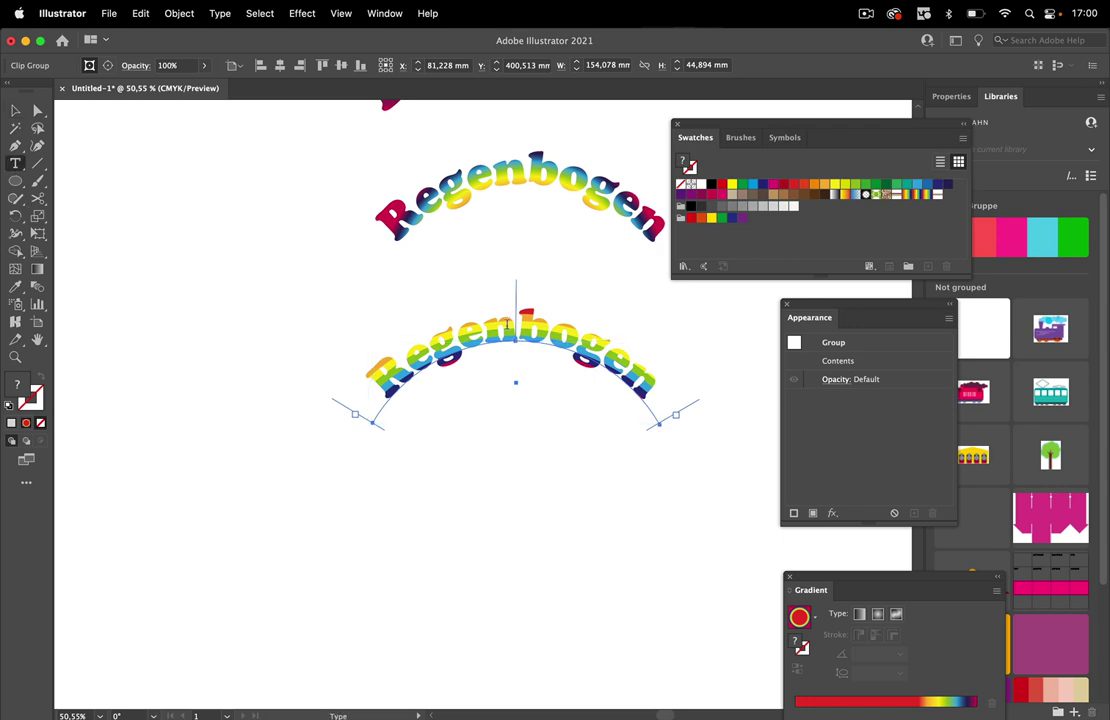
left_click(453, 330)
left_click_drag(453, 330, 585, 345)
left_click(647, 385)
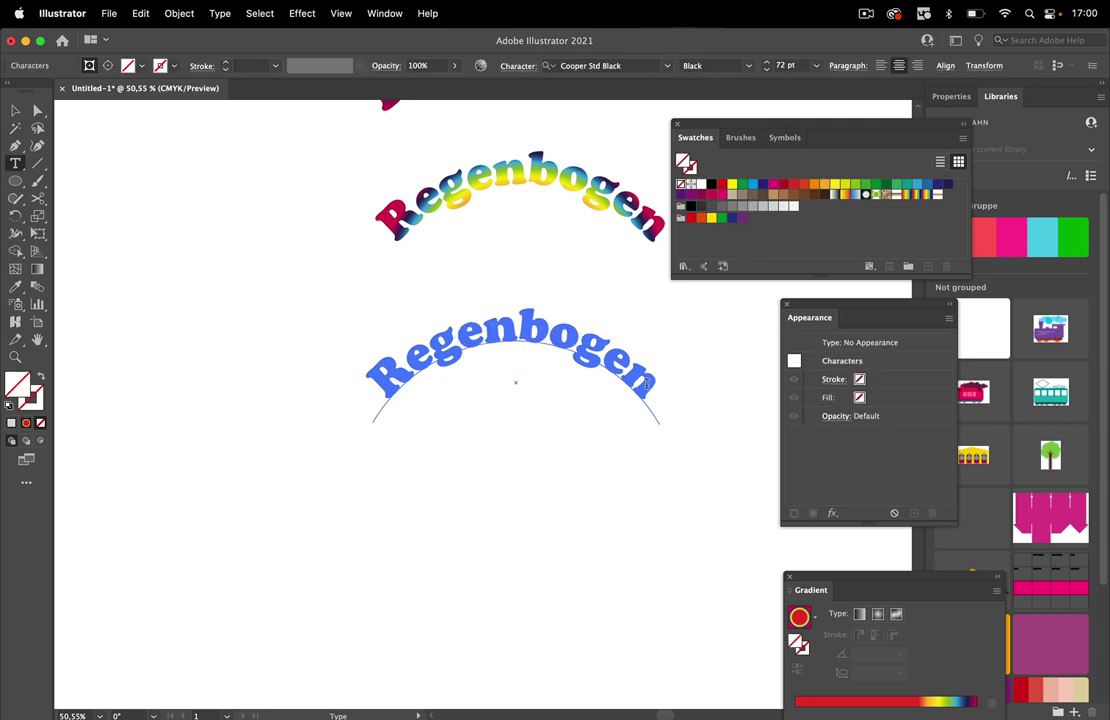
left_click_drag(647, 385, 381, 411)
type("Rainbow")
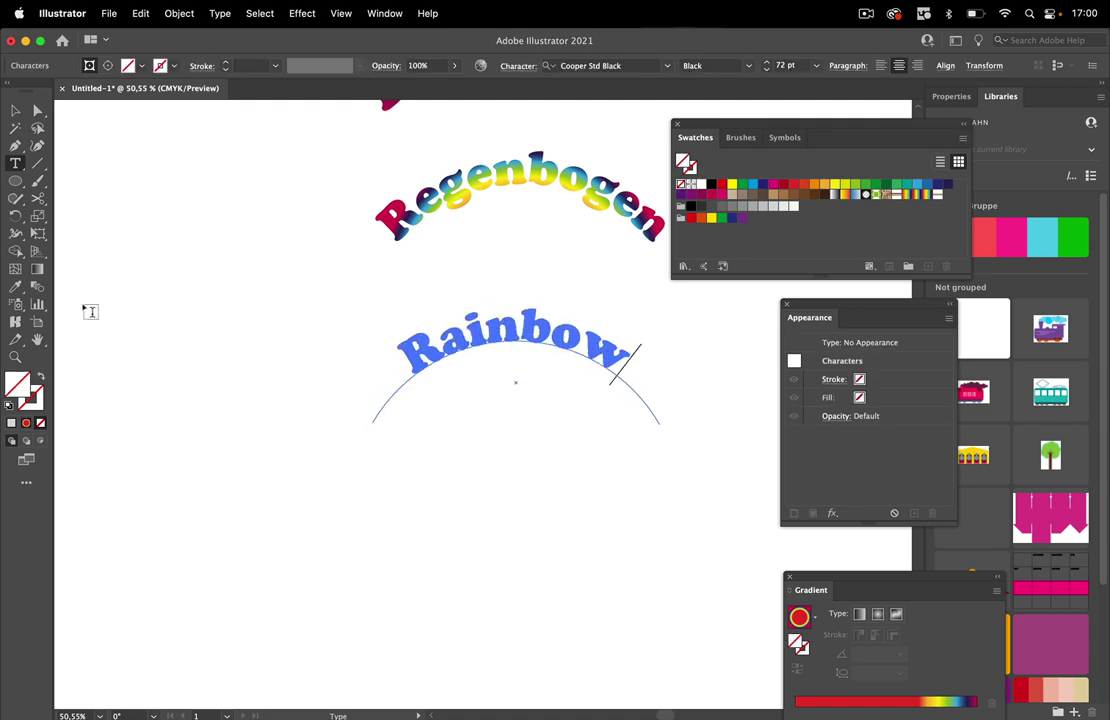
left_click(15, 110)
left_click(532, 396)
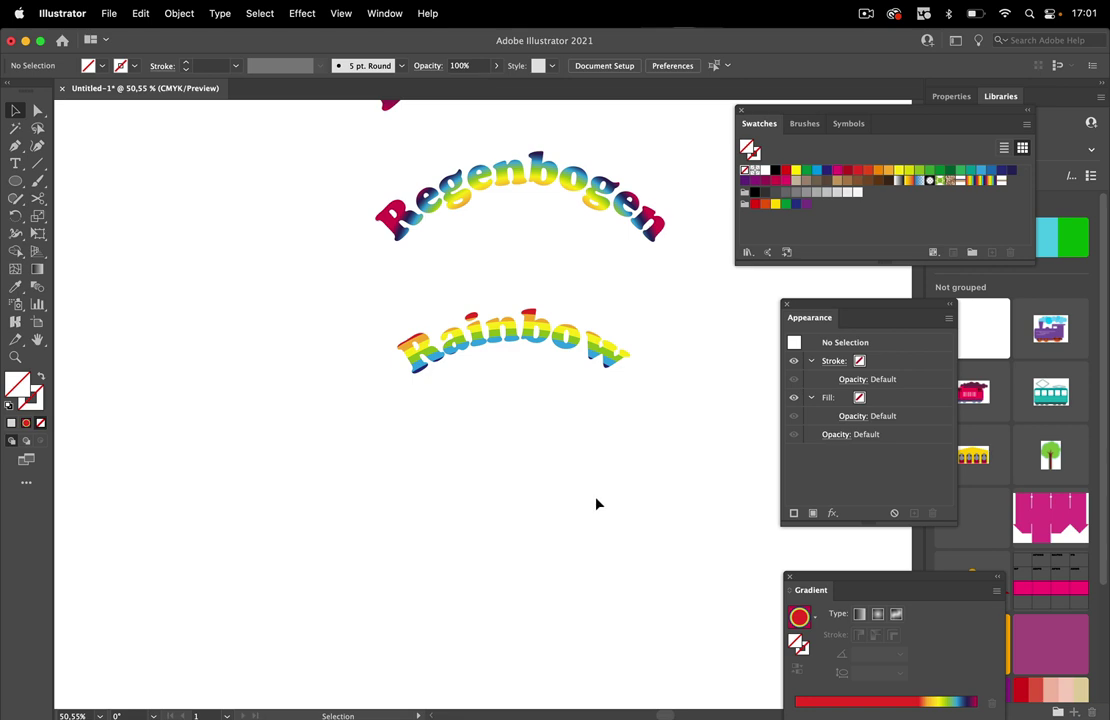
Add a black "Regenbogen" text in 72 pt Cooper Std Black in the empty area below the arched lettering and move it slightly up
key("space")
left_click_drag(597, 554, 472, 300)
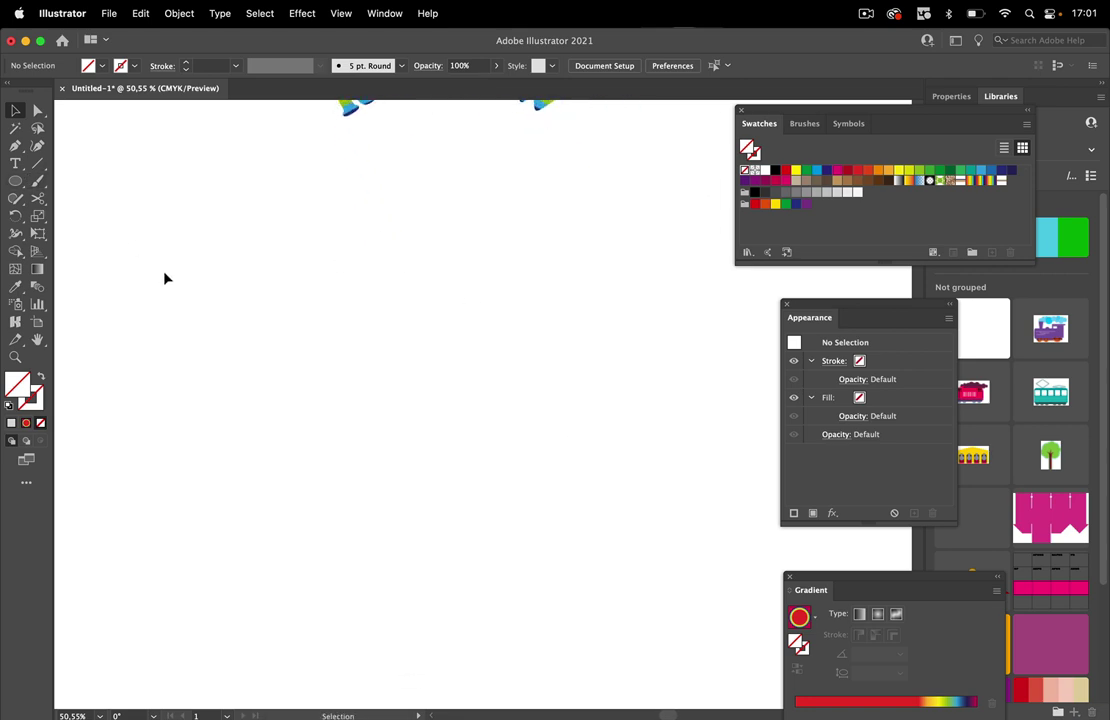
left_click(16, 164)
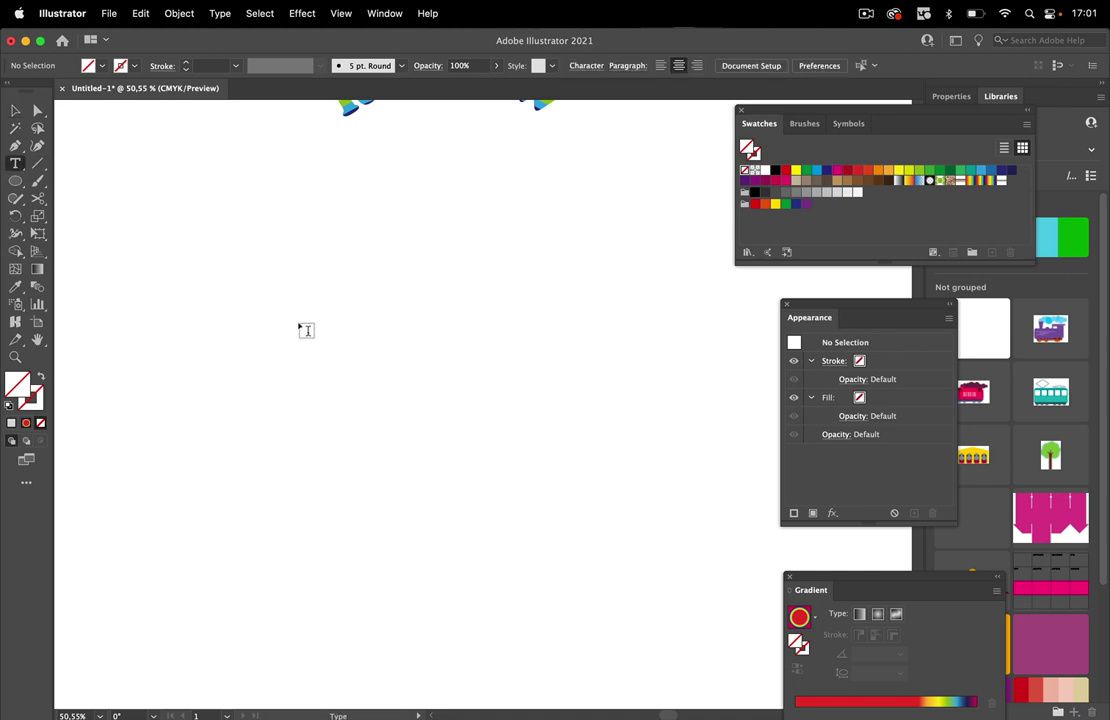
left_click(330, 348)
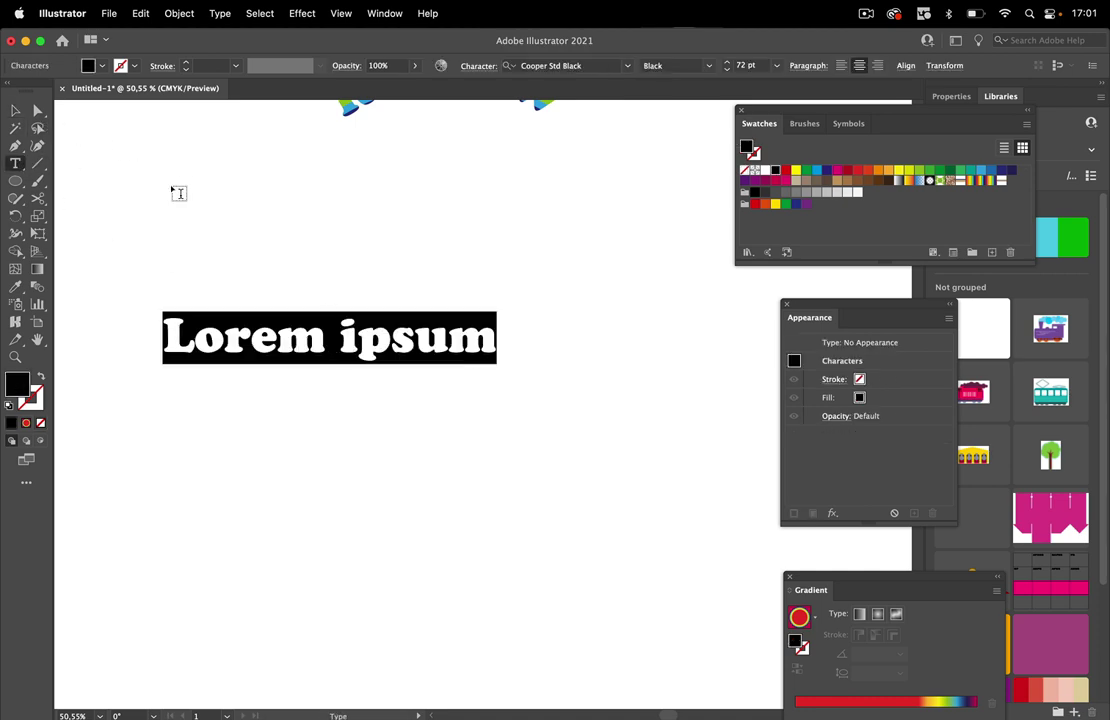
type("Regenbogen")
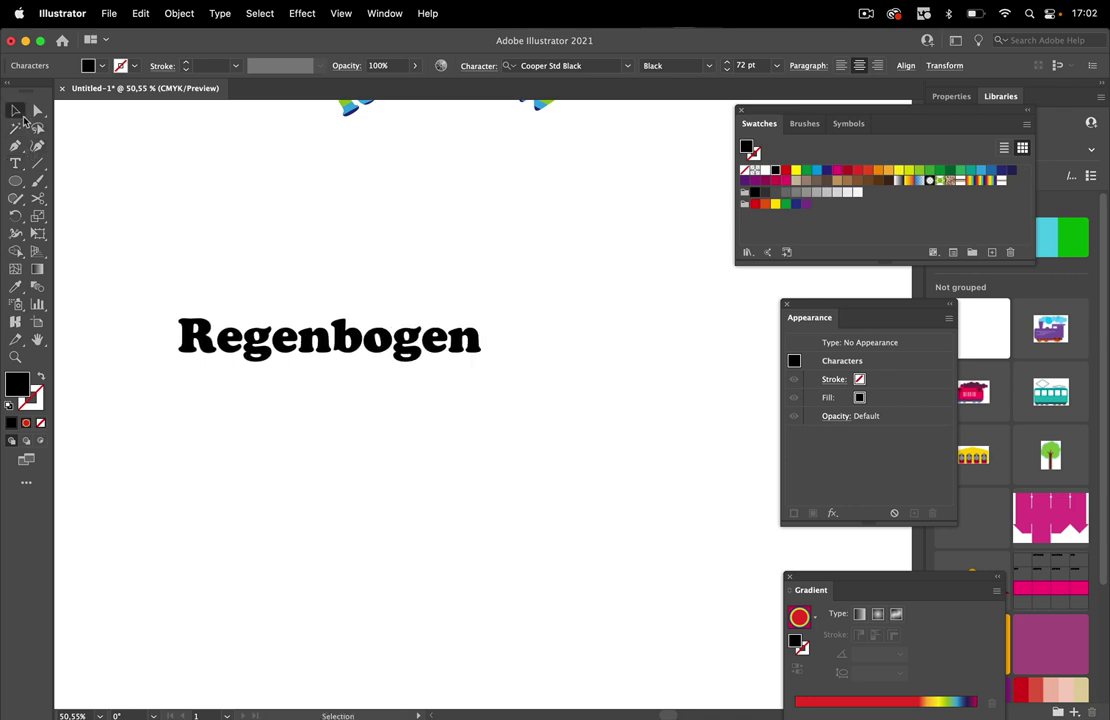
left_click(16, 110)
left_click(478, 285)
left_click_drag(447, 345, 462, 308)
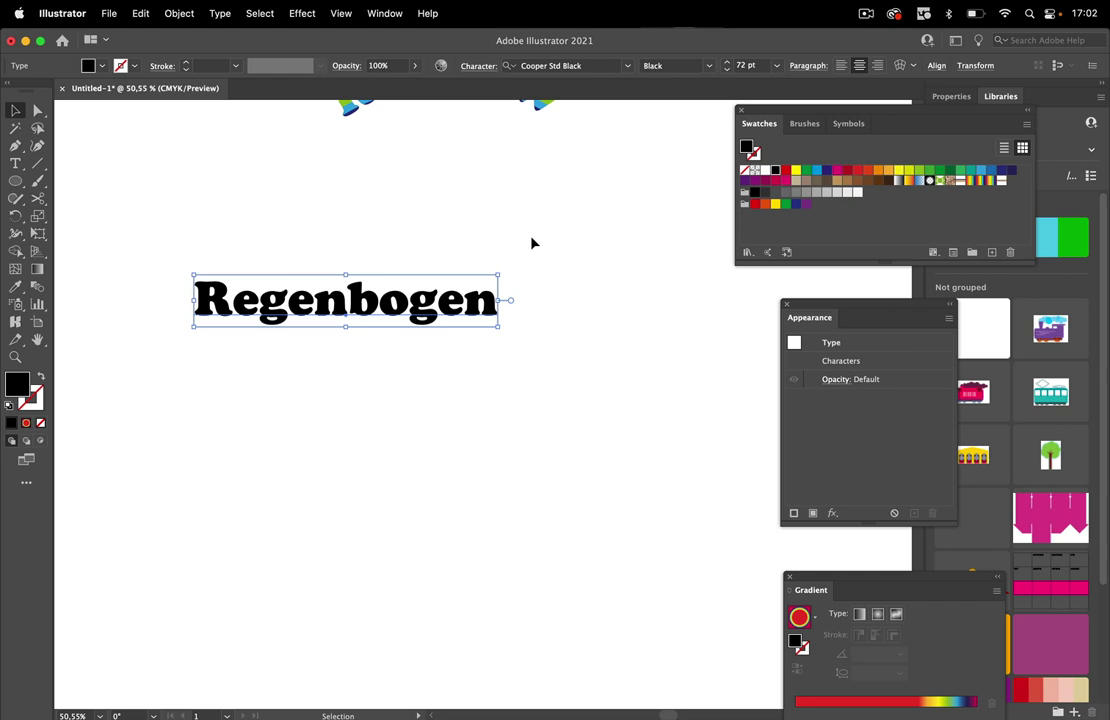
Convert the new "Regenbogen" text into a compound shape with Pathfinder
left_click(385, 14)
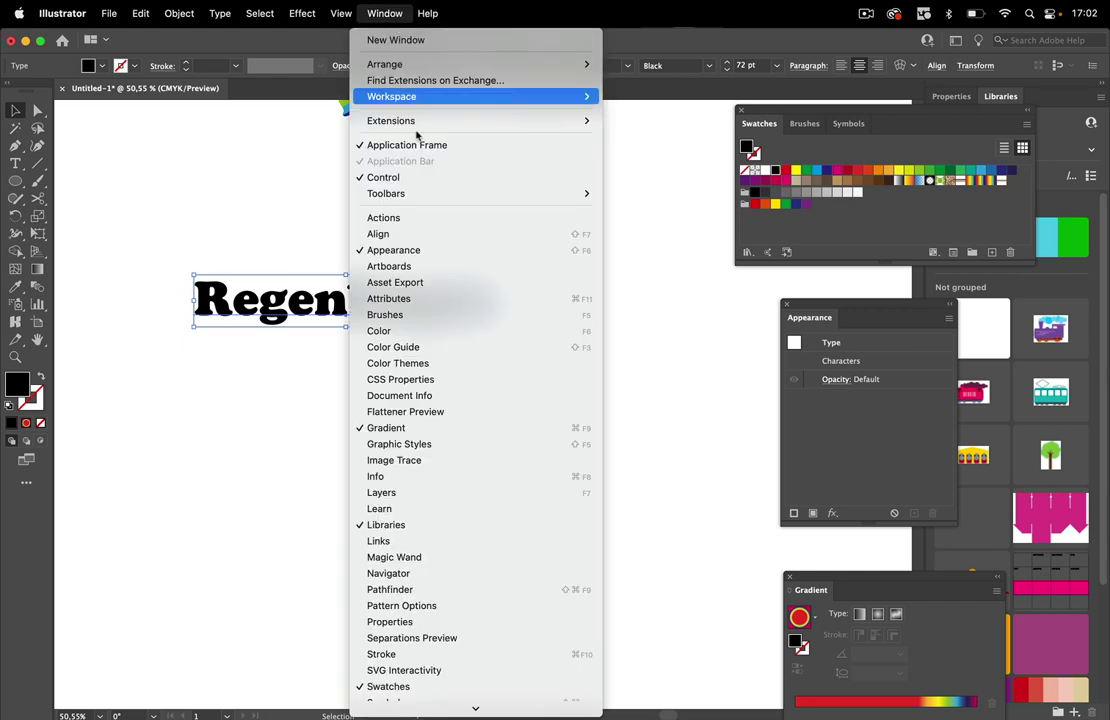
left_click(451, 590)
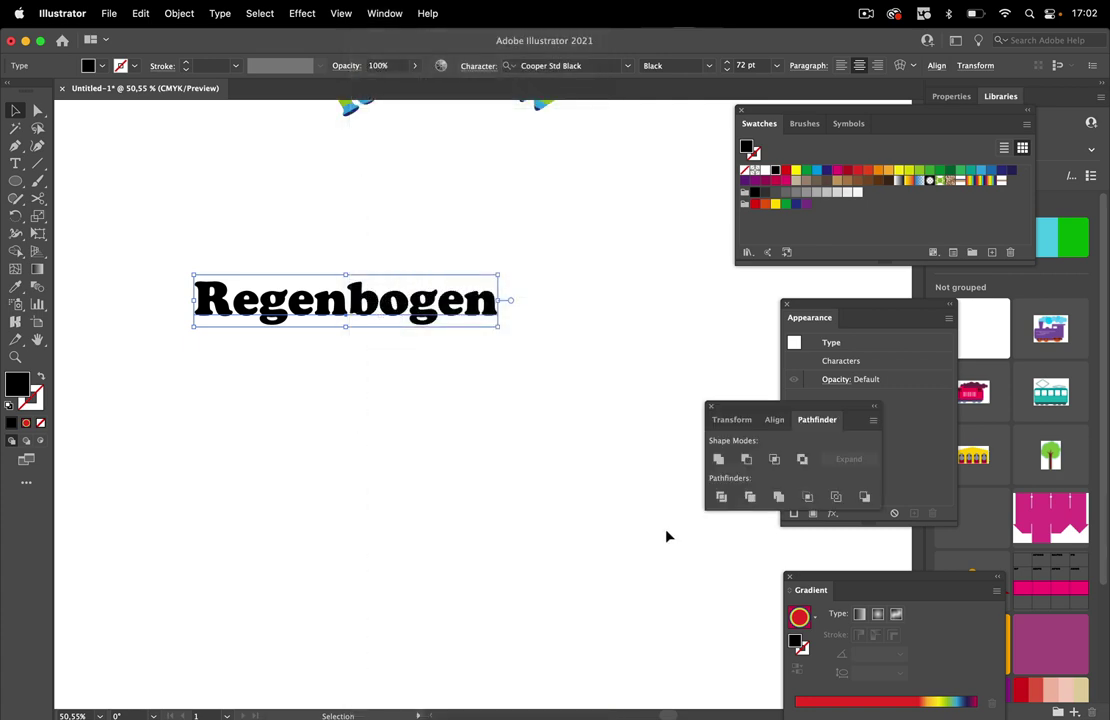
left_click_drag(757, 412, 443, 388)
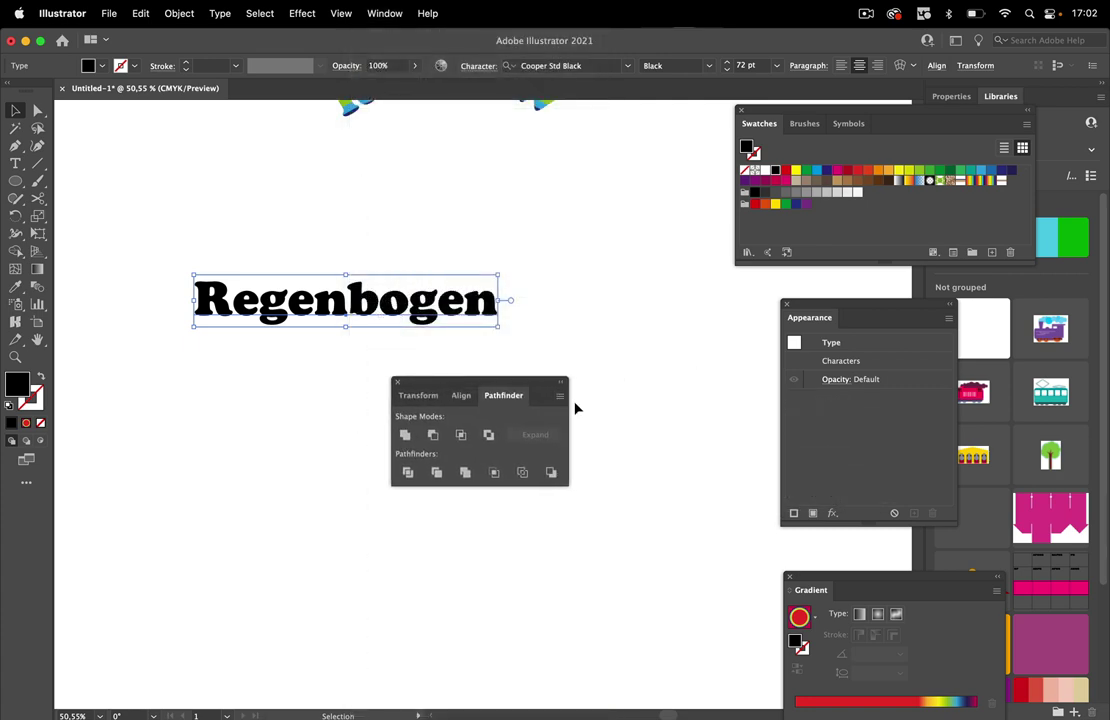
left_click(561, 396)
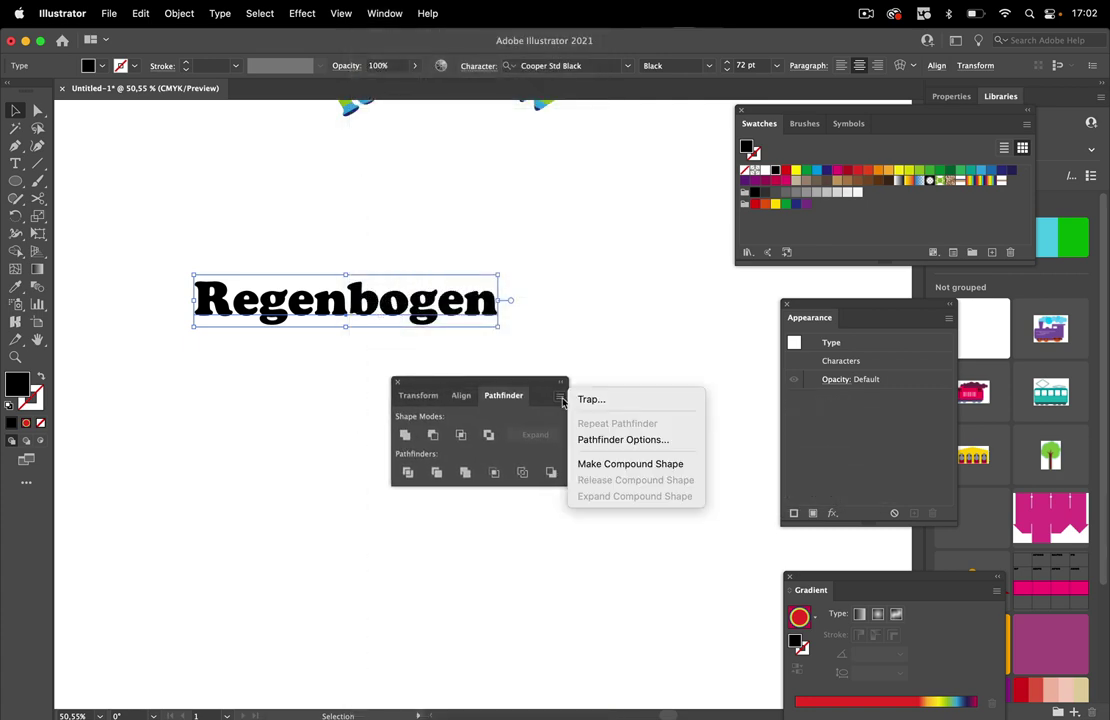
left_click(659, 463)
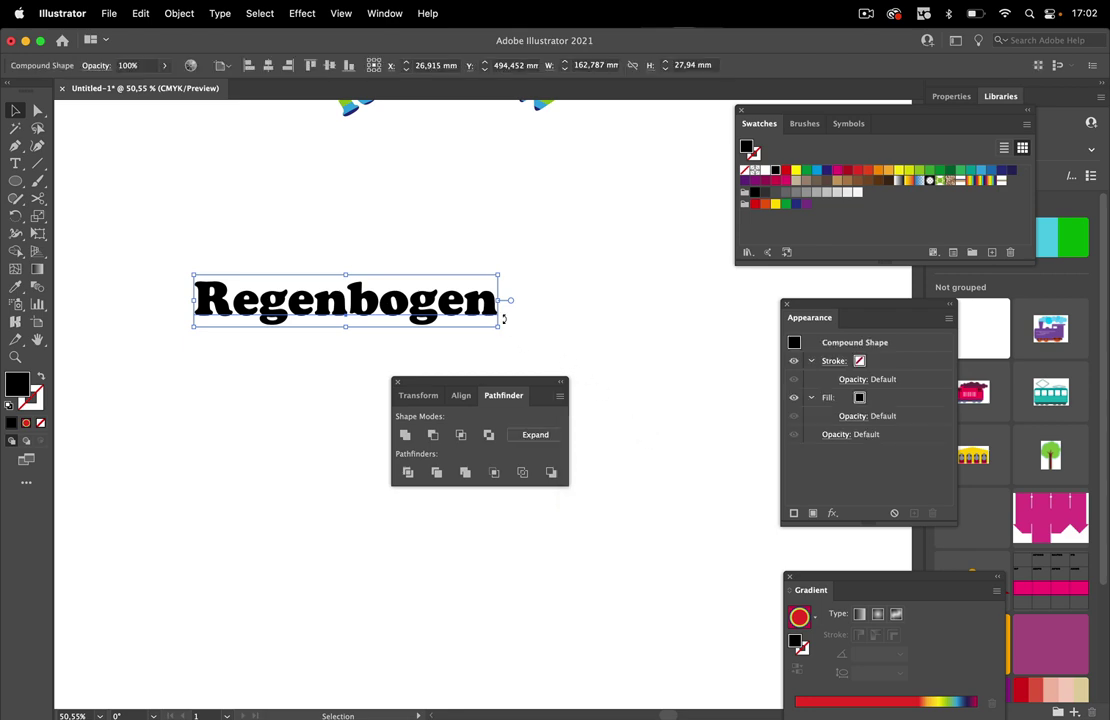
left_click(397, 382)
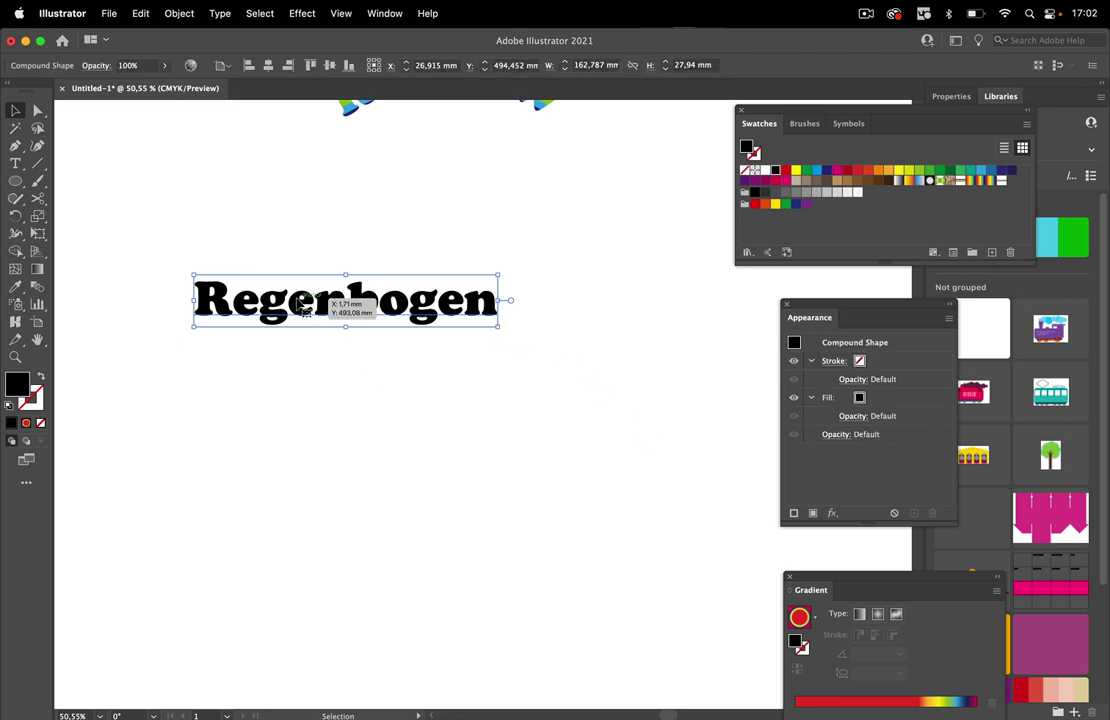
Move the "Regenbogen" compound shape a little higher and place an enlarged Appearance list beside it
left_click(15, 163)
left_click_drag(259, 303, 494, 267)
left_click(15, 110)
left_click(515, 267)
left_click_drag(821, 308, 599, 308)
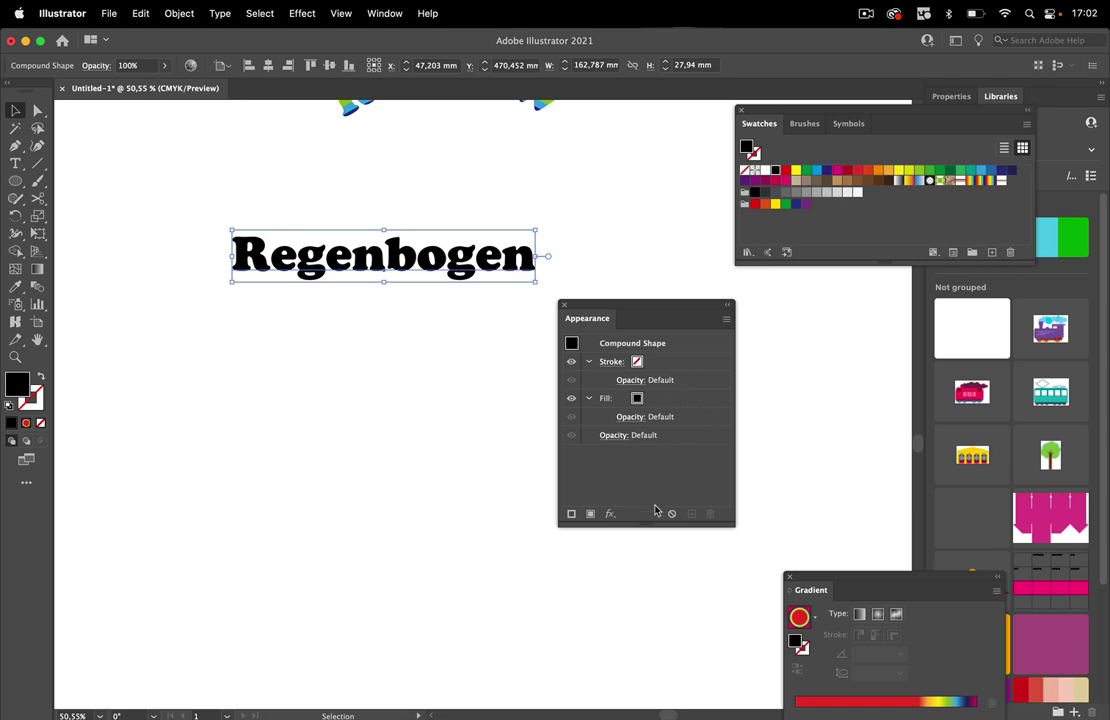
left_click_drag(646, 524, 648, 623)
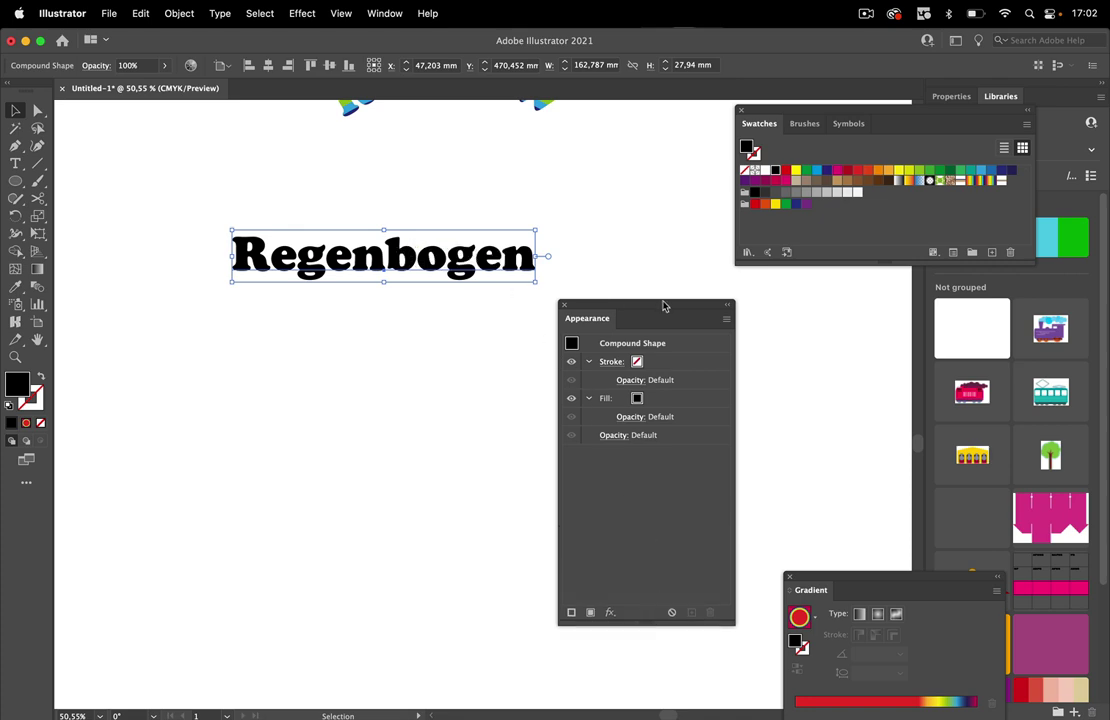
Add a second fill above the black one on the "Regenbogen" compound shape and colour it light green
left_click(684, 401)
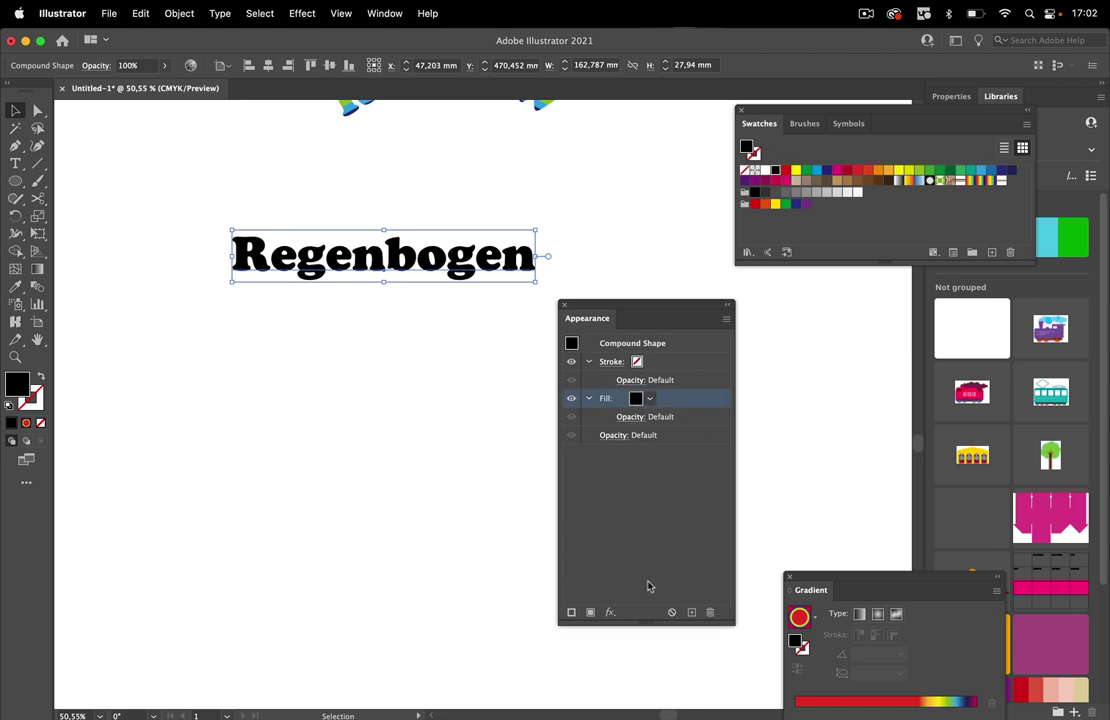
left_click(590, 612)
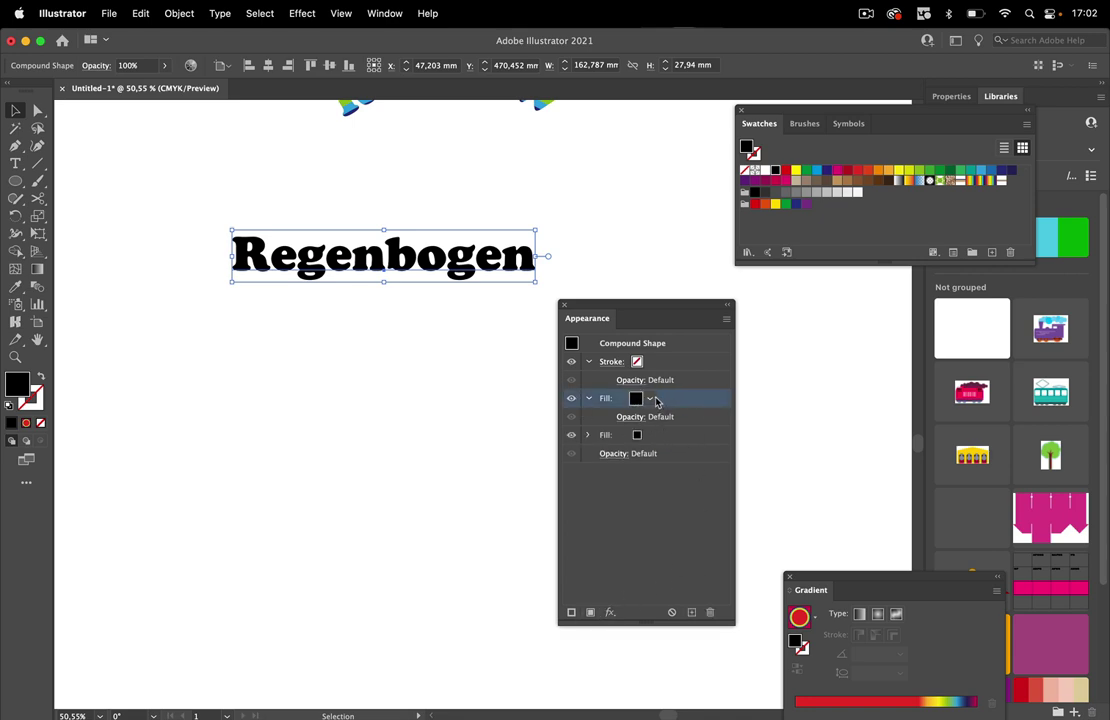
left_click(651, 401)
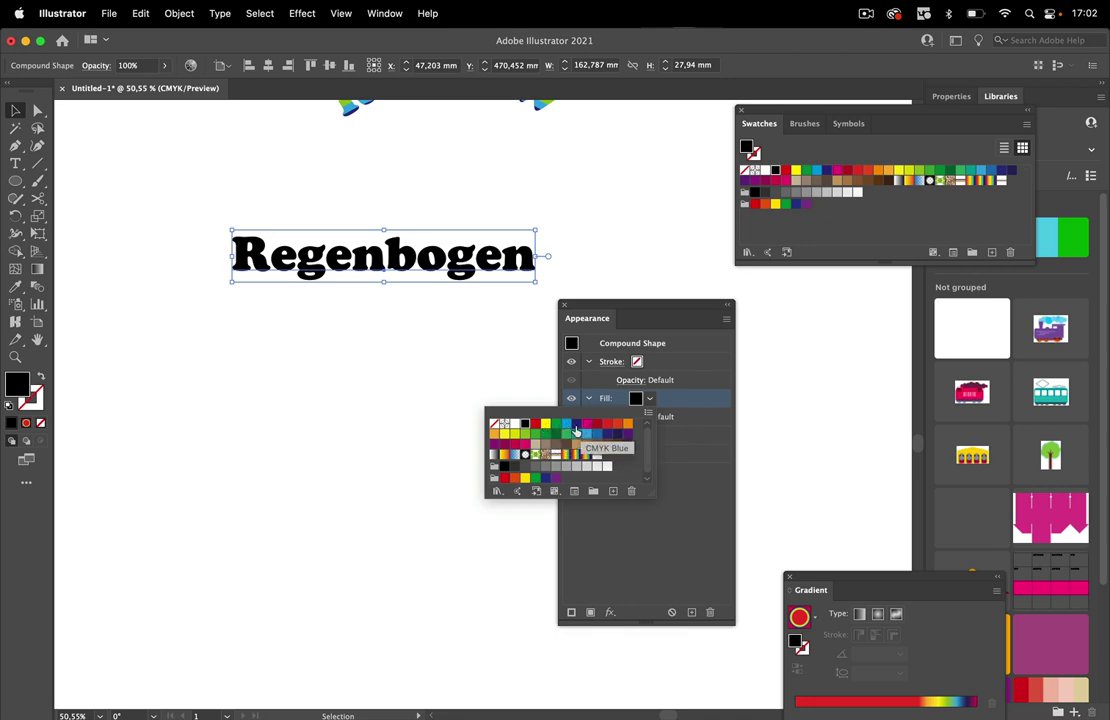
left_click(529, 437)
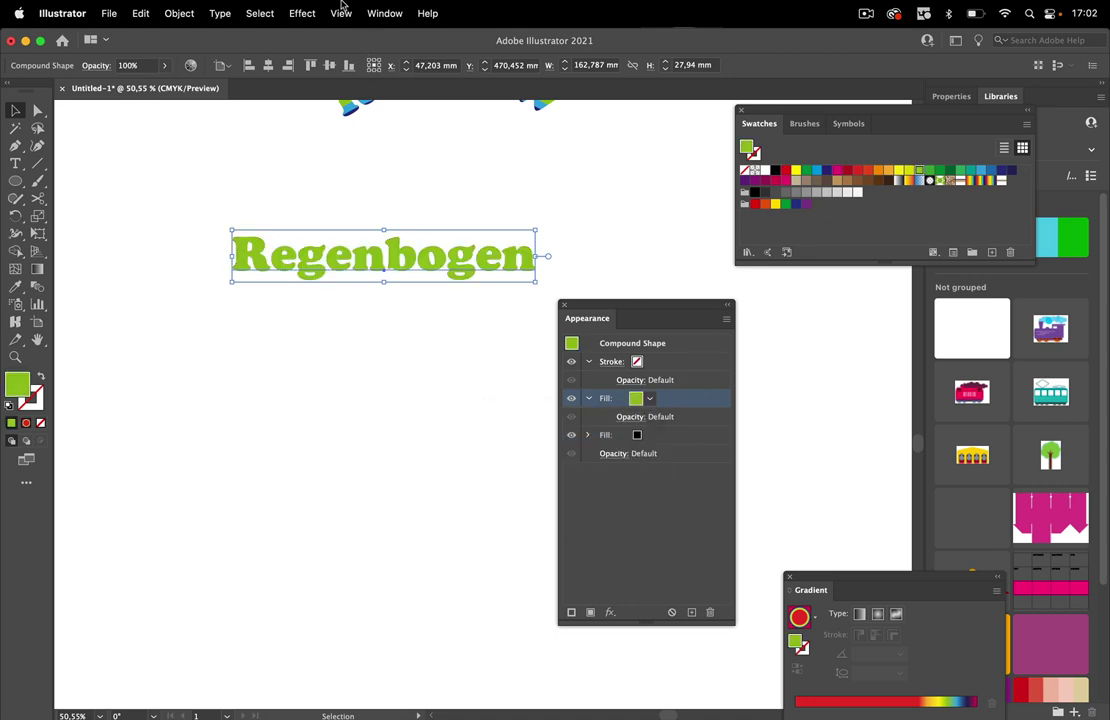
Convert the green fill to a rectangle with relative size, 6,35 mm extra width and -9 mm extra height
left_click(300, 13)
mouse_move(446, 149)
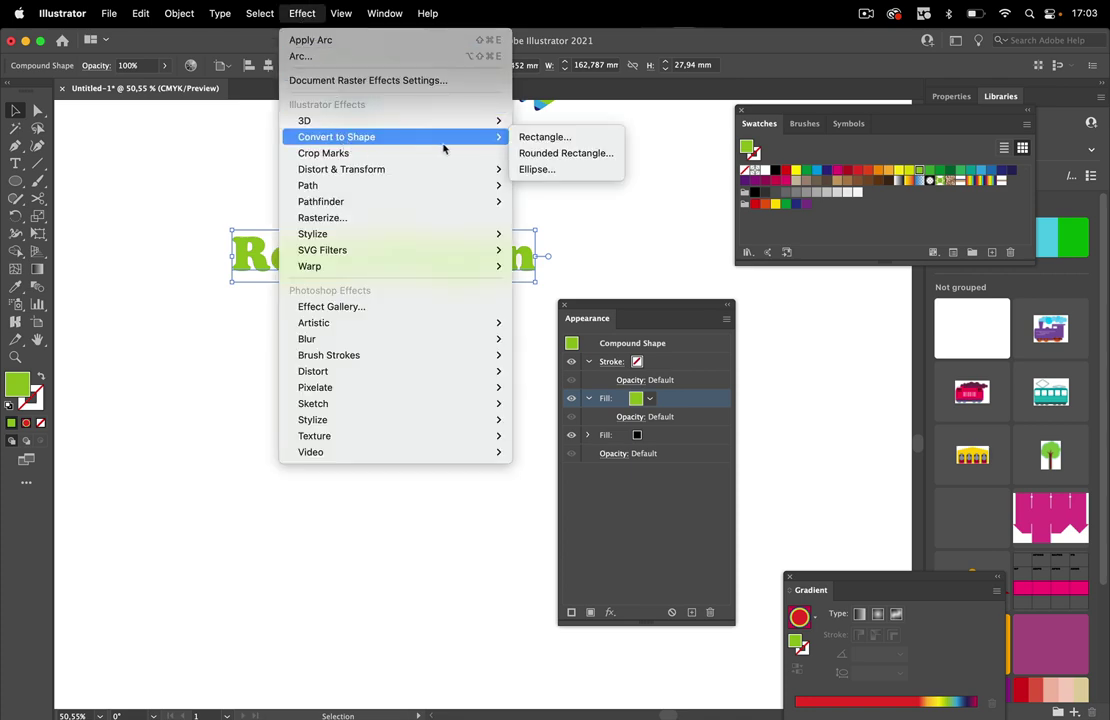
left_click(565, 146)
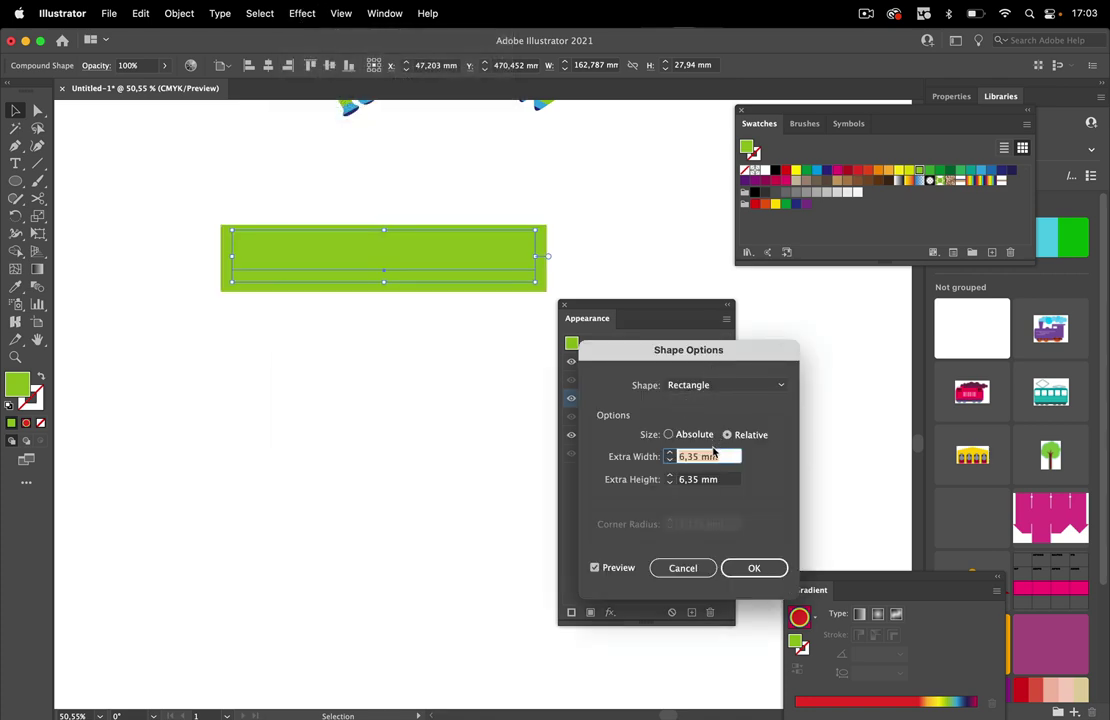
left_click_drag(717, 352, 416, 381)
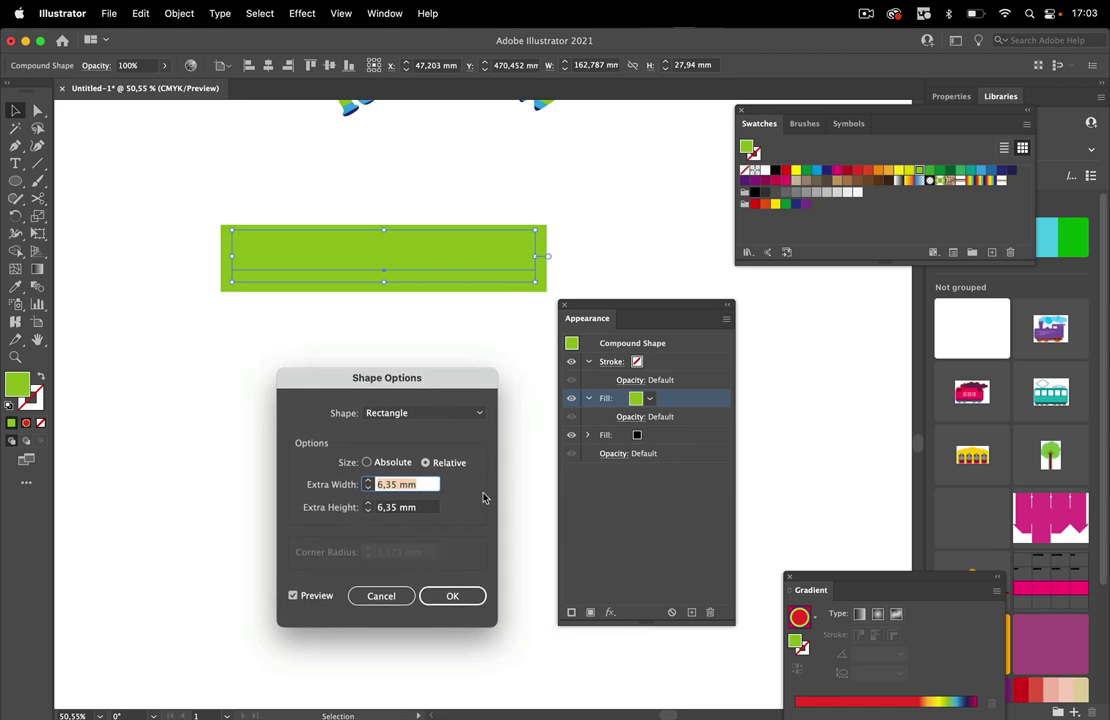
key("Tab")
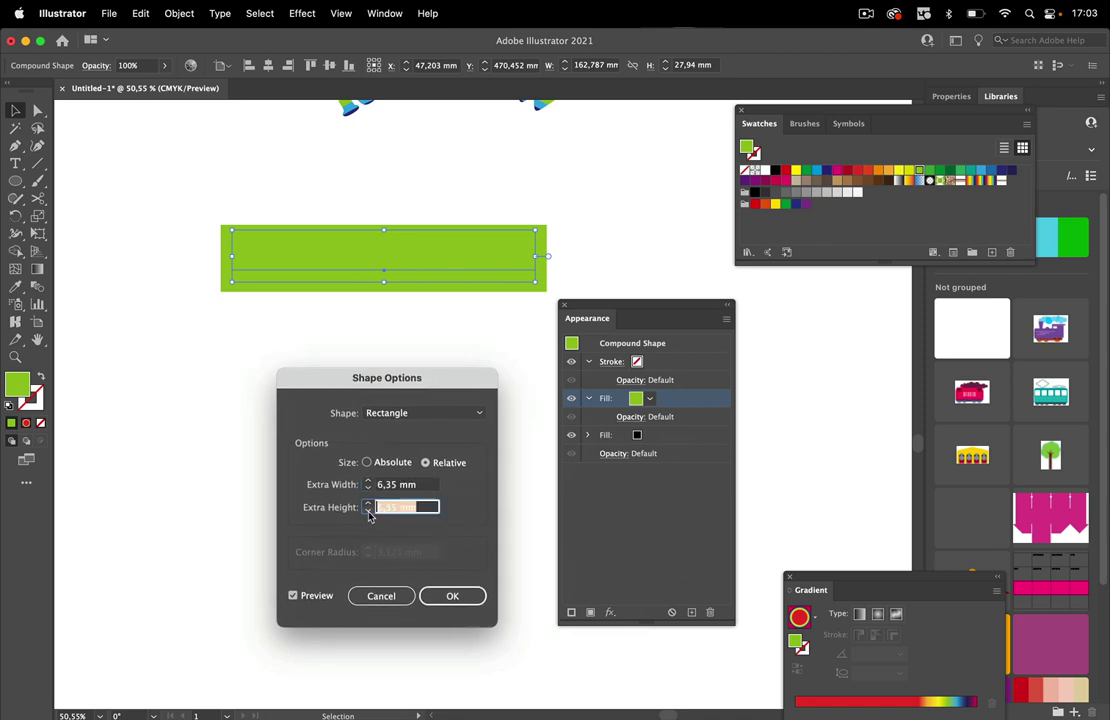
type("0")
left_click(368, 511)
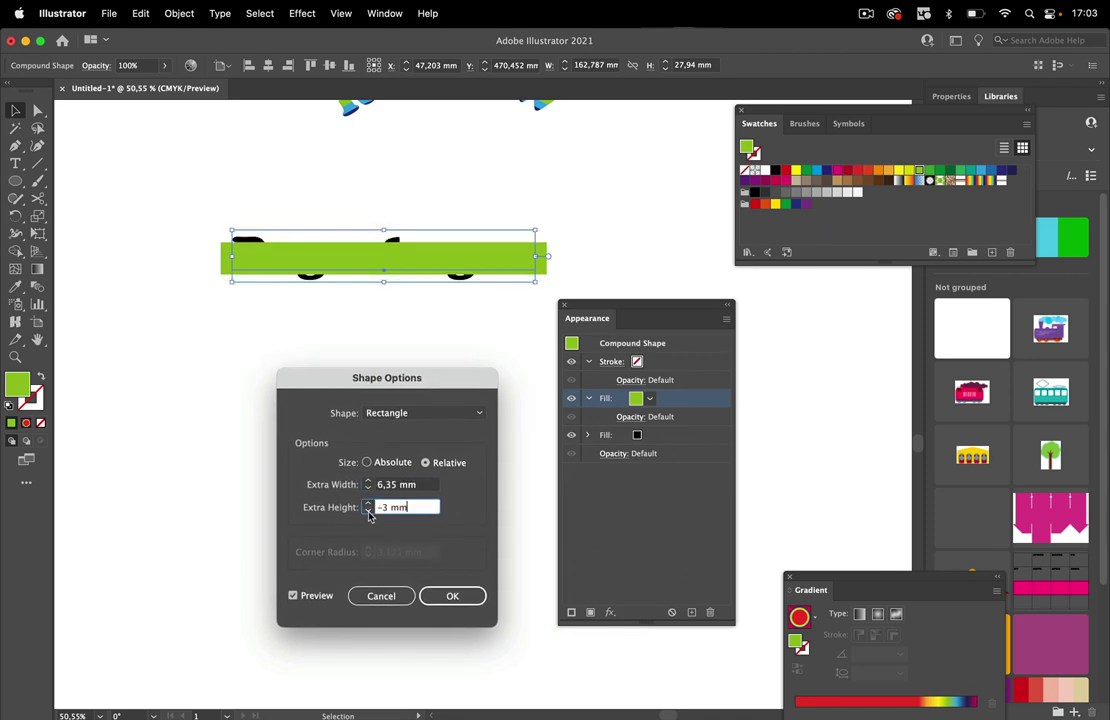
left_click(368, 511)
left_click(368, 511)
left_click(368, 511)
left_click(368, 511)
left_click(368, 511)
left_click(368, 511)
left_click(369, 512)
left_click(368, 511)
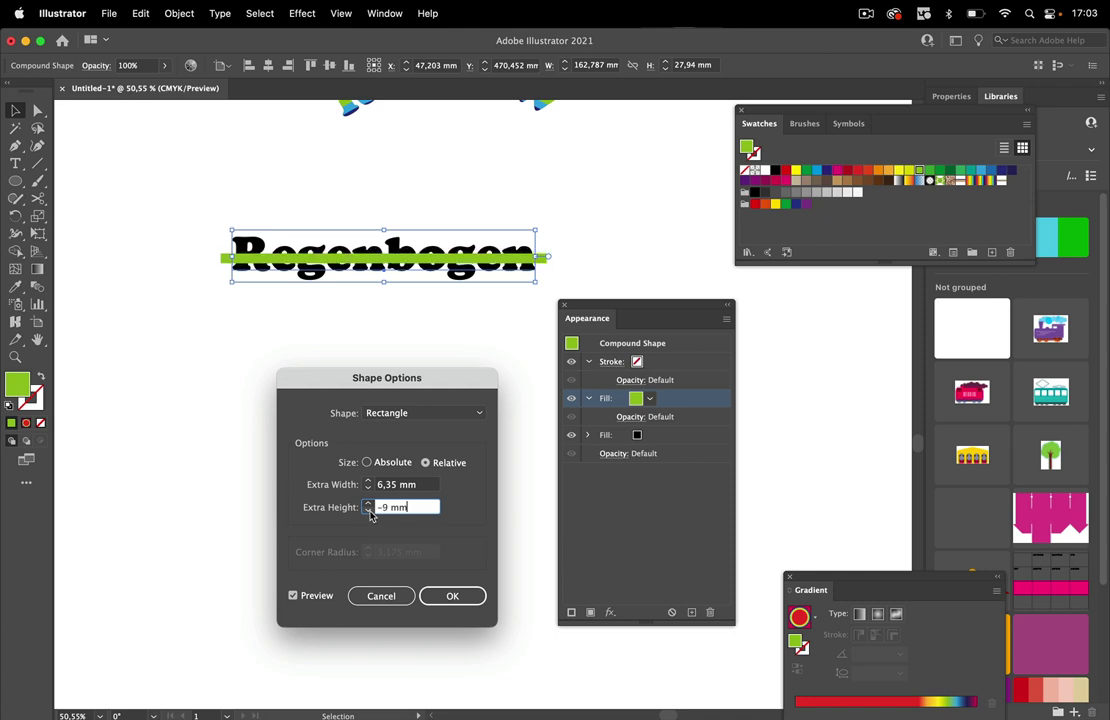
left_click(454, 596)
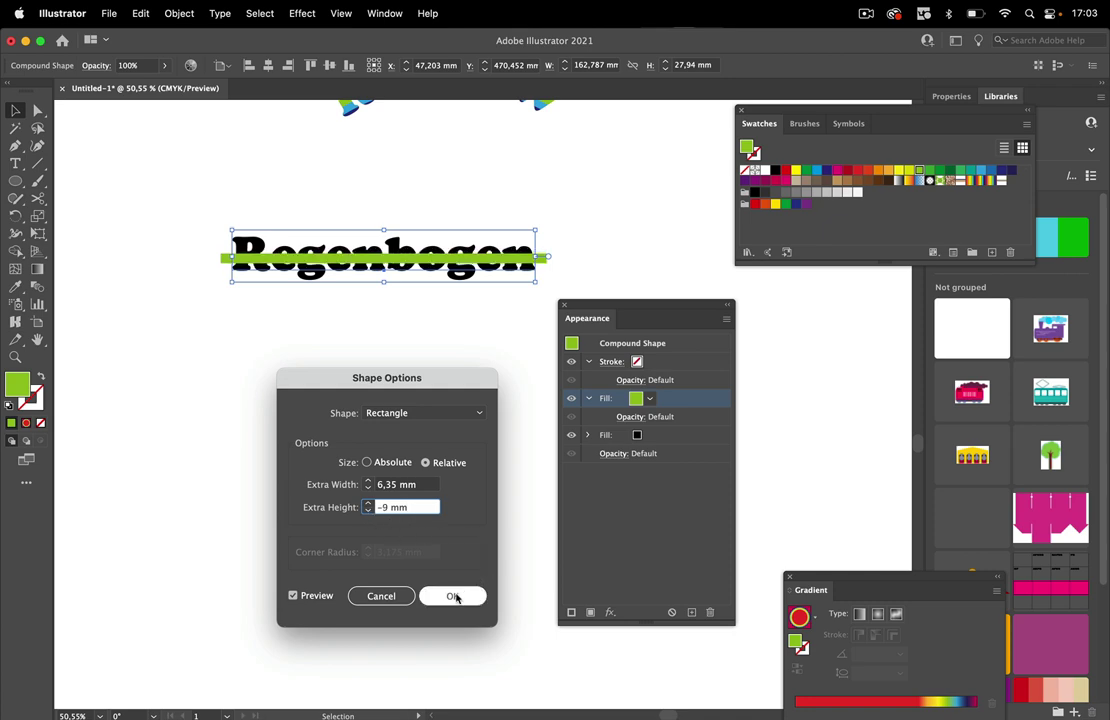
left_click(454, 596)
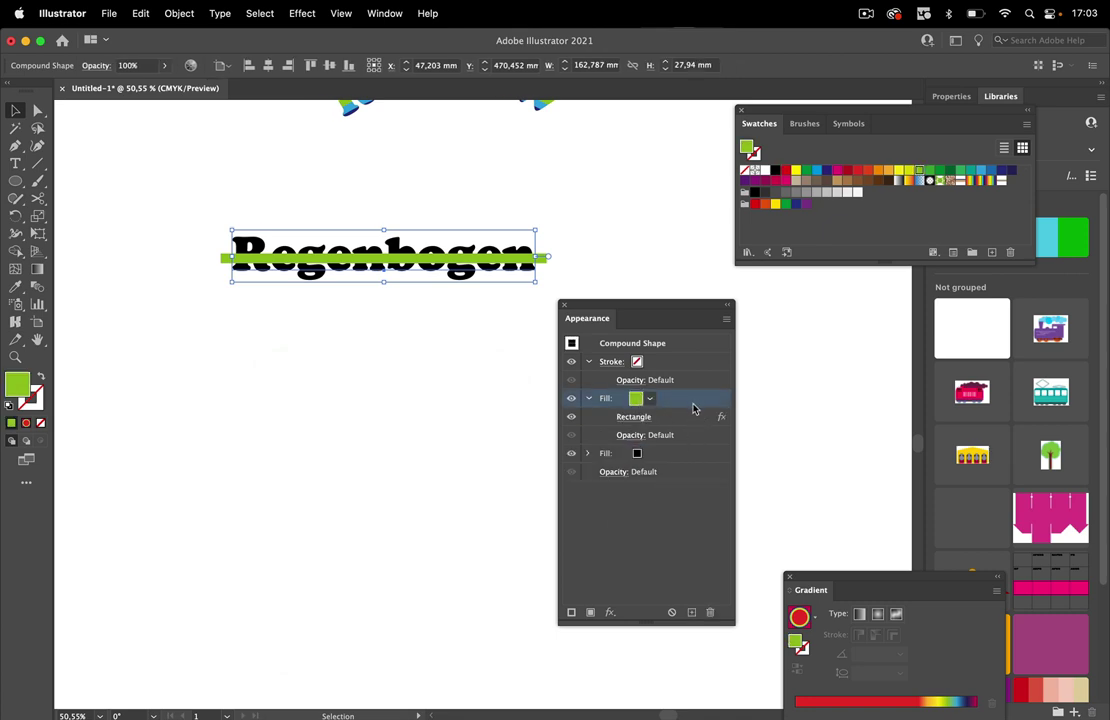
Duplicate the green rectangle fill, colour the lower copy yellow and expand its effects
left_click(691, 611)
left_click(637, 455)
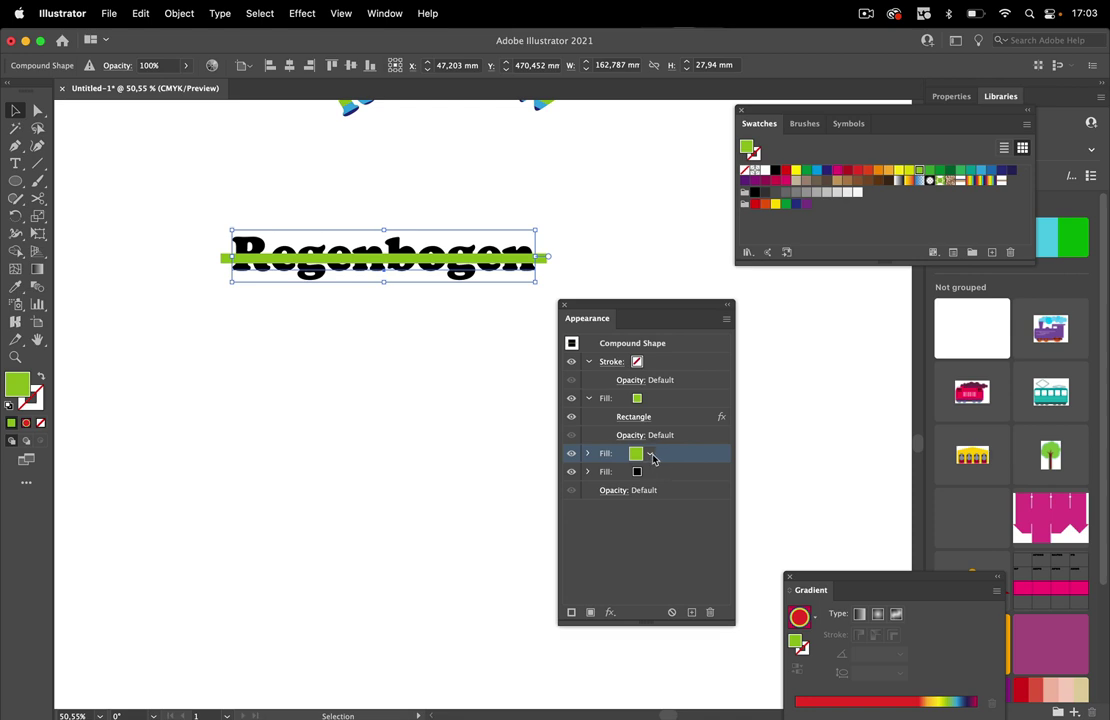
left_click(651, 456)
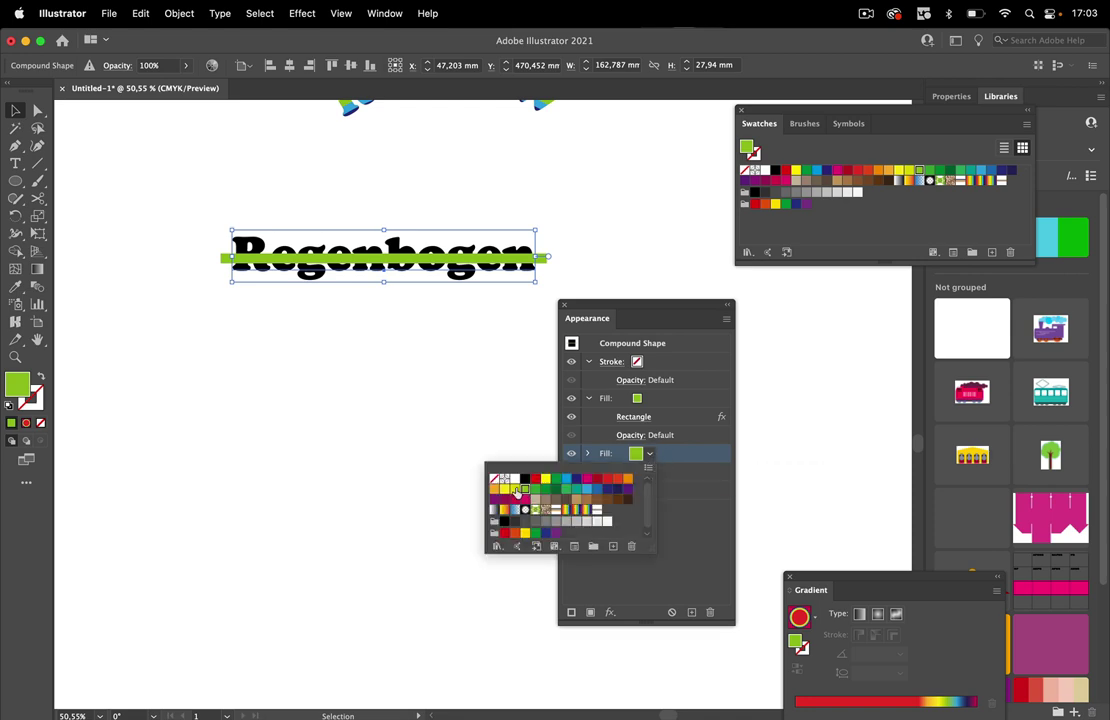
left_click(502, 490)
left_click(688, 458)
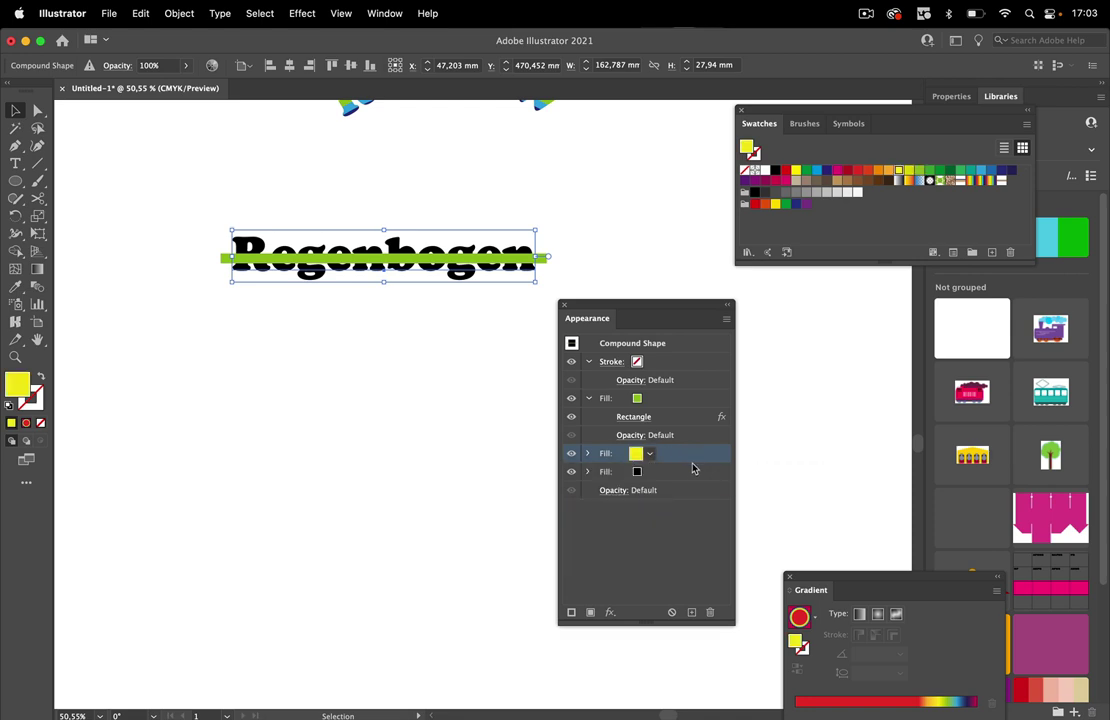
left_click(588, 456)
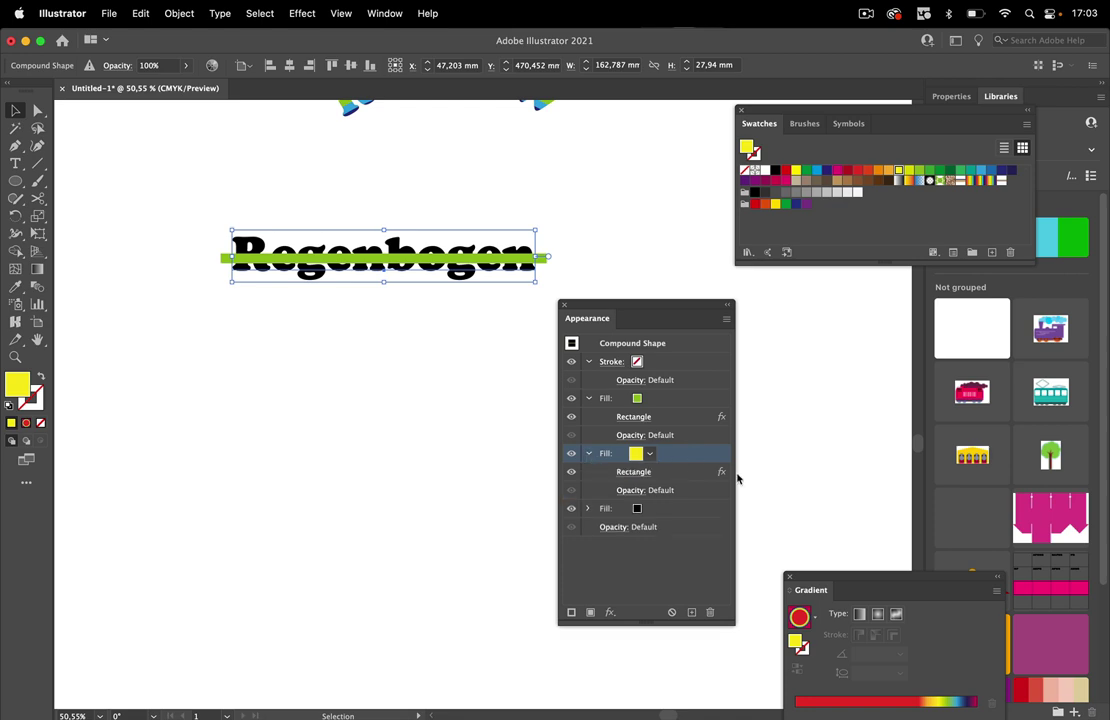
Add a Transform effect to the yellow fill below its Rectangle effect, scaling it vertically to 190% from the bottom-centre reference point
left_click(696, 481)
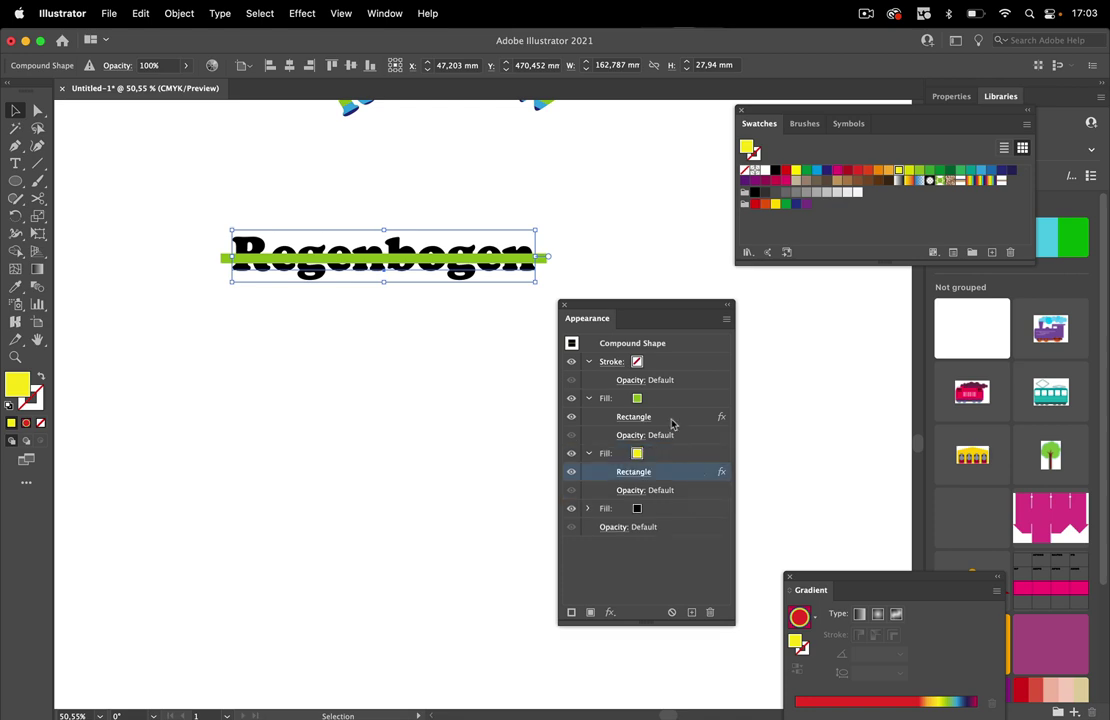
left_click(302, 13)
mouse_move(340, 178)
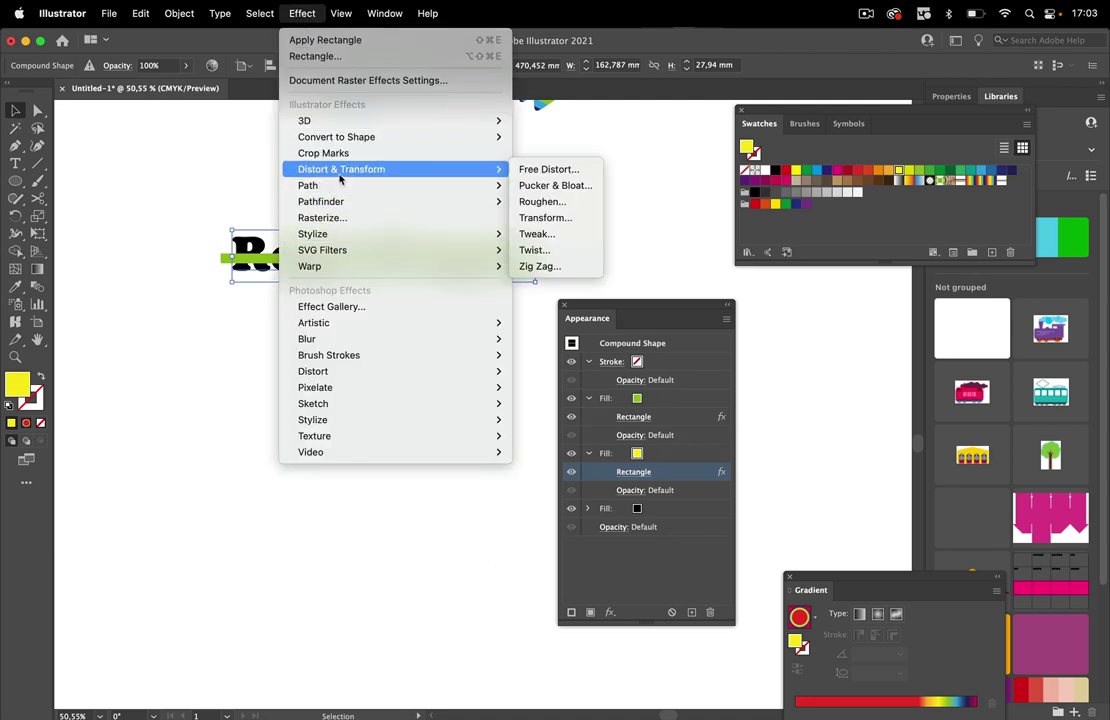
left_click(560, 218)
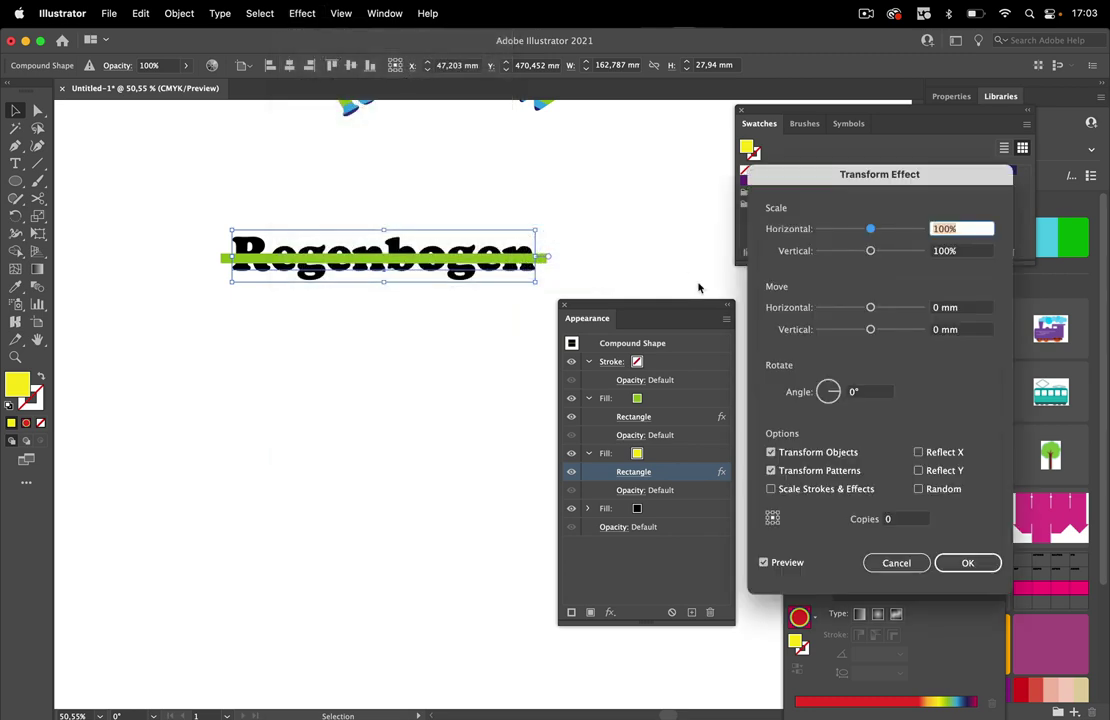
left_click_drag(885, 177, 733, 90)
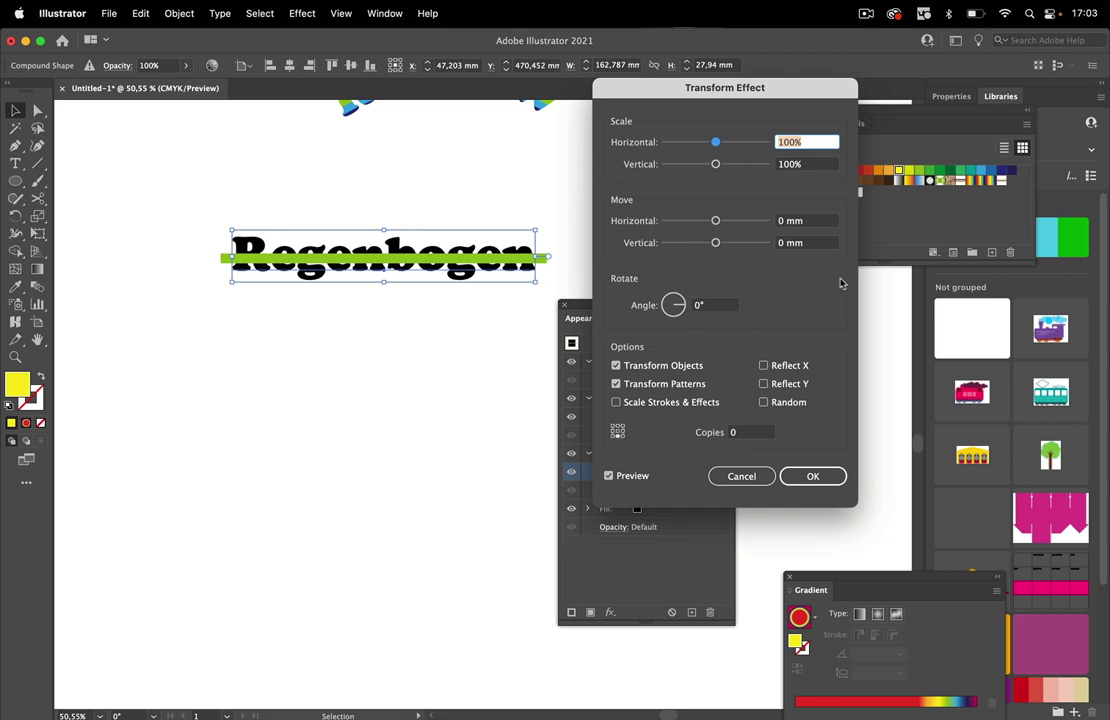
key("Tab")
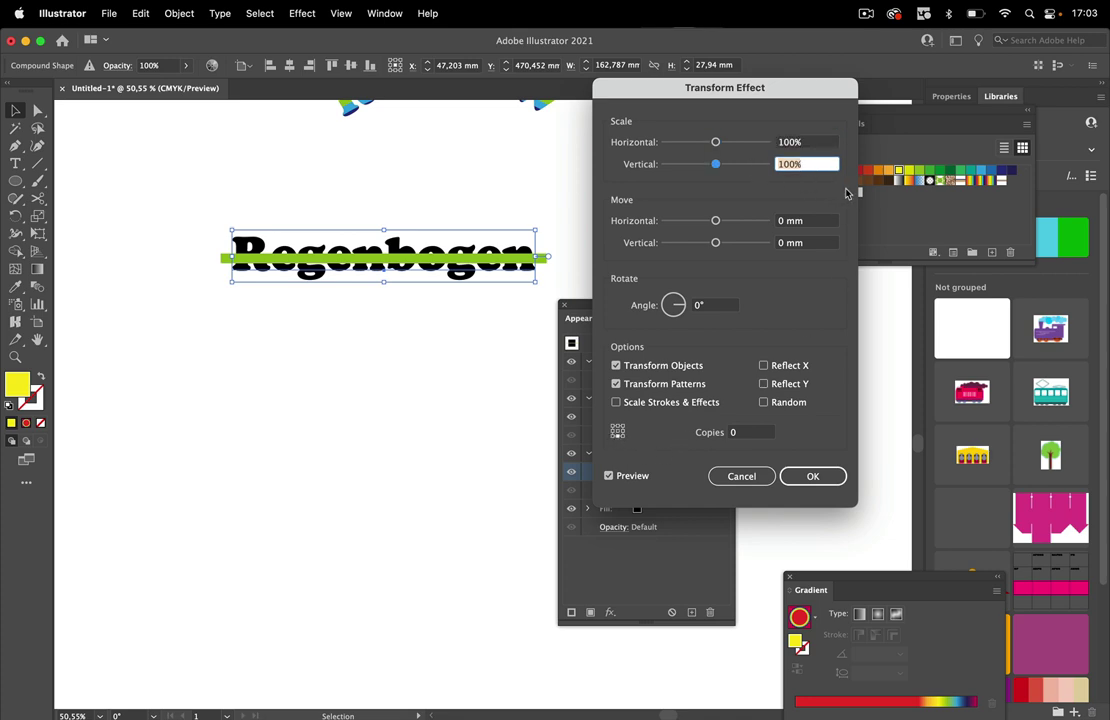
key("Up")
key("Up")
key("Up")
key("Up")
key("Up")
key("Up")
key("Up")
key("Up")
key("Up")
key("Up")
key("Up")
key("Up")
key("Up")
key("Up")
key("Up")
key("Up")
key("Up")
key("Up")
key("Up")
key("Up")
key("Up")
key("Up")
key("Up")
key("Up")
key("Up")
key("Up")
key("Up")
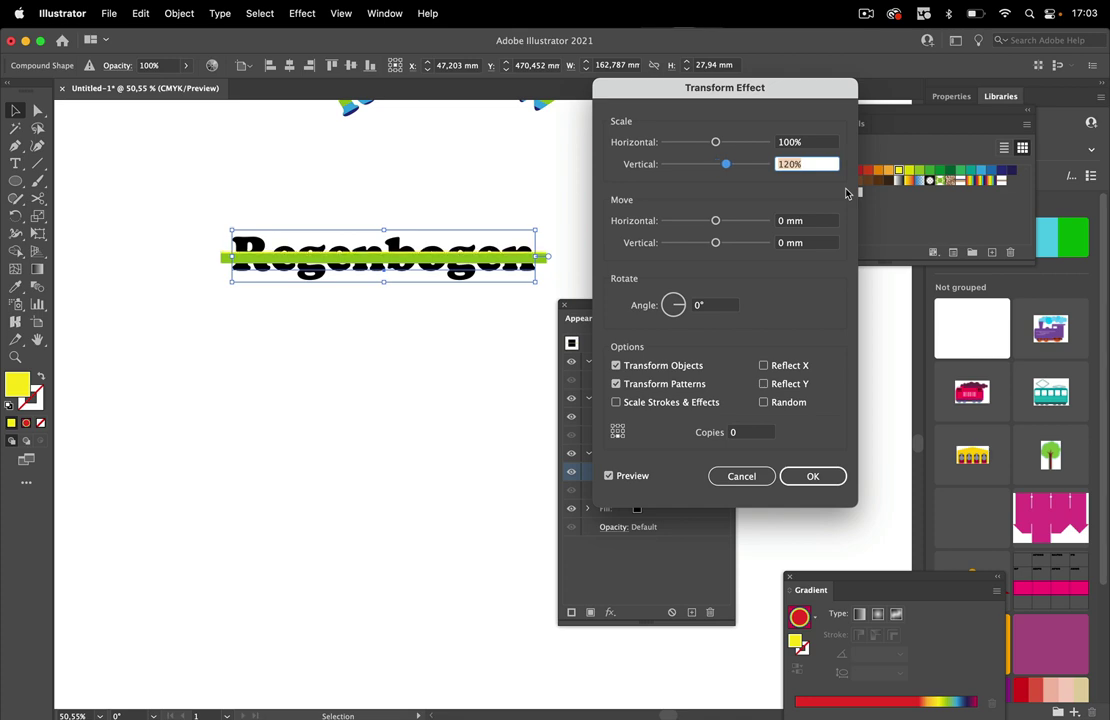
key("Up")
key("Up")
key("Up")
key("Up")
key("Up")
key("Up")
key("Up")
key("Up")
key("Up")
key("Up")
key("Up")
key("Up")
key("Up")
key("Up")
key("Up")
key("Up")
key("Up")
key("Up")
key("Up")
key("Up")
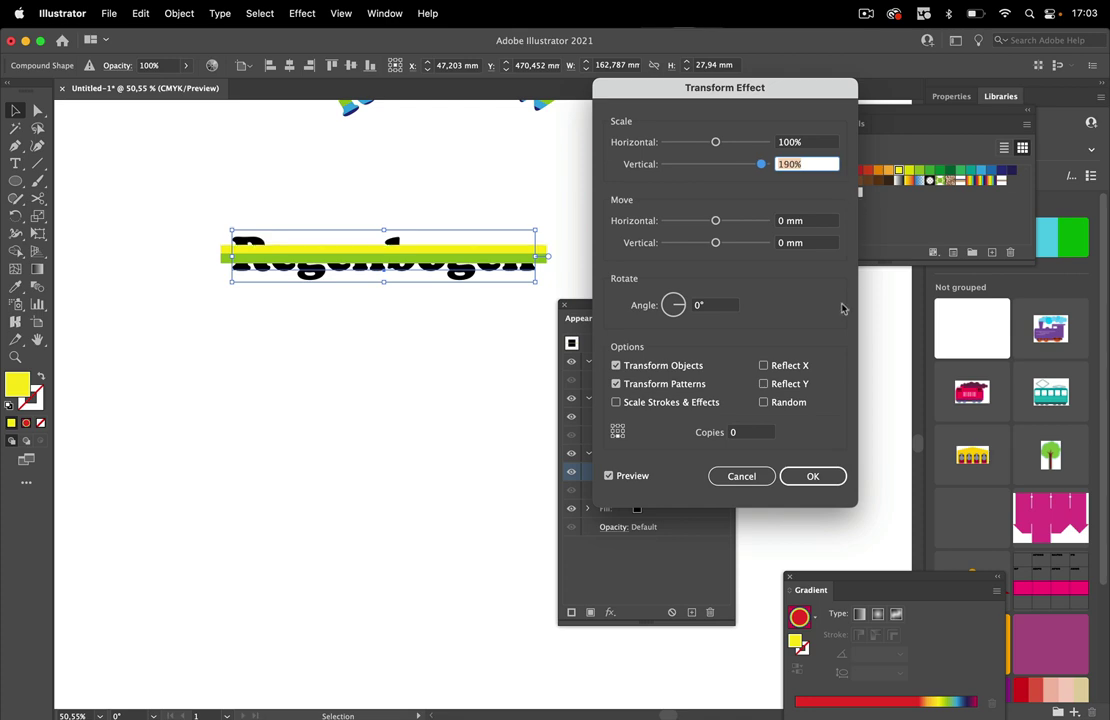
left_click(822, 477)
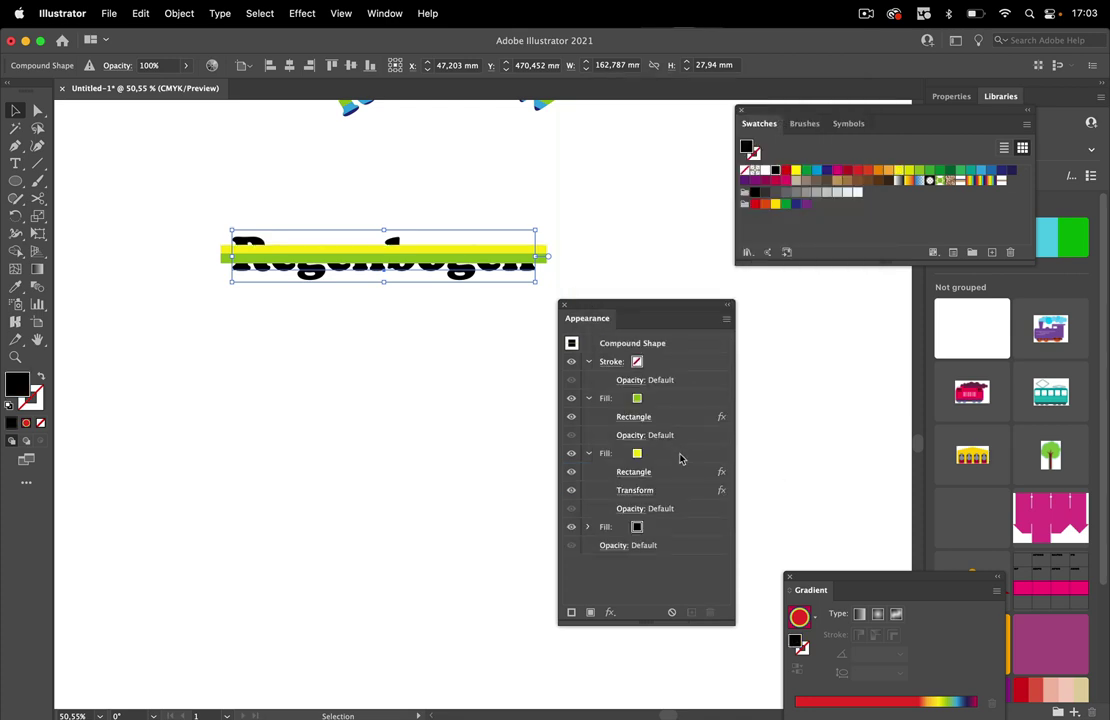
Duplicate the yellow rectangle fill and colour the lower copy orange
left_click(681, 455)
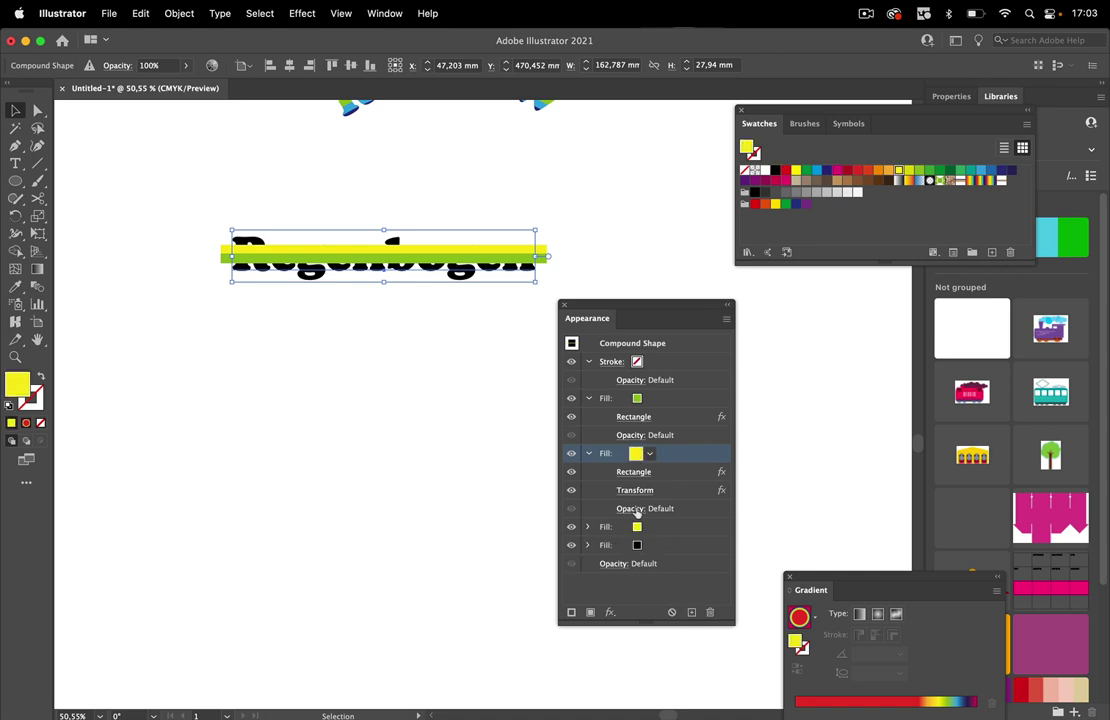
left_click(640, 527)
left_click(645, 530)
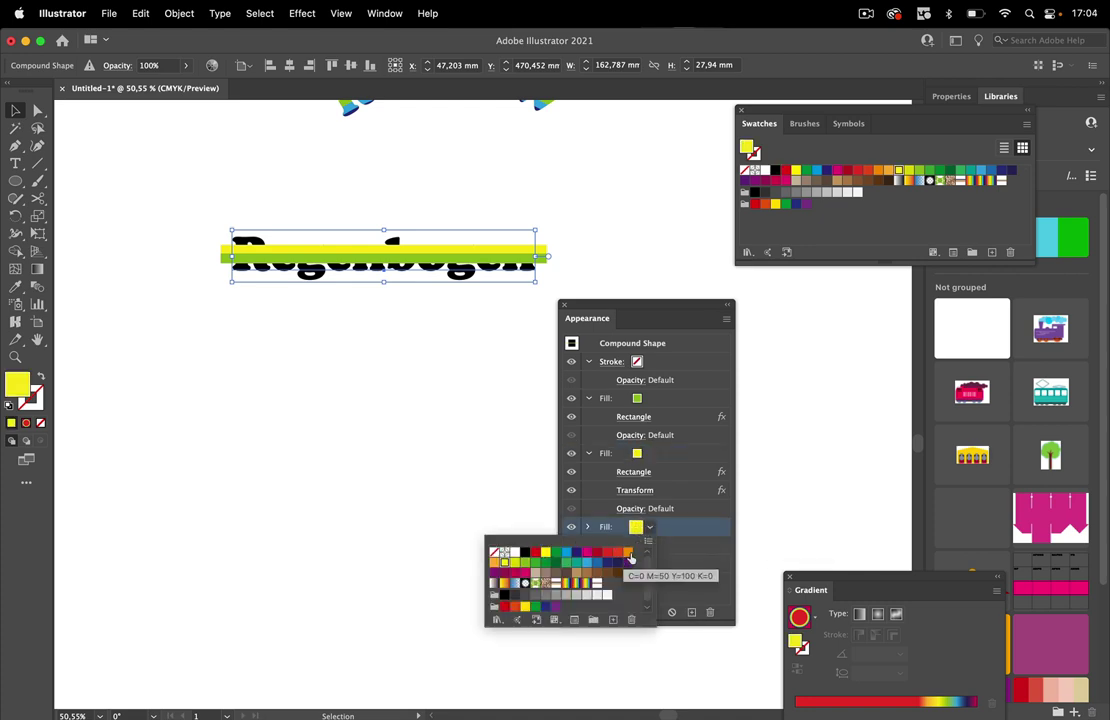
key("Left")
key("Return")
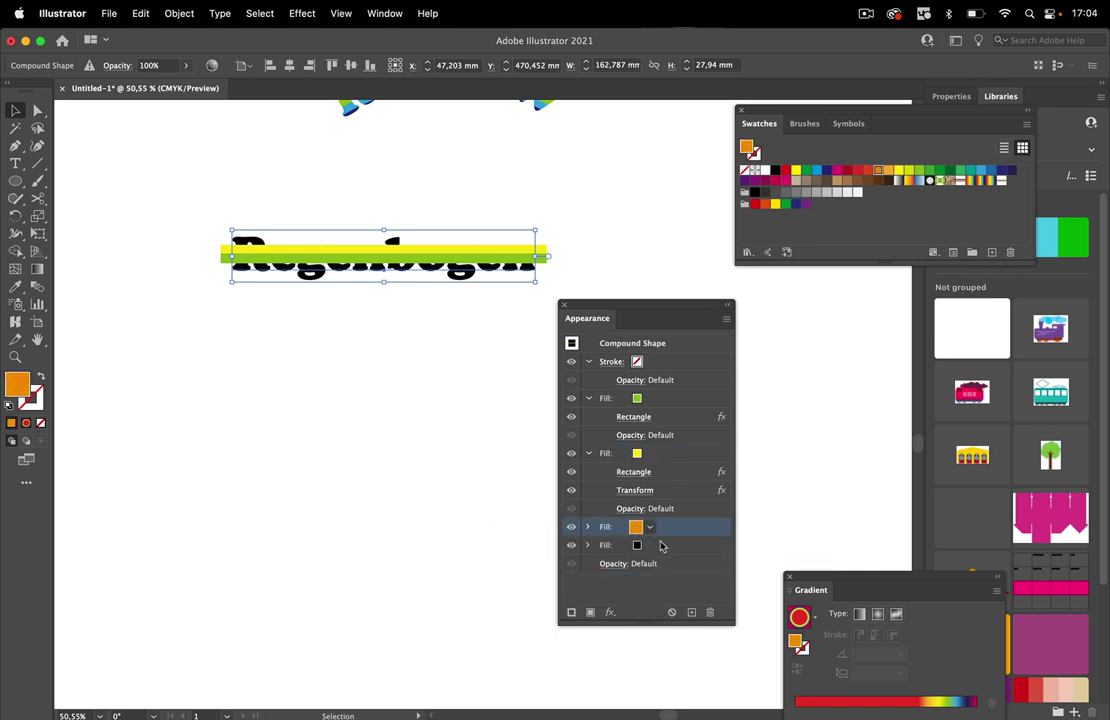
Collapse the green and yellow fills, expand the orange one and set its Transform effect's vertical scale to 280%
left_click(588, 527)
left_click(591, 453)
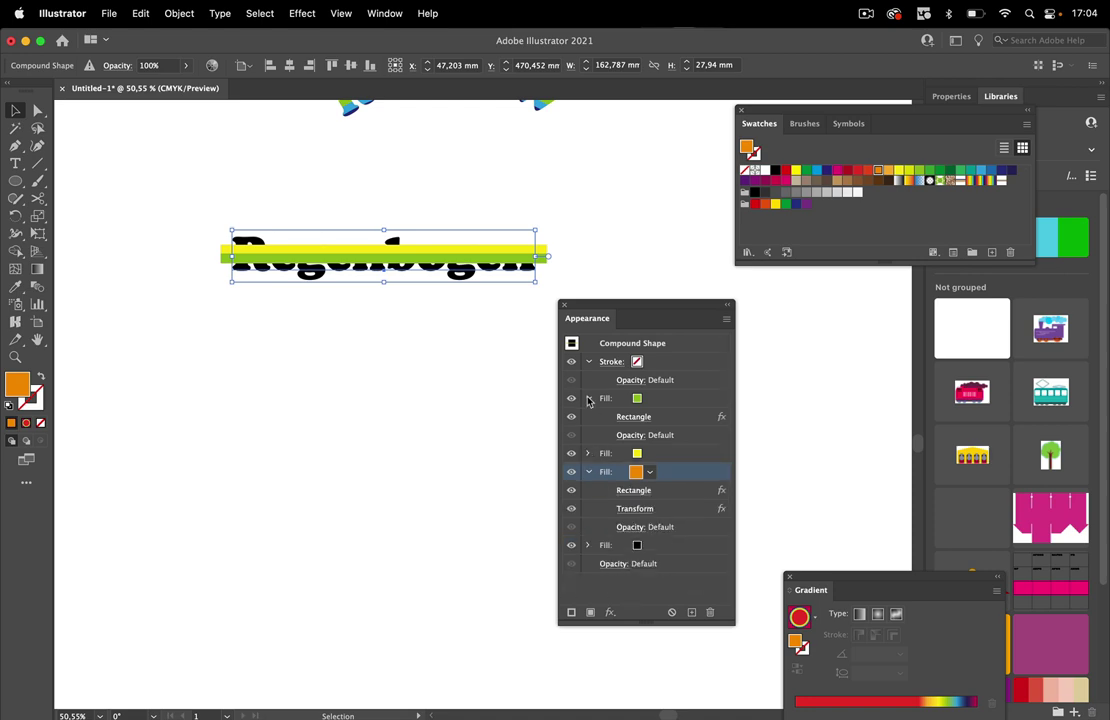
left_click(588, 398)
left_click_drag(640, 318, 639, 155)
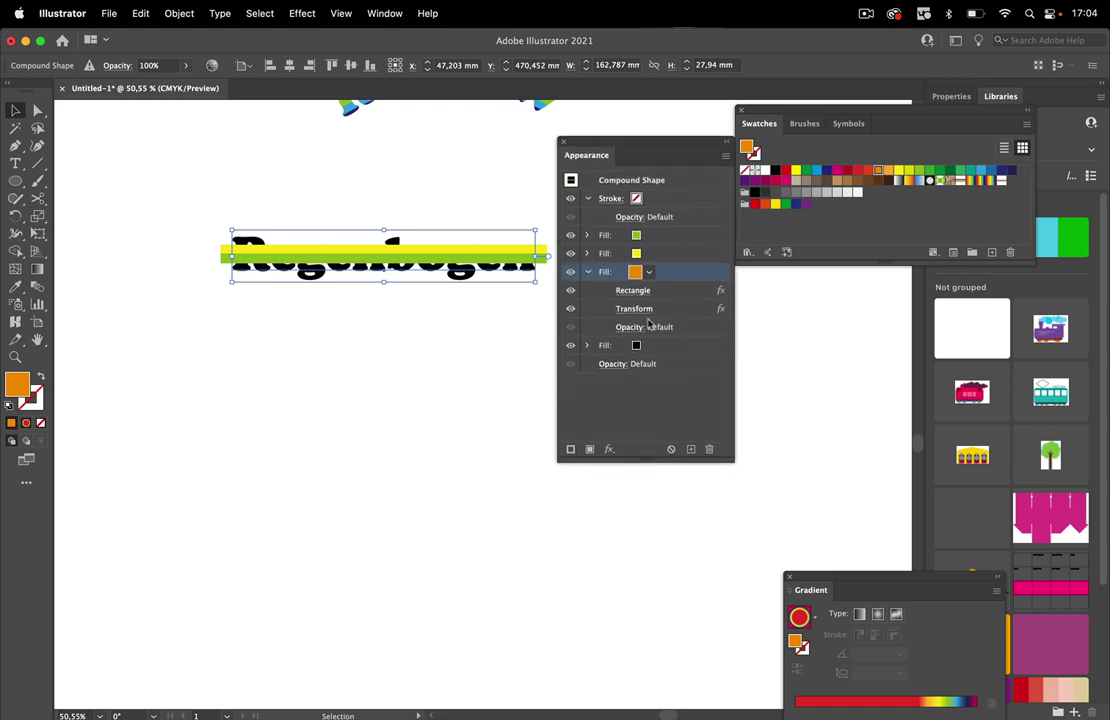
left_click(634, 309)
key("Tab")
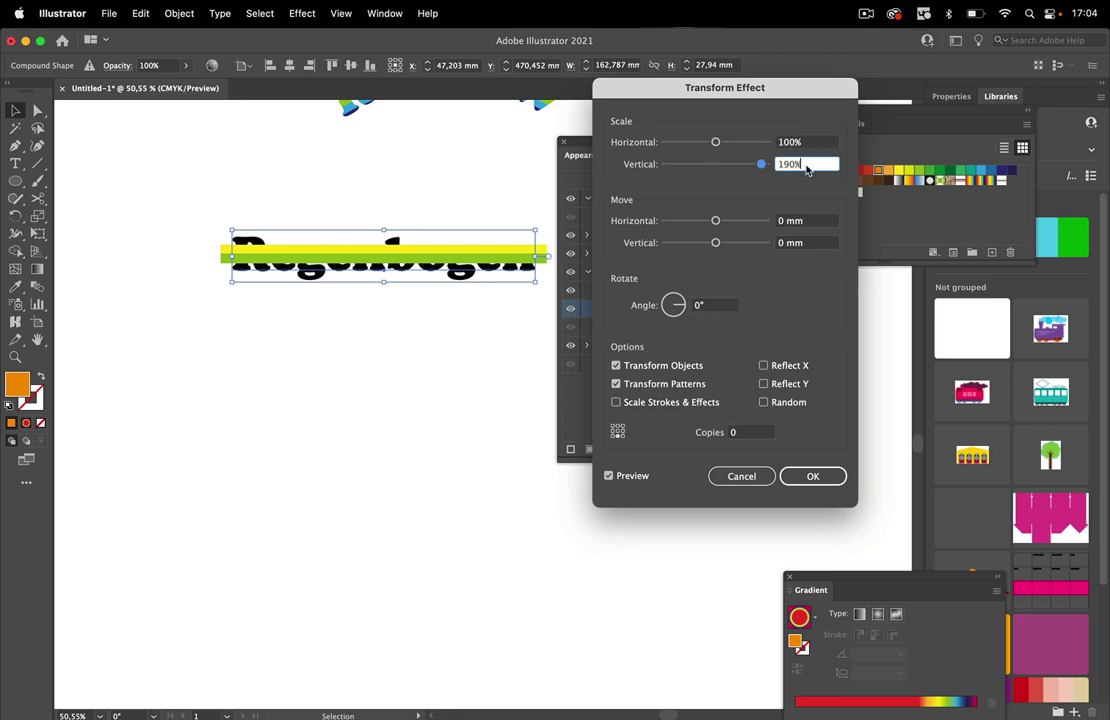
key("shift+Up")
key("shift+Up")
key("shift+Up")
key("shift+Up")
key("shift+Up")
key("shift+Up")
key("shift+Up")
key("shift+Up")
key("shift+Up")
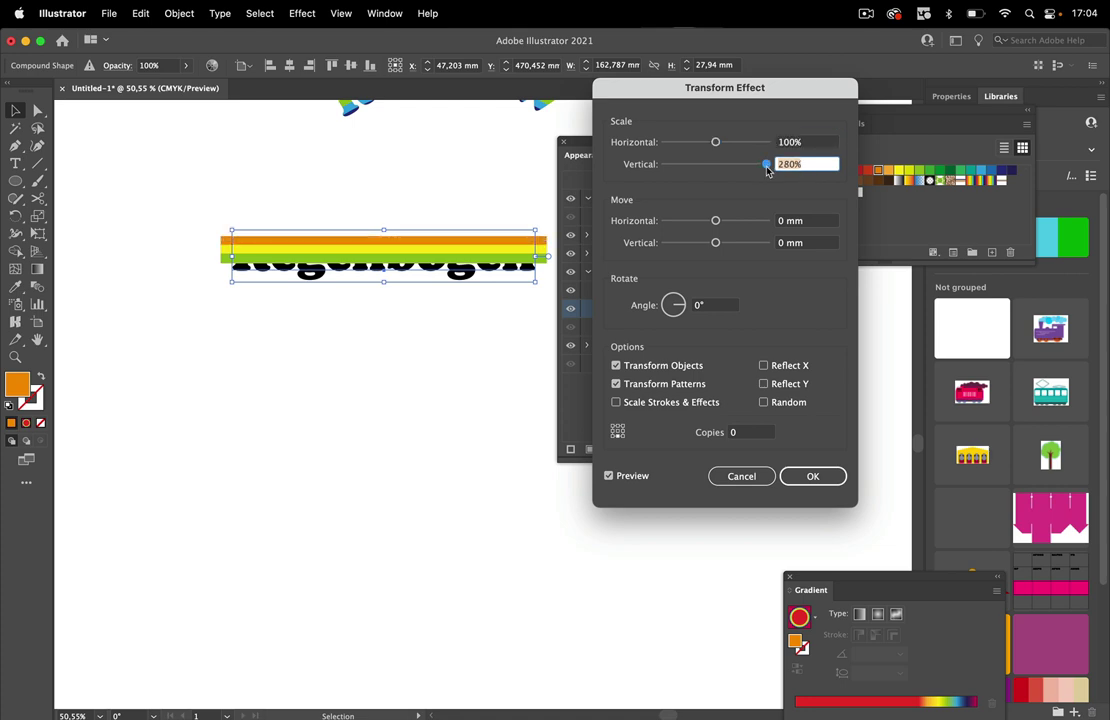
left_click(812, 476)
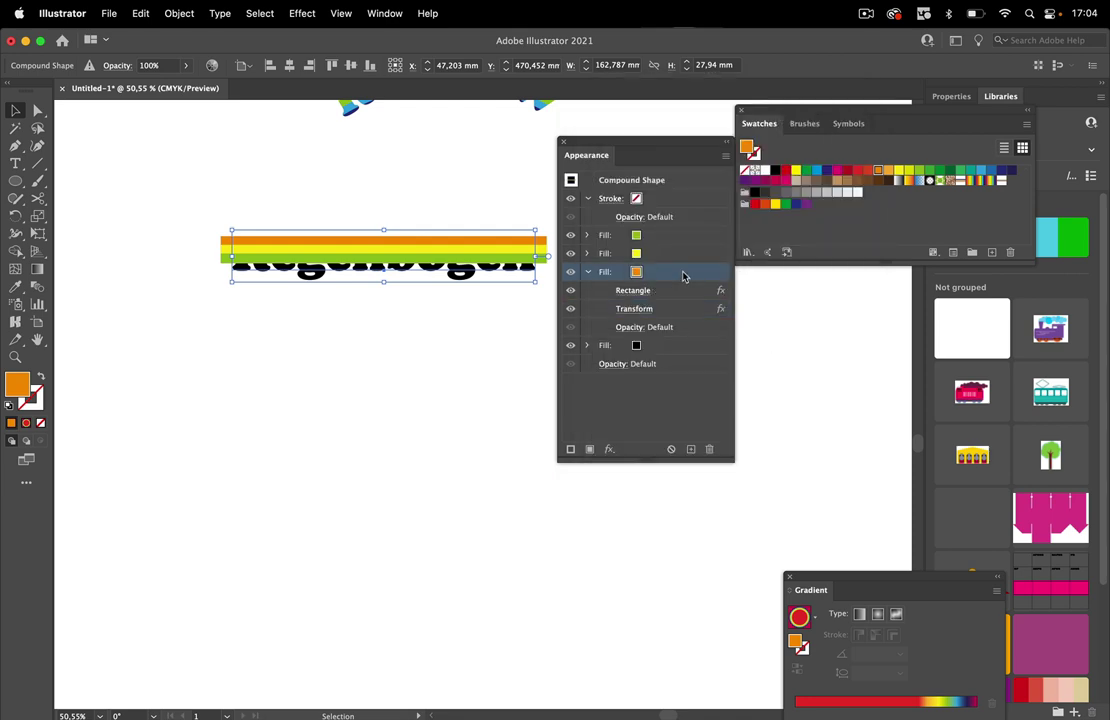
Duplicate the orange rectangle fill and colour the lower copy red
left_click(690, 449)
left_click(645, 347)
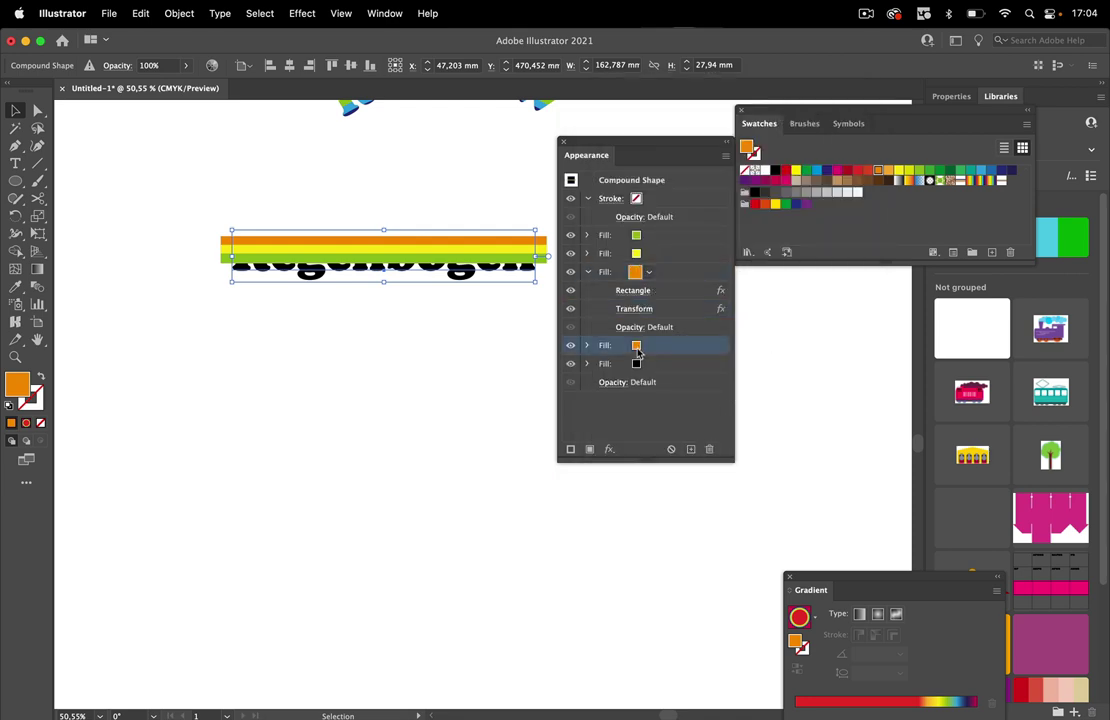
left_click(637, 345)
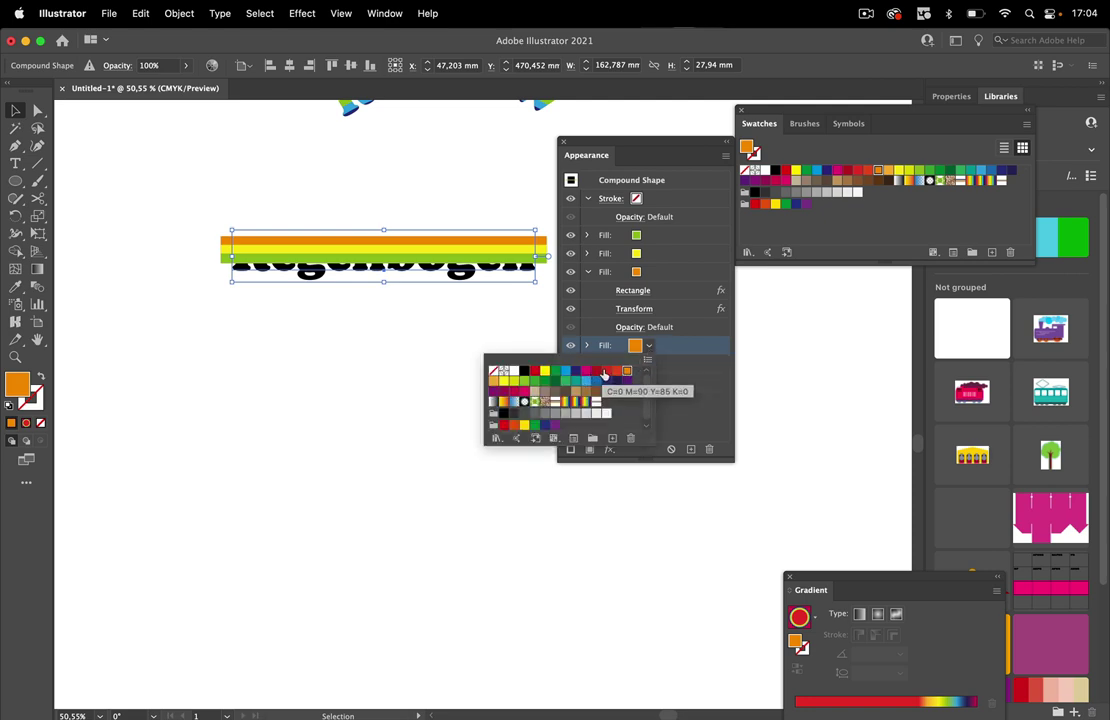
left_click(598, 373)
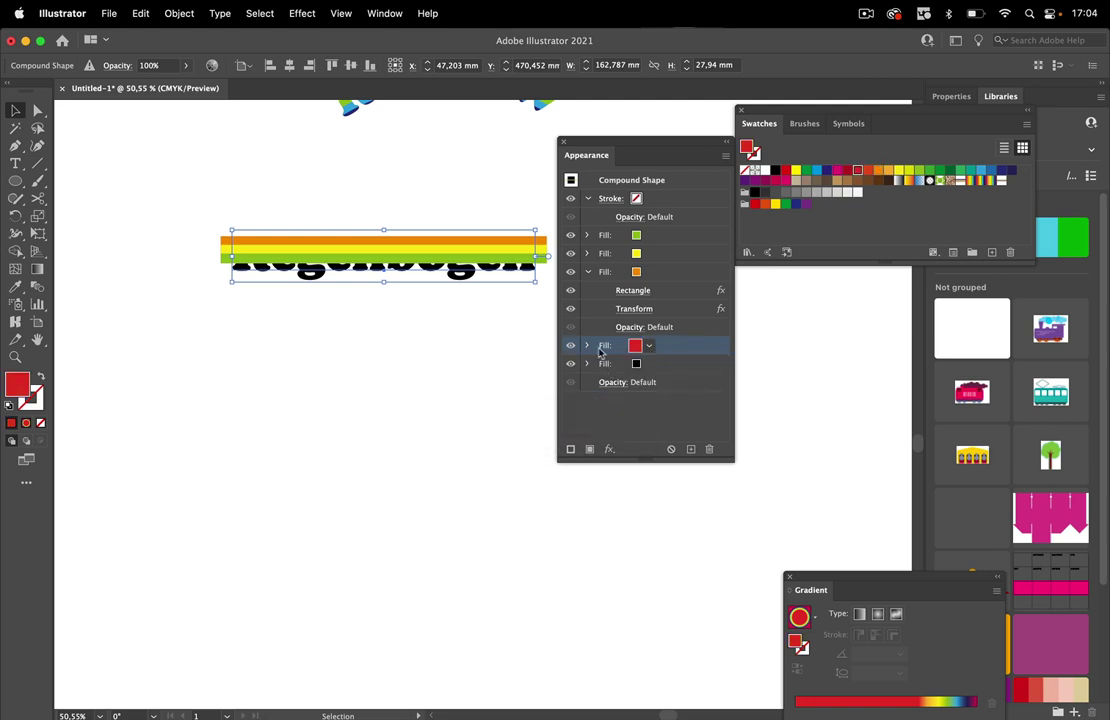
Set the vertical scale of the red fill's Transform effect to 360%
left_click(589, 346)
left_click(636, 384)
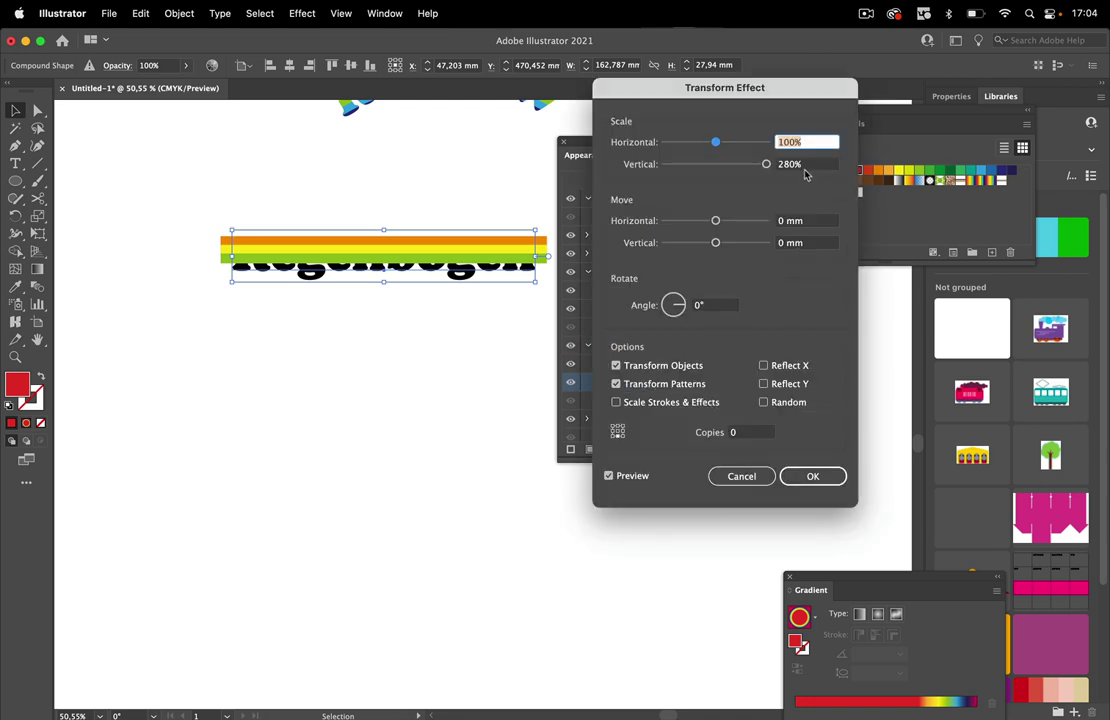
left_click_drag(768, 165, 751, 167)
key("shift+Up")
key("shift+Up")
key("shift+Up")
key("shift+Up")
key("shift+Up")
key("shift+Up")
key("shift+Up")
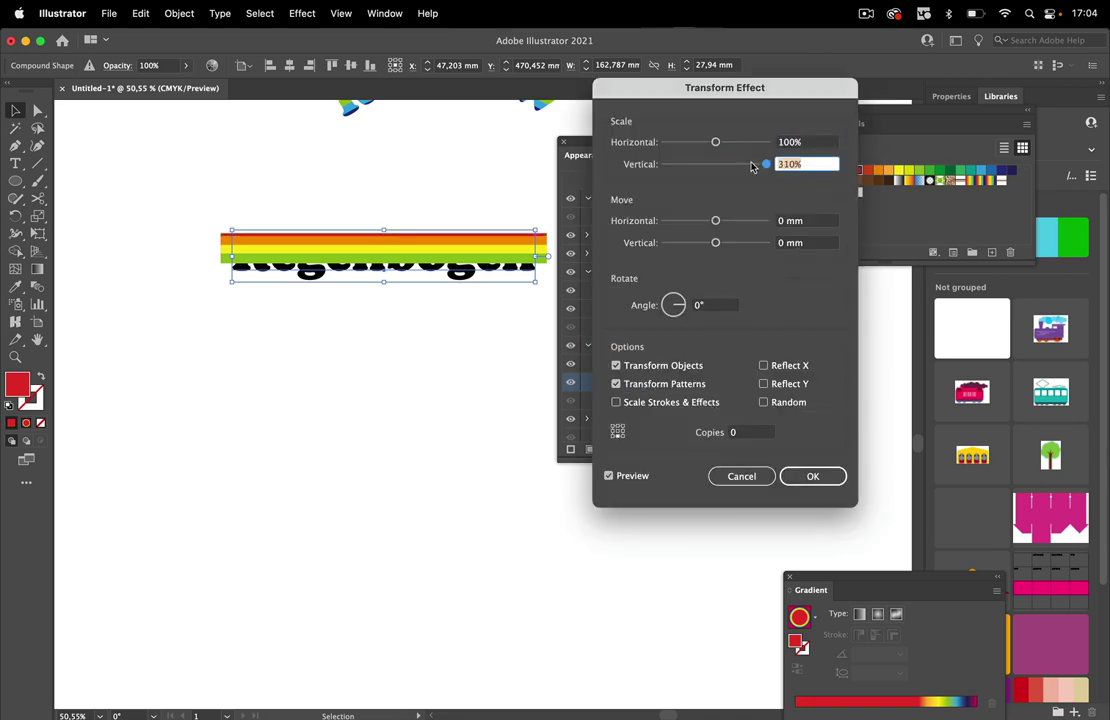
key("shift+Up")
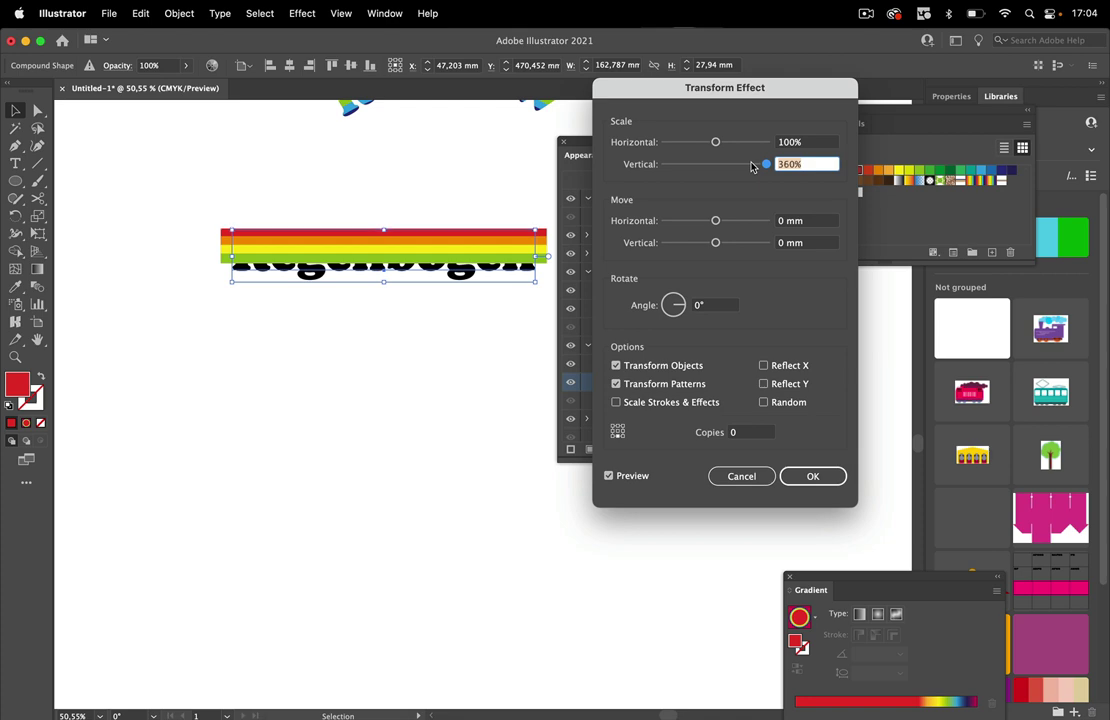
left_click(806, 476)
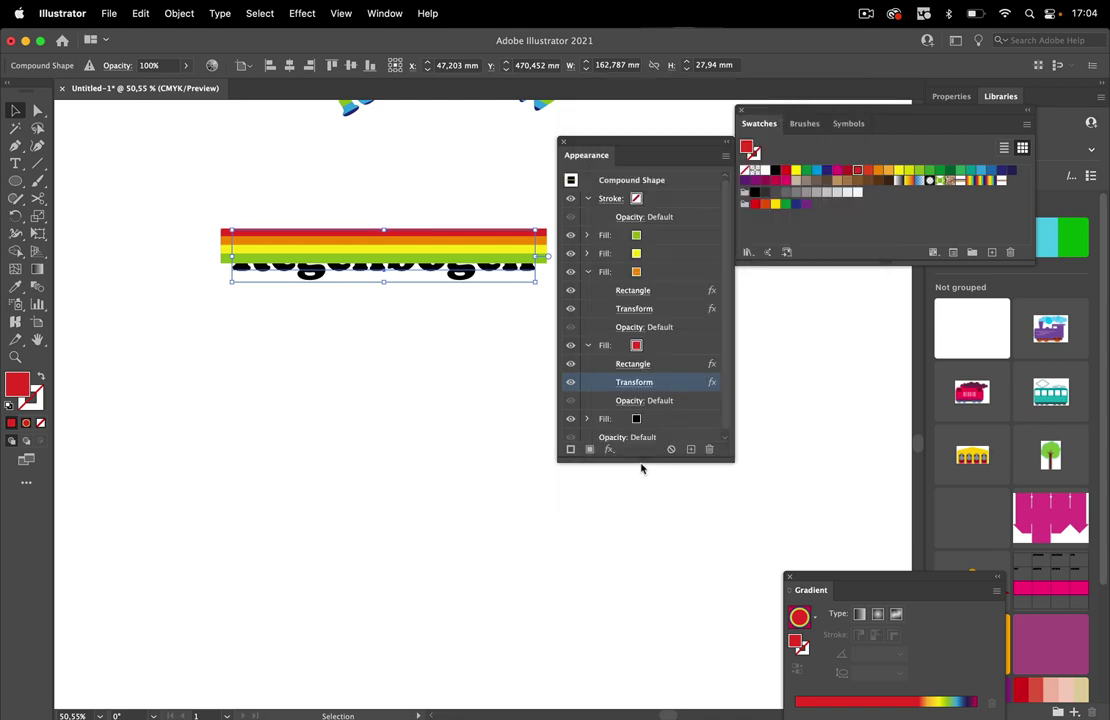
Lengthen the Appearance list, duplicate the red rectangle fill and colour the lower copy light blue
left_click_drag(649, 457, 649, 582)
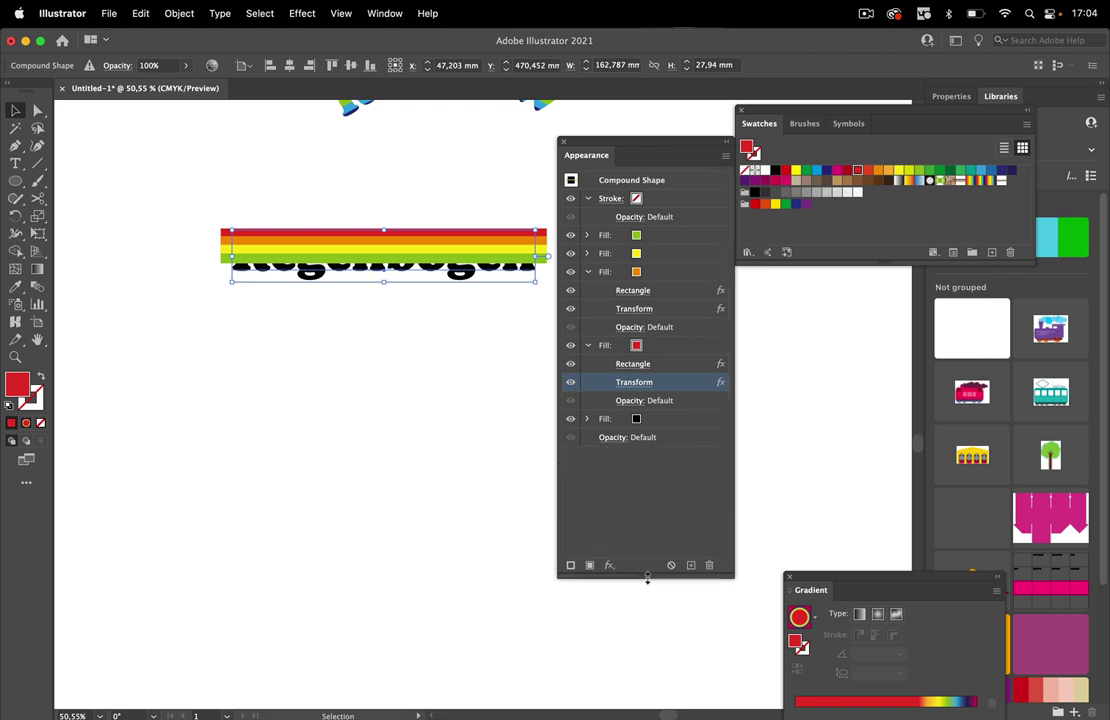
left_click(693, 256)
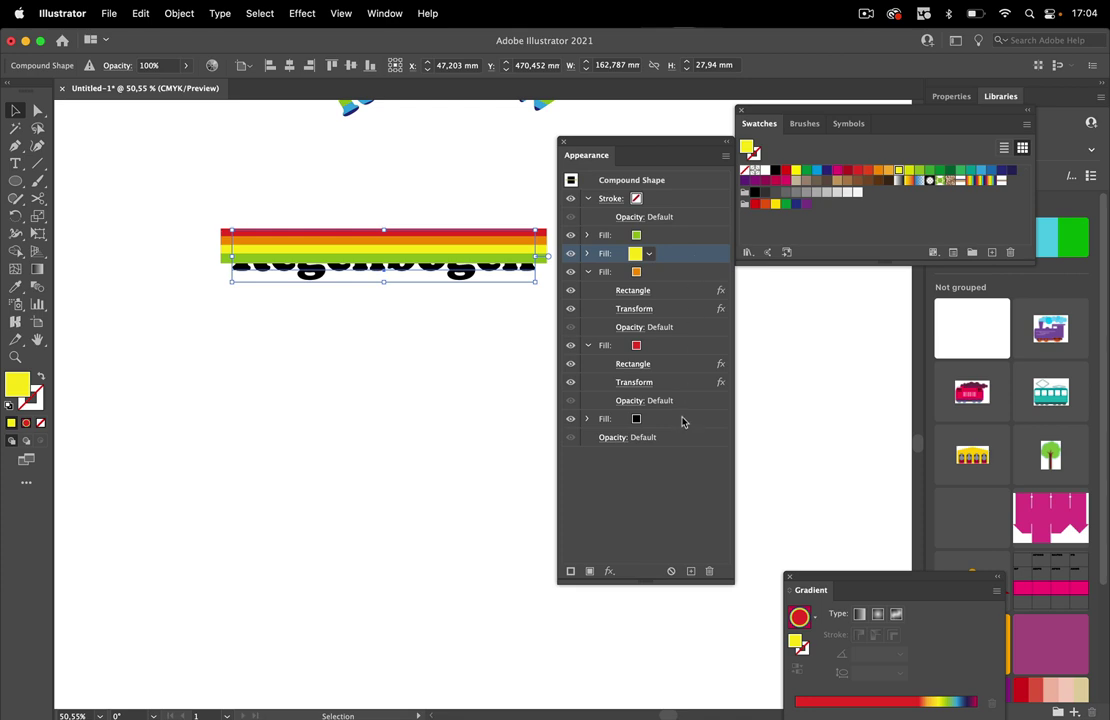
left_click(684, 348)
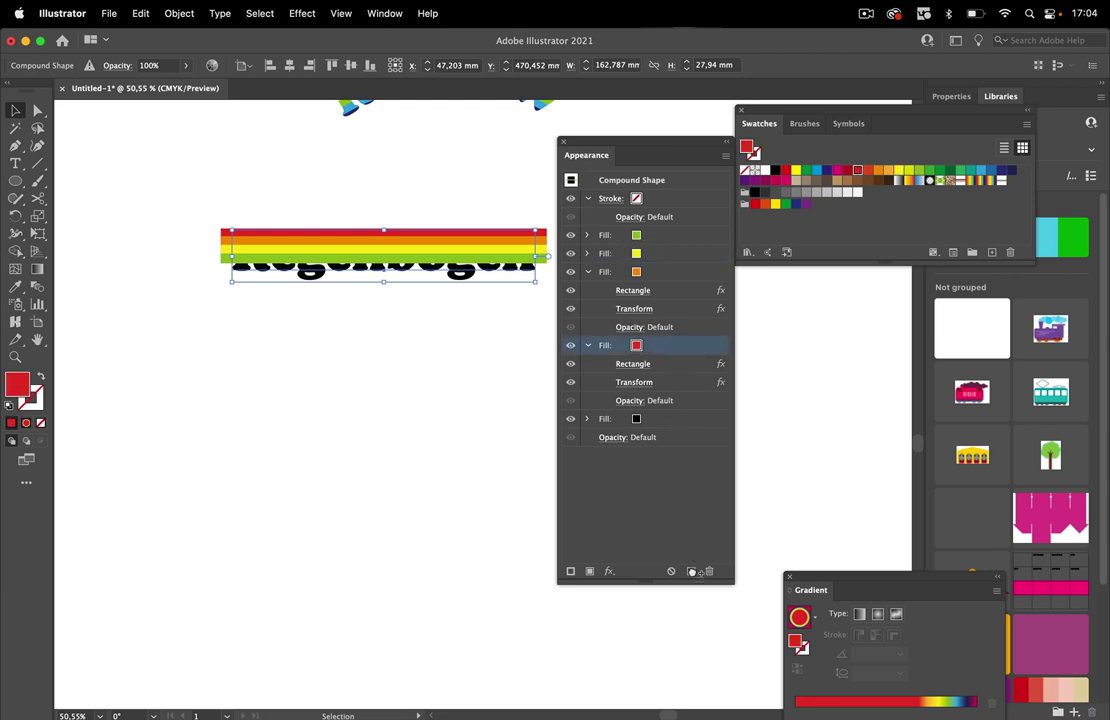
left_click(690, 571)
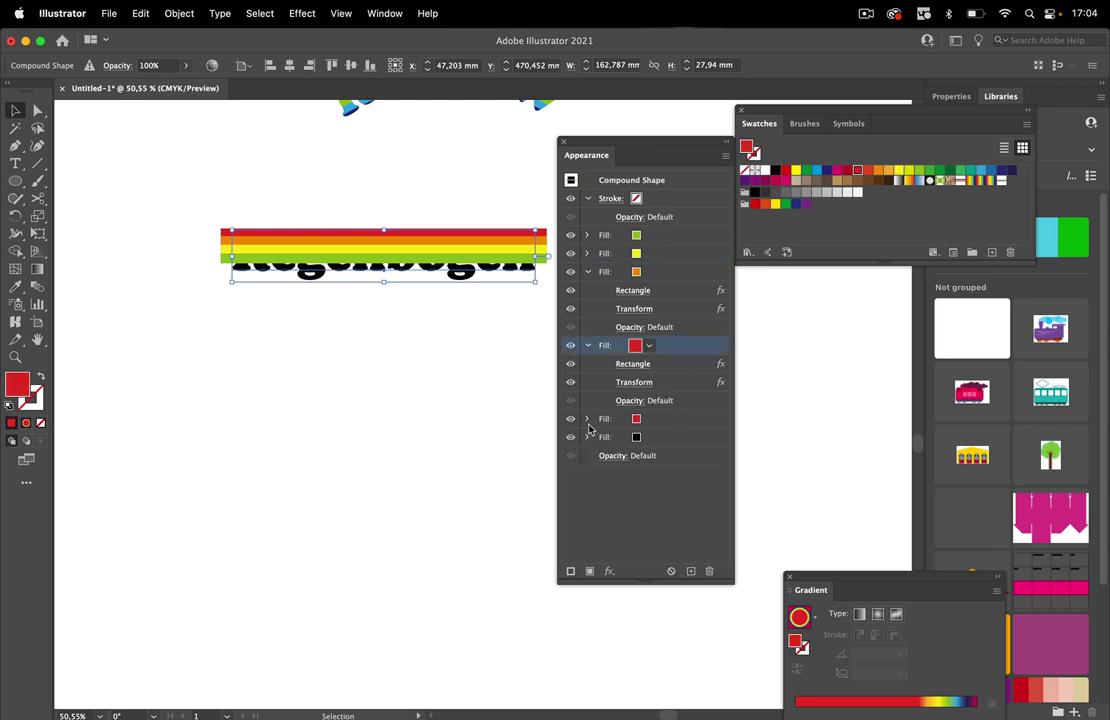
left_click(587, 418)
left_click(645, 420)
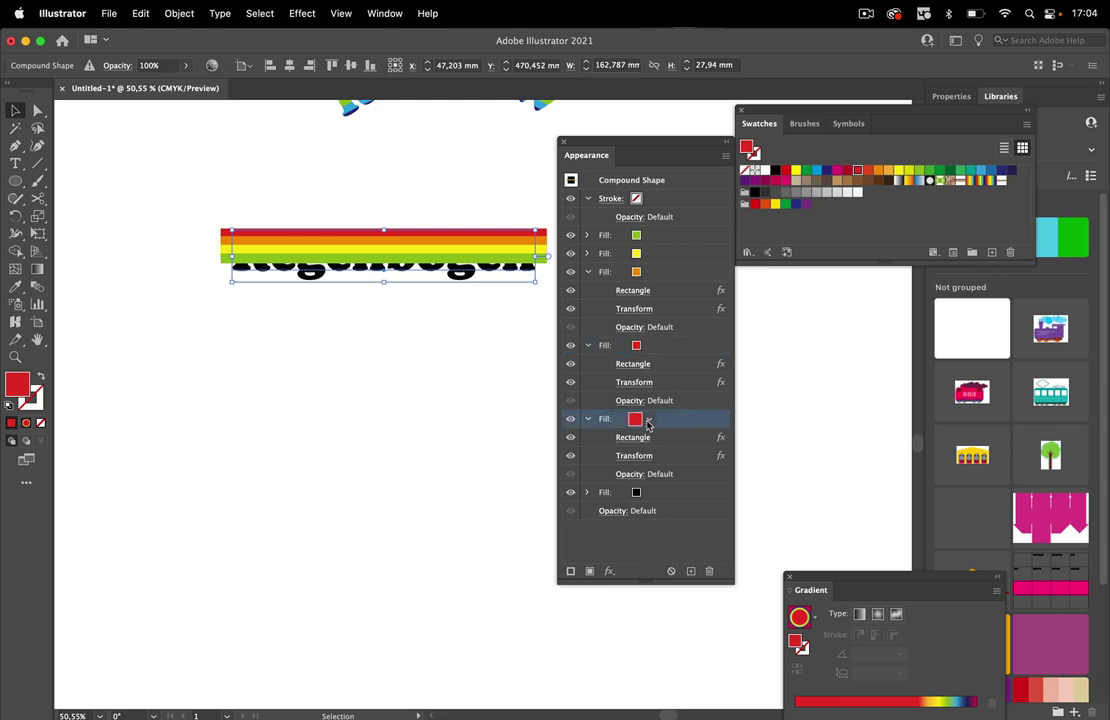
left_click(648, 421)
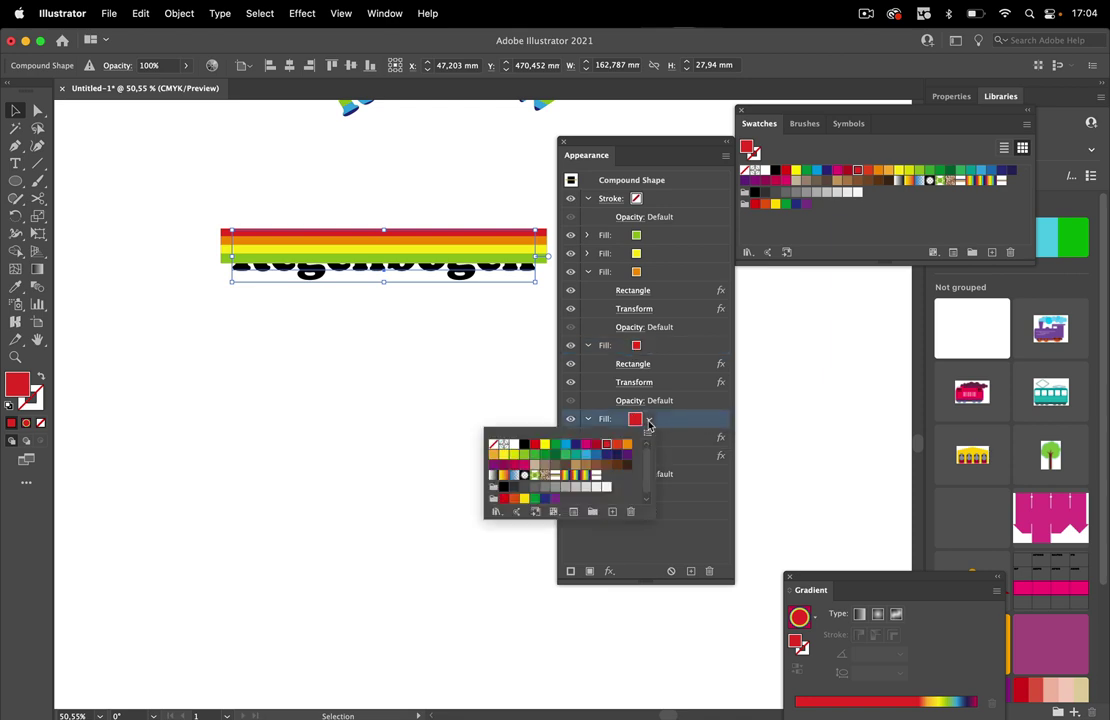
left_click(573, 446)
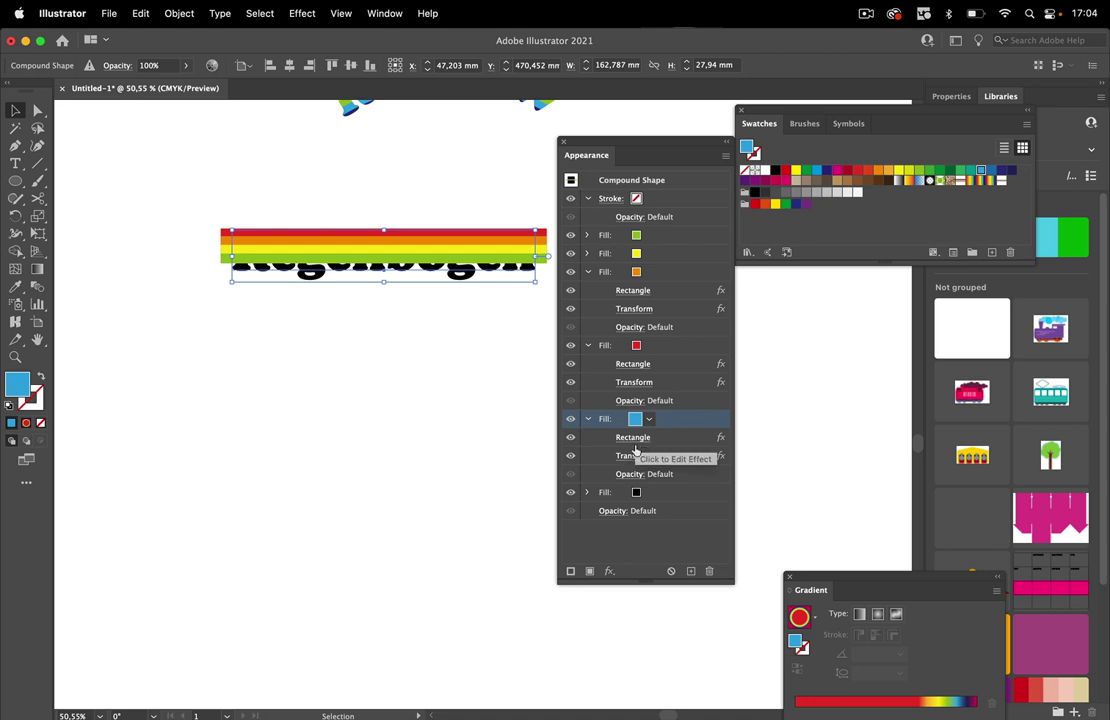
Edit the light blue fill's Transform effect to scale vertically to 210% from the top-centre reference point
left_click(634, 455)
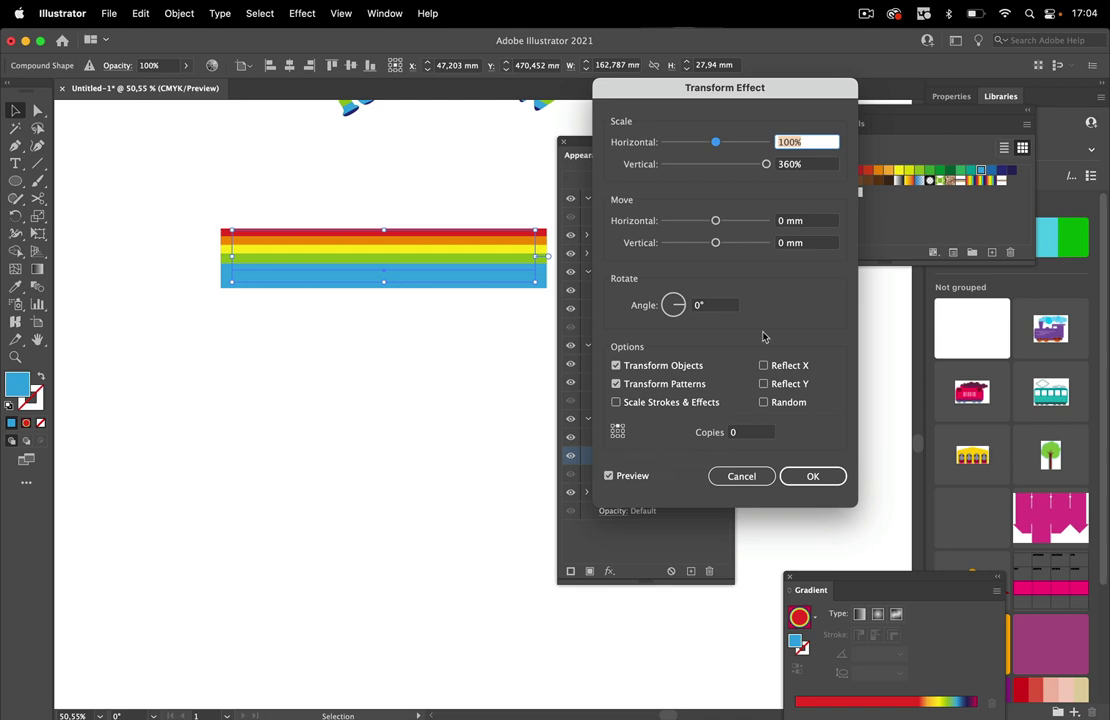
left_click(810, 166)
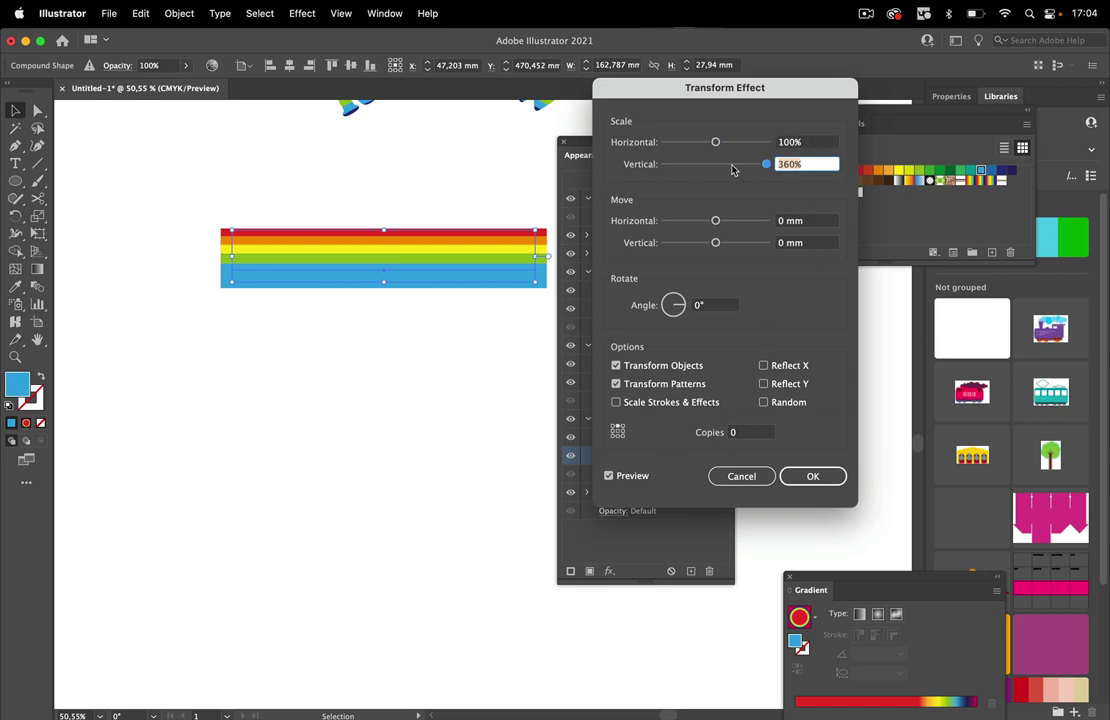
key("shift+Down")
key("shift+Down")
key("shift+Down")
key("shift+Down")
key("shift+Down")
key("shift+Down")
key("shift+Down")
key("shift+Down")
key("shift+Down")
key("shift+Down")
key("shift+Down")
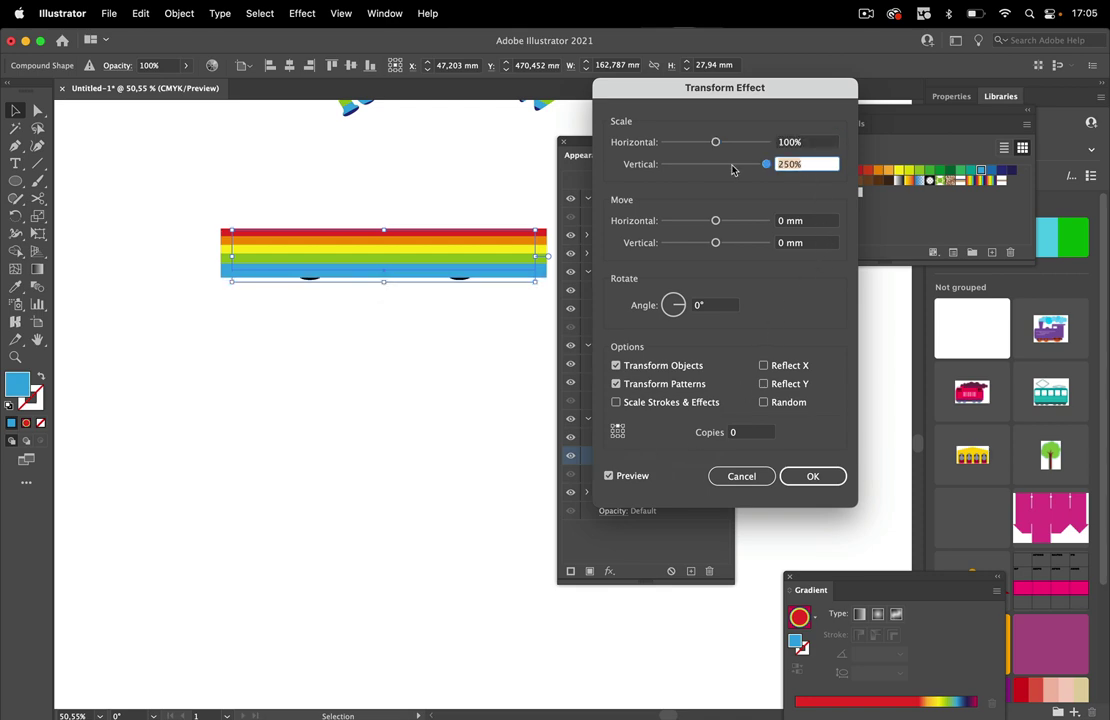
key("shift+Down")
key("shift+Down")
key("shift+Down")
key("shift+Down")
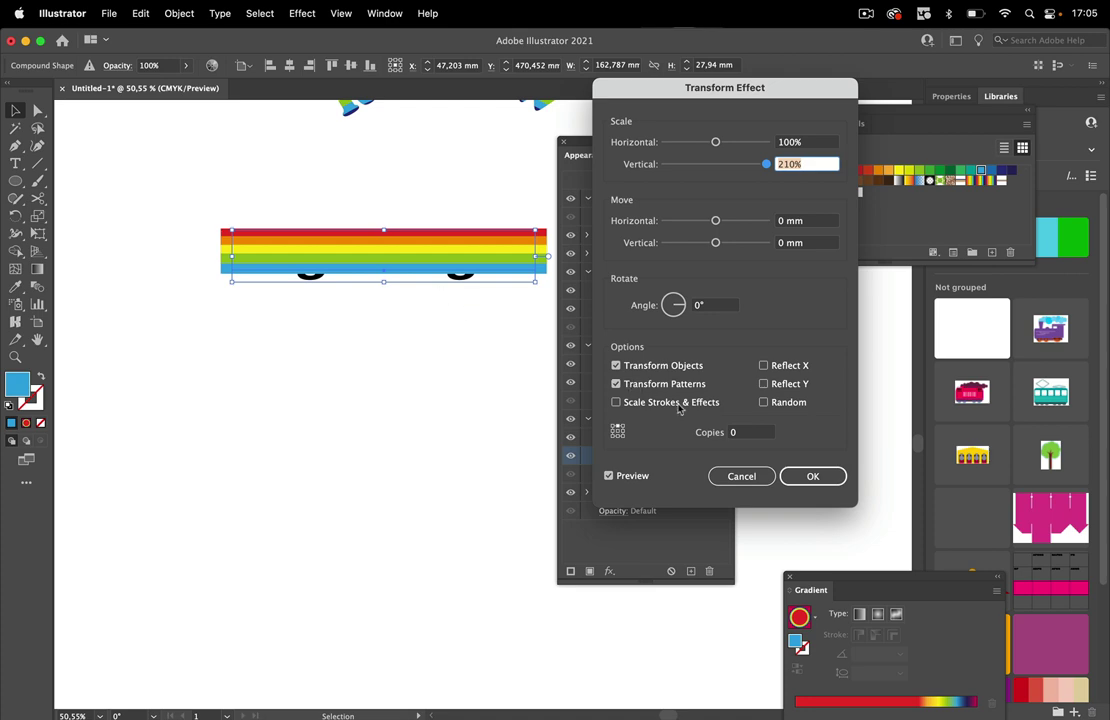
left_click(822, 477)
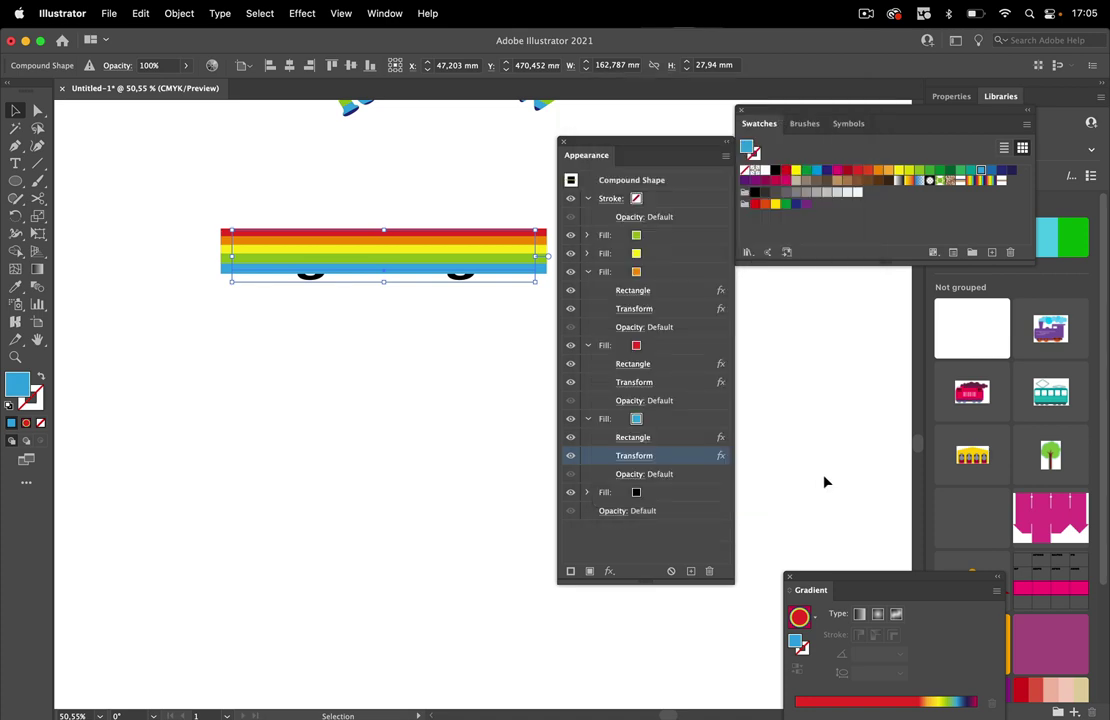
Duplicate the light blue rectangle fill and colour the lower copy dark blue
left_click(672, 419)
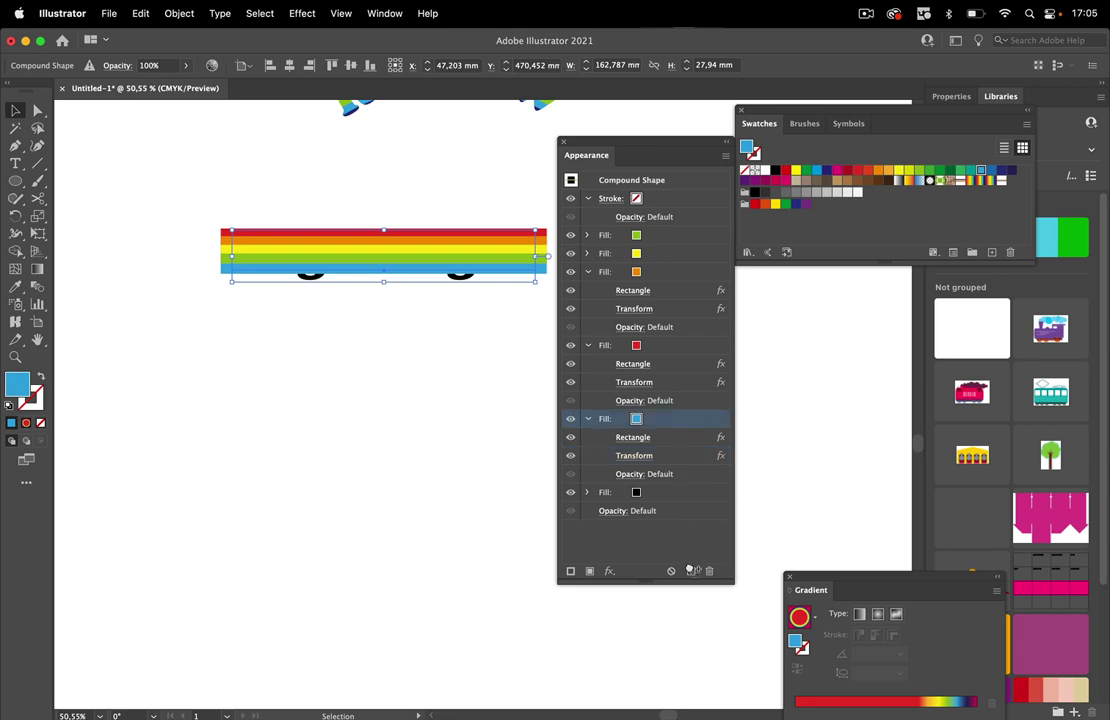
left_click(690, 571)
left_click(636, 492)
left_click(649, 492)
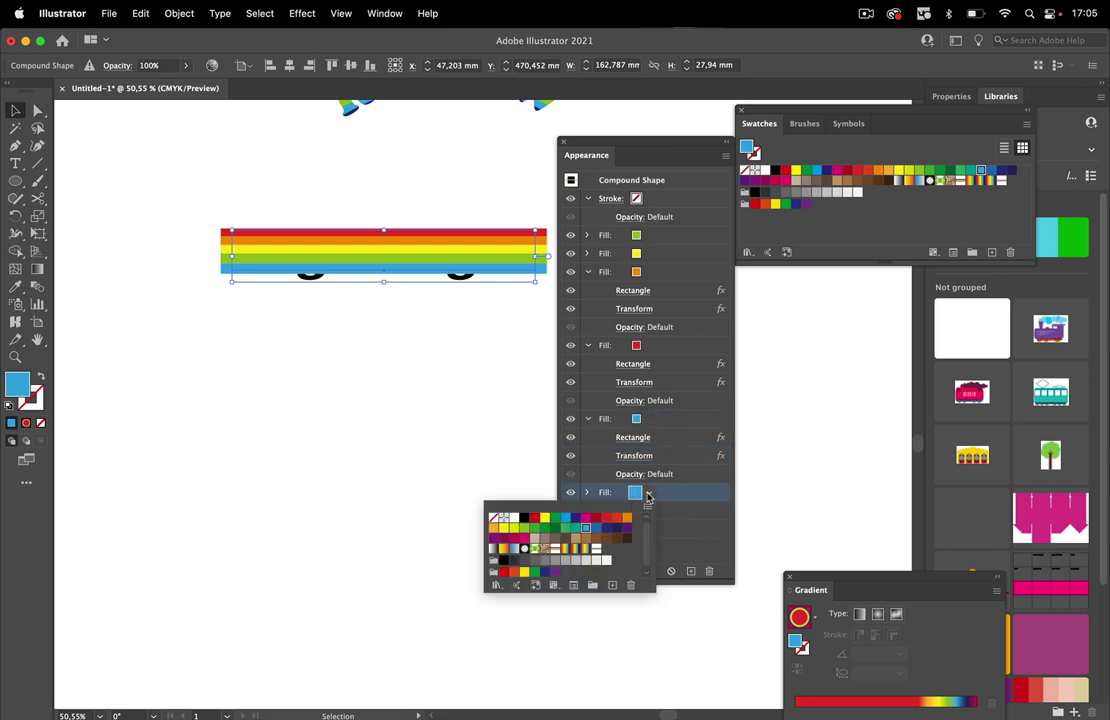
left_click(603, 532)
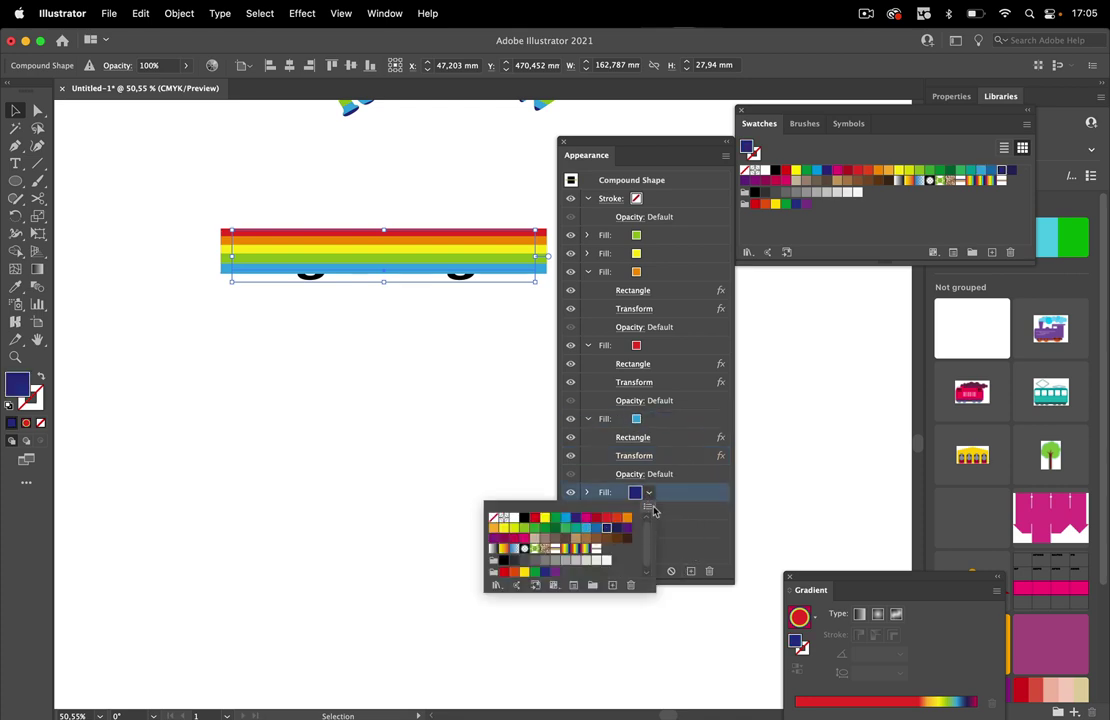
key("Return")
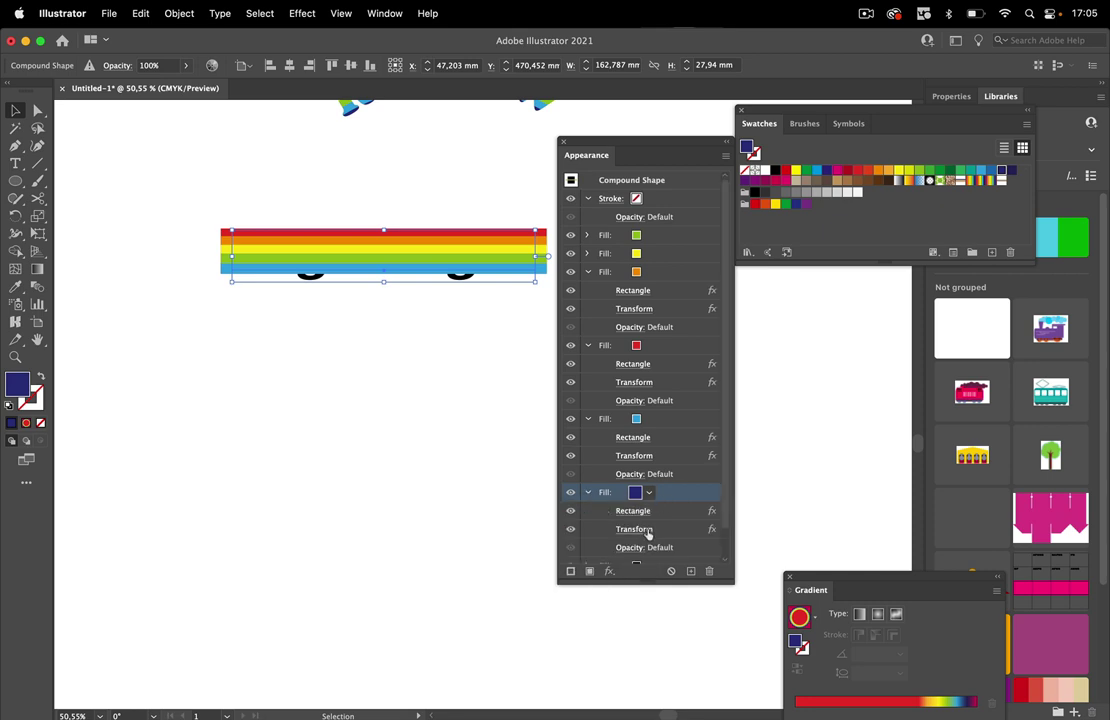
Set the vertical scale of the dark blue fill's Transform effect to 300%
left_click(634, 529)
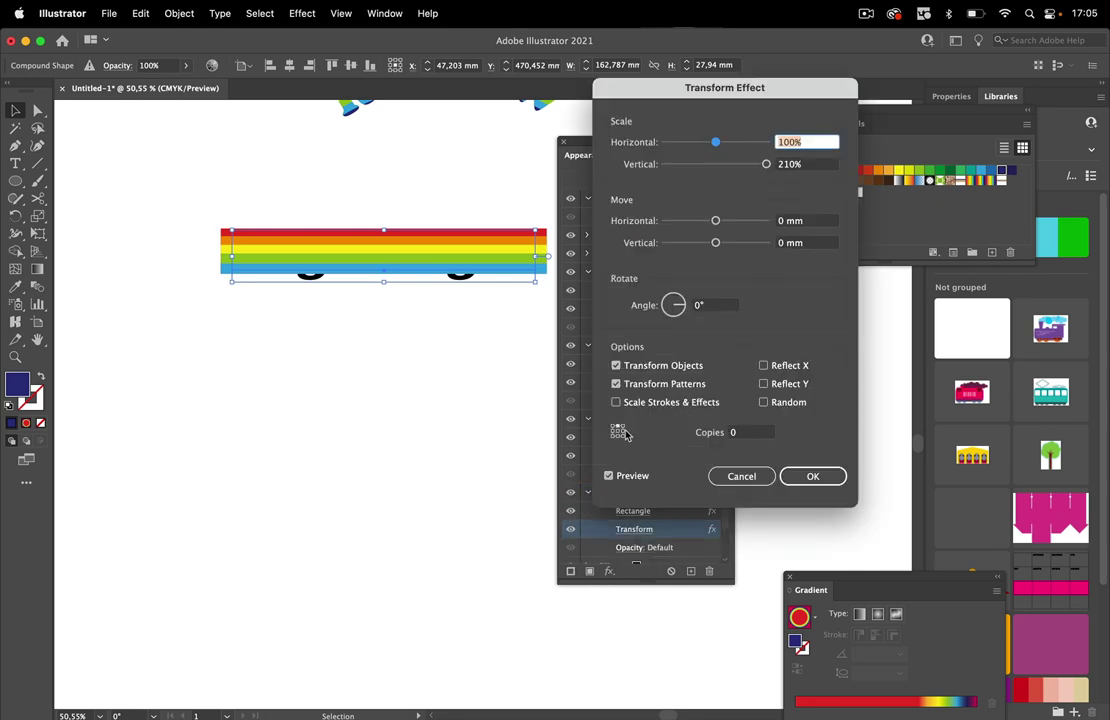
left_click(805, 164)
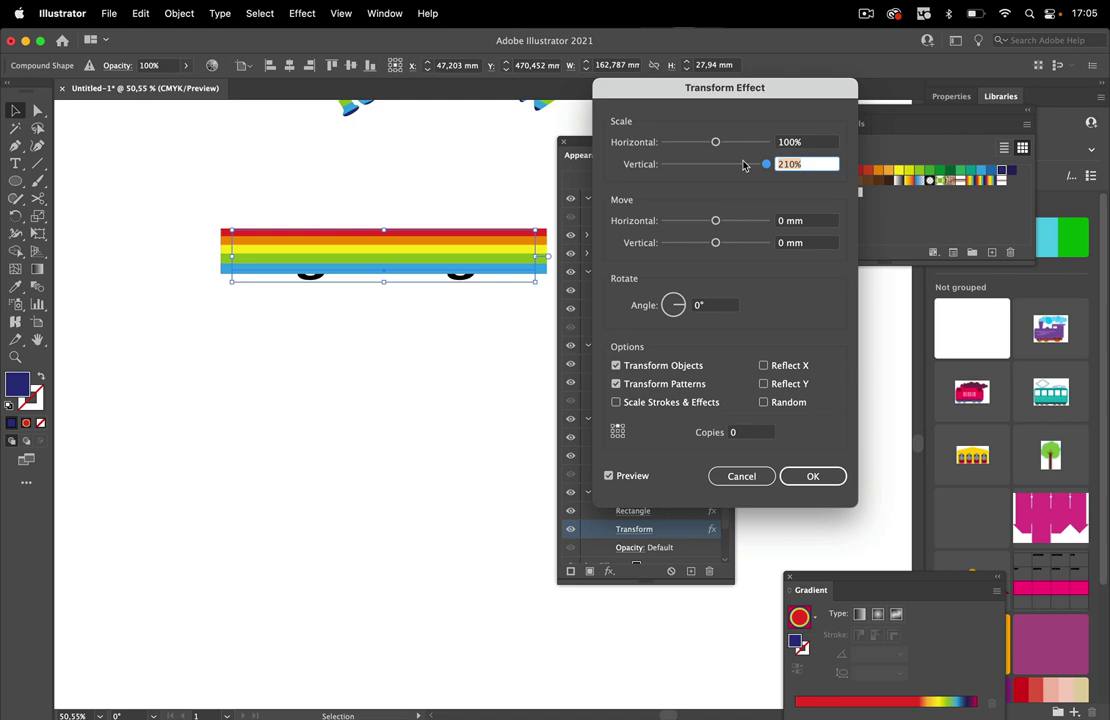
key("shift+Up")
key("shift+Up")
key("shift+Up")
key("shift+Up")
key("shift+Up")
key("shift+Up")
key("shift+Up")
key("shift+Up")
key("shift+Up")
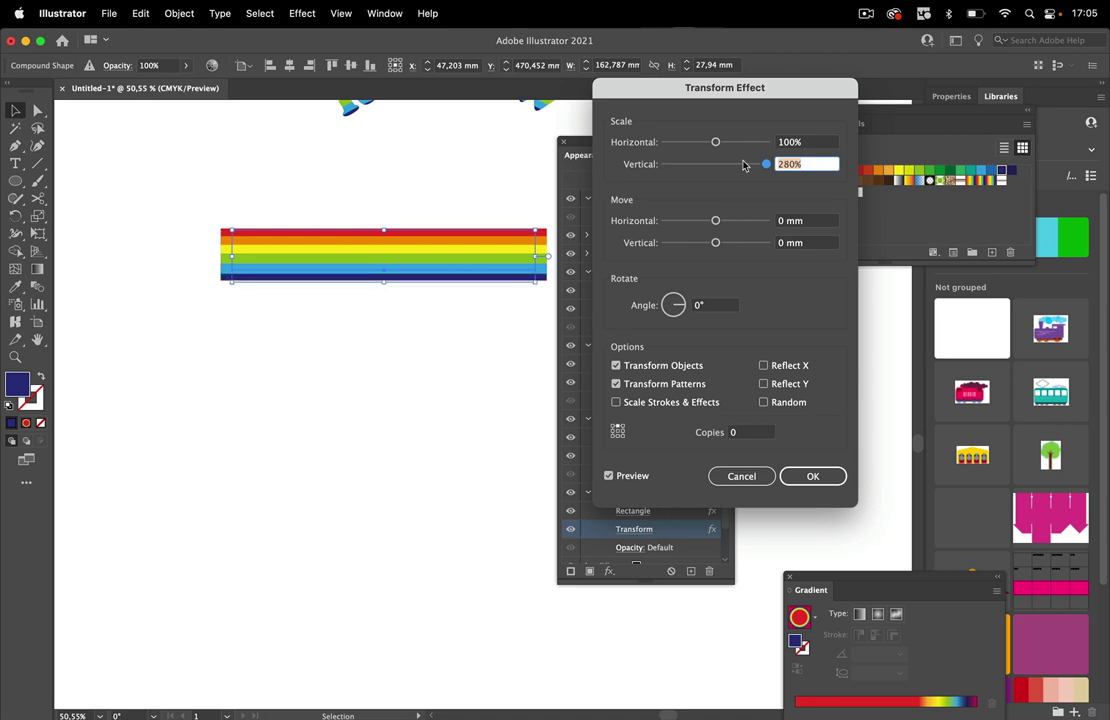
left_click(820, 481)
Lengthen the Appearance list, duplicate the dark blue rectangle fill and colour the lower copy magenta
left_click_drag(640, 587, 640, 655)
left_click(673, 493)
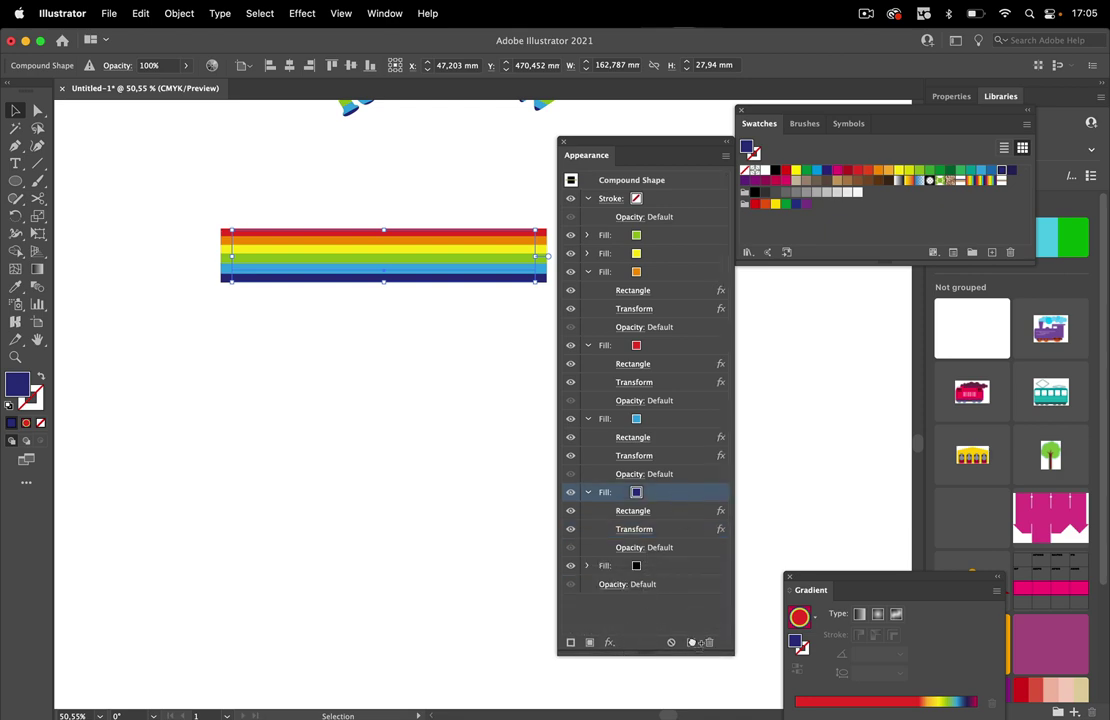
left_click(690, 642)
left_click(637, 567)
left_click(636, 566)
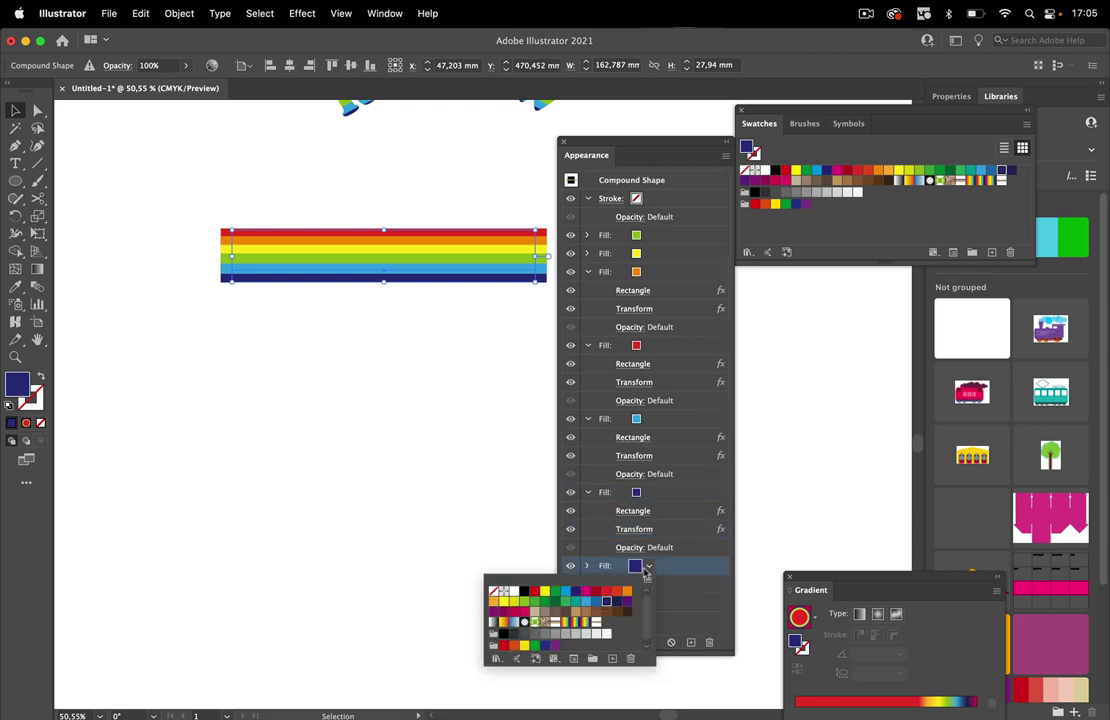
left_click(511, 612)
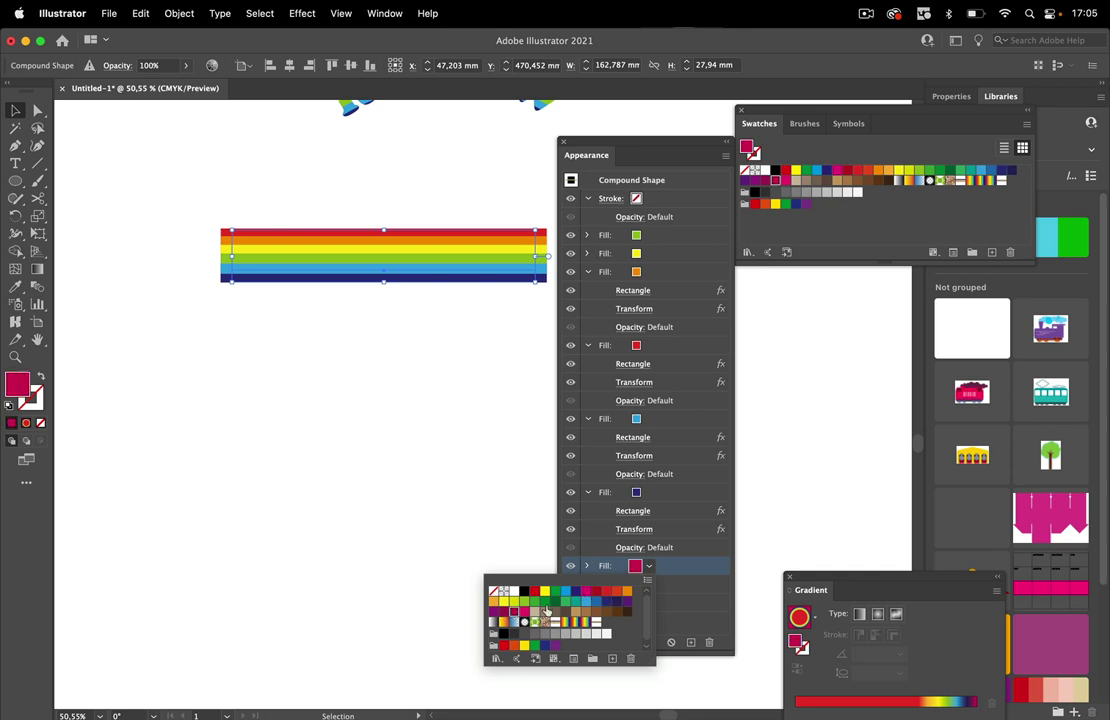
left_click(677, 573)
Set the vertical scale of the magenta fill's Transform effect to 370%
left_click(587, 566)
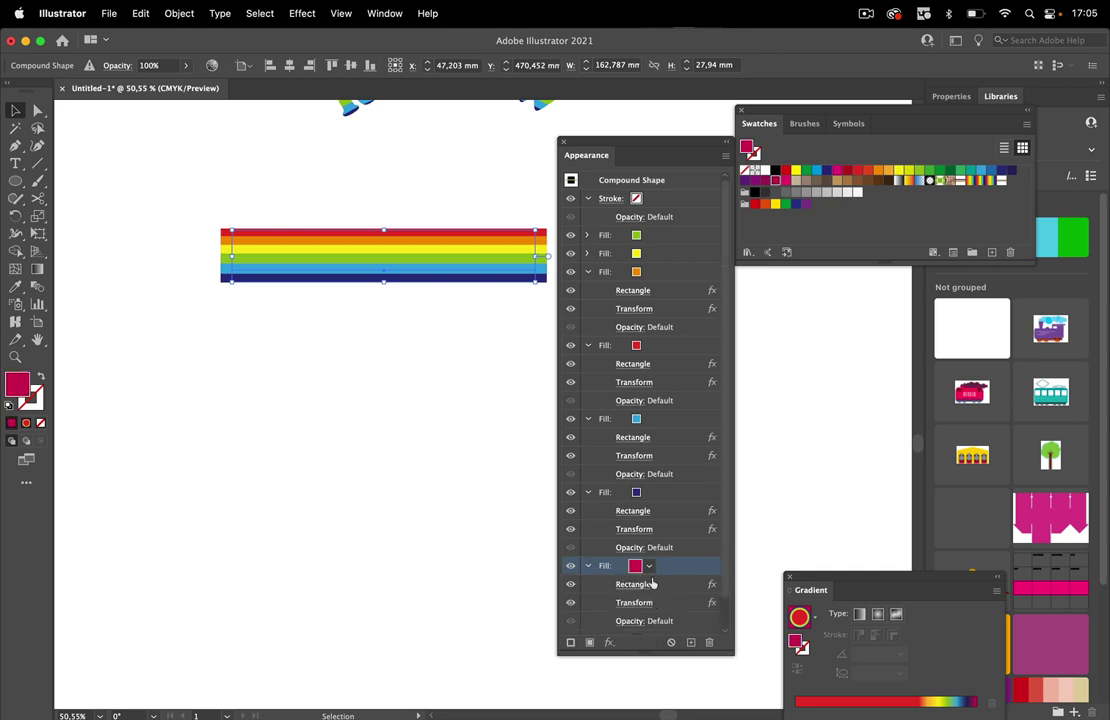
left_click(650, 602)
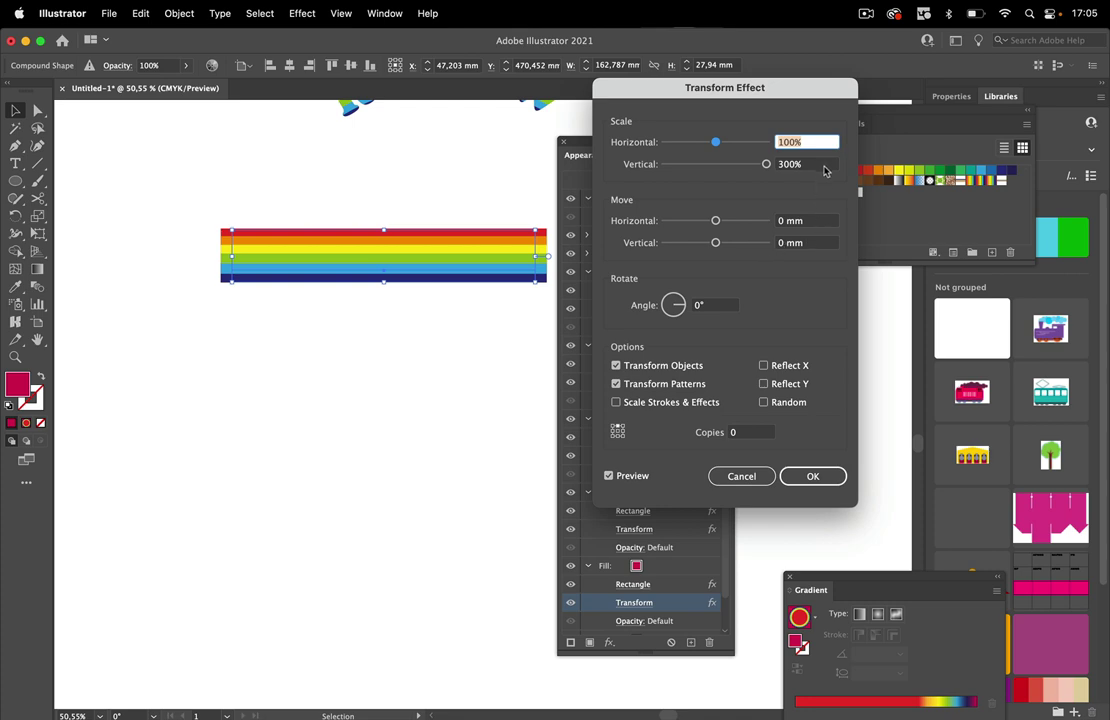
key("Tab")
key("shift+Up")
key("shift+Up")
key("shift+Up")
key("shift+Up")
key("shift+Up")
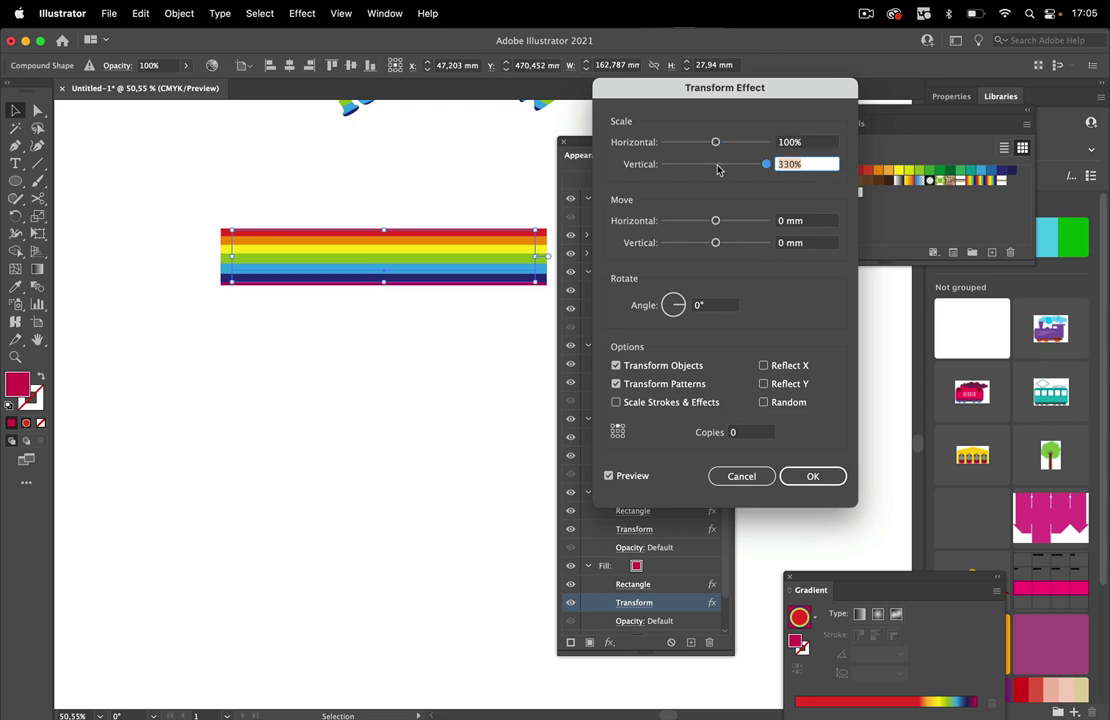
key("shift+Up")
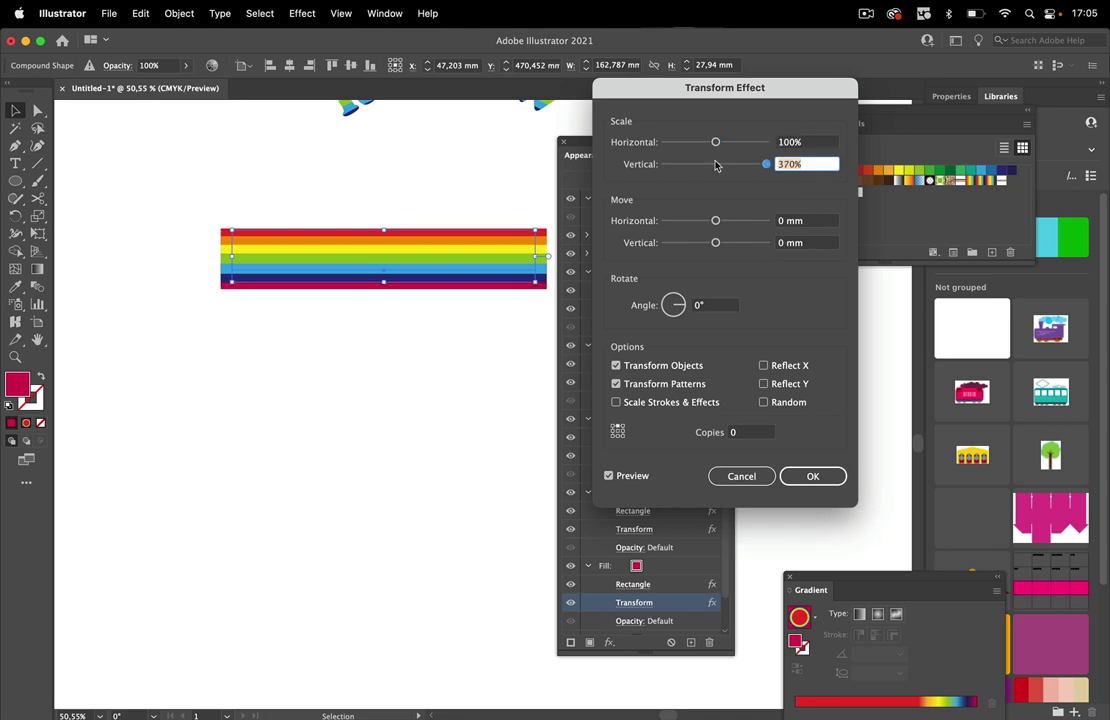
left_click(815, 476)
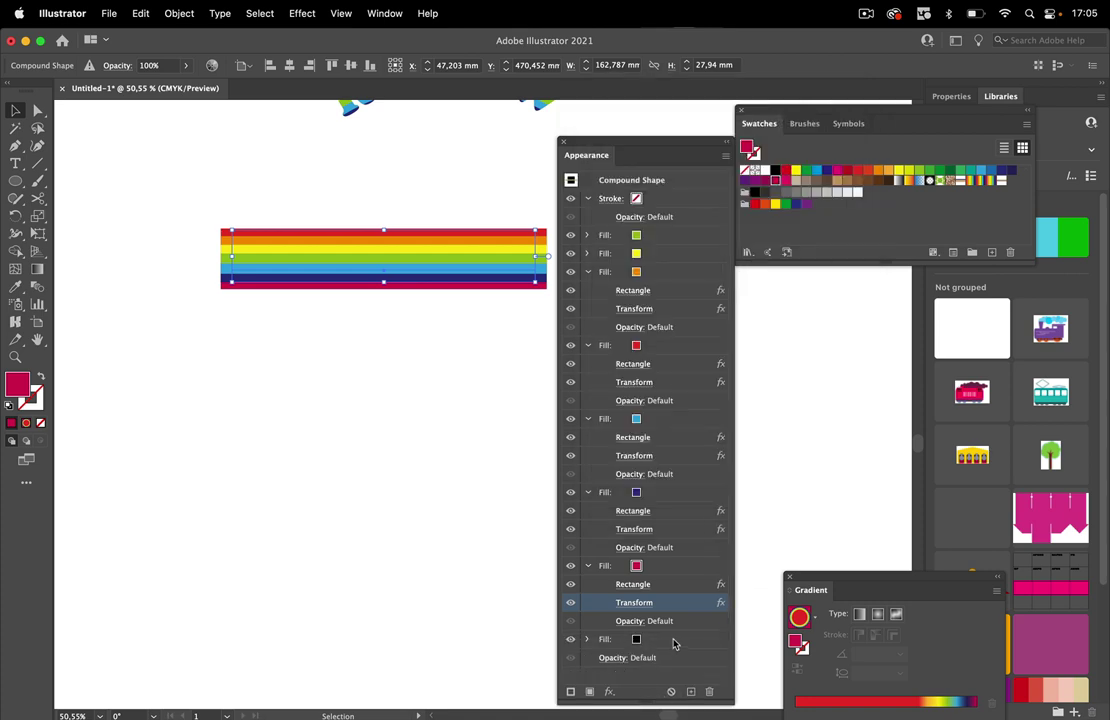
Delete the black fill at the end of the stack, and reposition and lengthen the Appearance list
left_click(676, 642)
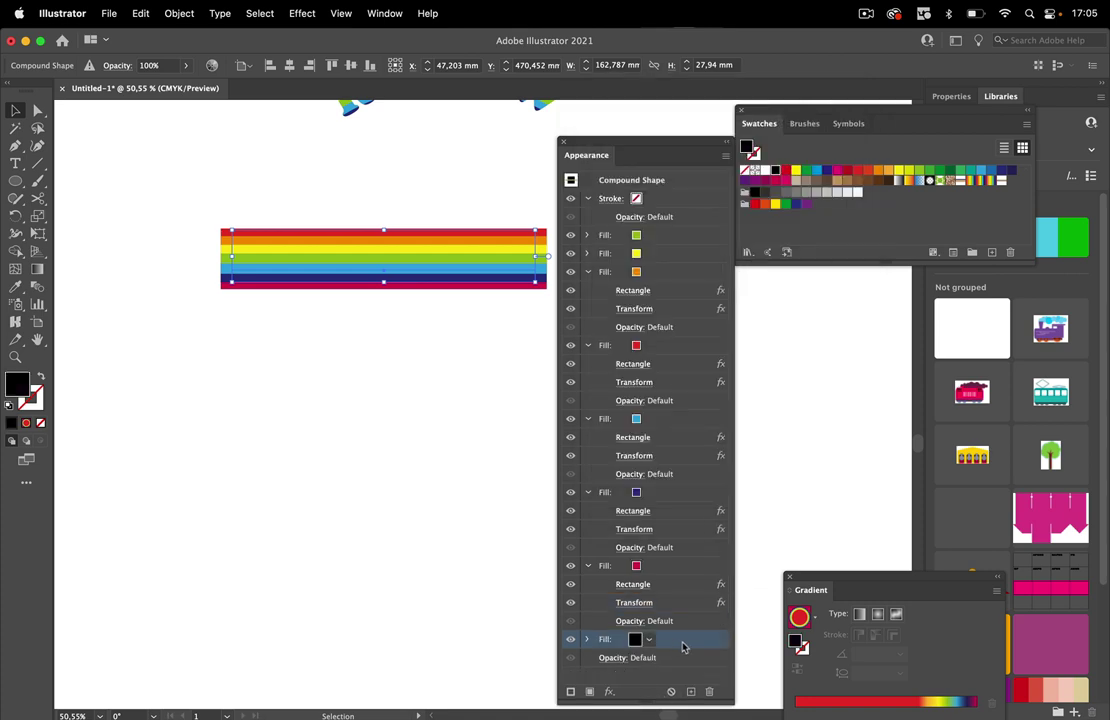
left_click(710, 692)
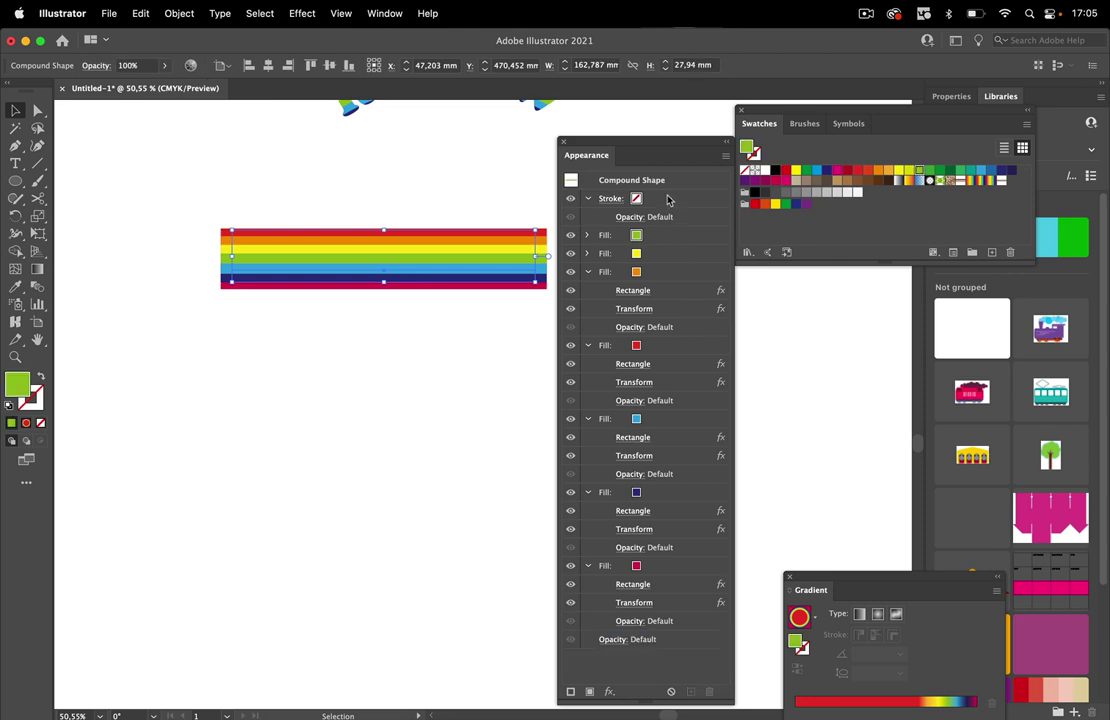
left_click_drag(674, 148, 700, 7)
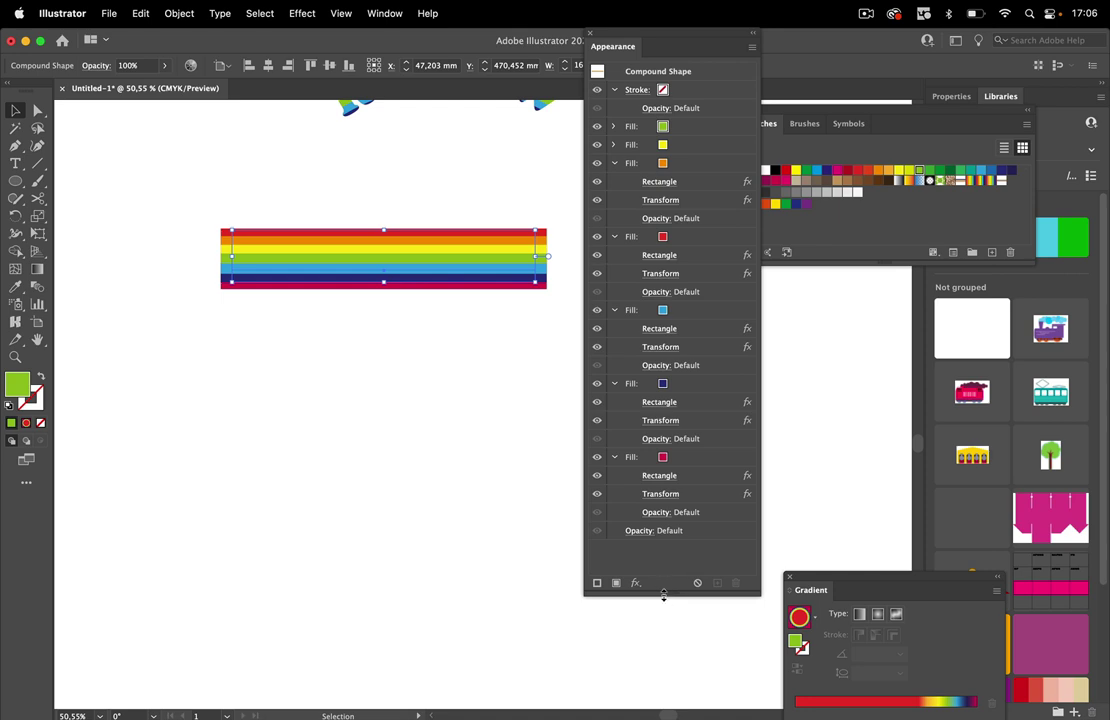
left_click_drag(662, 596, 657, 632)
Add a Pathfinder Crop effect to the whole compound shape and move it below all the fills
left_click(690, 72)
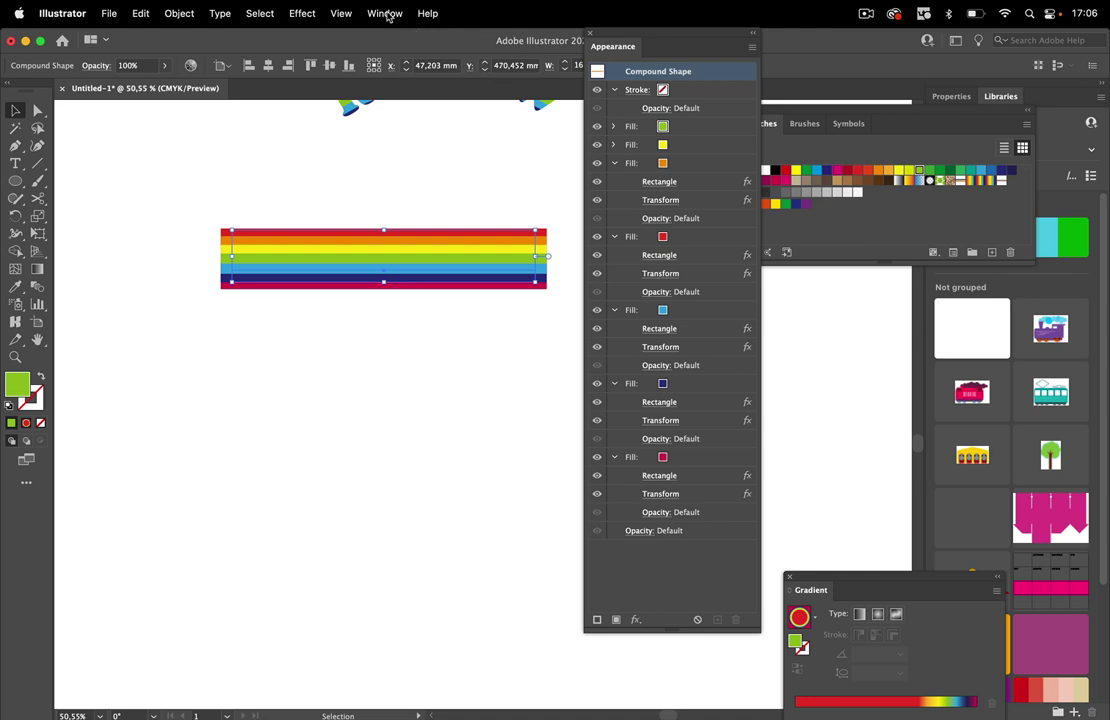
left_click(300, 13)
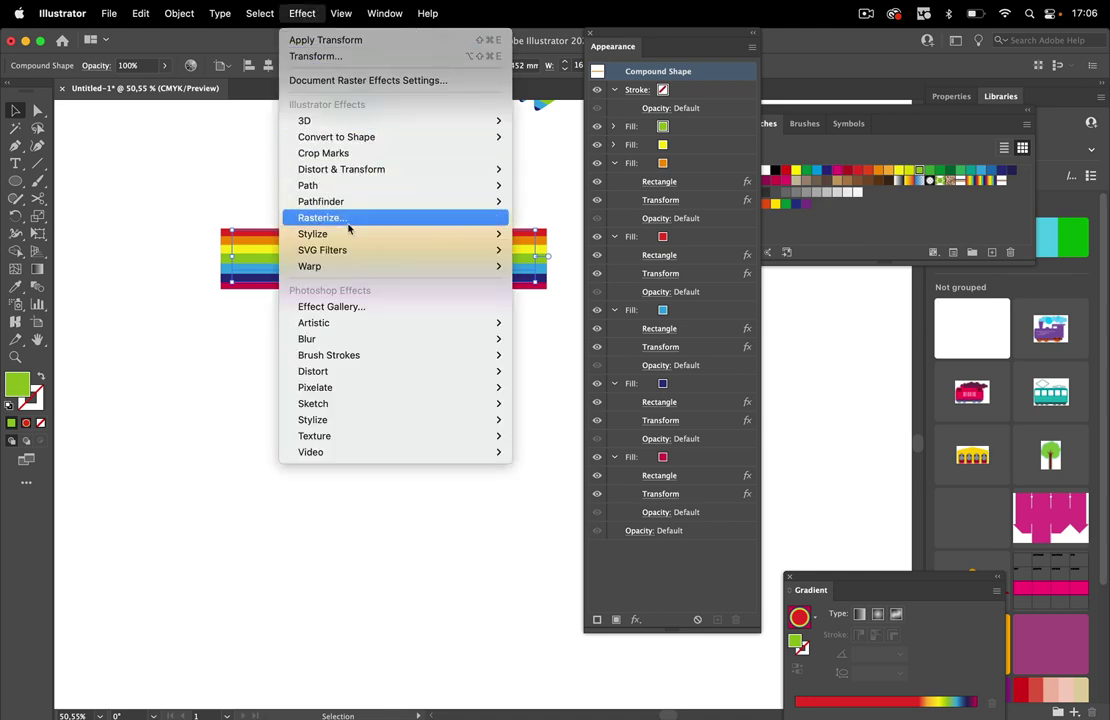
mouse_move(404, 203)
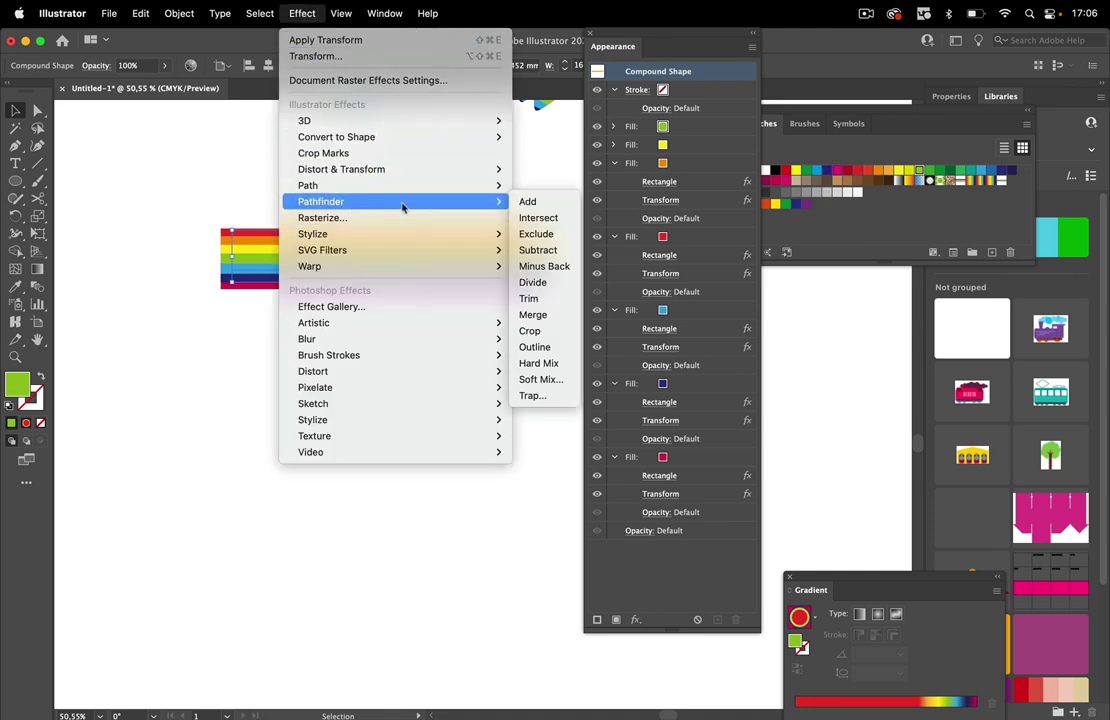
left_click(540, 331)
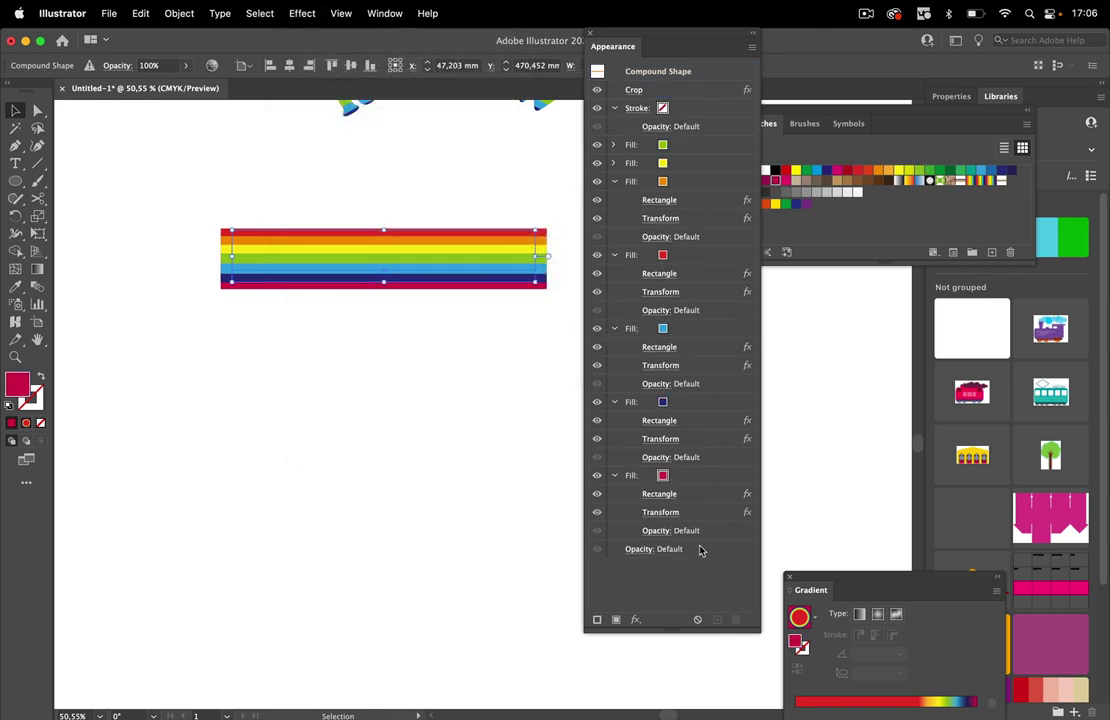
left_click(689, 92)
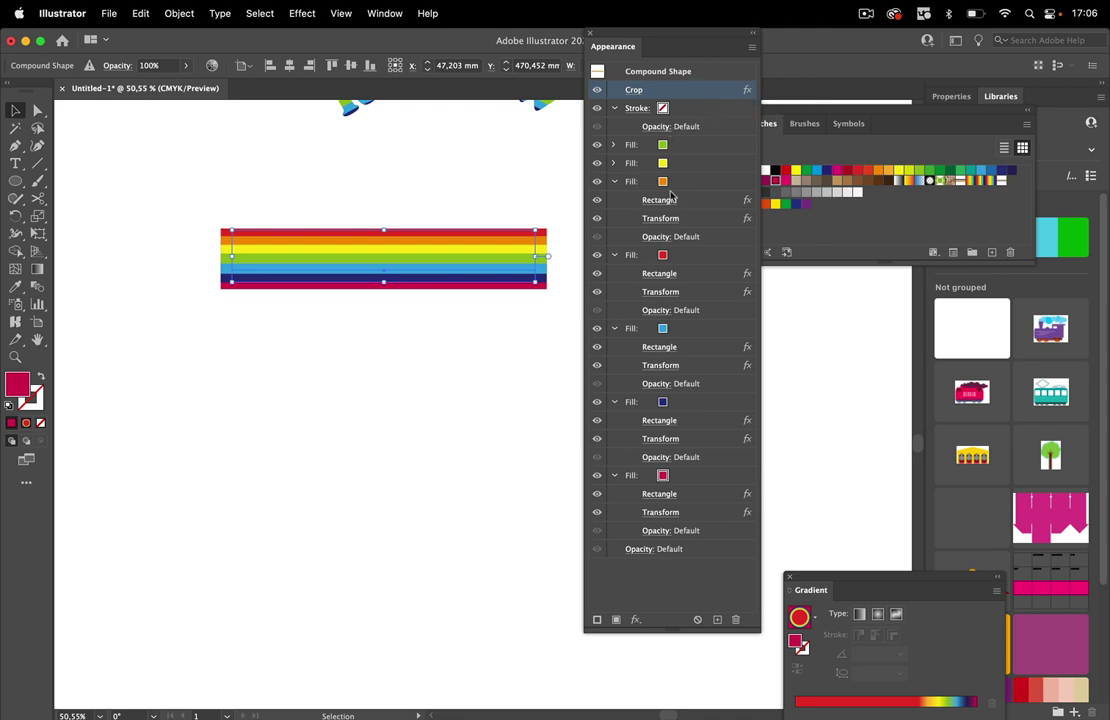
double_click(694, 92)
left_click_drag(690, 95, 652, 543)
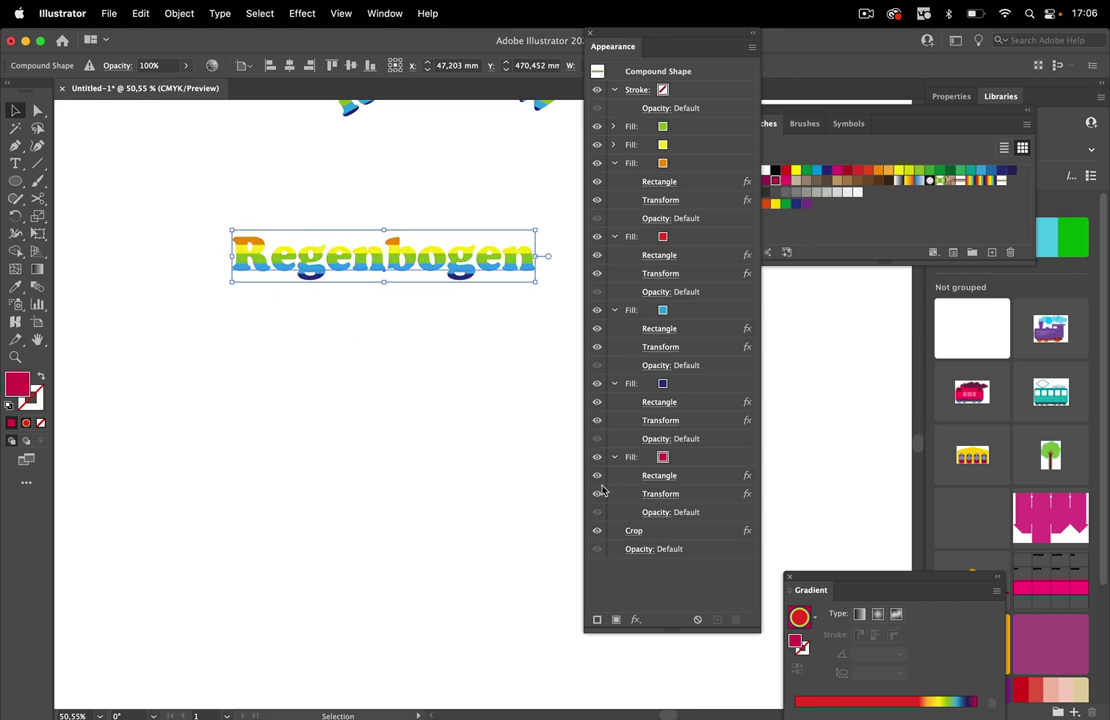
Add an Arc warp effect with a 50% horizontal bend and move it below the Crop effect
left_click(712, 531)
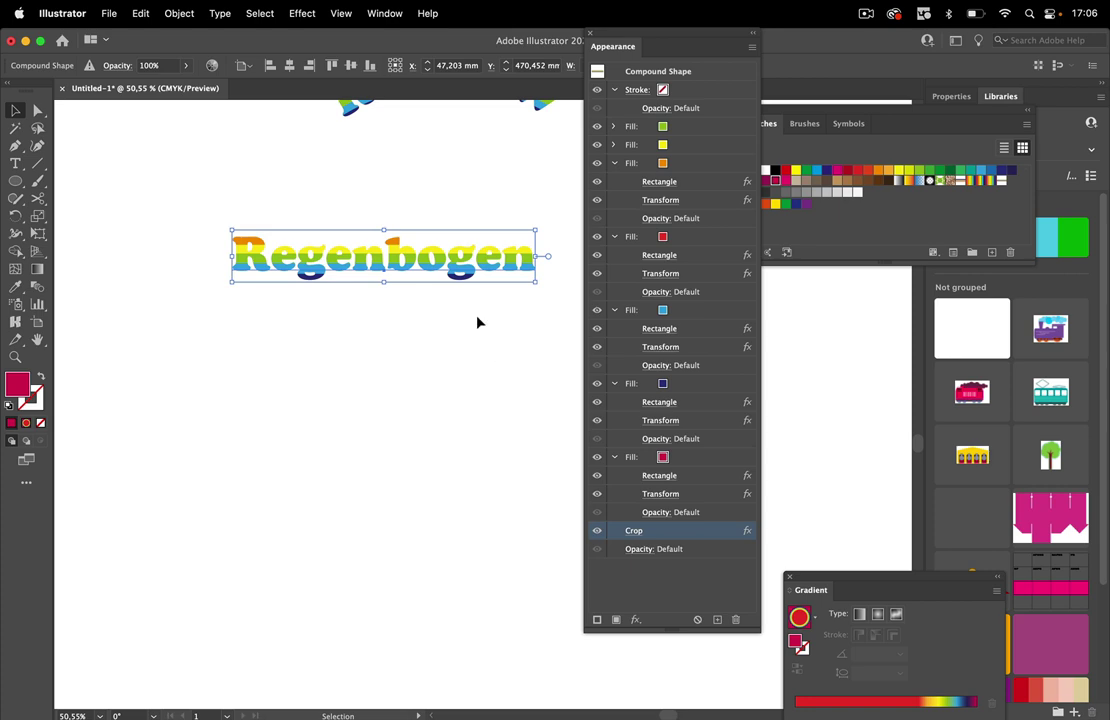
left_click(303, 14)
mouse_move(332, 268)
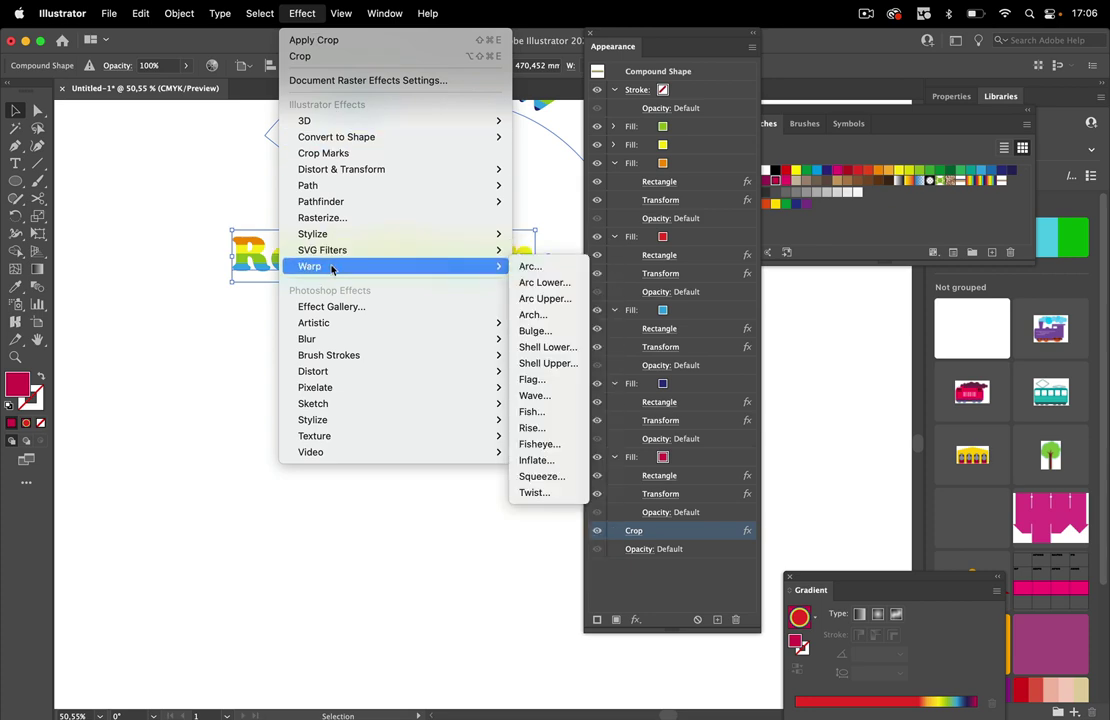
left_click(560, 266)
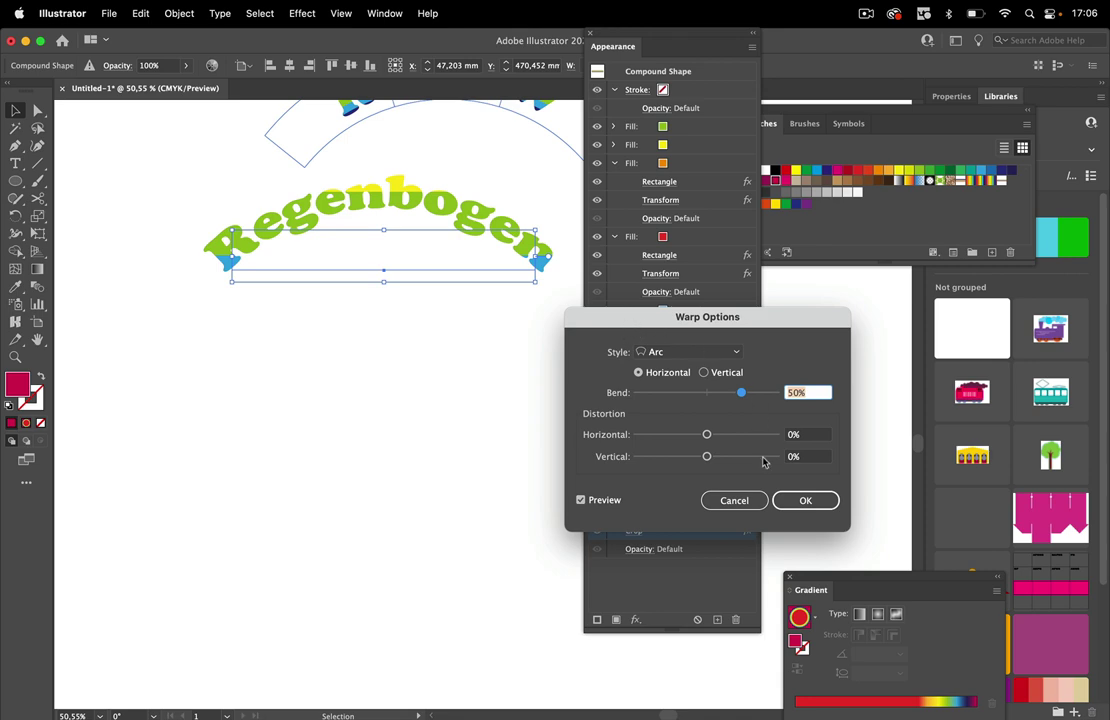
left_click(790, 500)
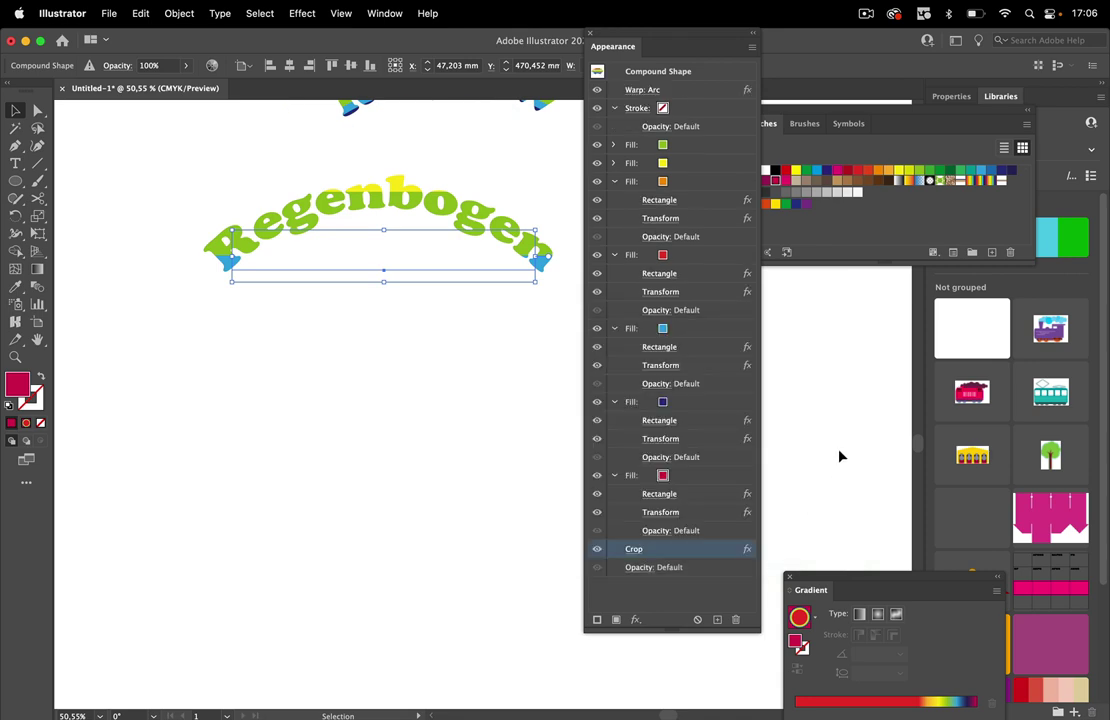
left_click(701, 94)
left_click_drag(673, 479, 660, 562)
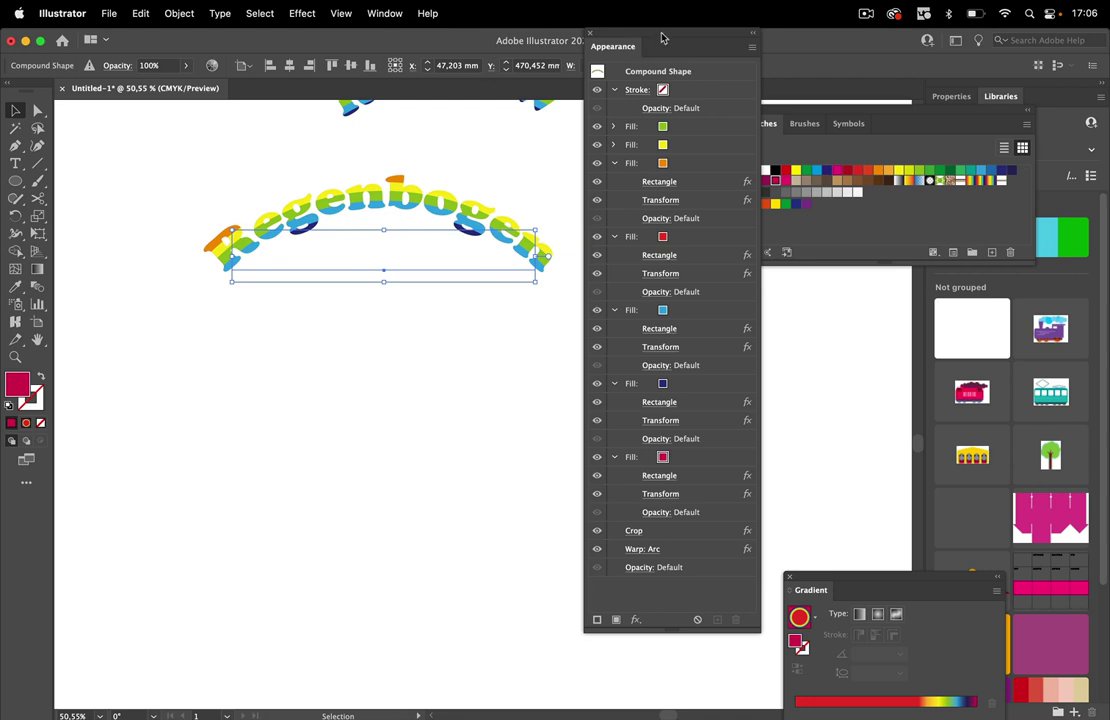
left_click_drag(664, 46, 660, 153)
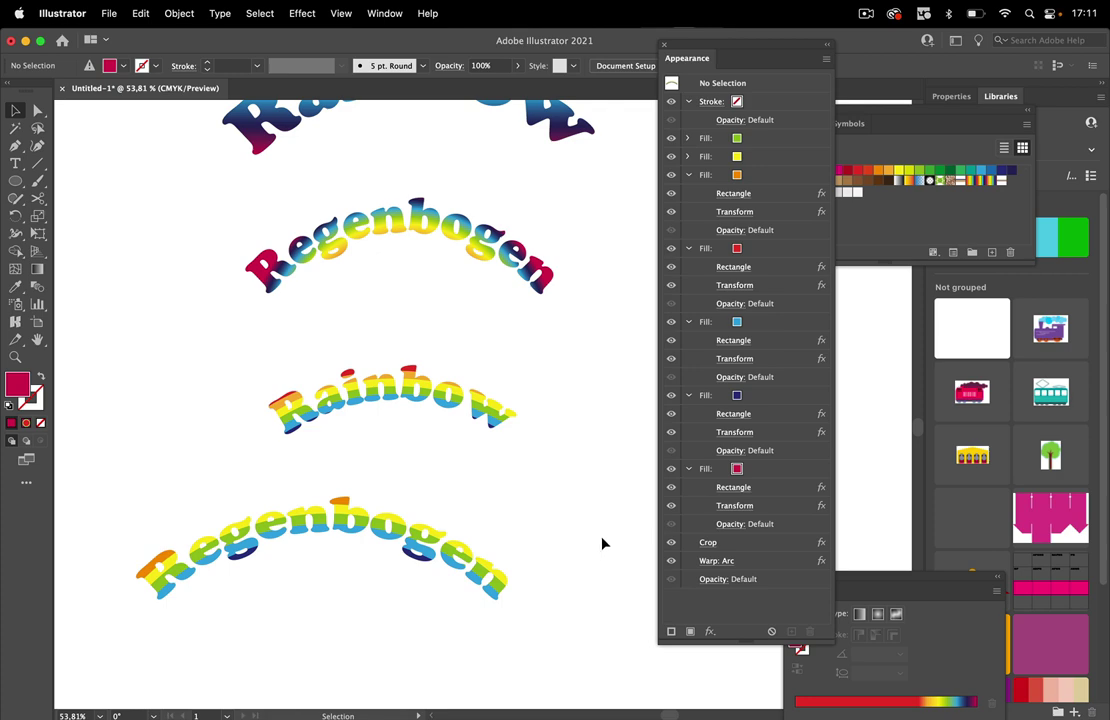
Change the striped "Regenbogen" lettering at the bottom to read "Rainbow" and leave isolation mode
left_click_drag(258, 532, 522, 613)
double_click(243, 597)
double_click(213, 594)
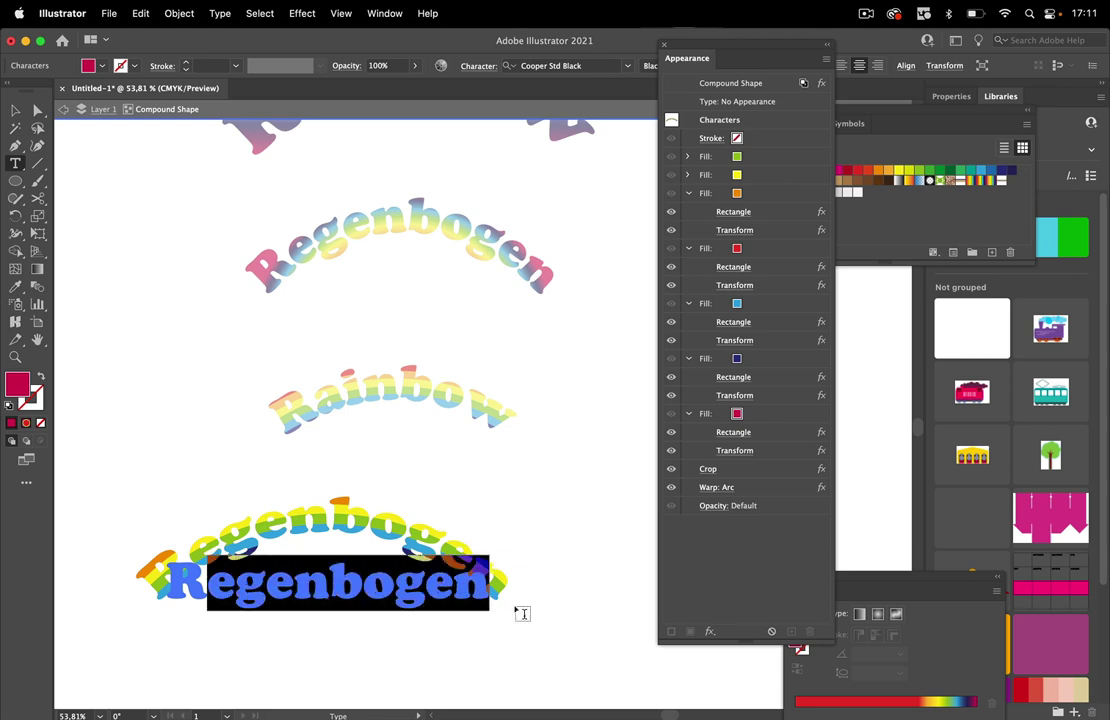
type("ain")
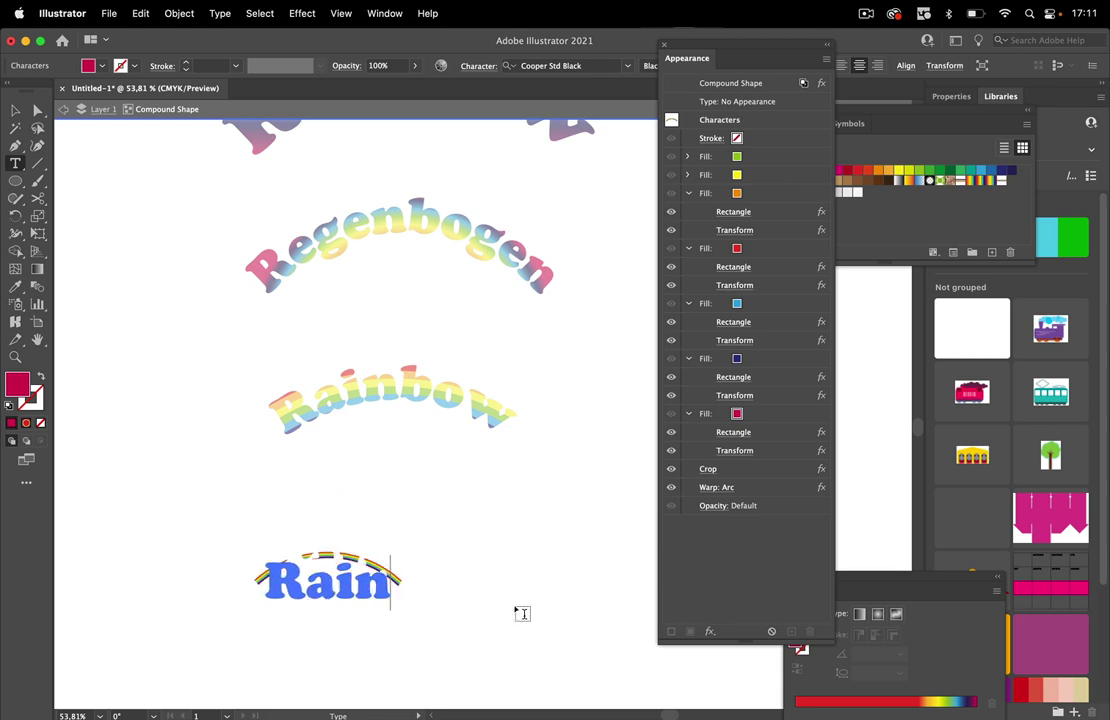
type("bow")
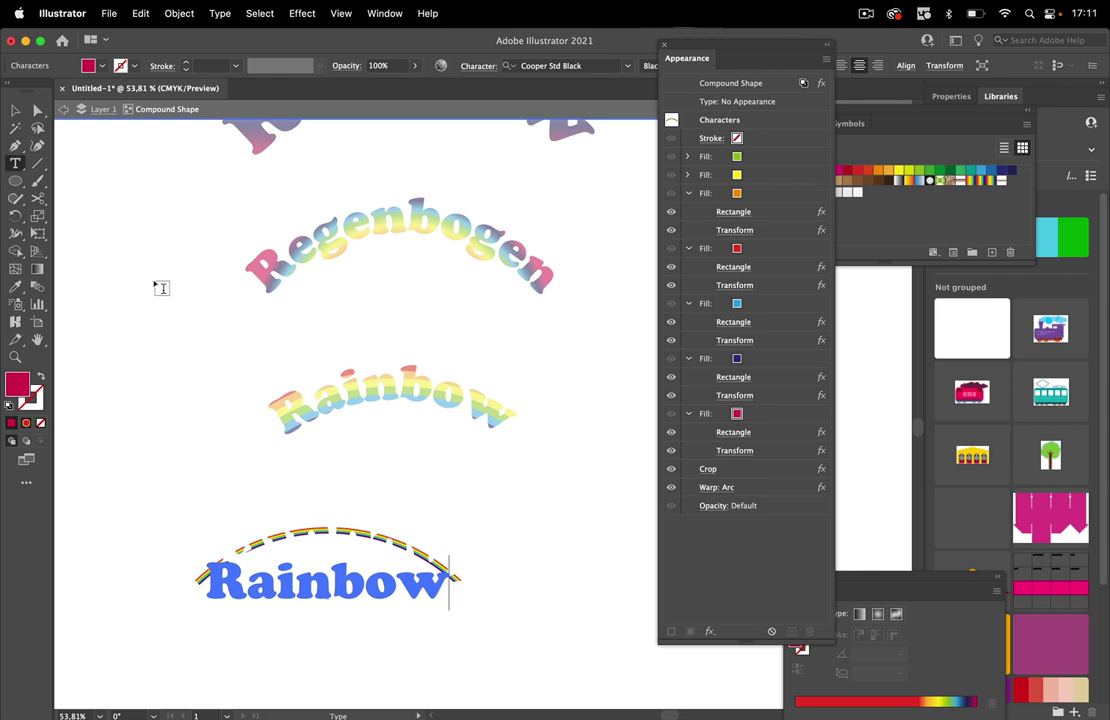
left_click(15, 113)
left_click(119, 358)
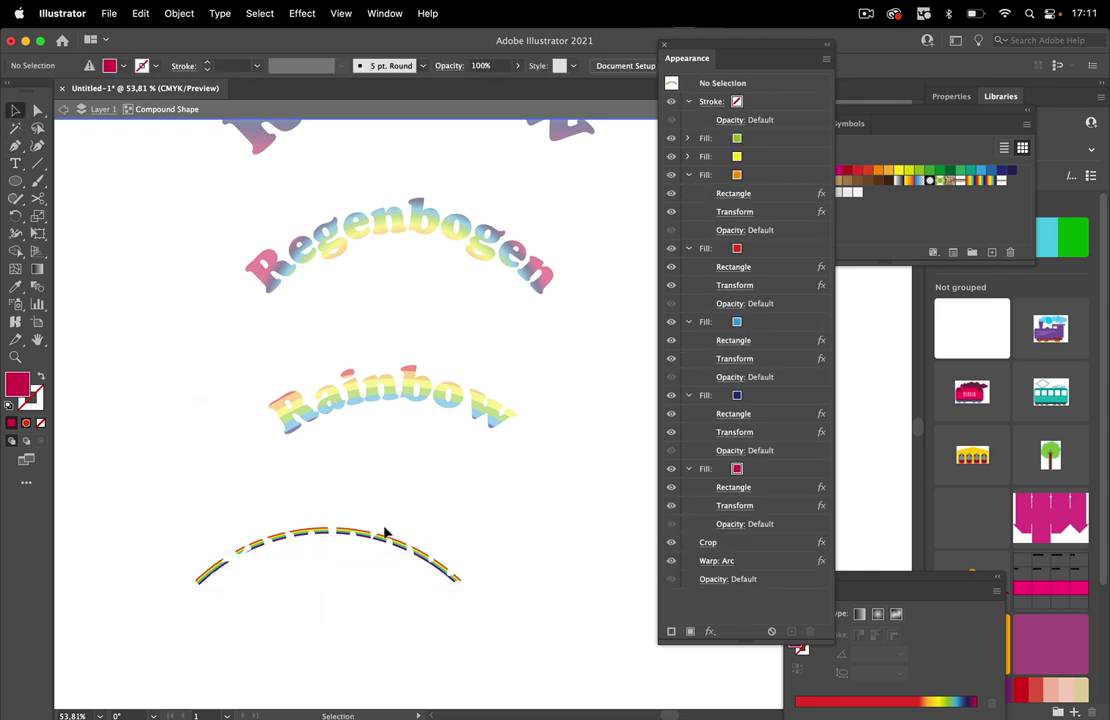
double_click(492, 491)
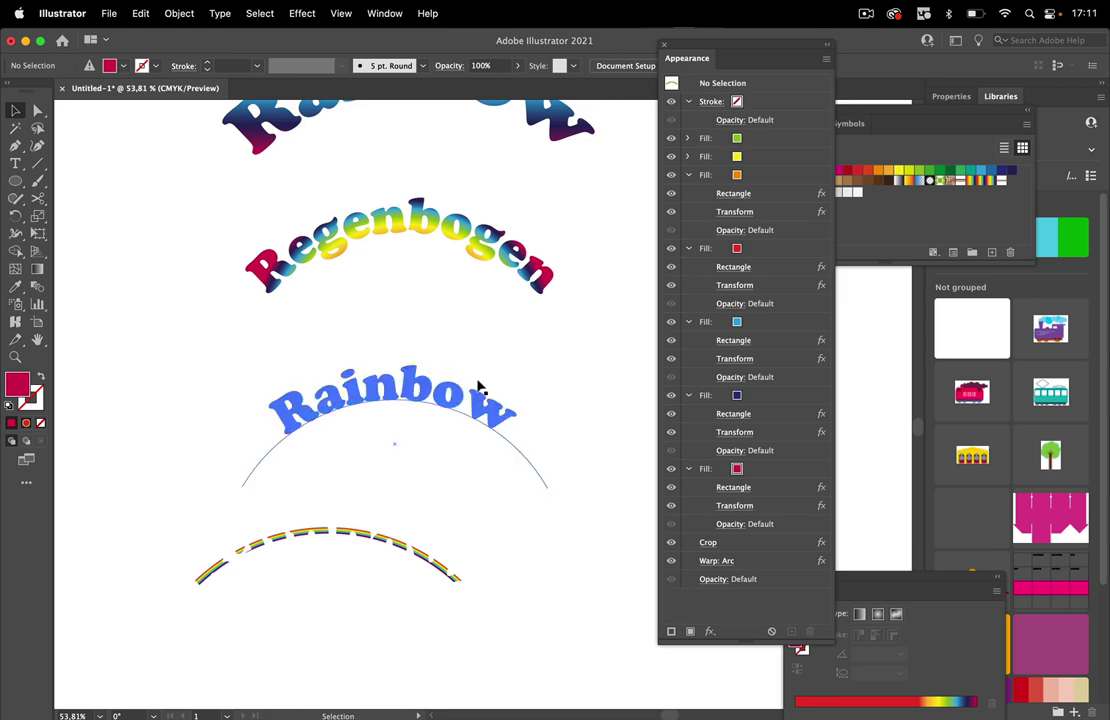
Change the striped "Rainbow" lettering on the arched path back to "Regenbogen" and leave isolation mode
double_click(446, 391)
double_click(377, 393)
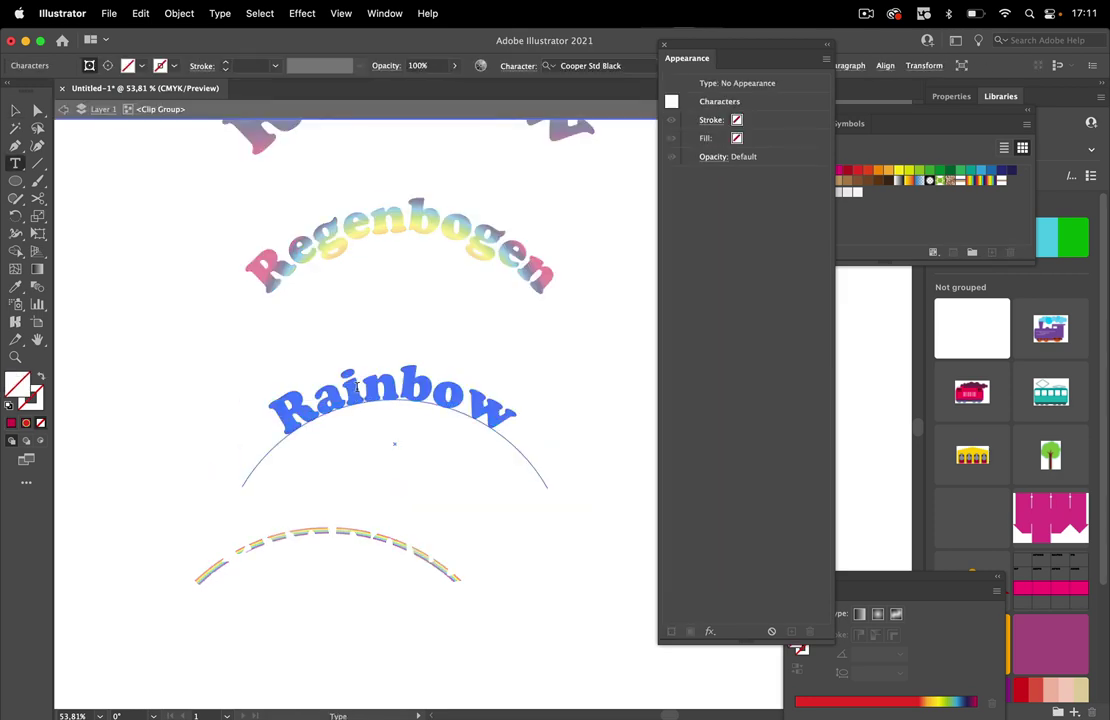
left_click_drag(303, 392, 512, 412)
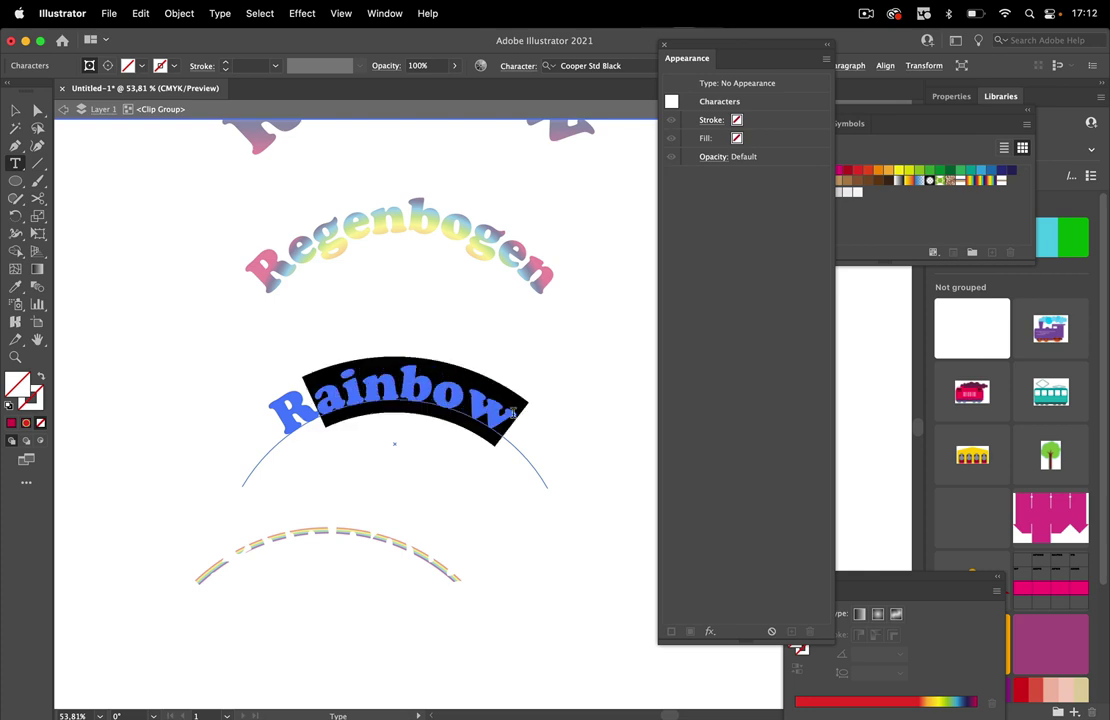
type("egeb")
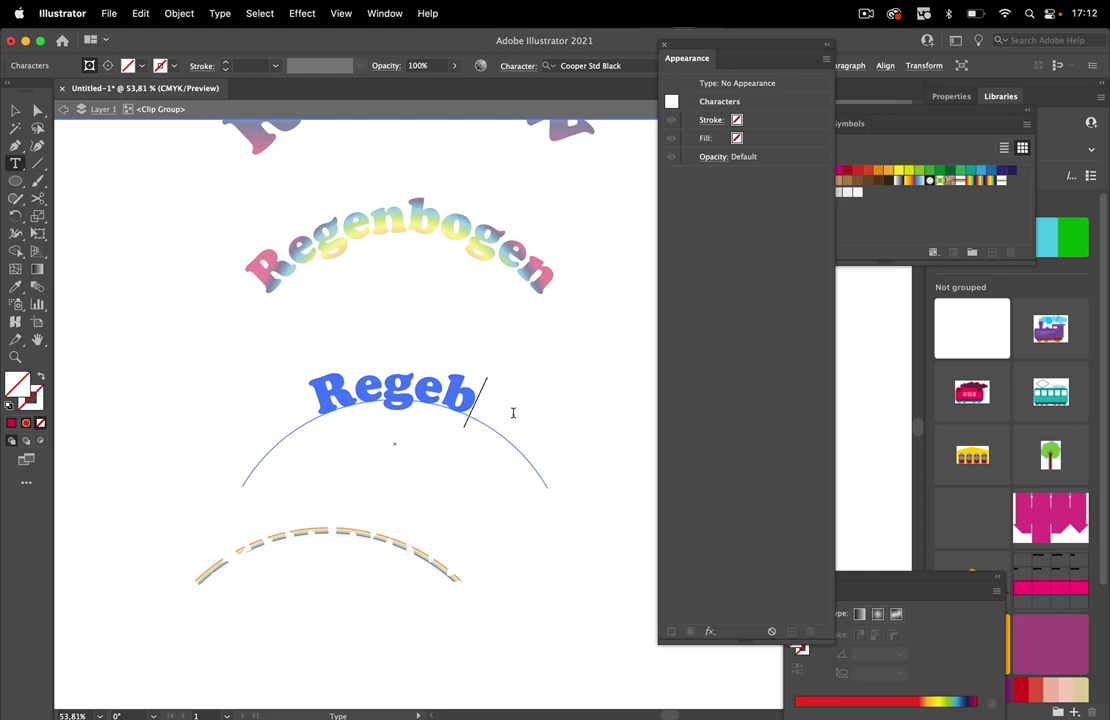
key("BackSpace")
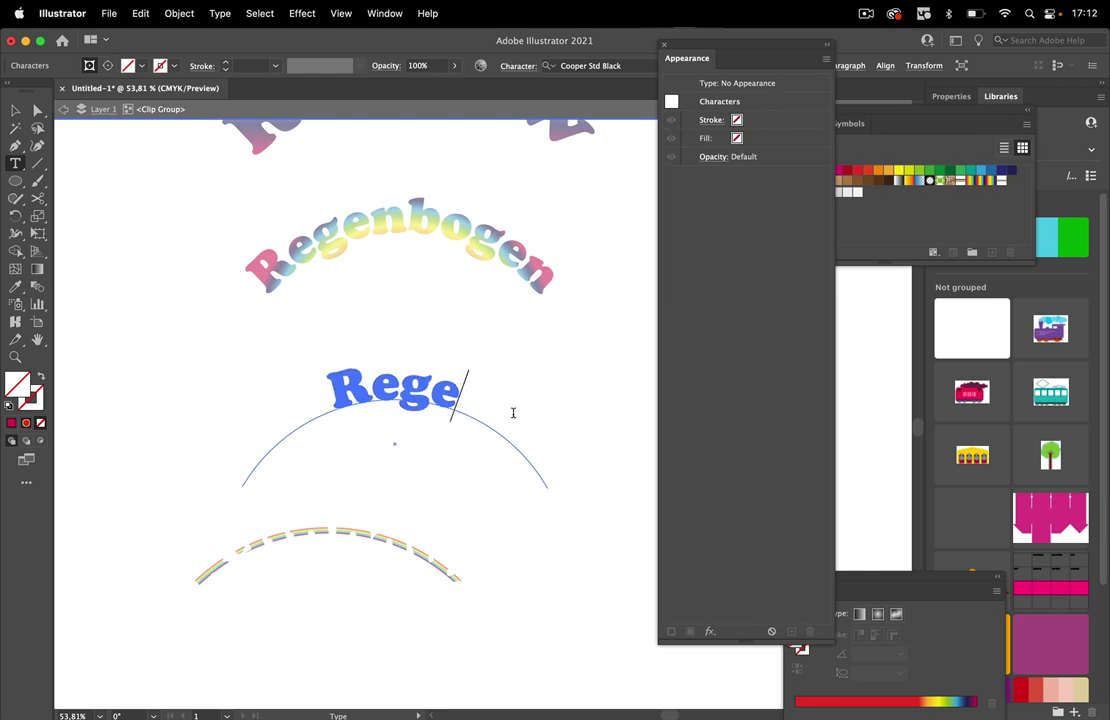
type("nbo")
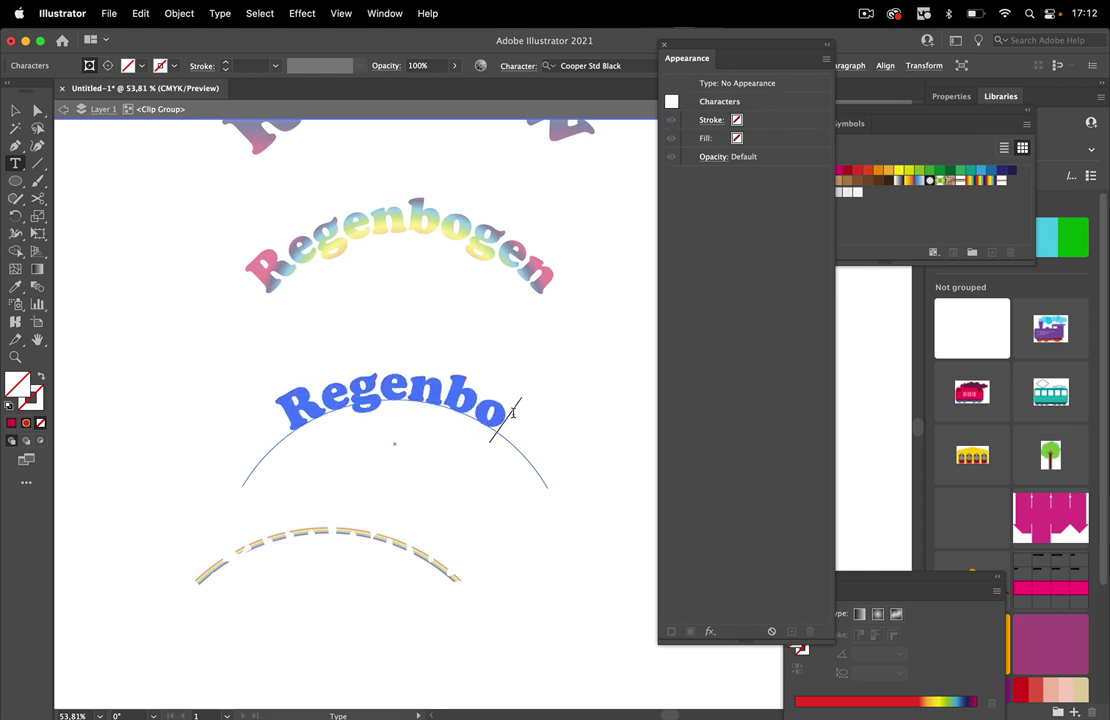
type("gen")
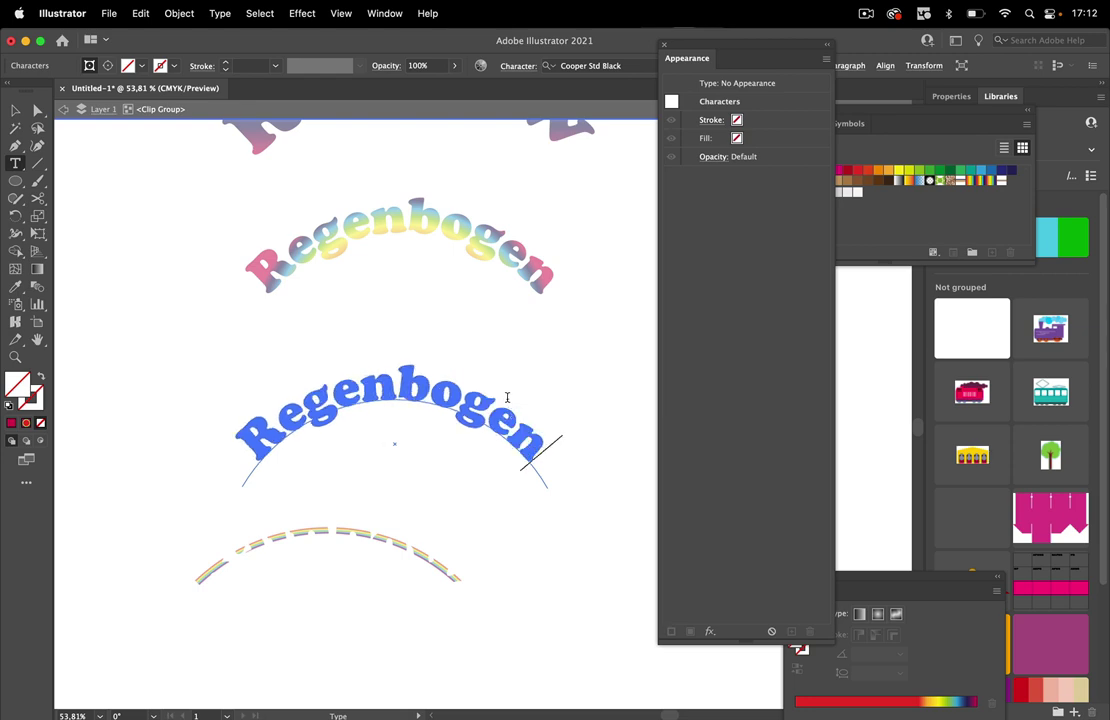
left_click(15, 110)
left_click(270, 364)
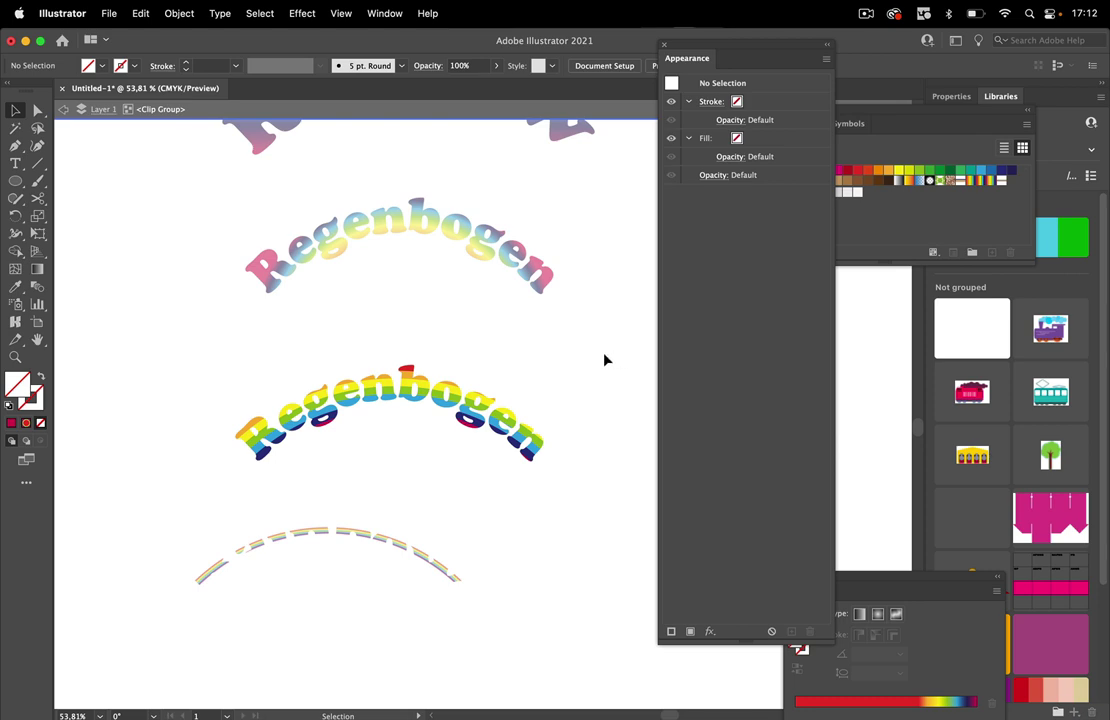
left_click(364, 414)
Change the text inside the topmost envelope-distorted gradient lettering to "Rainbow" and leave isolation mode
left_click_drag(592, 263, 570, 384)
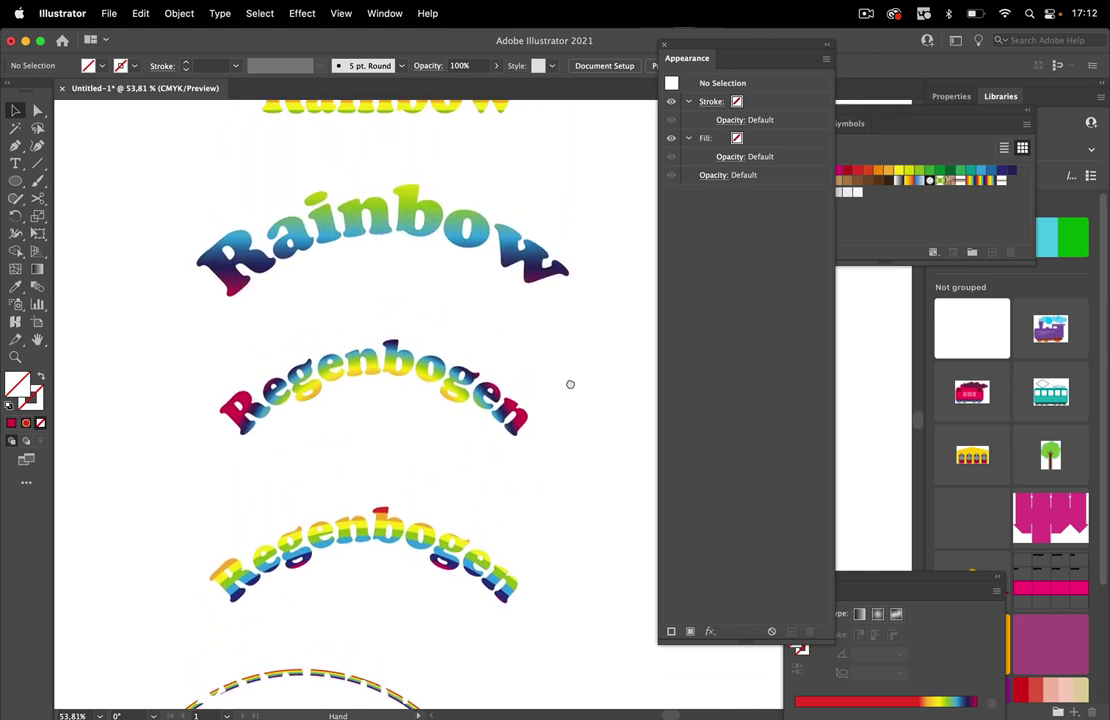
left_click_drag(470, 200, 478, 322)
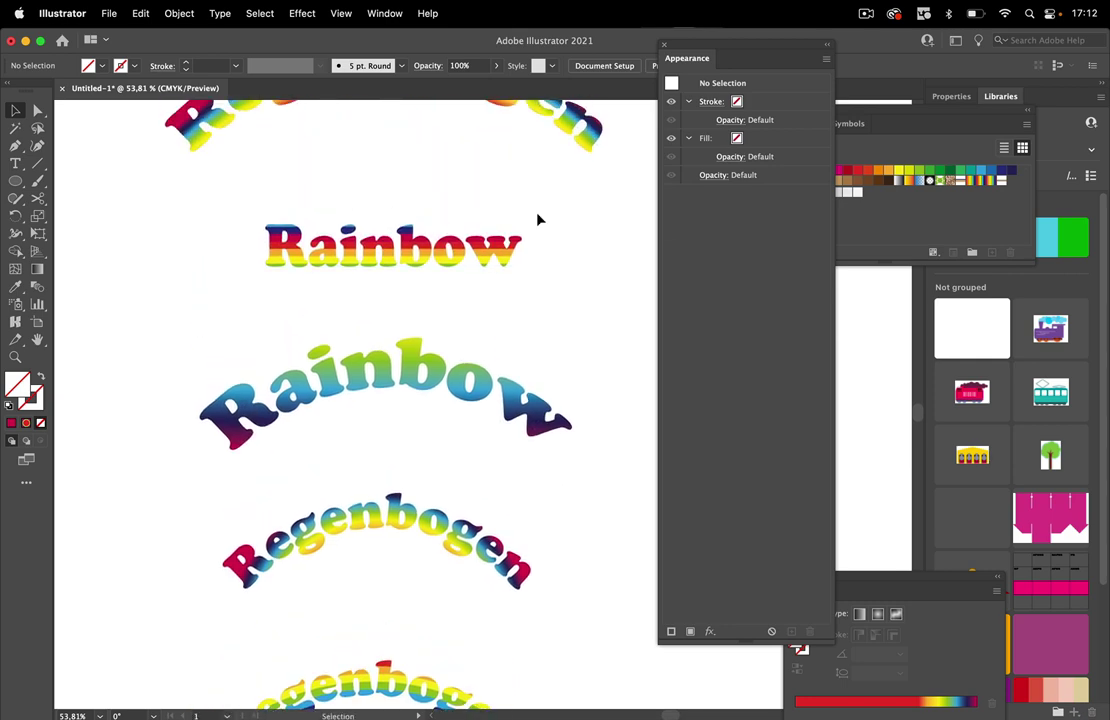
left_click_drag(537, 219, 537, 344)
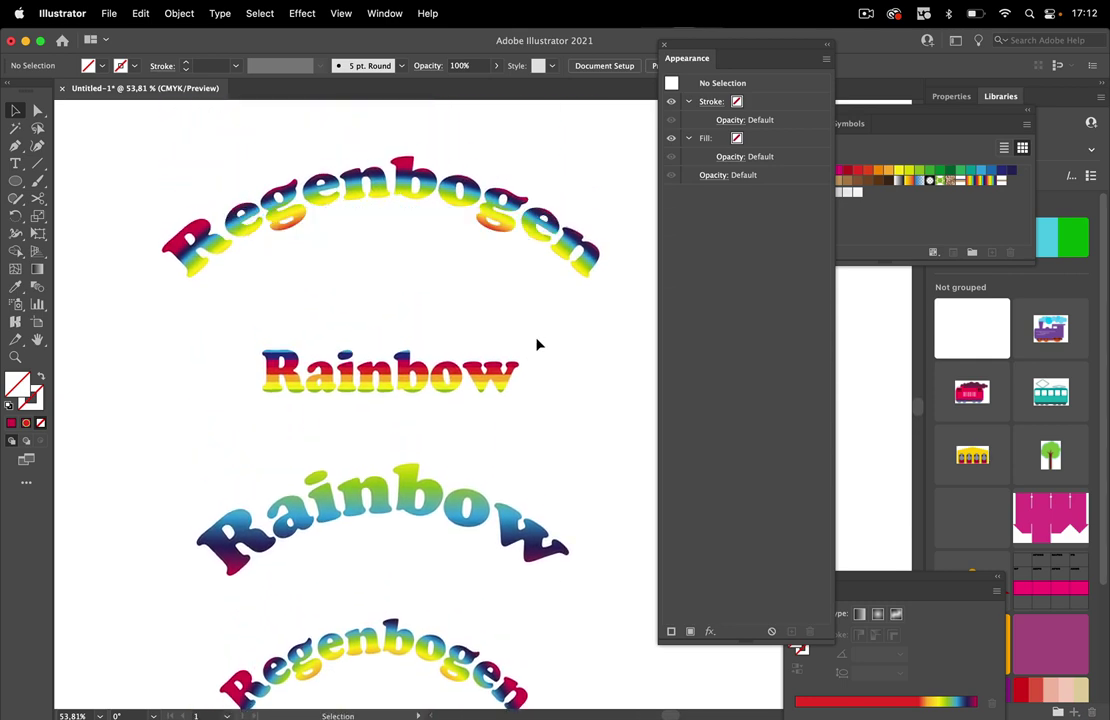
double_click(278, 196)
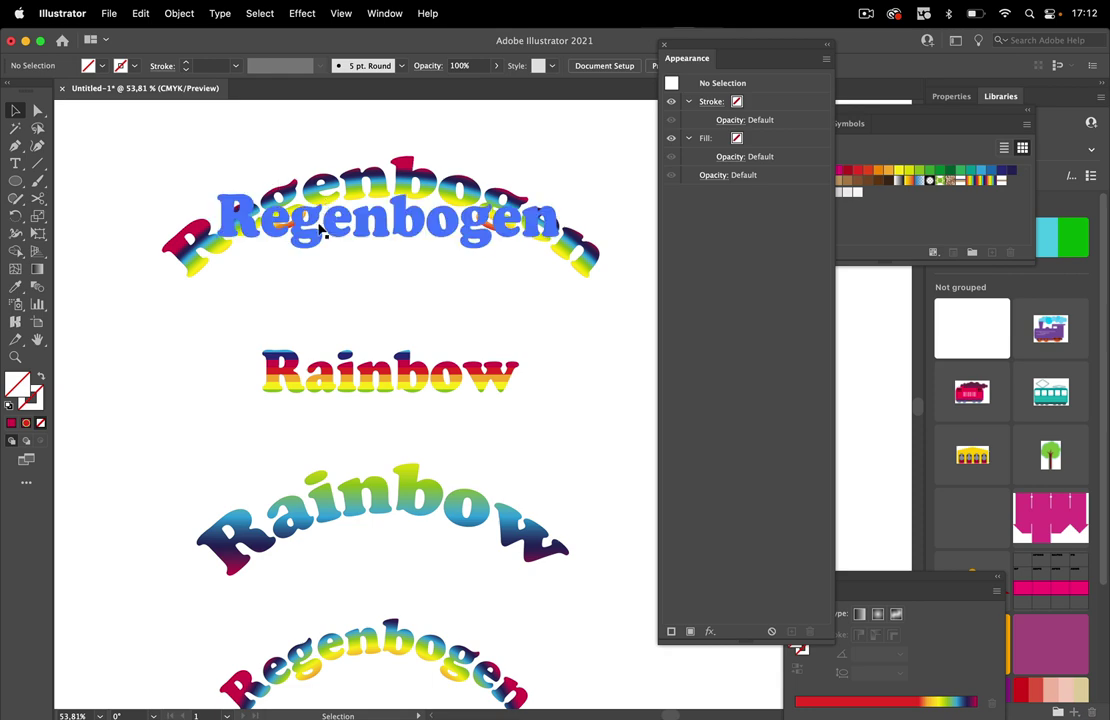
double_click(245, 215)
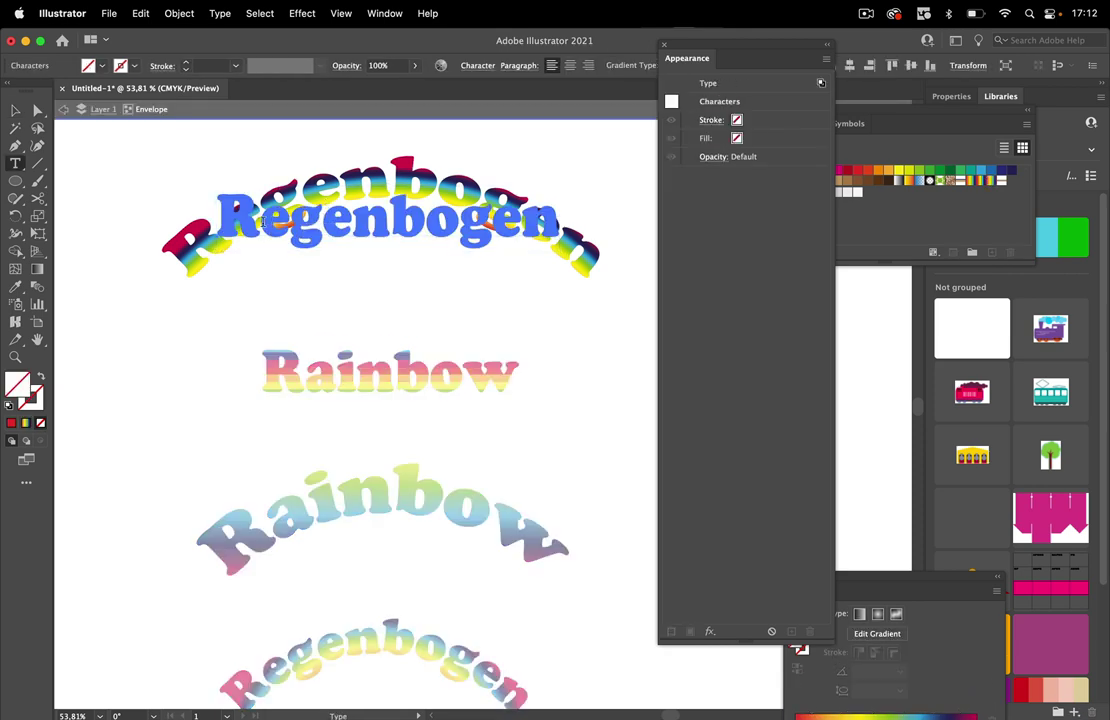
left_click_drag(250, 215, 558, 232)
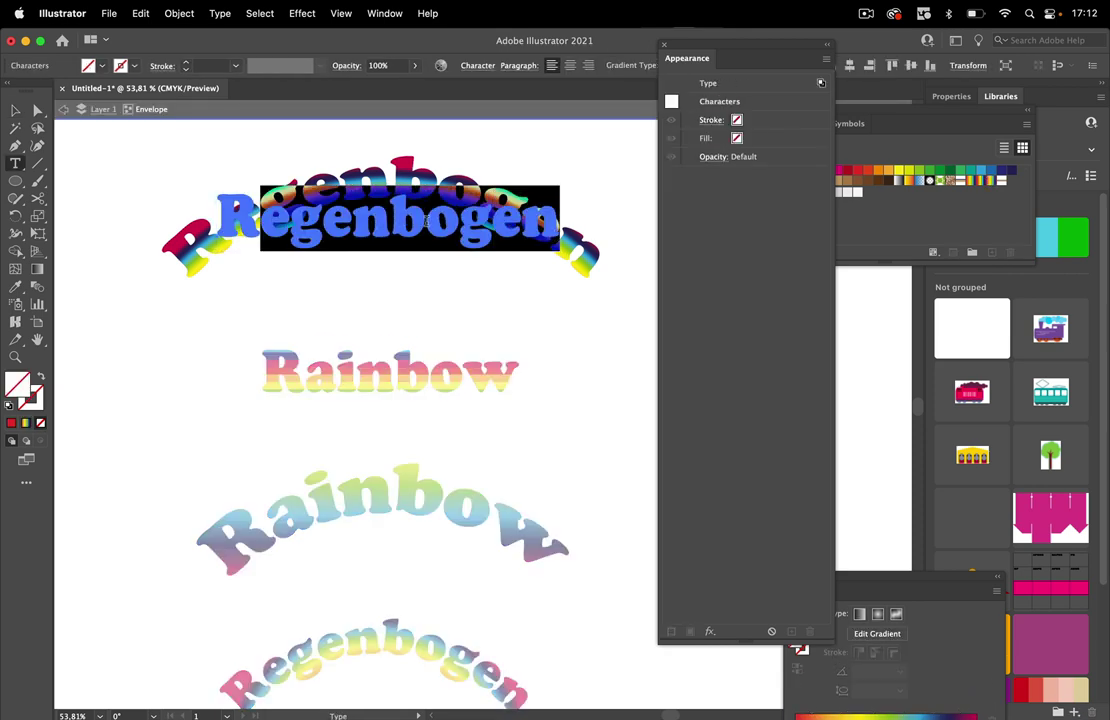
type("Rainbow")
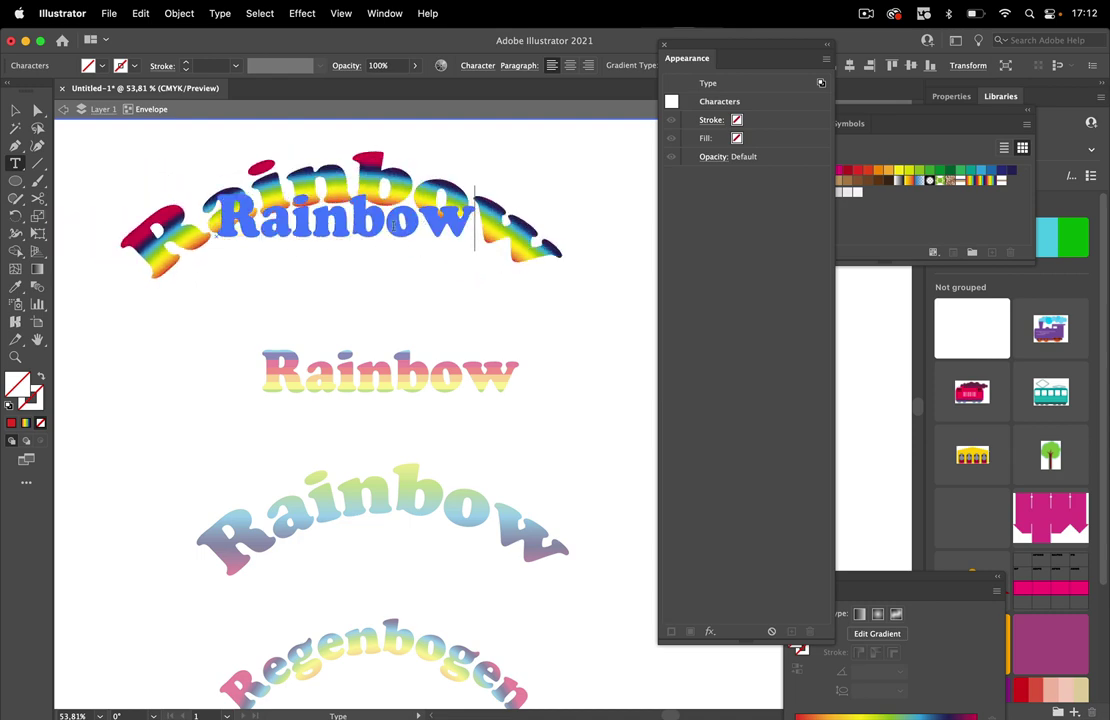
left_click(16, 110)
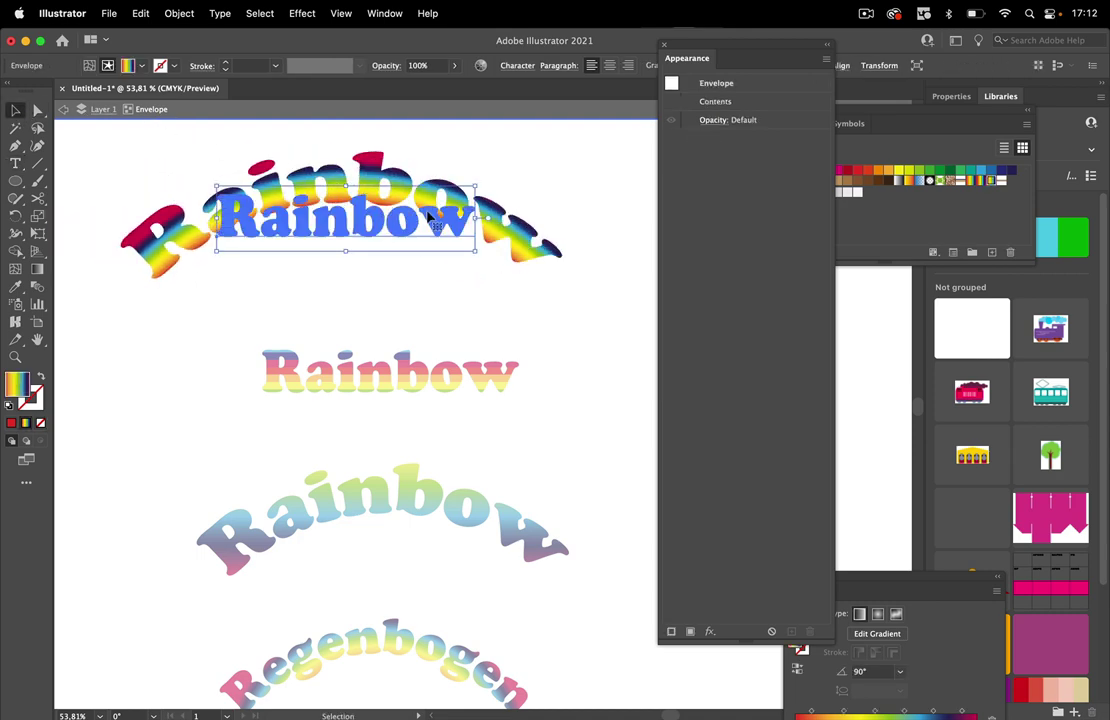
double_click(600, 216)
left_click_drag(494, 174, 518, 258)
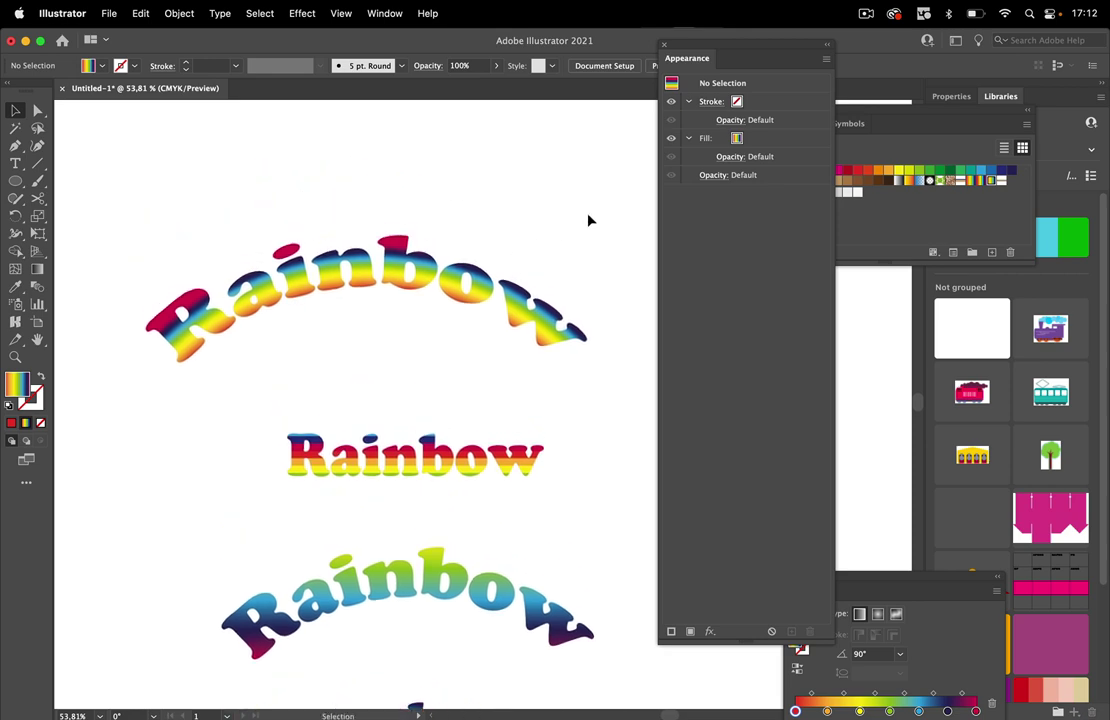
Undo the text change in the topmost enveloped lettering and leave isolation mode
key("a")
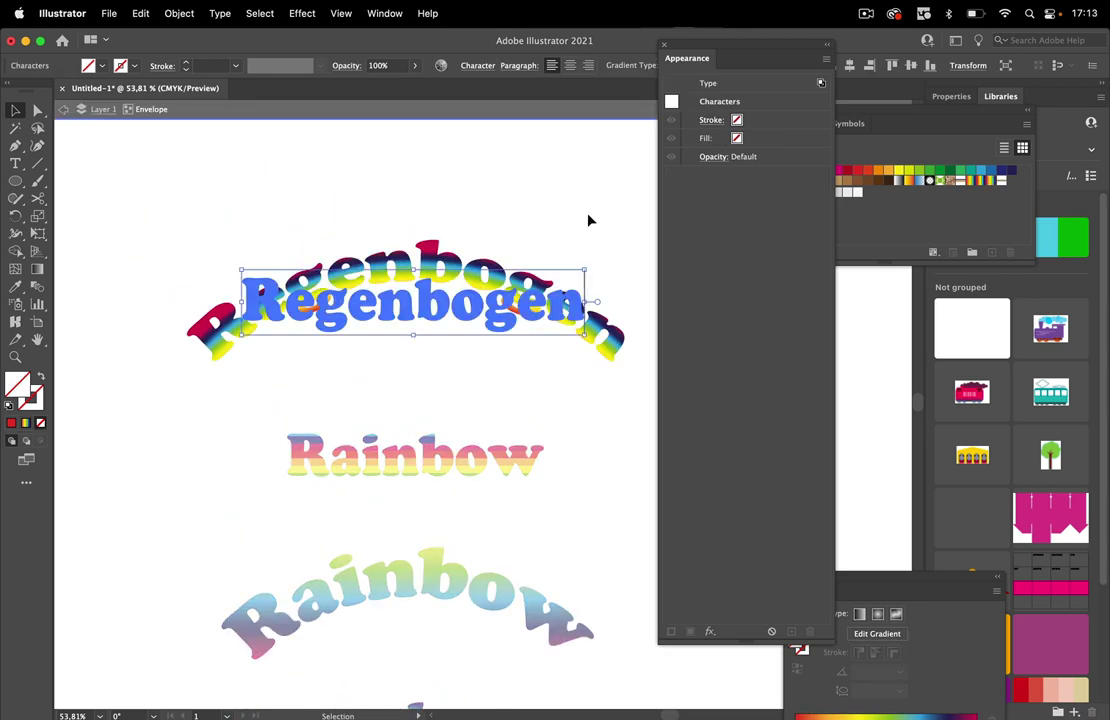
double_click(587, 222)
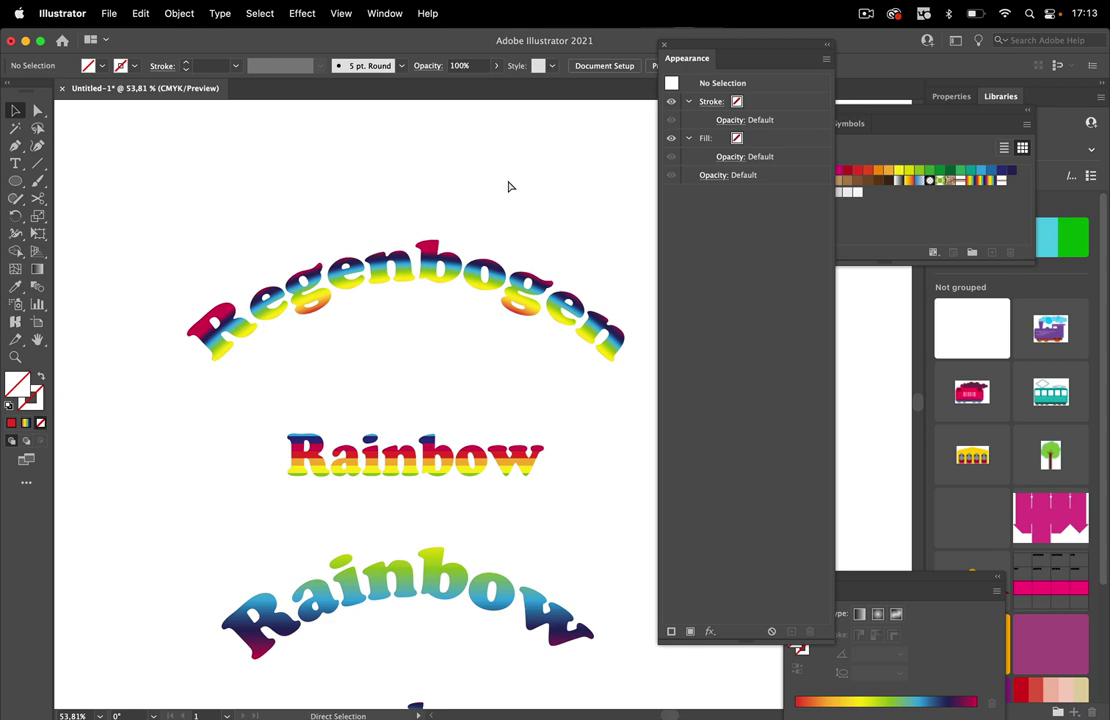
scroll(530, 310, "down", 3)
scroll(530, 310, "right", 2)
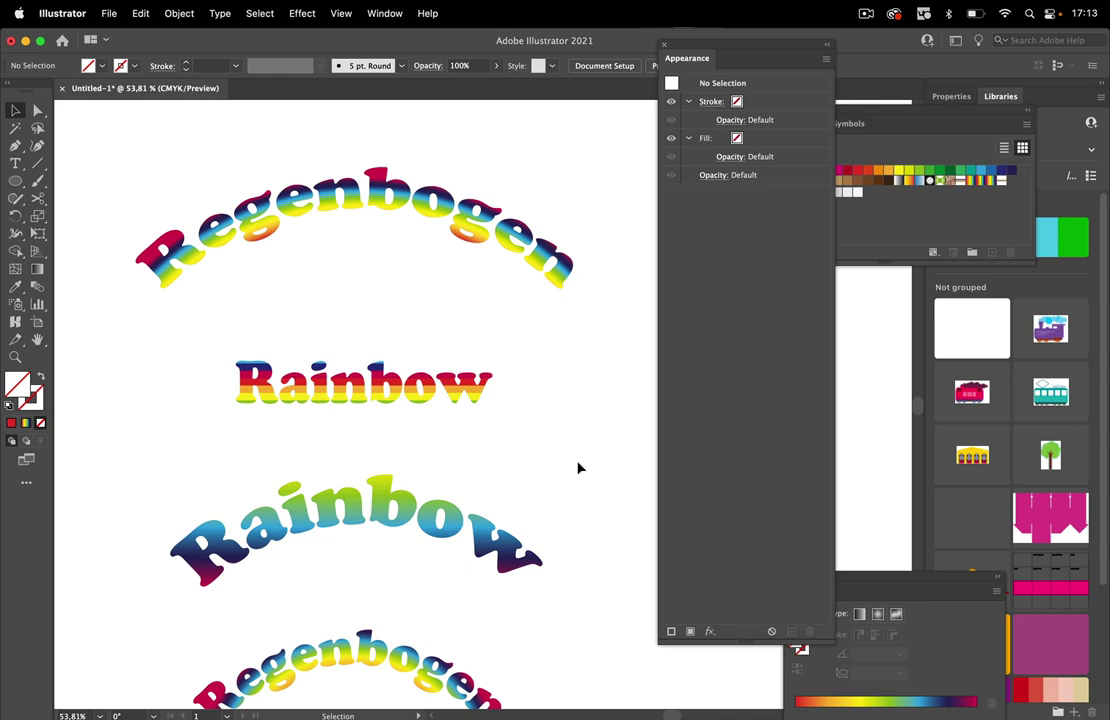
left_click(302, 14)
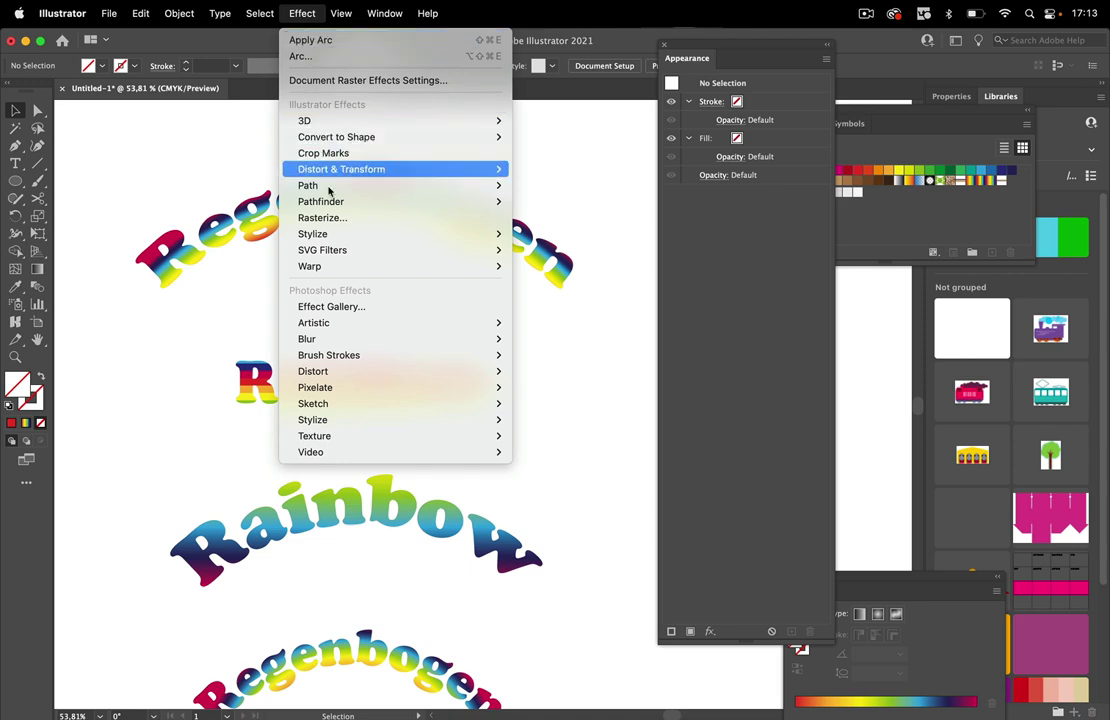
mouse_move(327, 270)
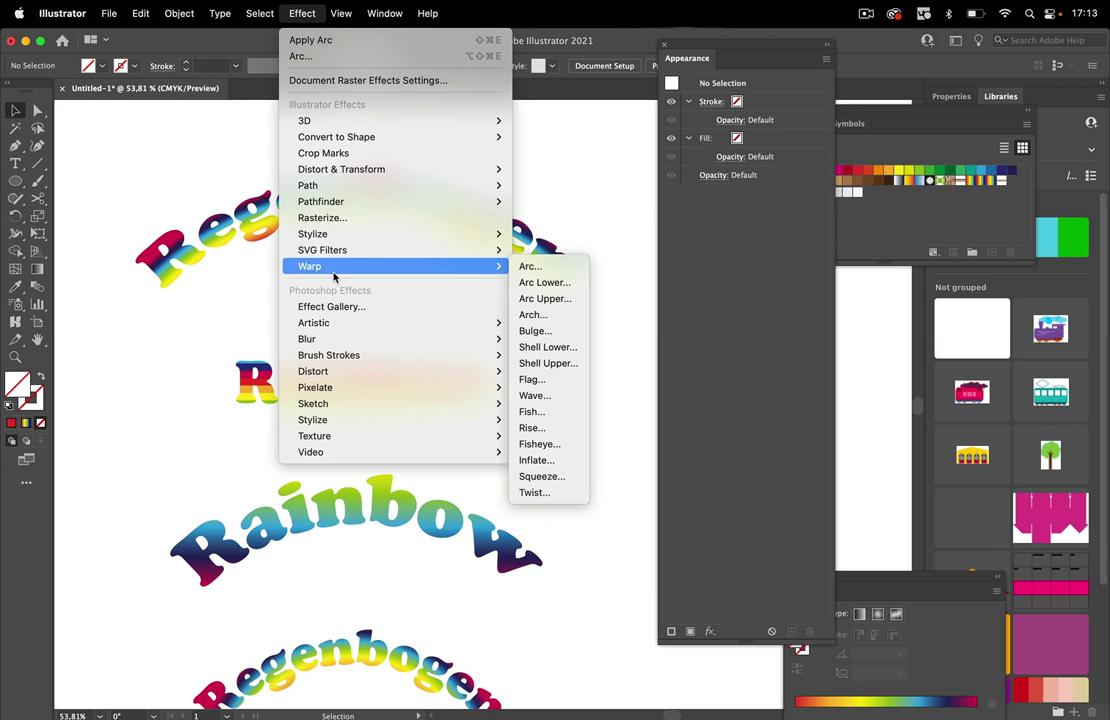
left_click(268, 20)
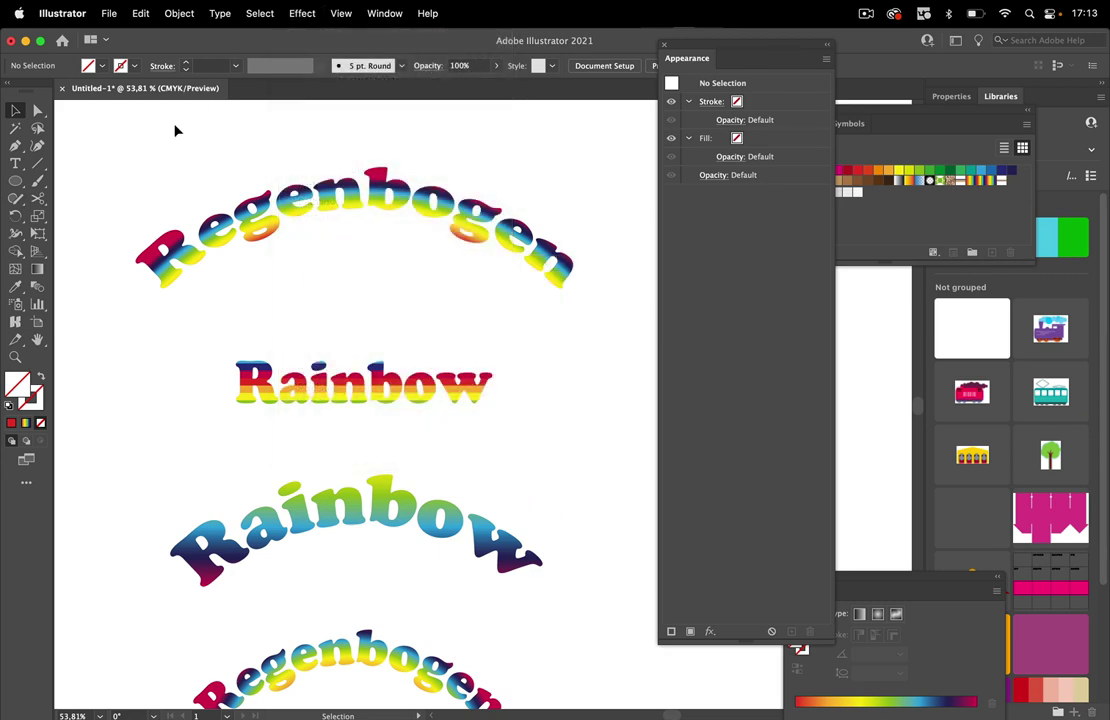